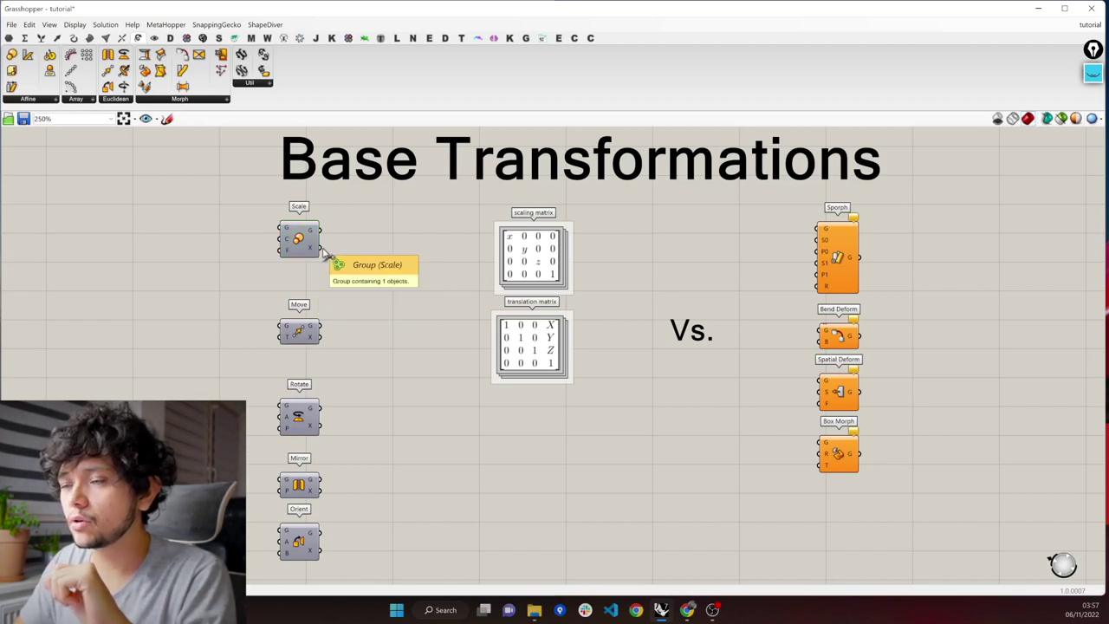
Examine the scaling matrix image and the Scale component on the canvas, comparing the matrix layout with the component's transform output
drag(464, 207, 600, 297)
click(600, 297)
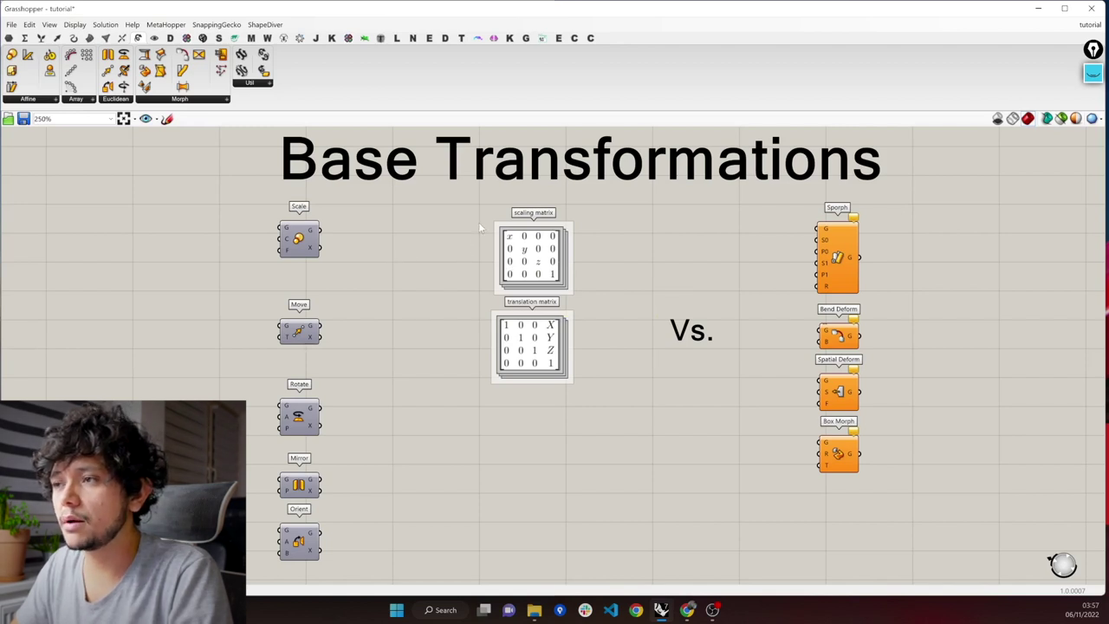
drag(482, 216, 605, 311)
scroll(500, 247, up, 3)
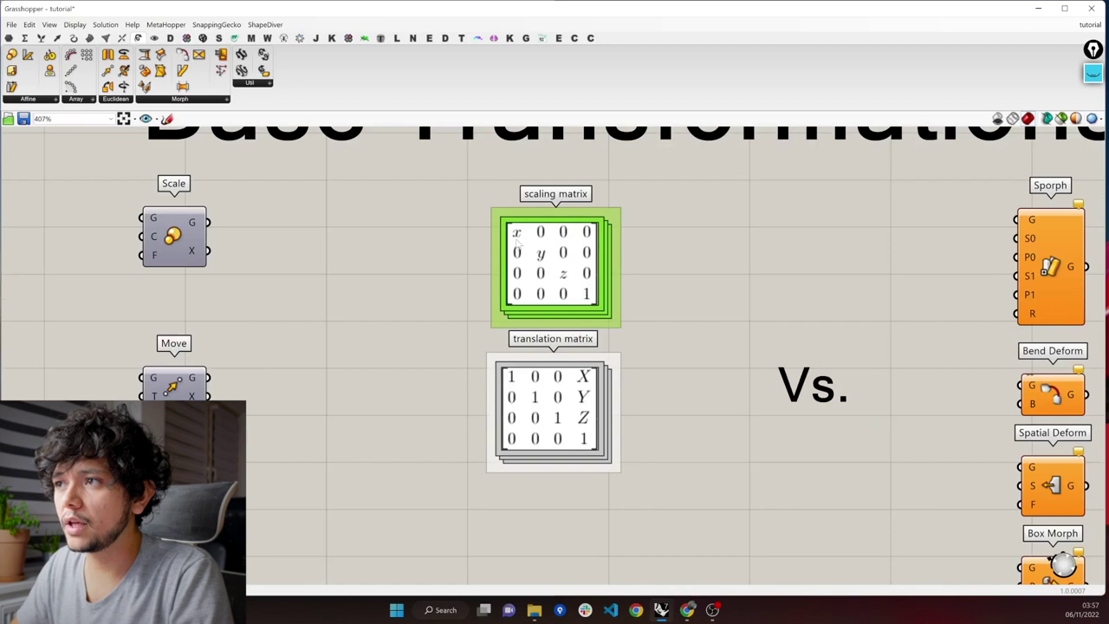
scroll(519, 245, up, 3)
drag(471, 188, 543, 246)
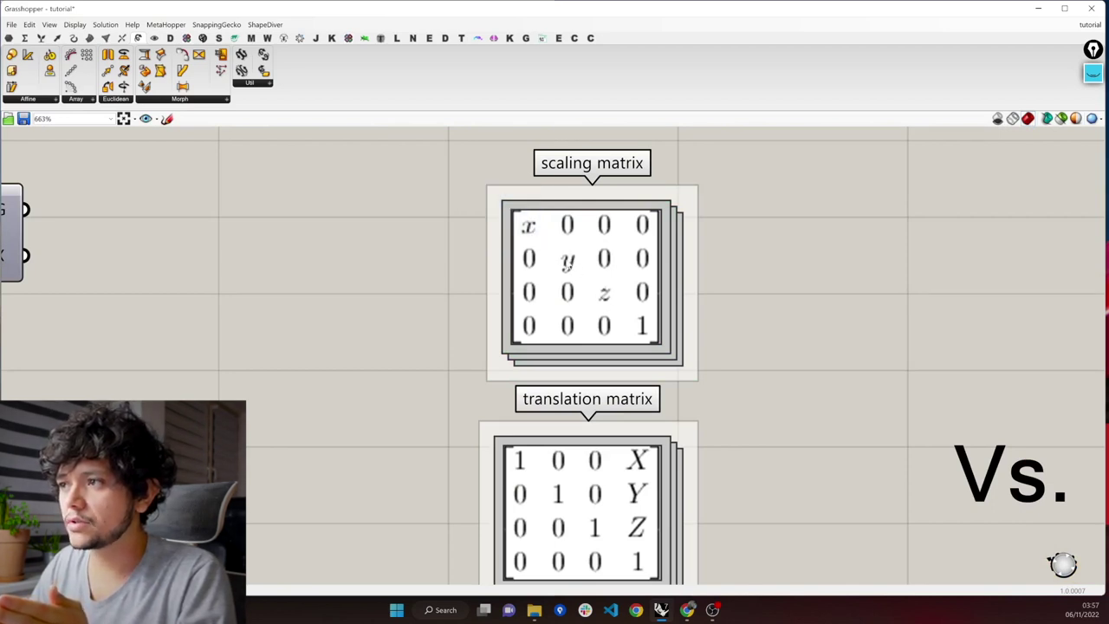
scroll(709, 280, down, 4)
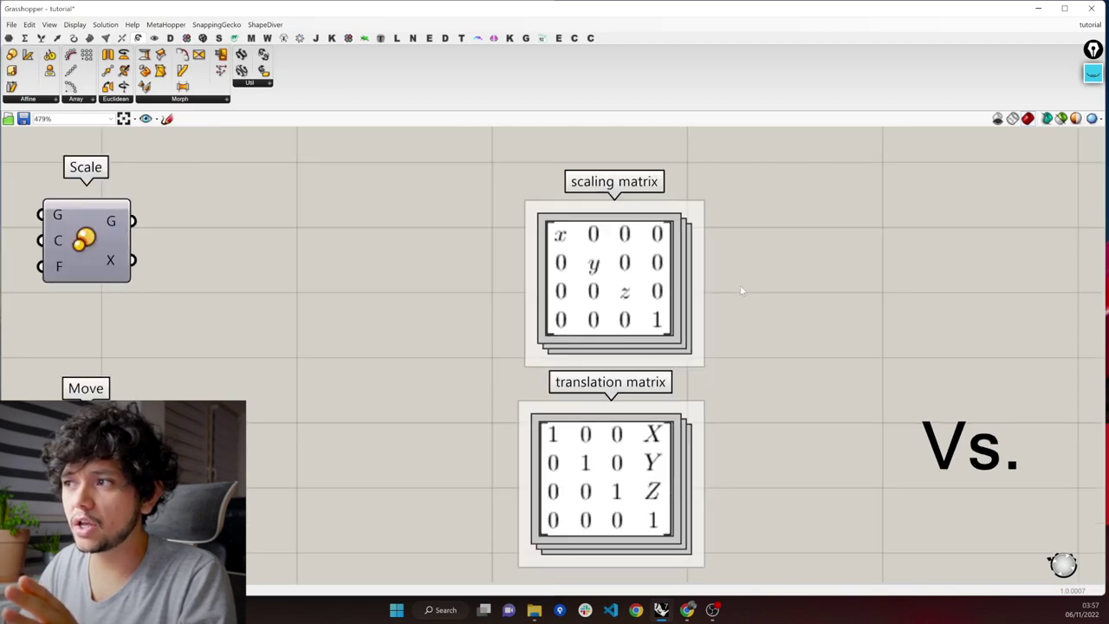
drag(381, 287, 193, 198)
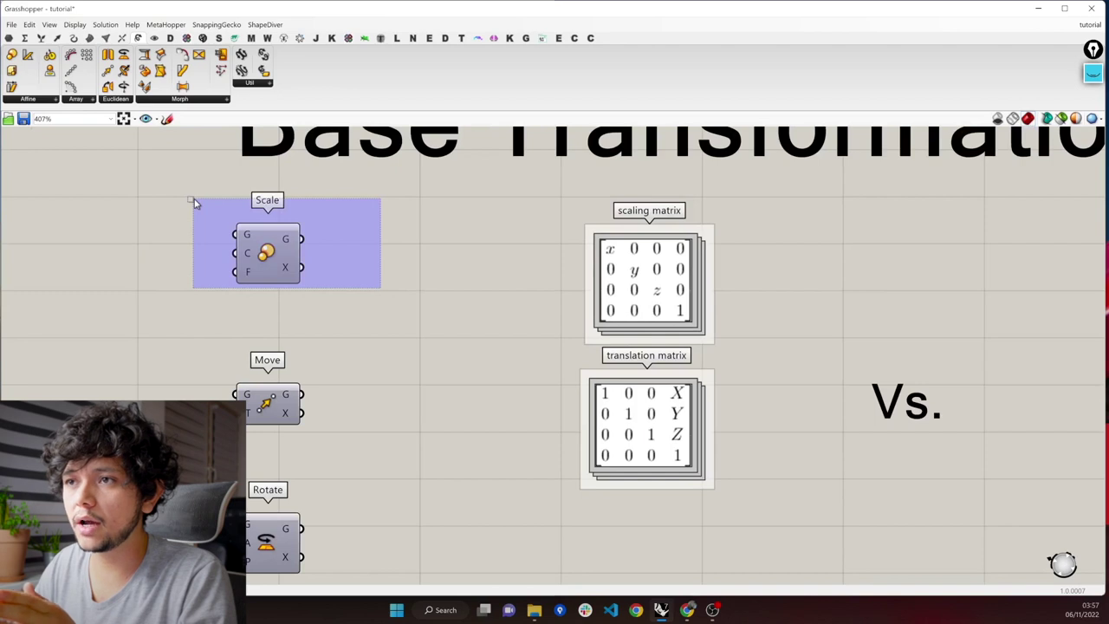
drag(195, 202, 193, 198)
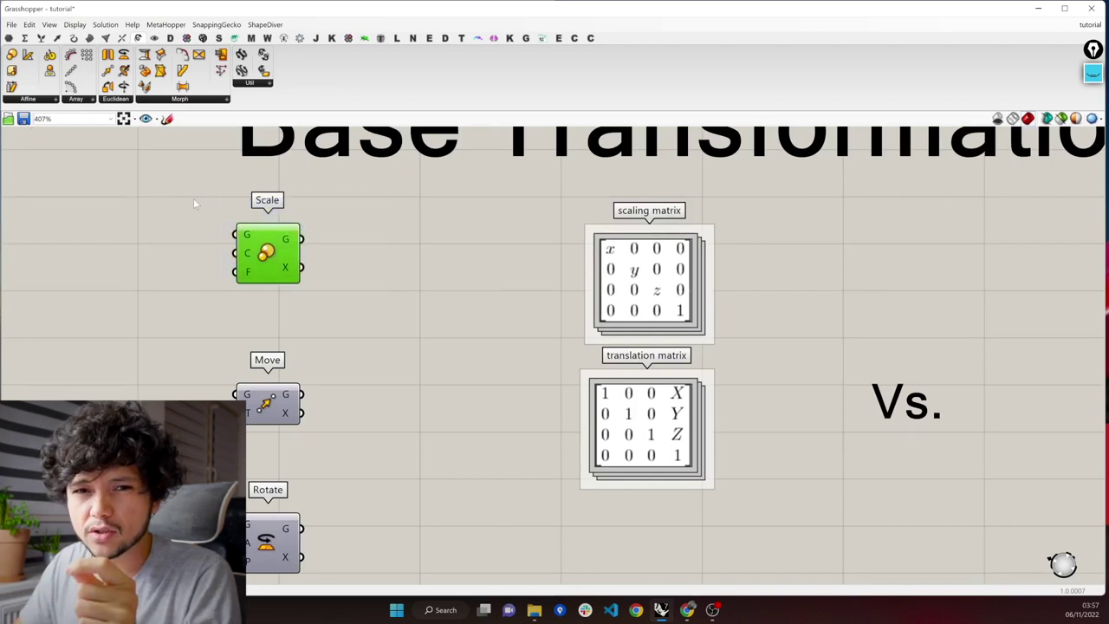
click(339, 323)
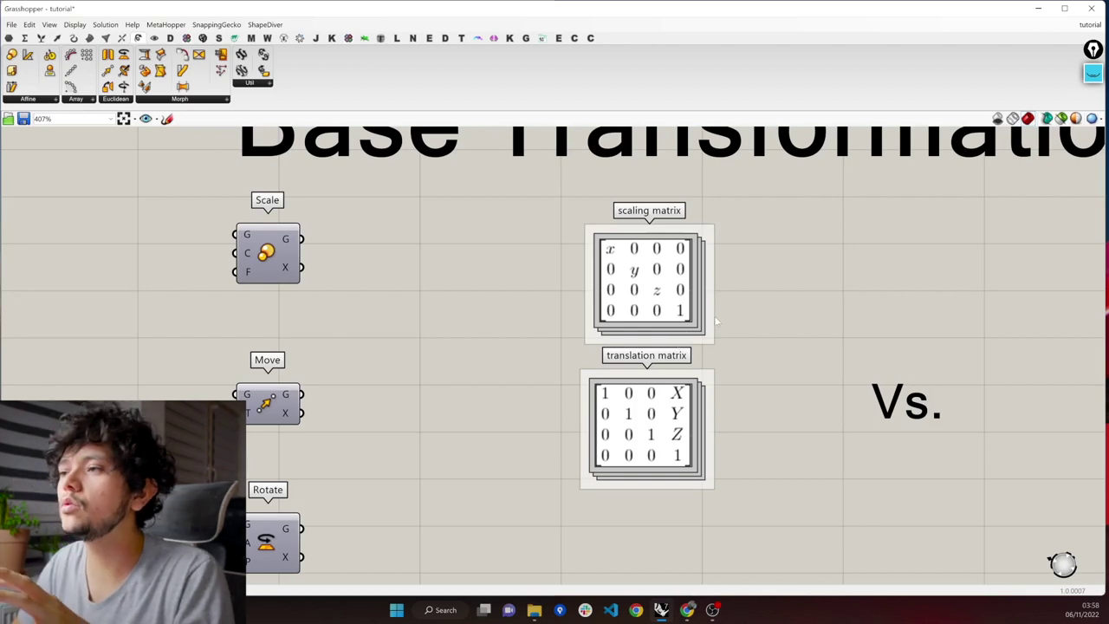
drag(558, 214, 706, 354)
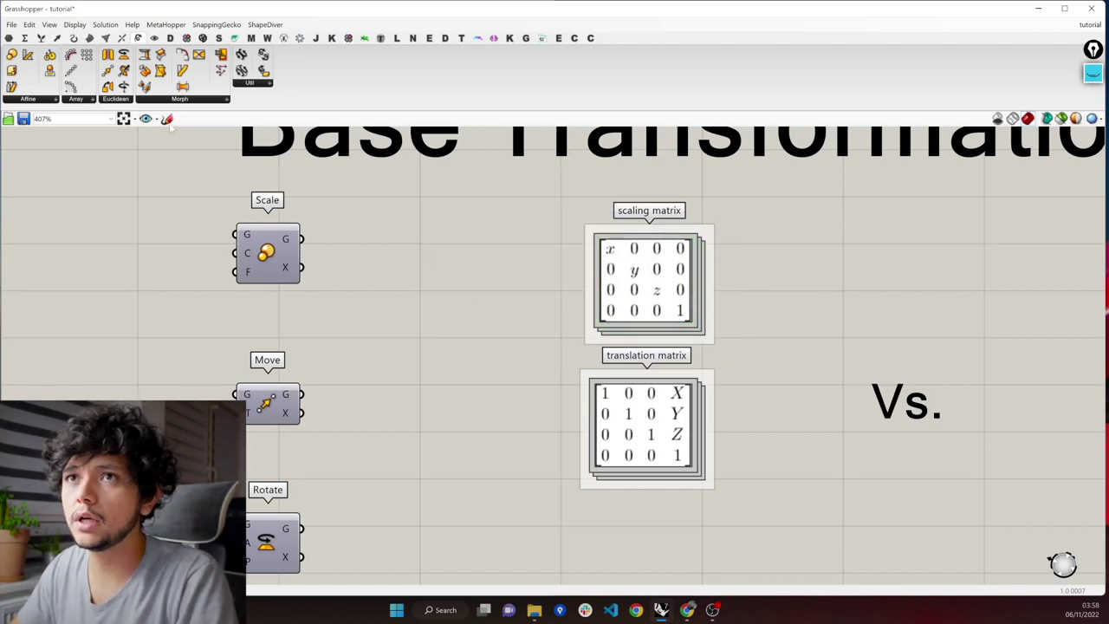
Add a Display Matrix component beside Scale, connect Scale's X output to it, and enlarge it slightly
click(25, 41)
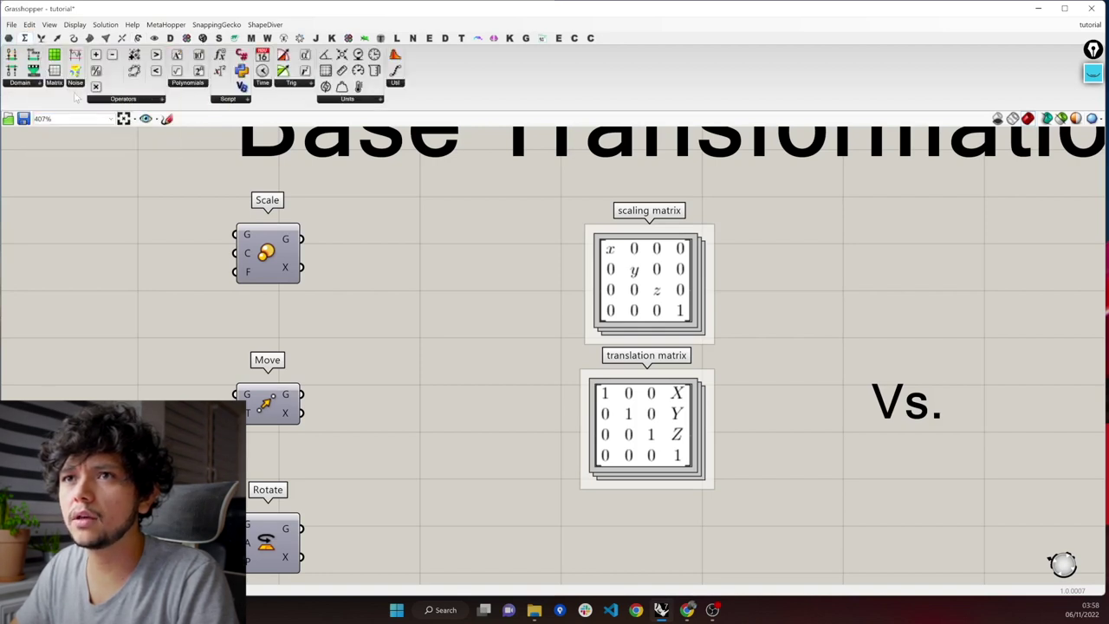
click(52, 83)
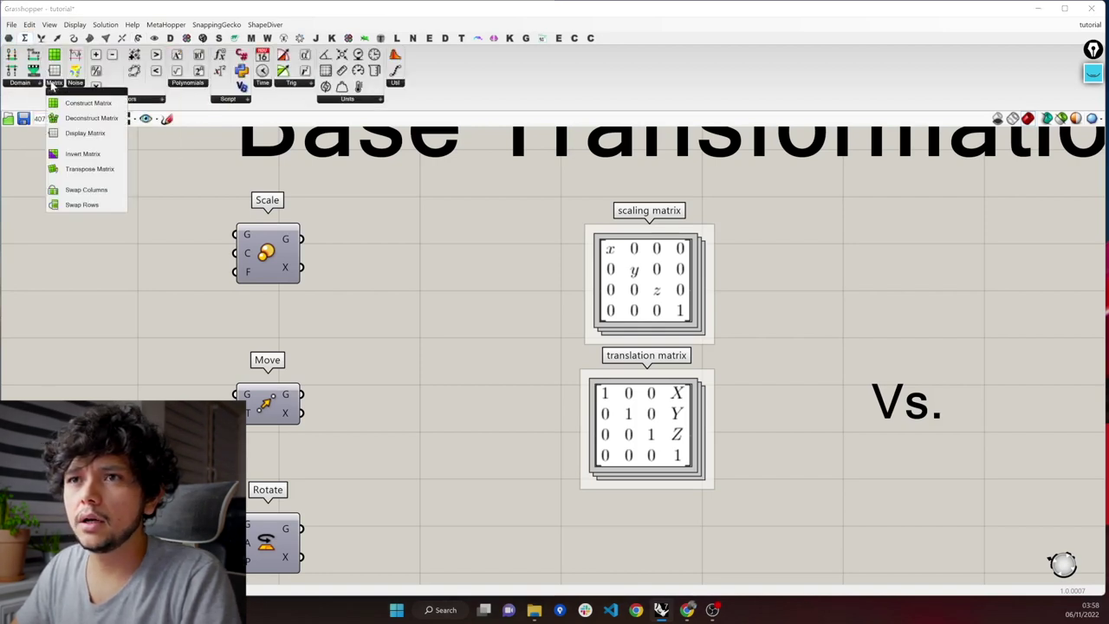
drag(85, 133, 452, 272)
drag(305, 275, 379, 272)
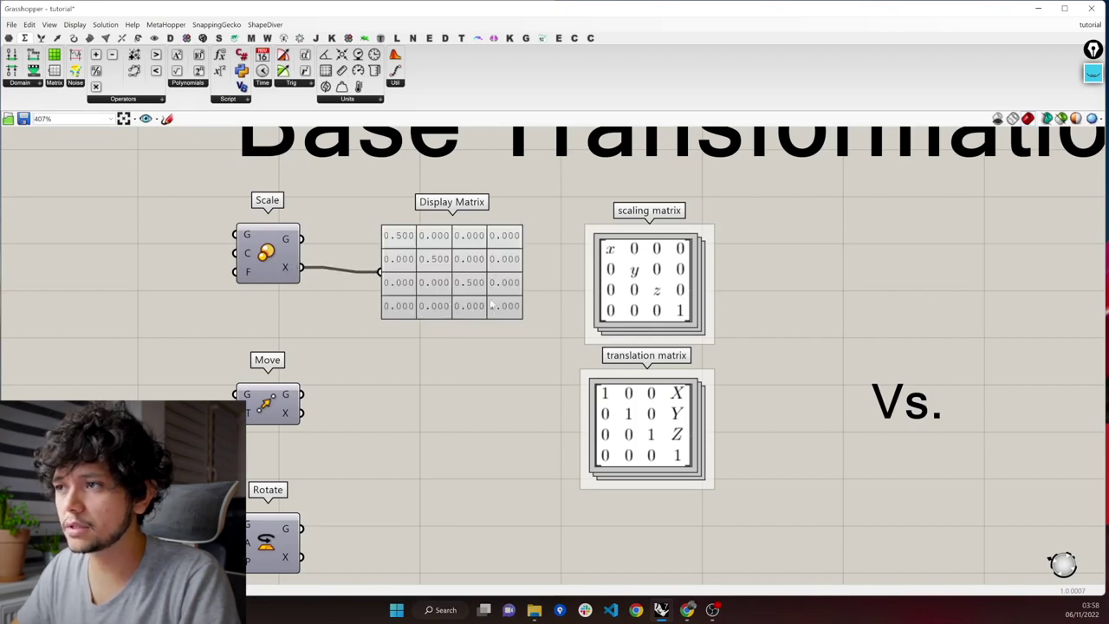
drag(522, 319, 544, 334)
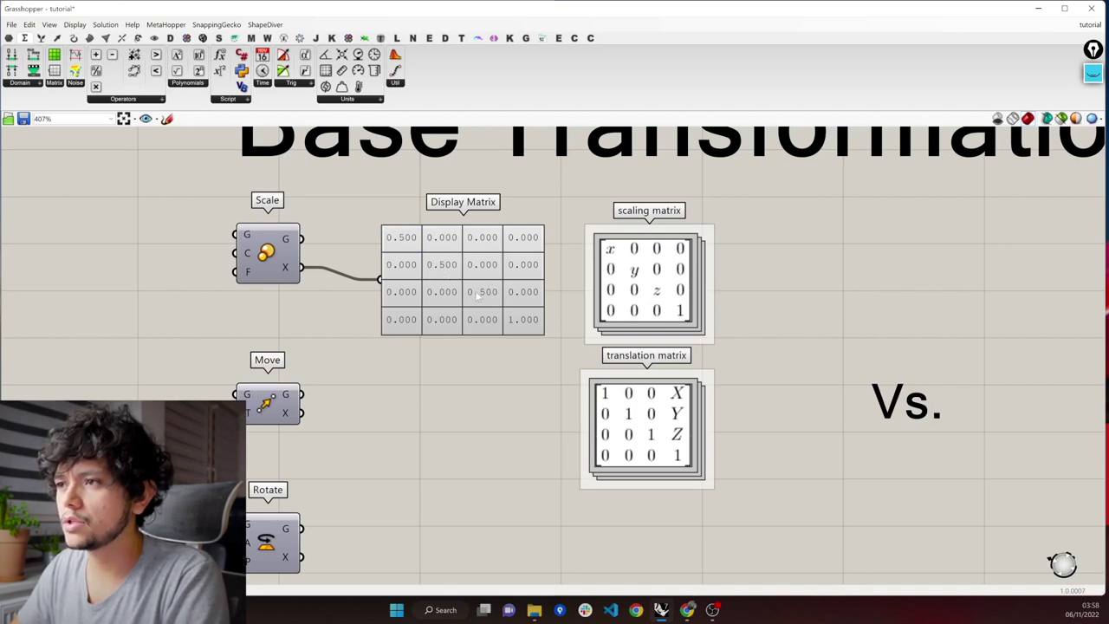
Connect Move's X output to the Display Matrix in place of Scale's, and reposition the Display Matrix beside Move
right_drag(555, 339, 549, 248)
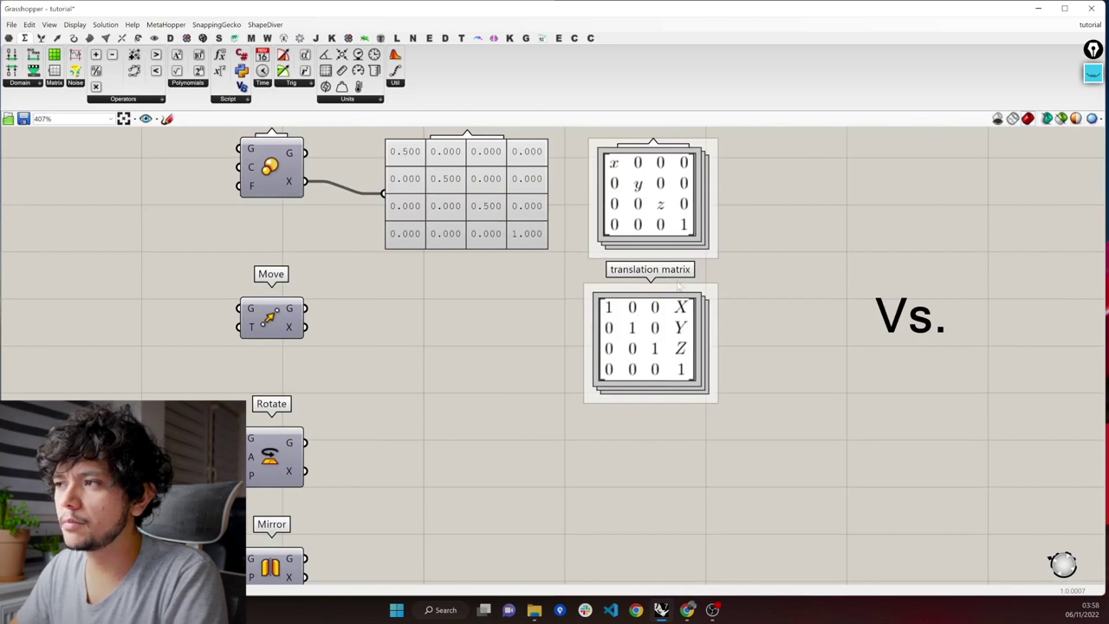
drag(671, 281, 696, 362)
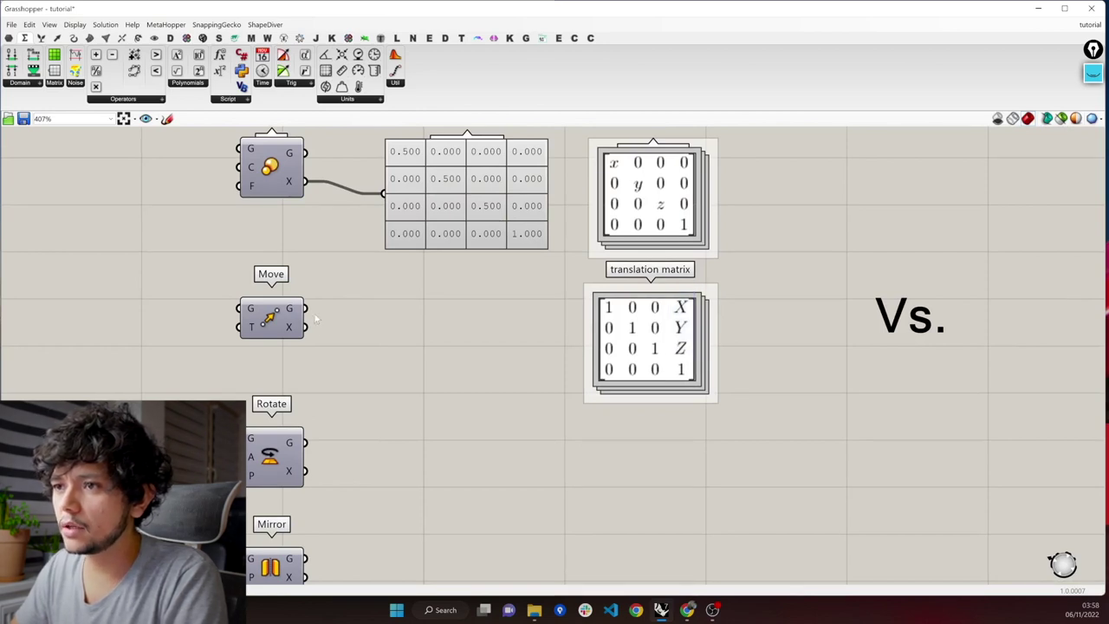
drag(383, 192, 305, 326)
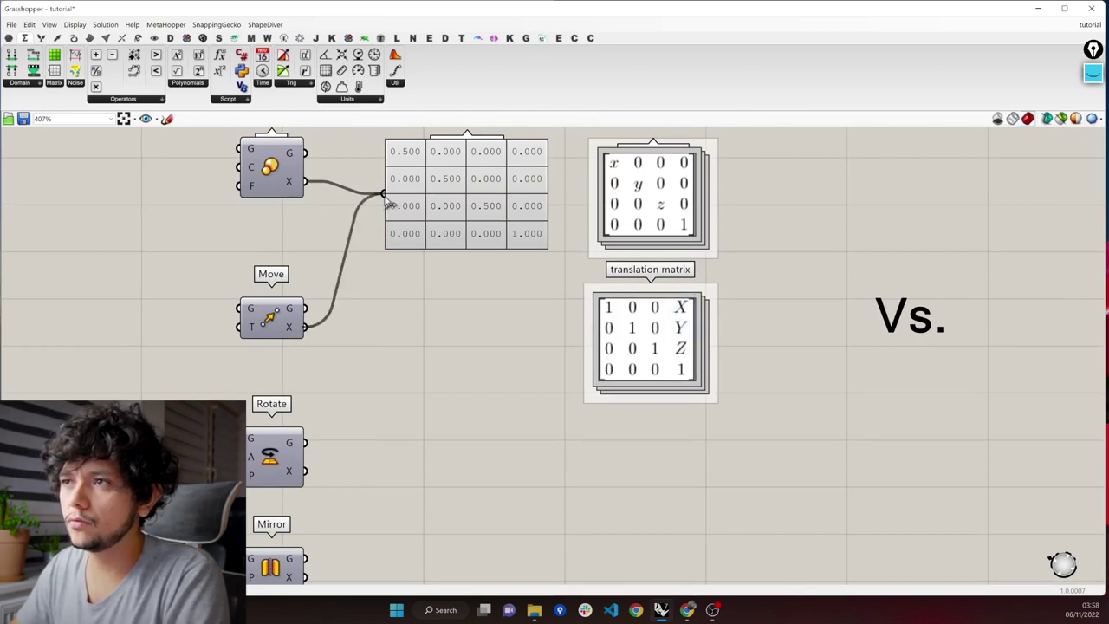
drag(427, 246, 415, 327)
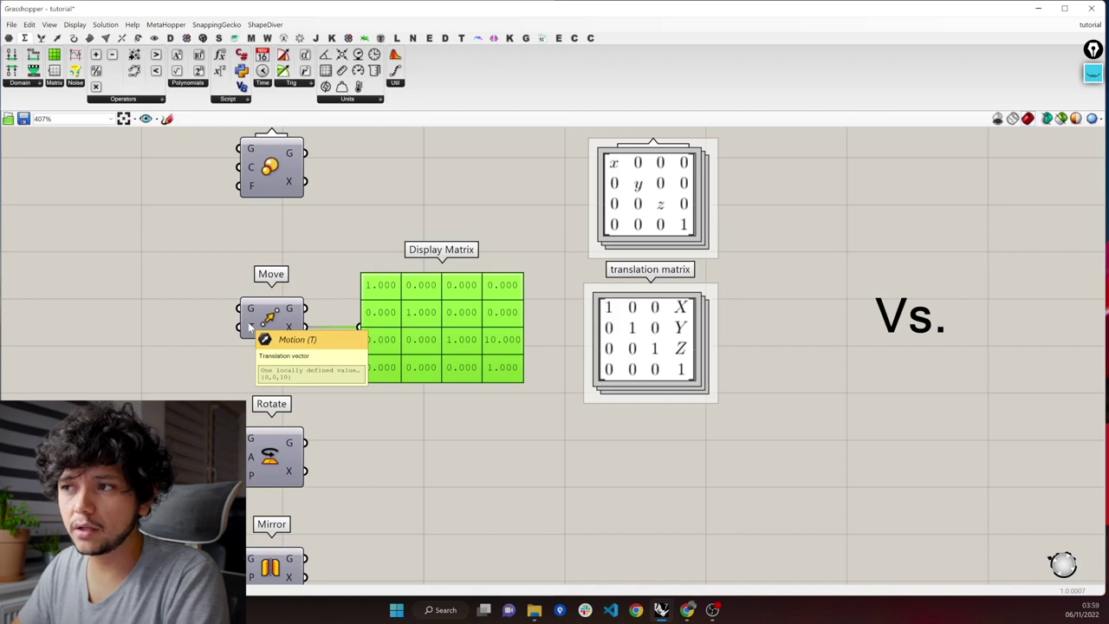
drag(482, 257, 523, 326)
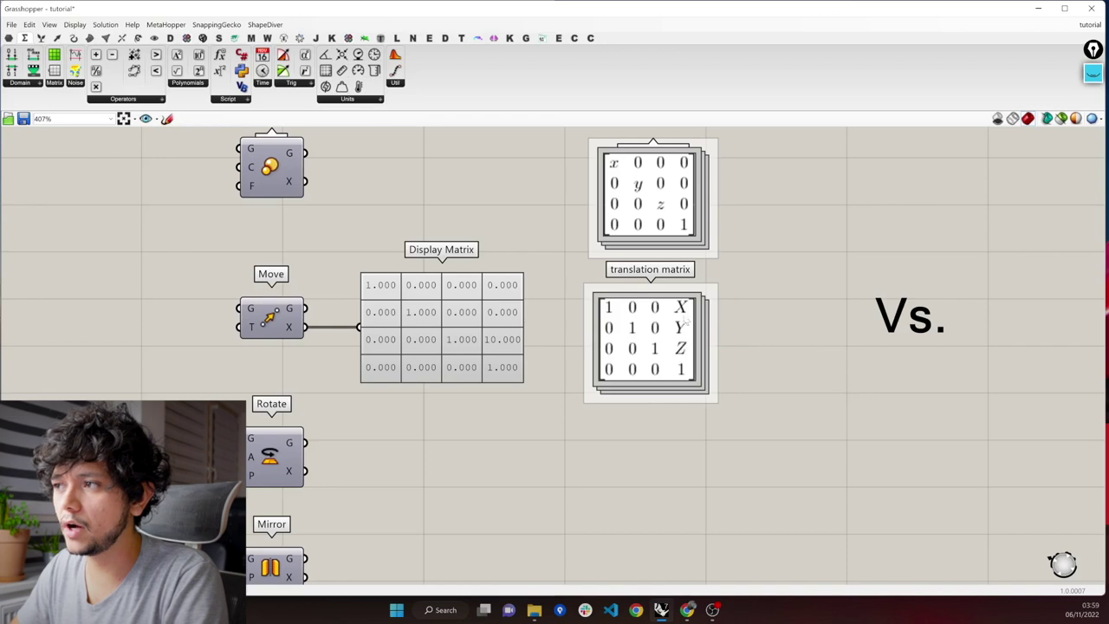
Place a Rotate Direction component beside the Rotate component for comparison and delete it again
scroll(515, 254, down, 2)
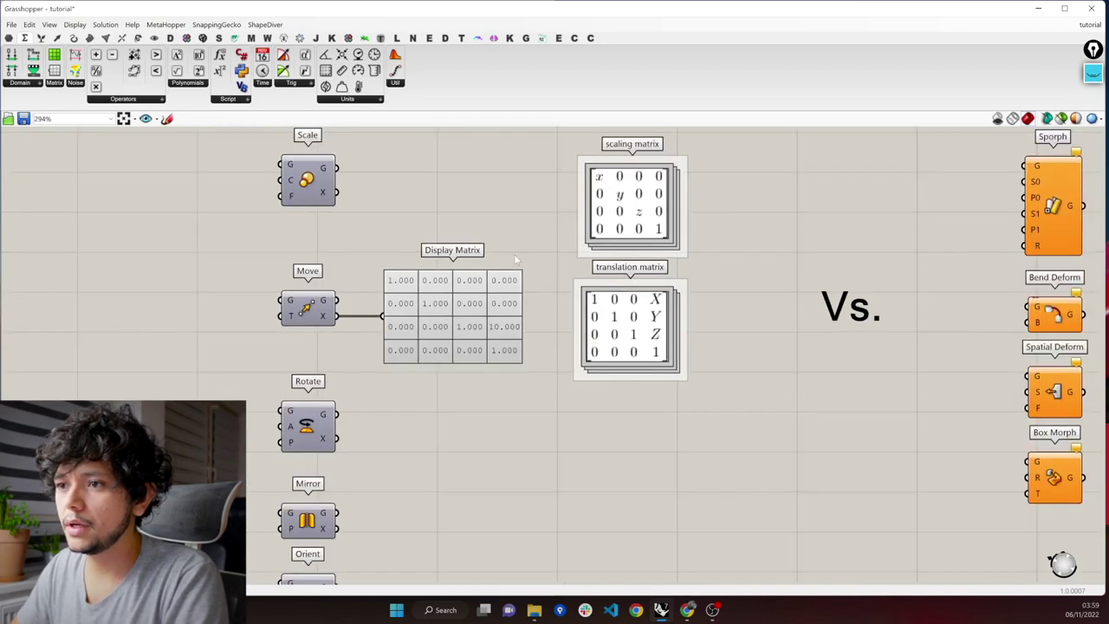
scroll(400, 367, down, 1)
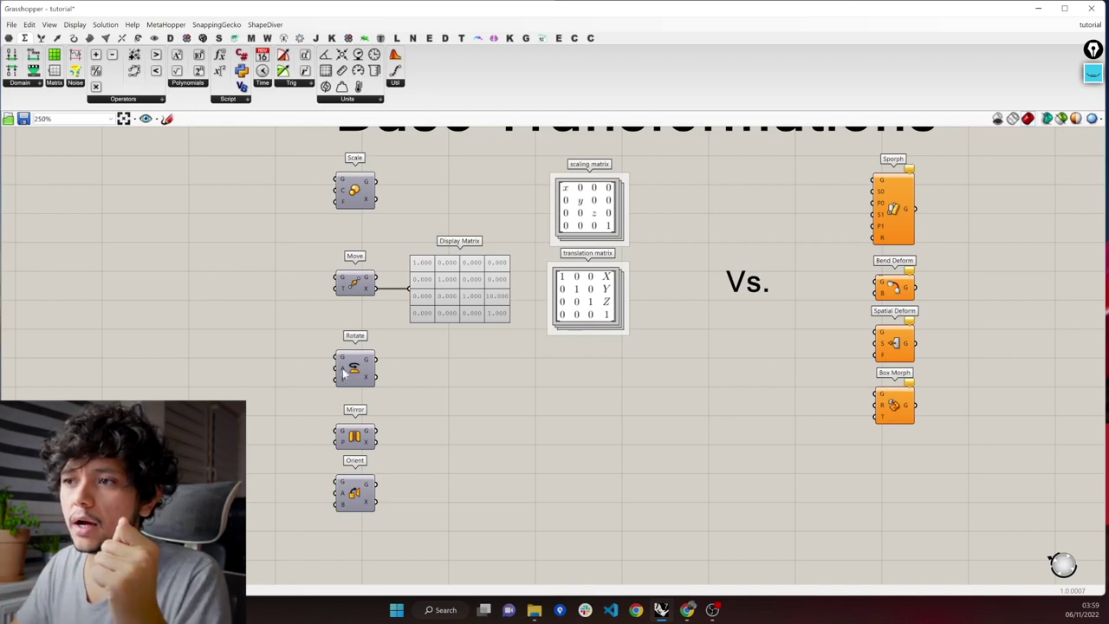
mouse_move(343, 371)
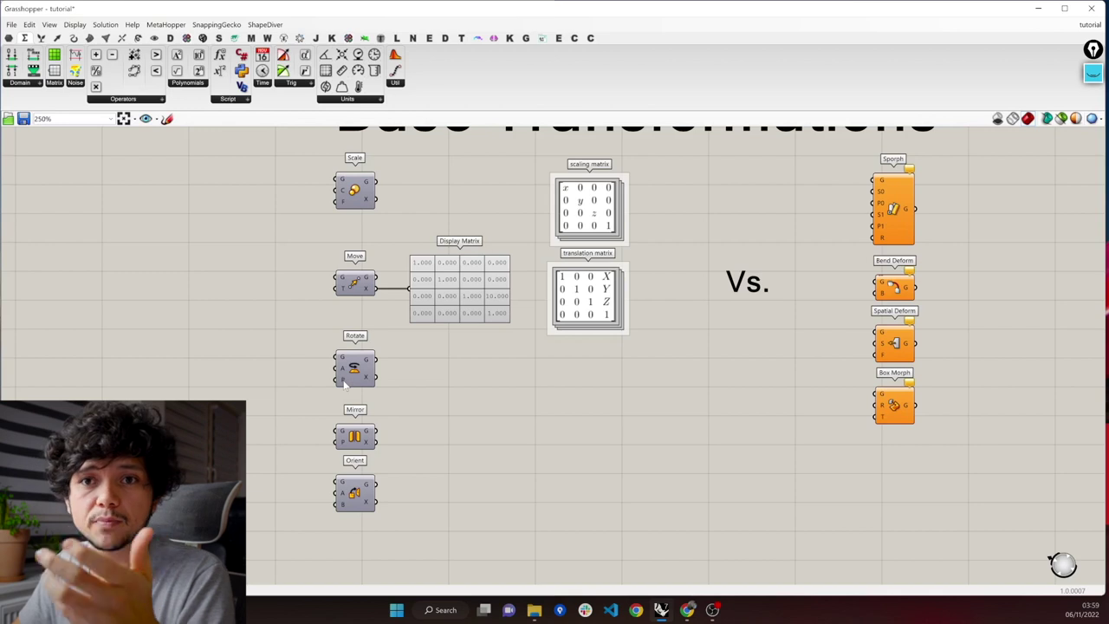
double_click(267, 396)
text(rotate)
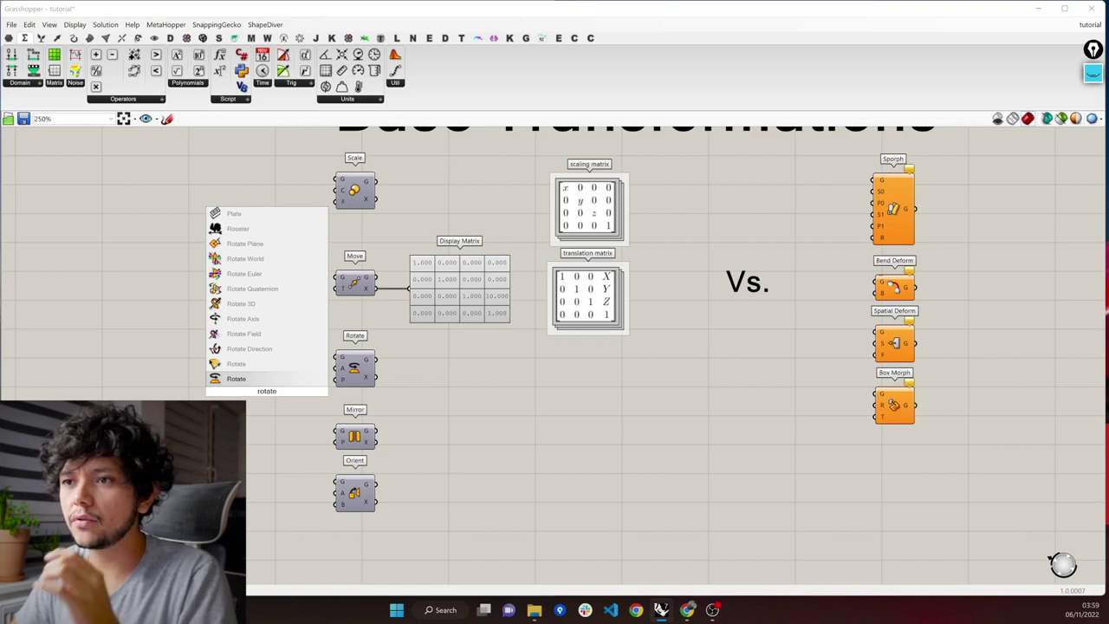
key(Up)
key(Up)
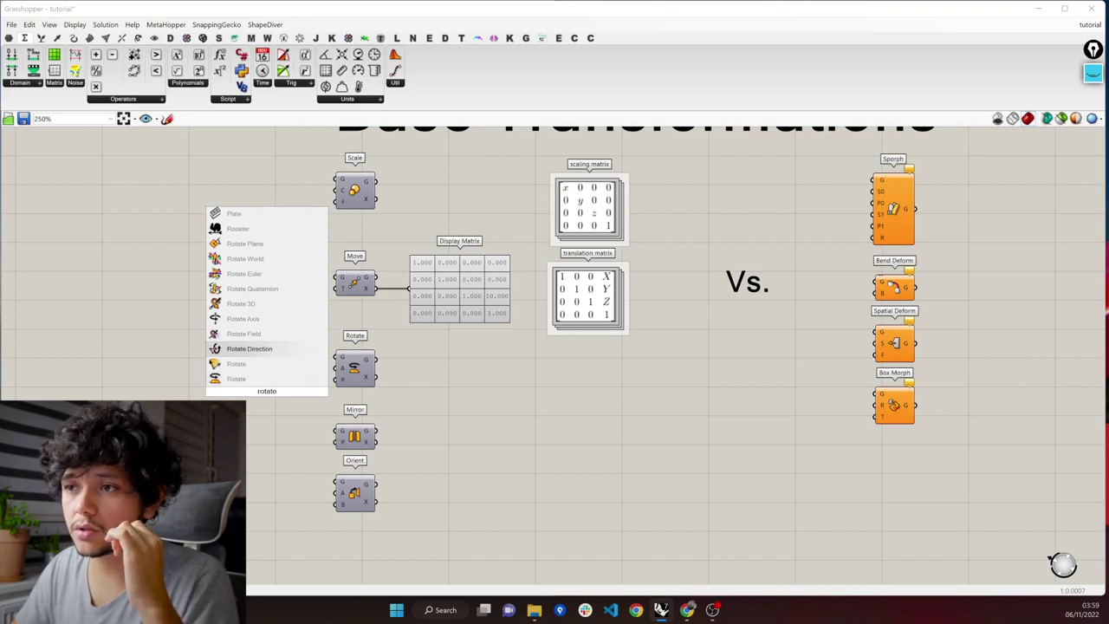
key(Return)
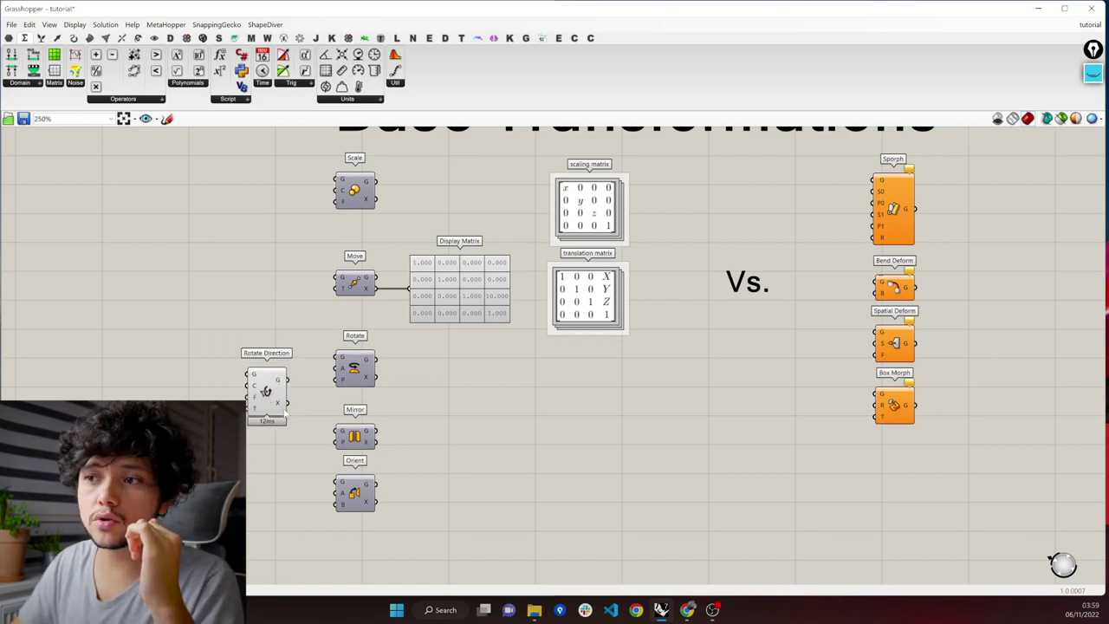
drag(226, 354, 269, 432)
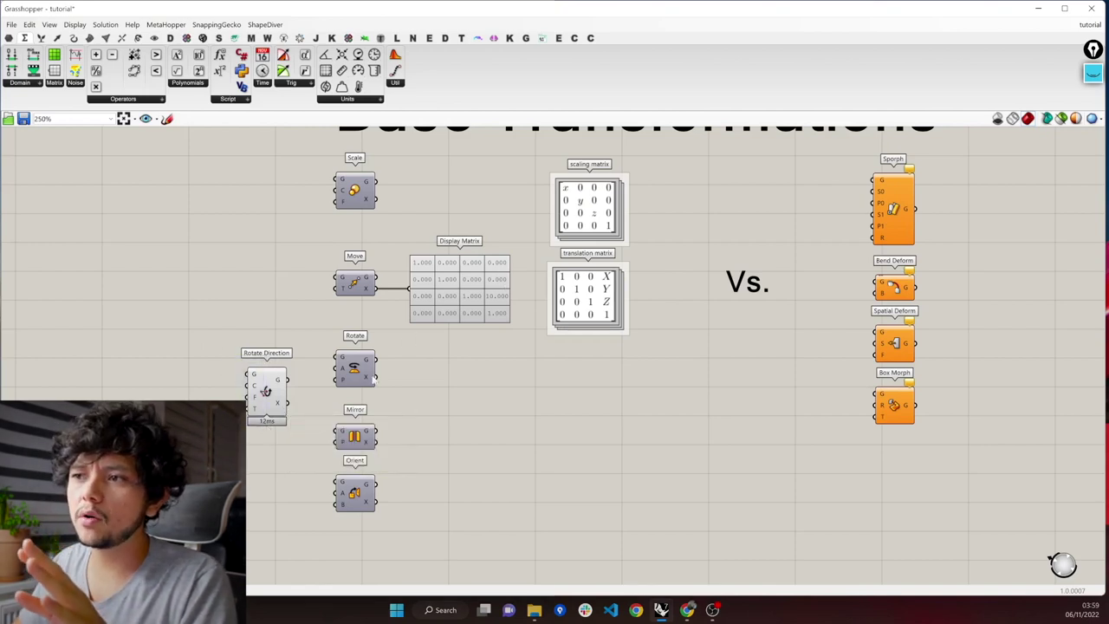
click(253, 382)
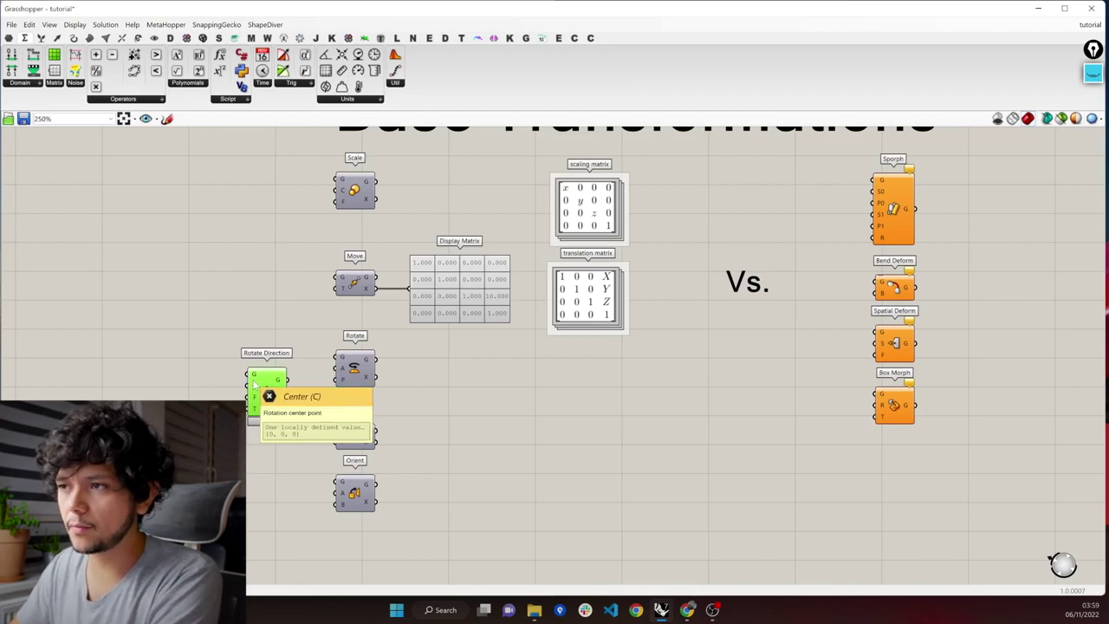
key(Delete)
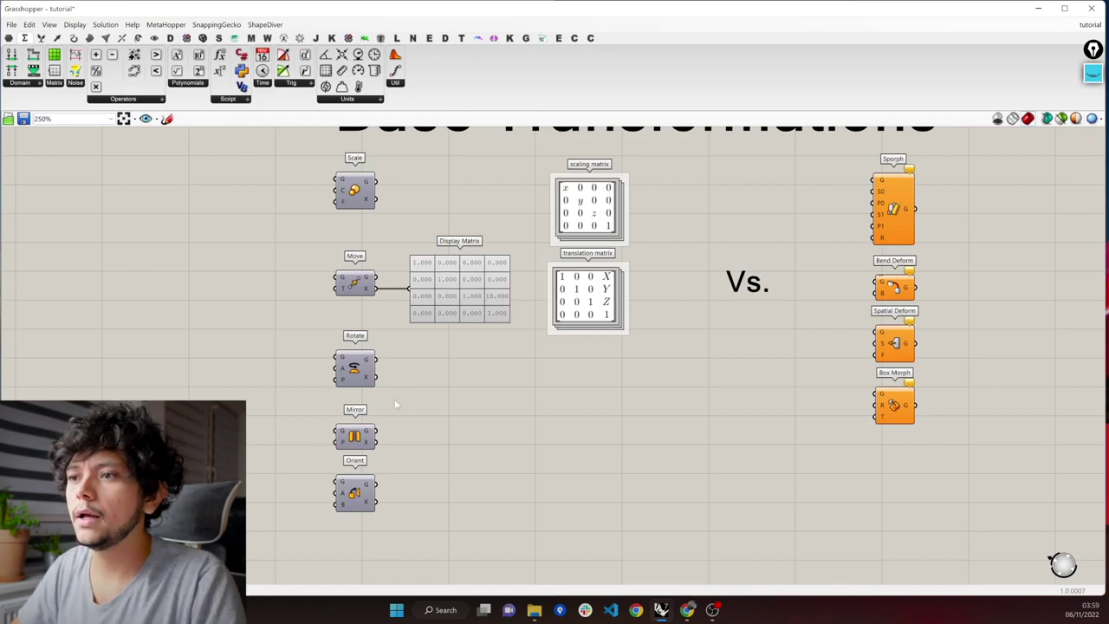
Connect Mirror's X output to the Display Matrix in place of Move's, reposition it beside Mirror, and compare it with the scaling matrix
scroll(394, 399, up, 1)
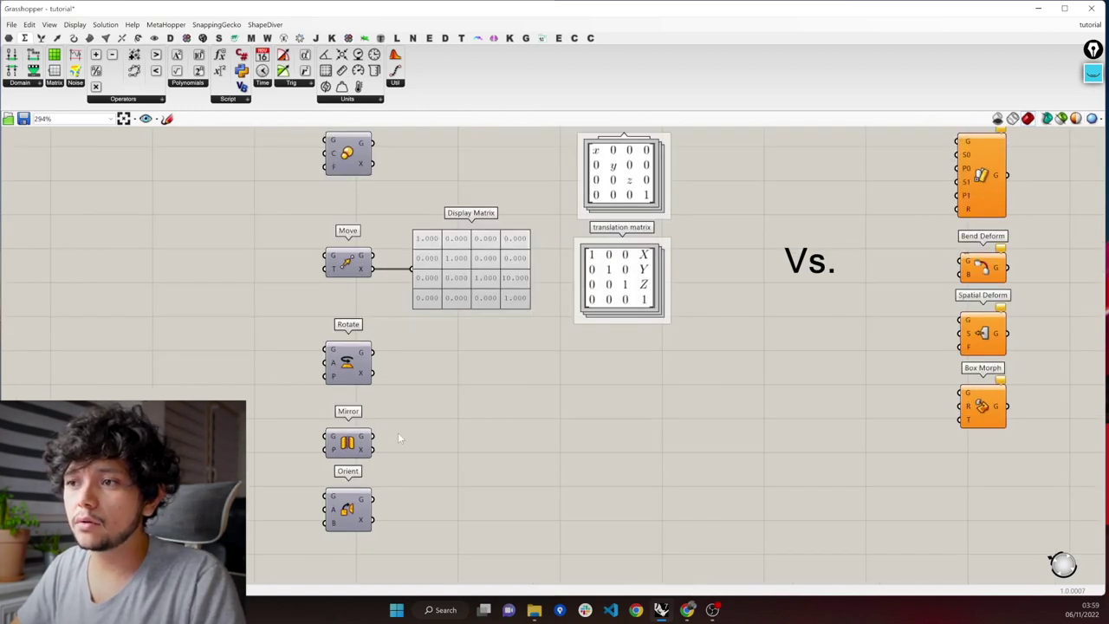
right_drag(399, 433, 401, 446)
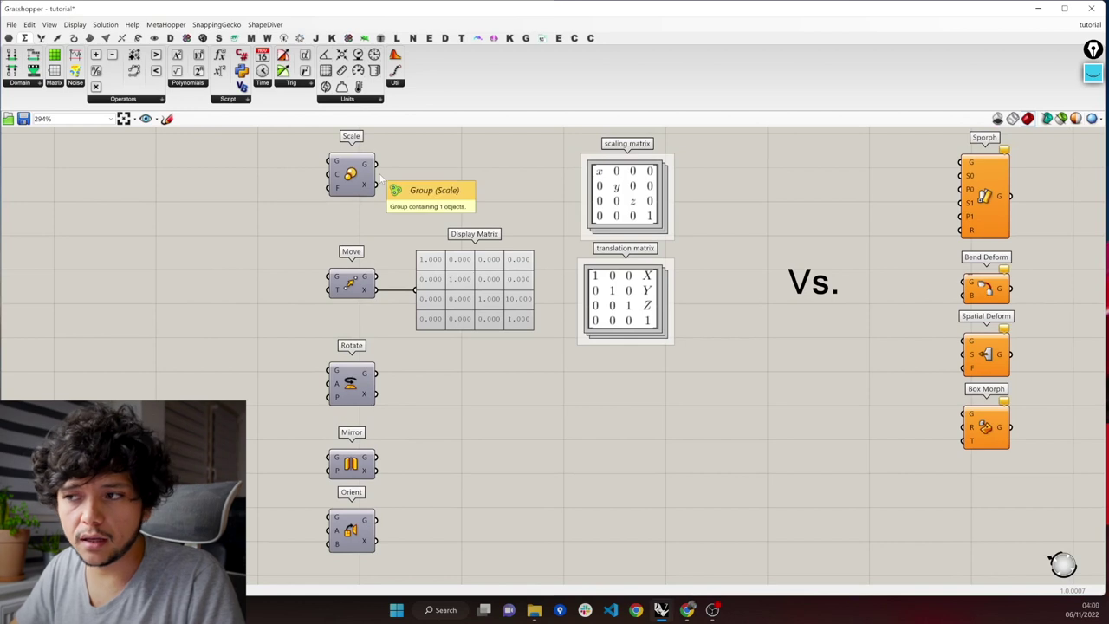
drag(375, 471, 416, 289)
click(469, 285)
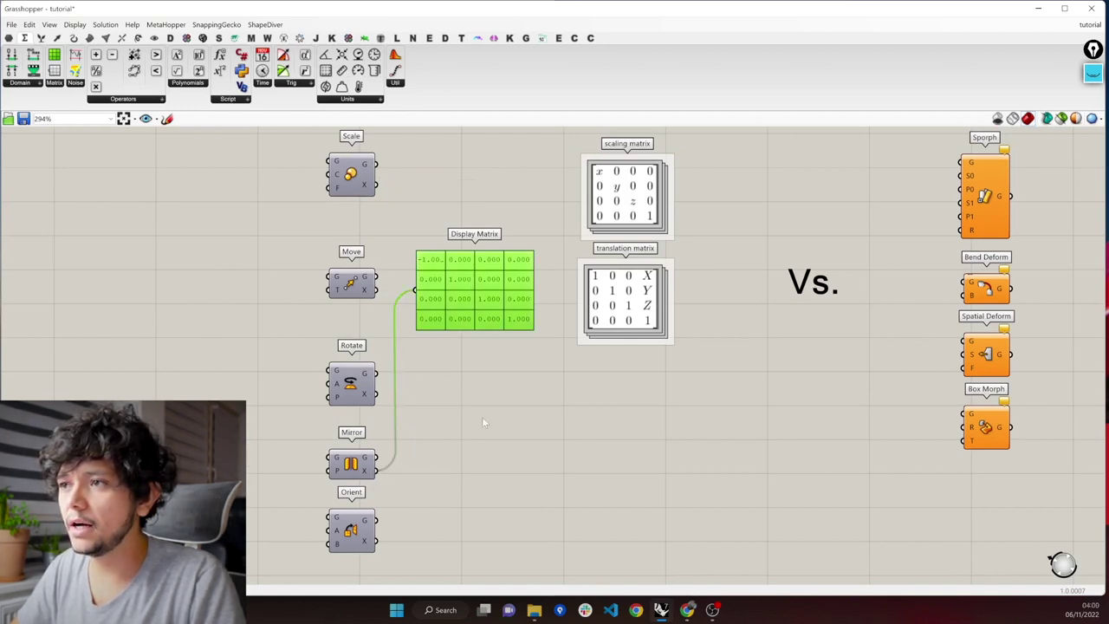
drag(483, 450, 457, 472)
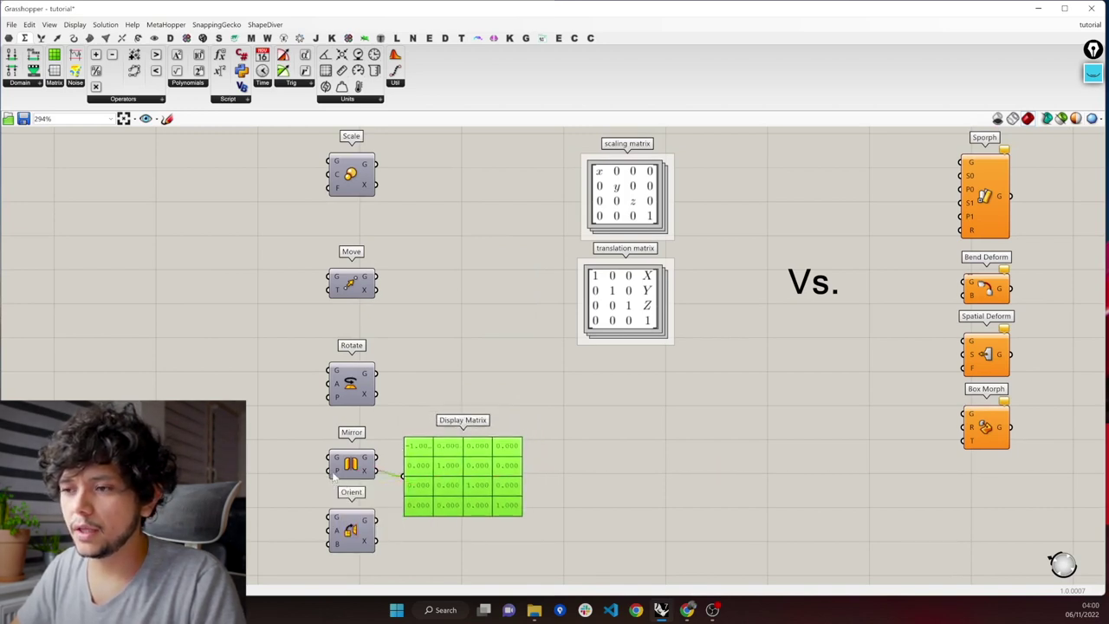
mouse_move(334, 470)
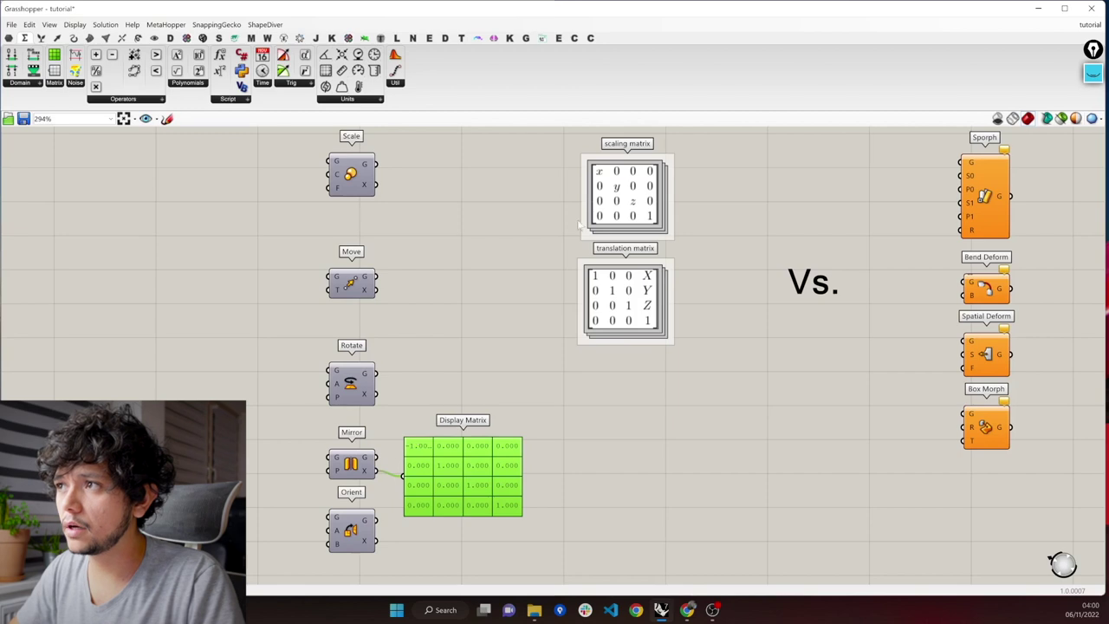
drag(573, 151, 617, 183)
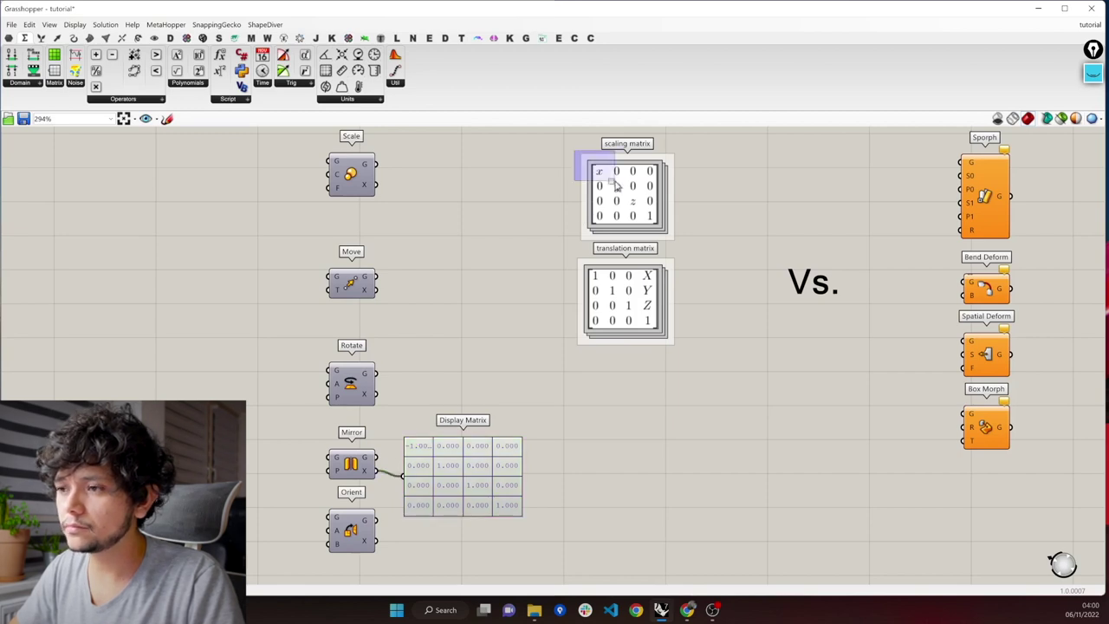
scroll(413, 459, up, 2)
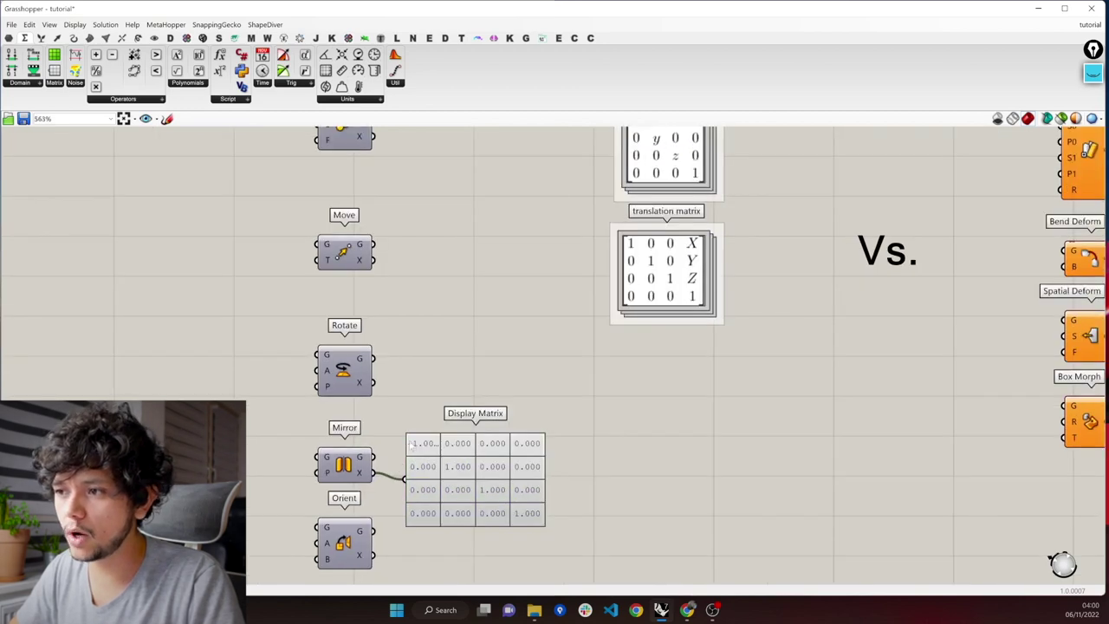
scroll(425, 456, up, 5)
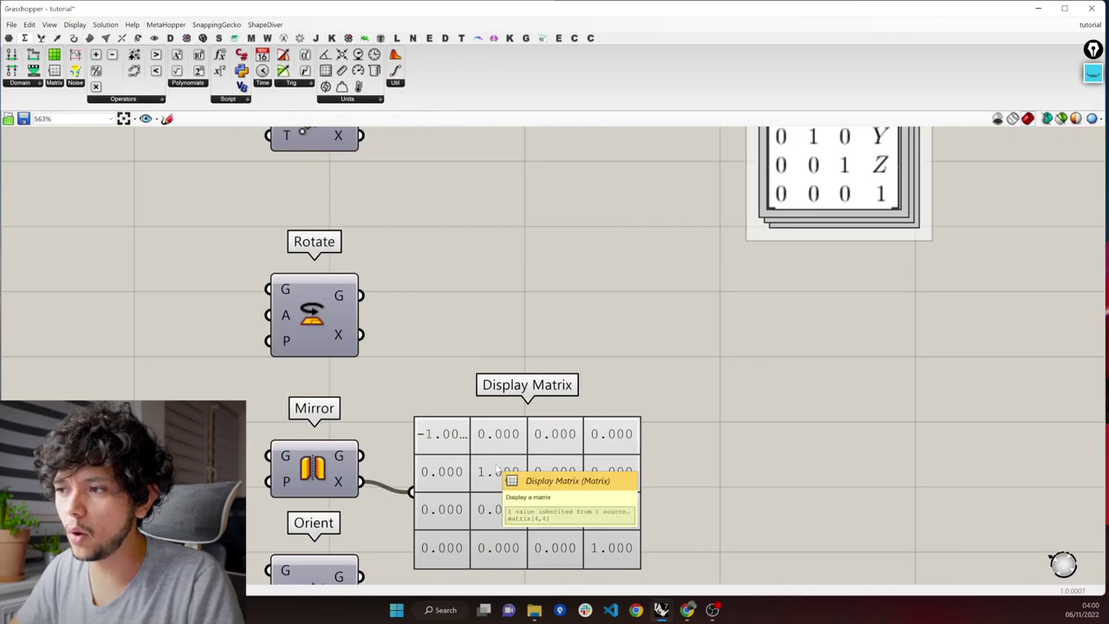
scroll(437, 511, down, 4)
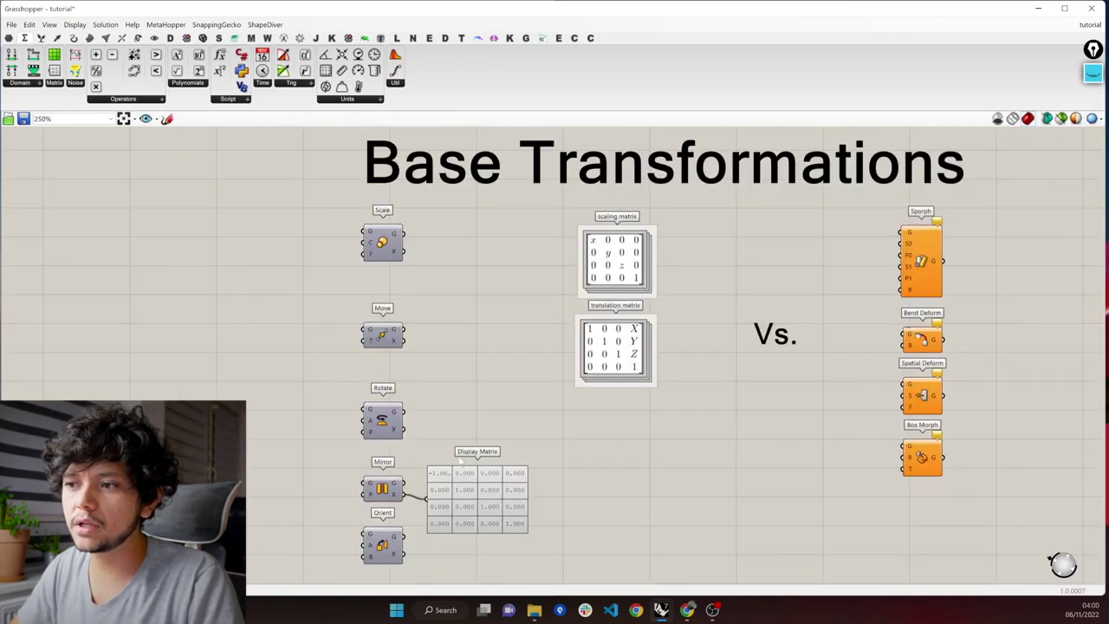
Move Mirror and its Display Matrix up beside Scale, and place Rotate midway between Move and Orient
scroll(435, 505, down, 3)
drag(379, 501, 467, 454)
ctrl+click(397, 444)
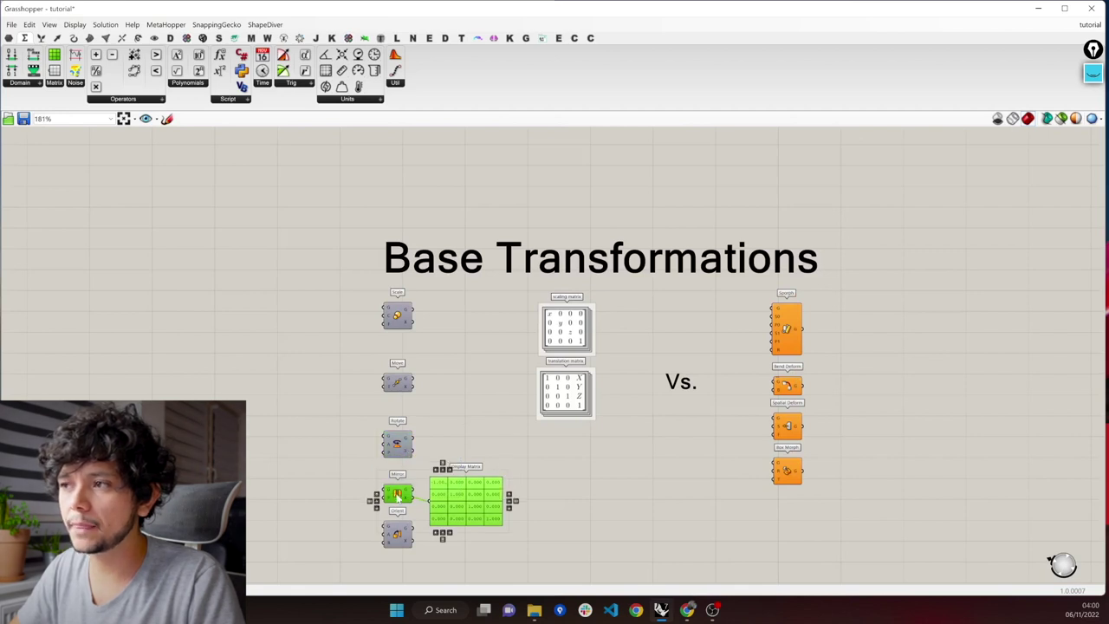
drag(397, 468, 448, 290)
click(449, 286)
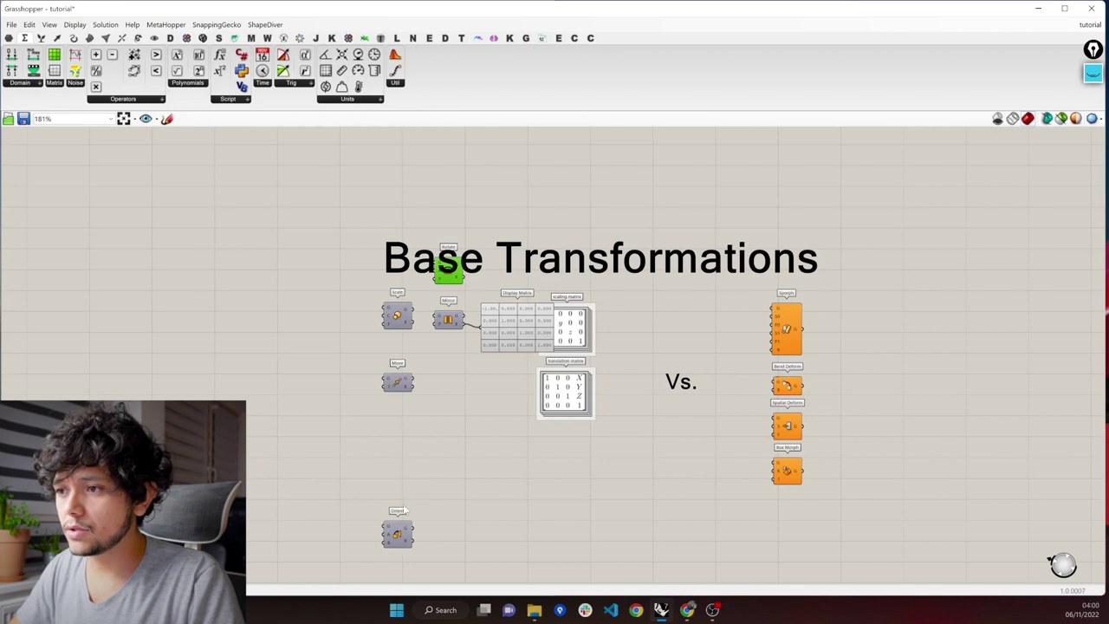
key(ctrl+z)
drag(398, 473, 399, 468)
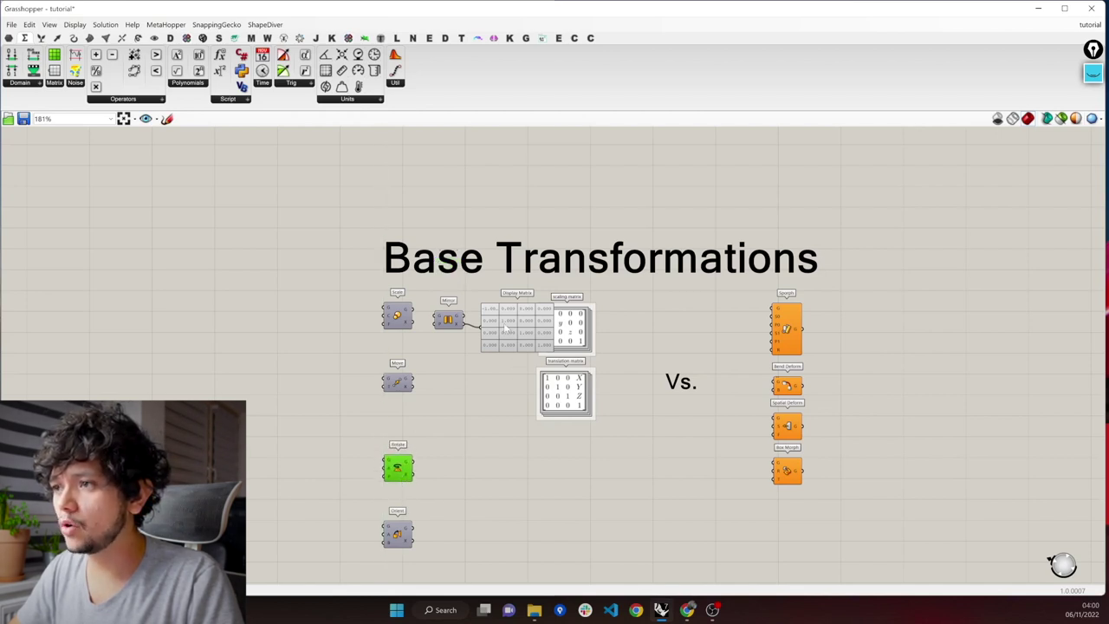
Shift Mirror slightly closer to Scale and delete the Display Matrix component
click(502, 326)
drag(502, 326, 444, 320)
click(501, 366)
click(508, 334)
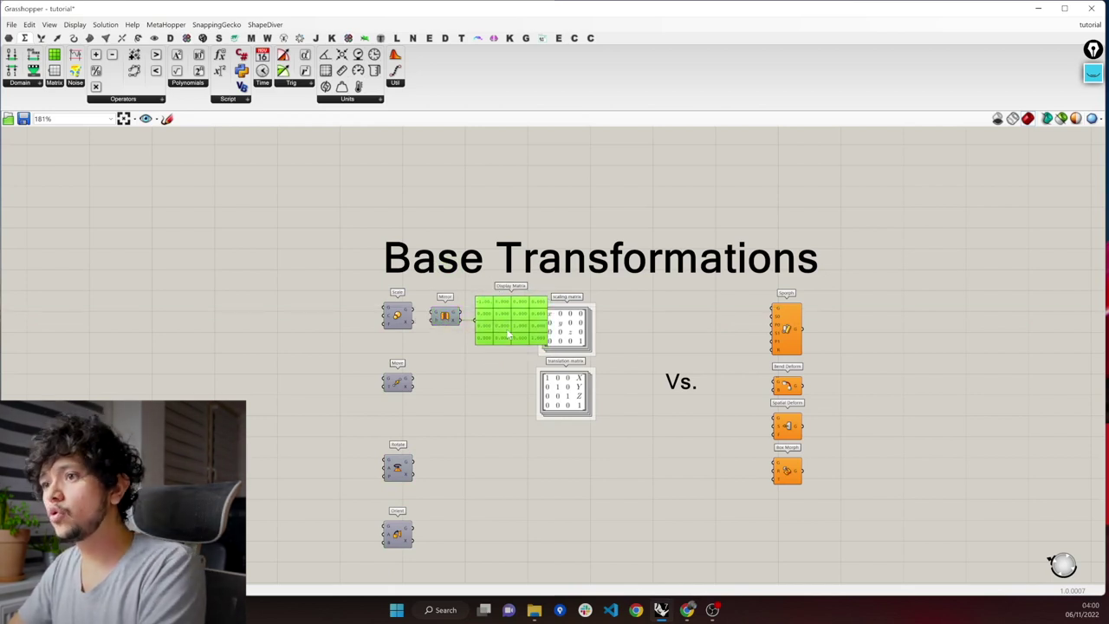
key(Delete)
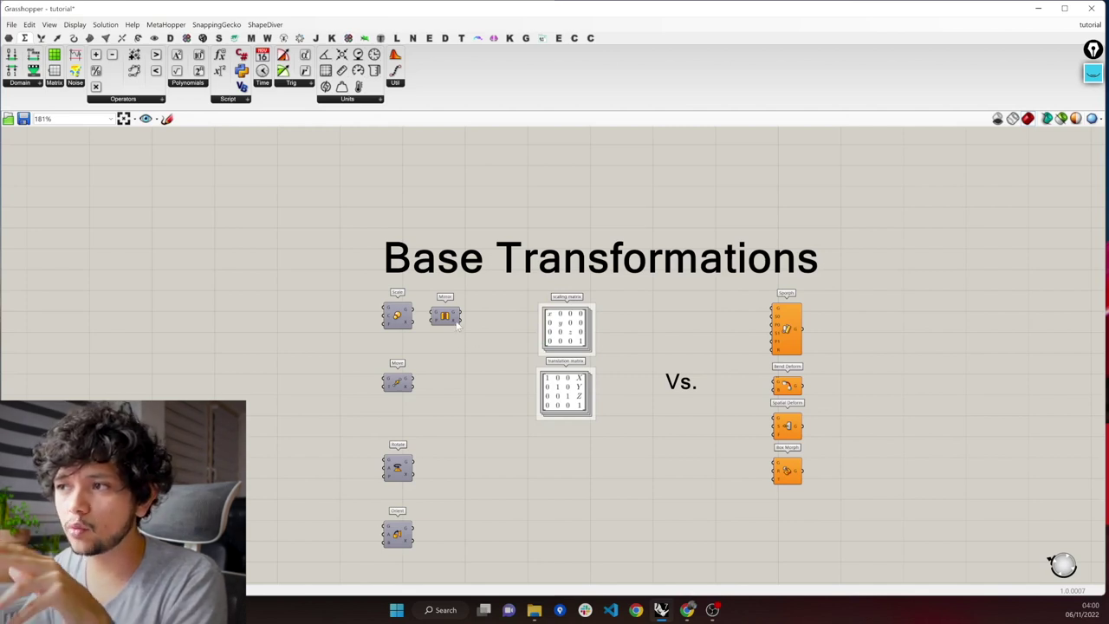
Add Pufferfish's Move To Point component to the canvas beside Rotate
mouse_move(458, 324)
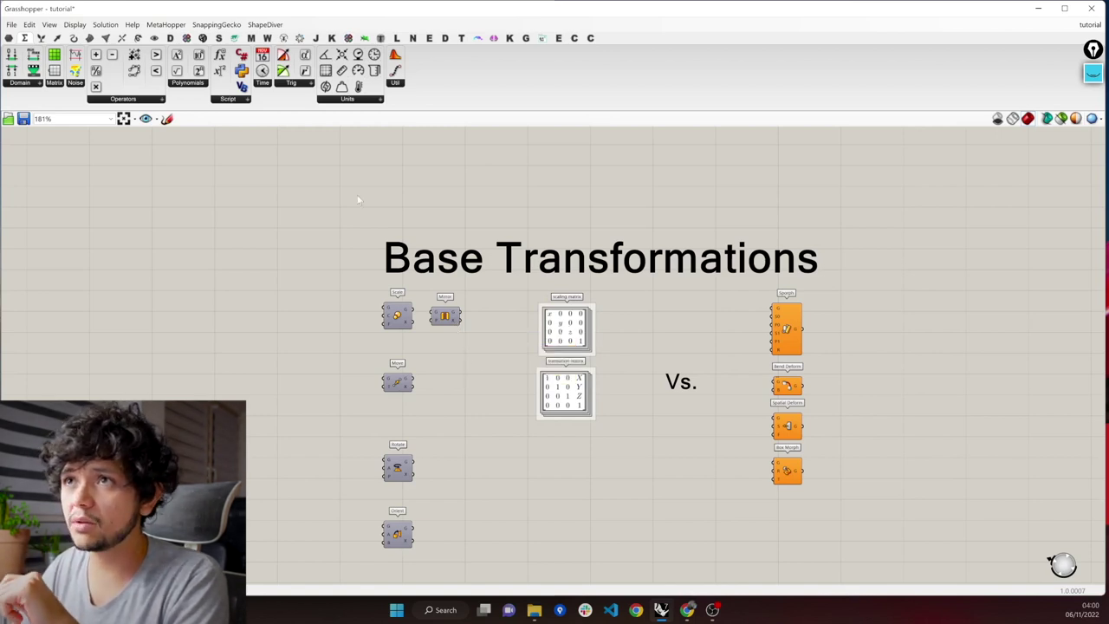
click(234, 38)
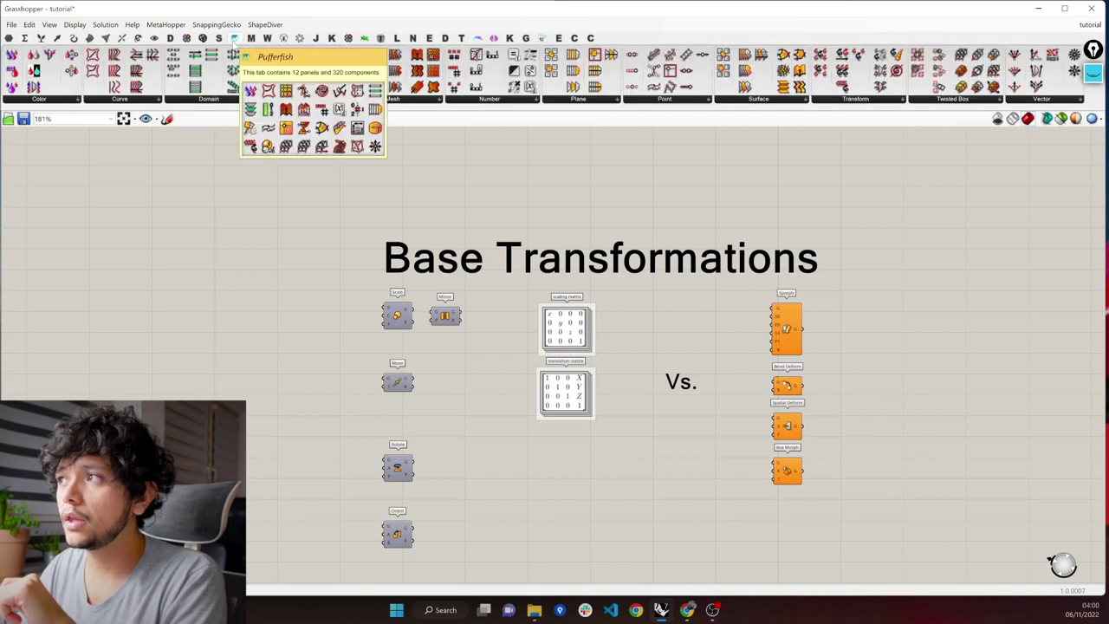
click(857, 100)
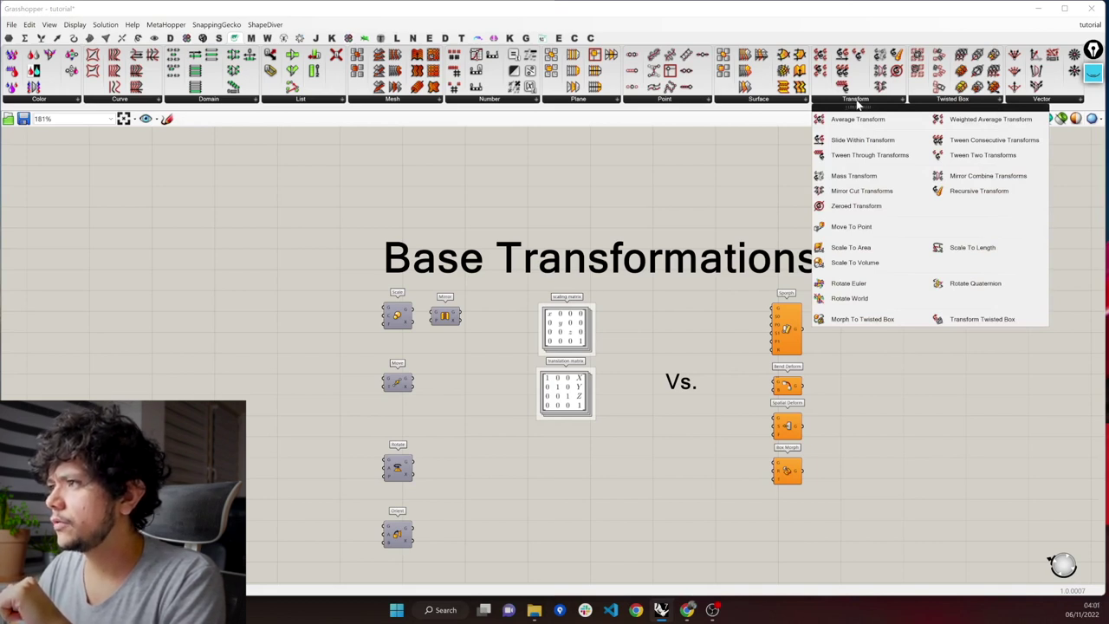
drag(867, 228, 496, 475)
scroll(507, 482, up, 2)
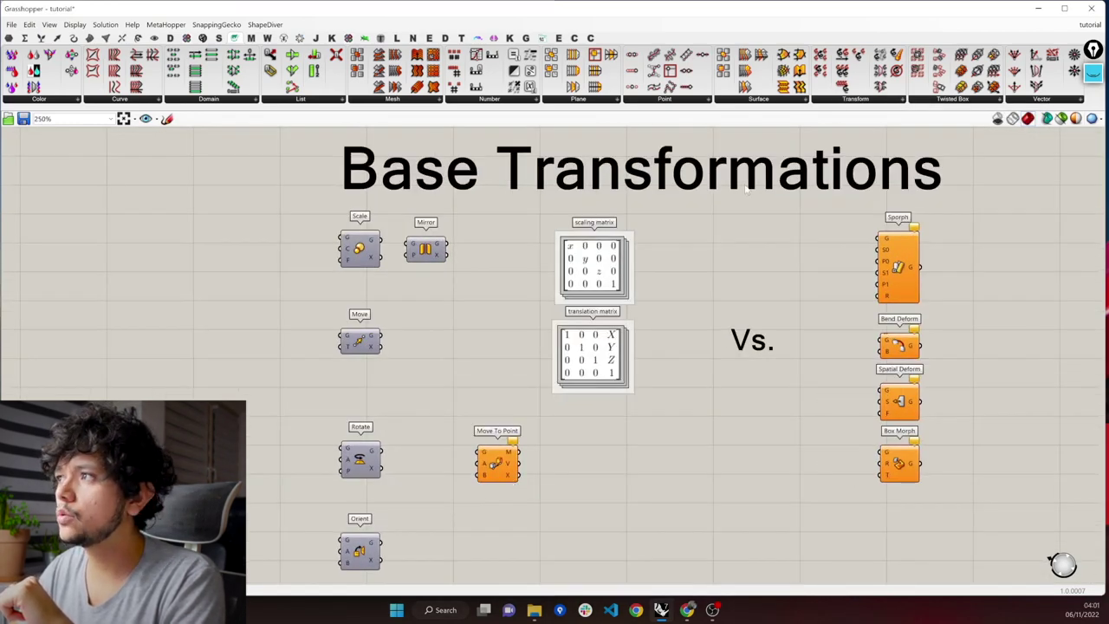
Add Pufferfish's Scale To Area component beside Move To Point and examine its Transform output
click(820, 102)
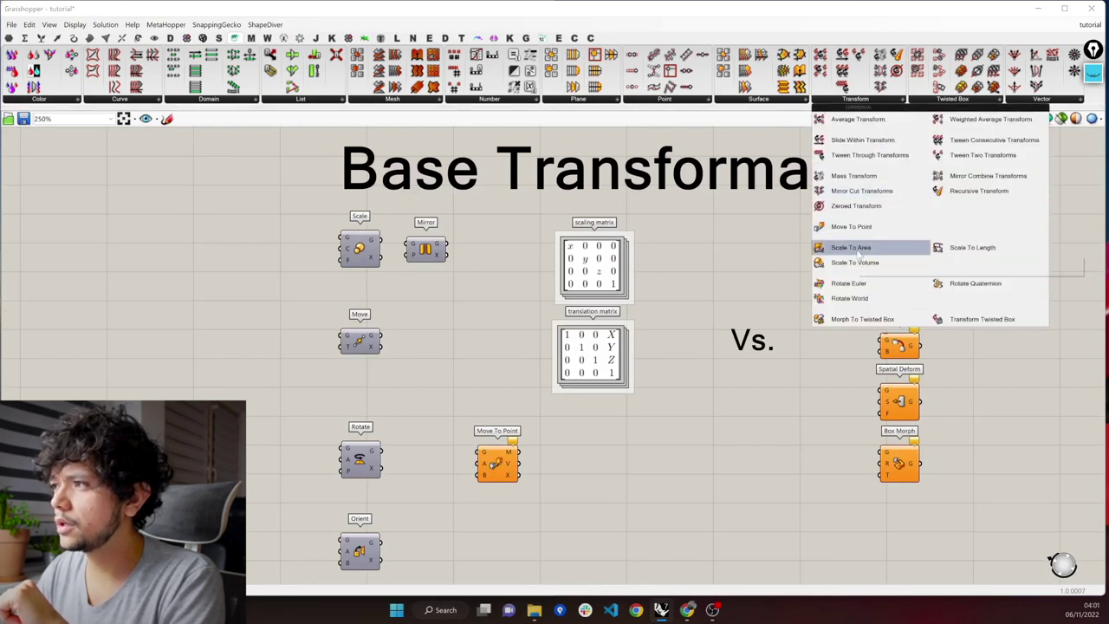
click(857, 251)
click(604, 444)
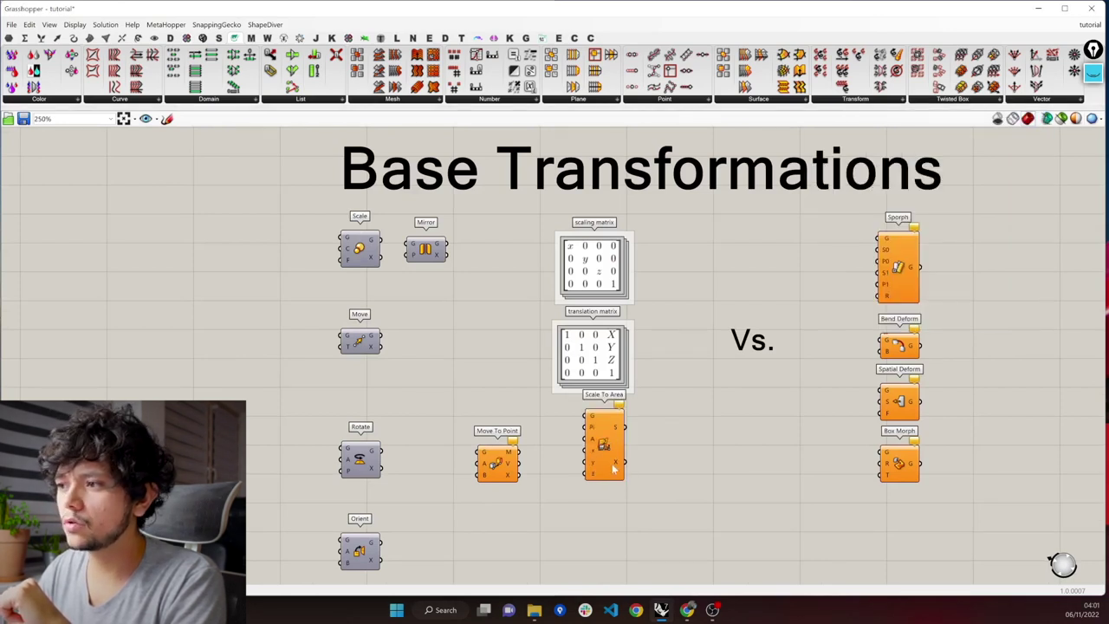
mouse_move(614, 466)
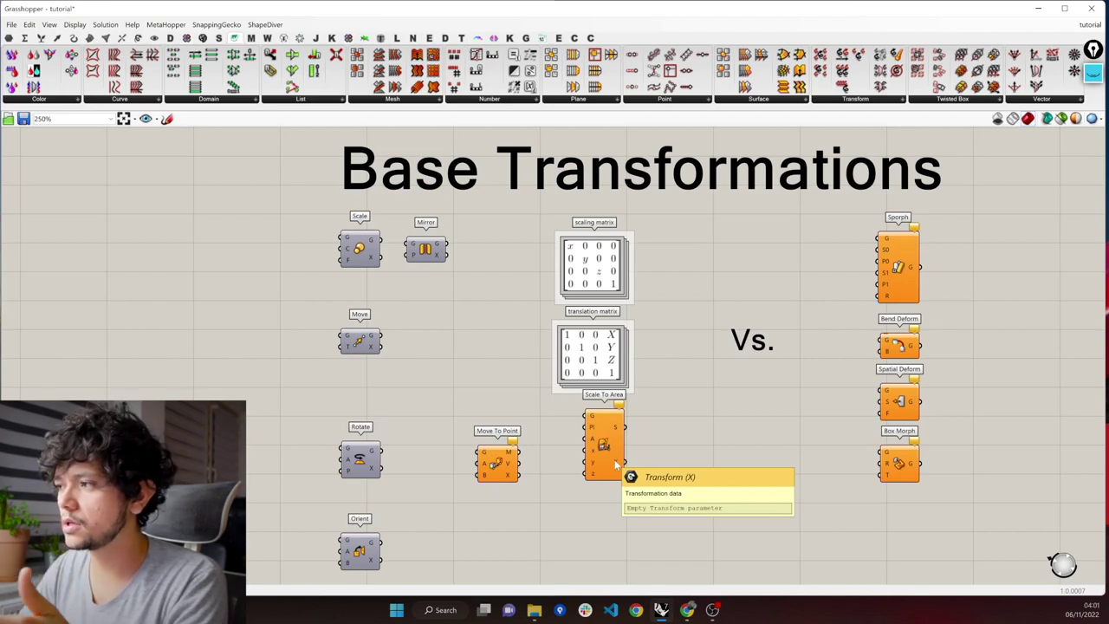
Compare the Sporph, Bend Deform, Spatial Deform and Box Morph group and the Morph category with the scaling matrix, Move To Point and Scale To Area
drag(983, 524, 973, 525)
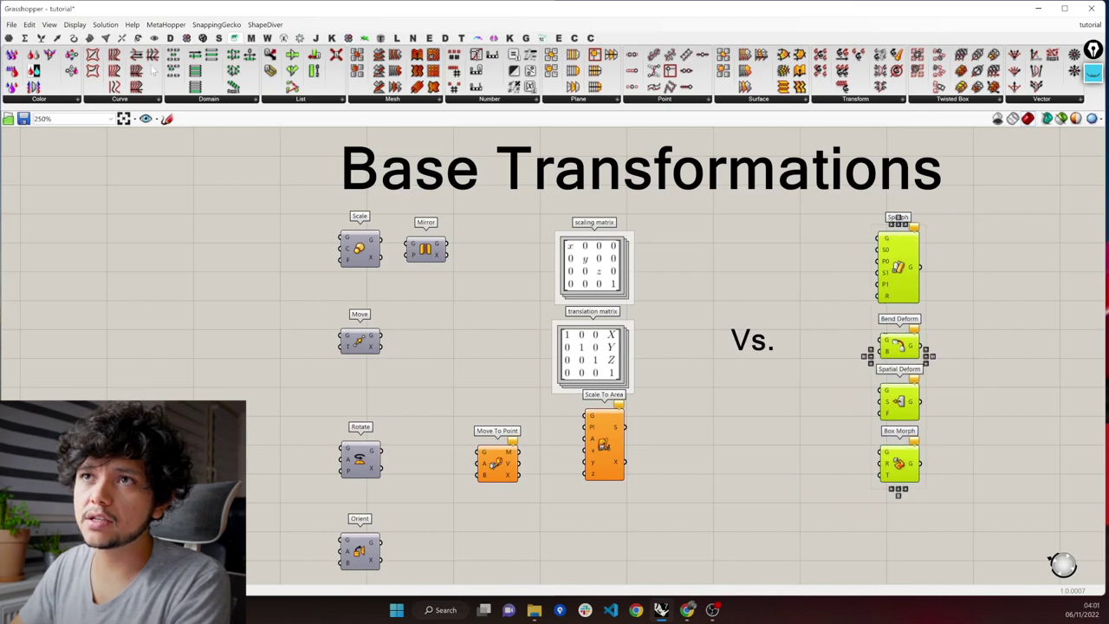
click(139, 38)
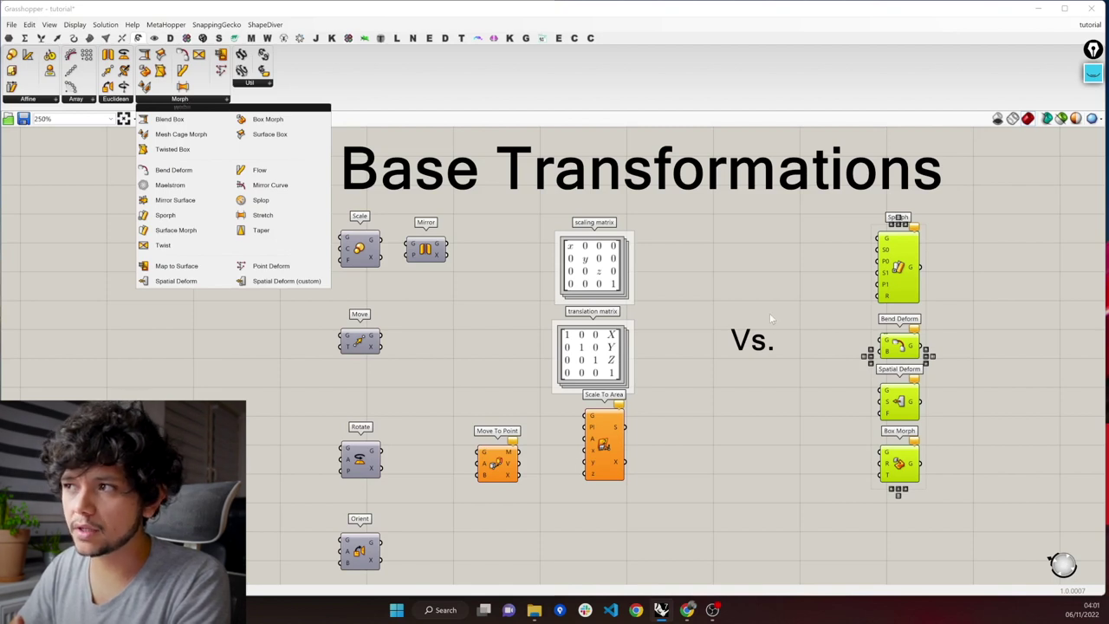
drag(521, 221, 656, 308)
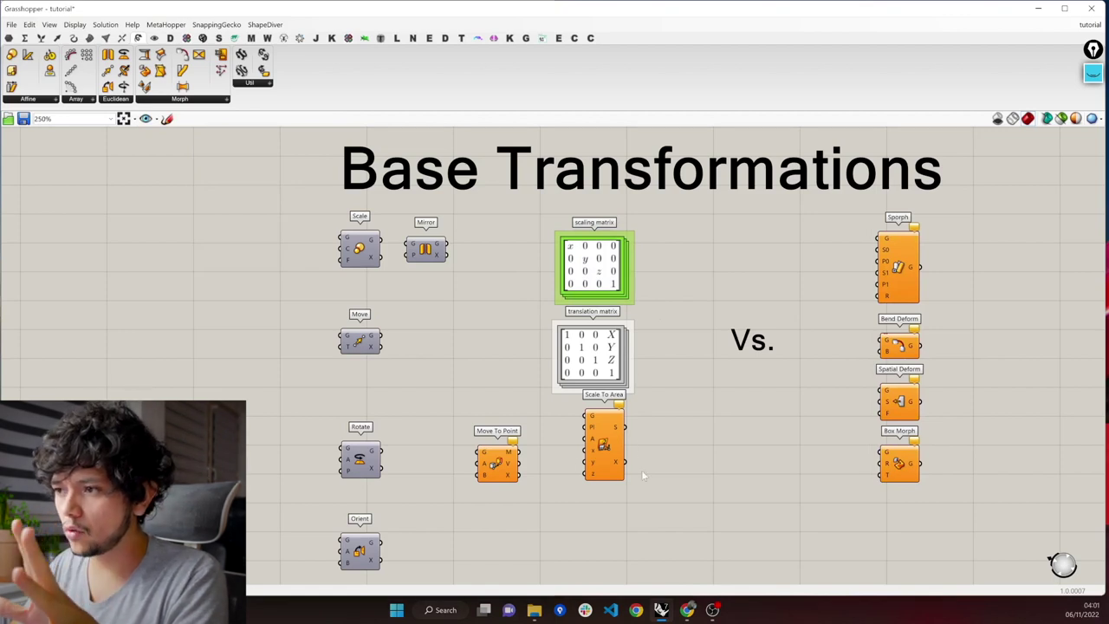
click(652, 497)
drag(475, 422, 650, 497)
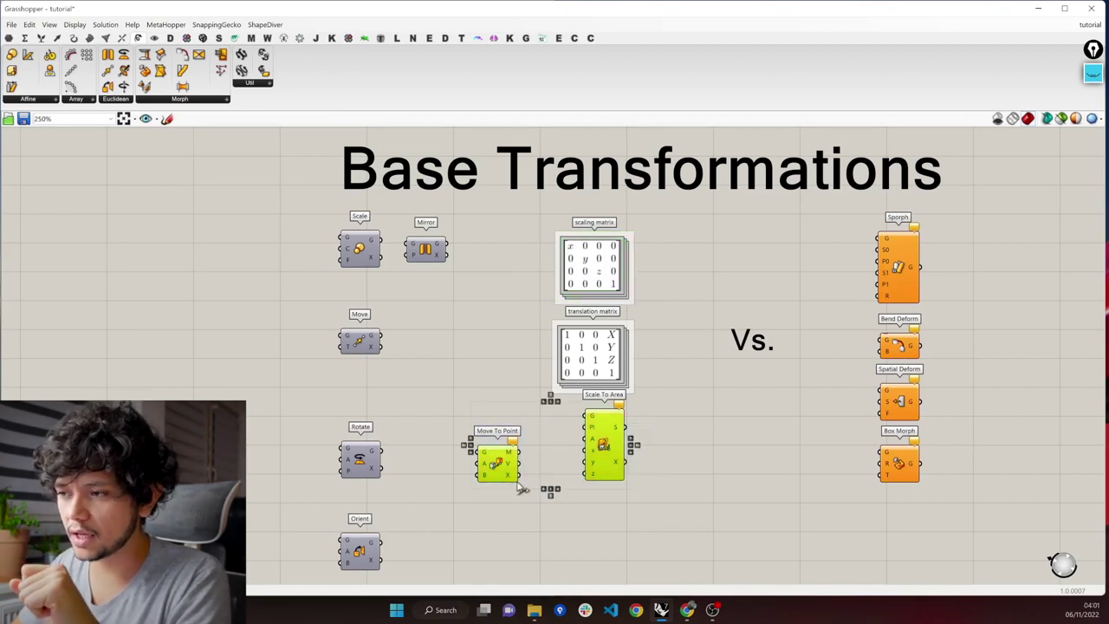
click(449, 396)
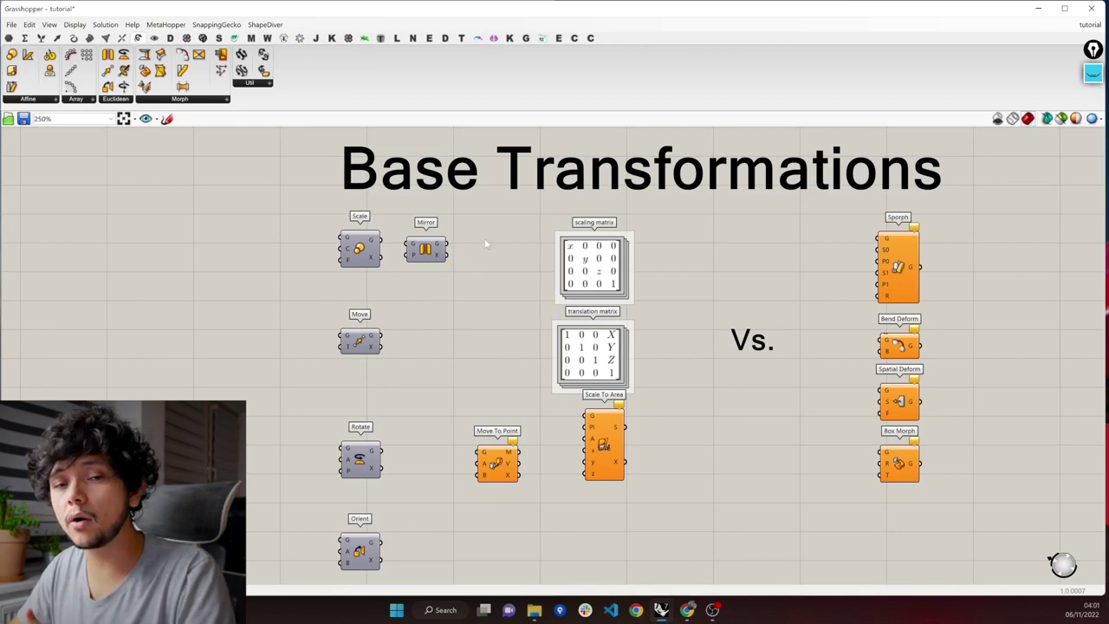
Bring the Inefficient workflow graph into view with the Grasshopper window placed beside the Rhino viewport
scroll(520, 179, down, 2)
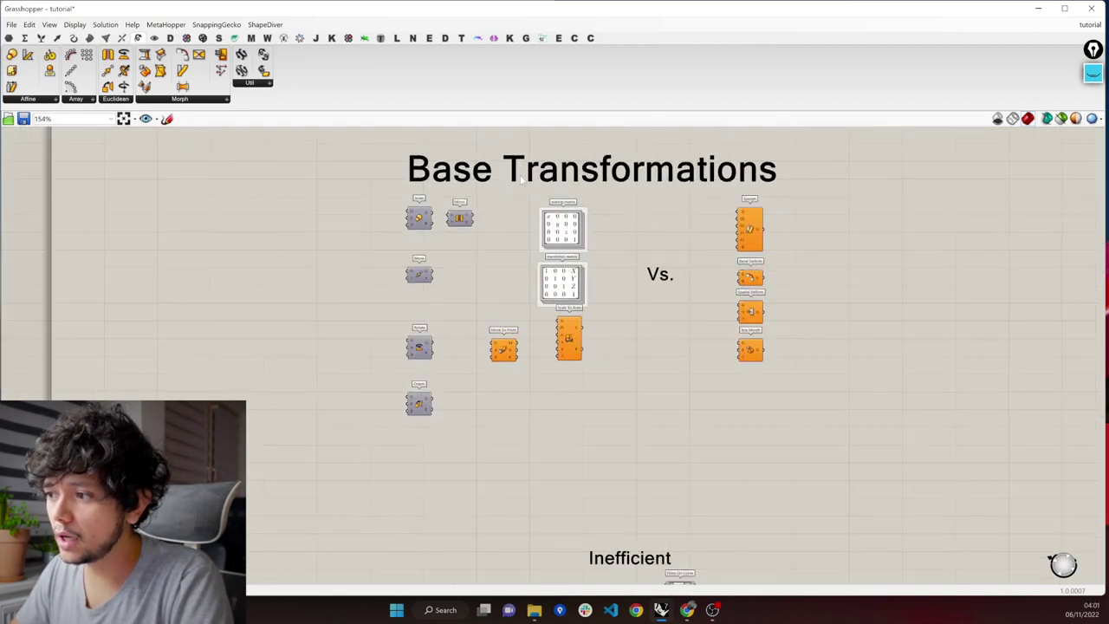
scroll(520, 178, down, 1)
right_drag(615, 430, 631, 388)
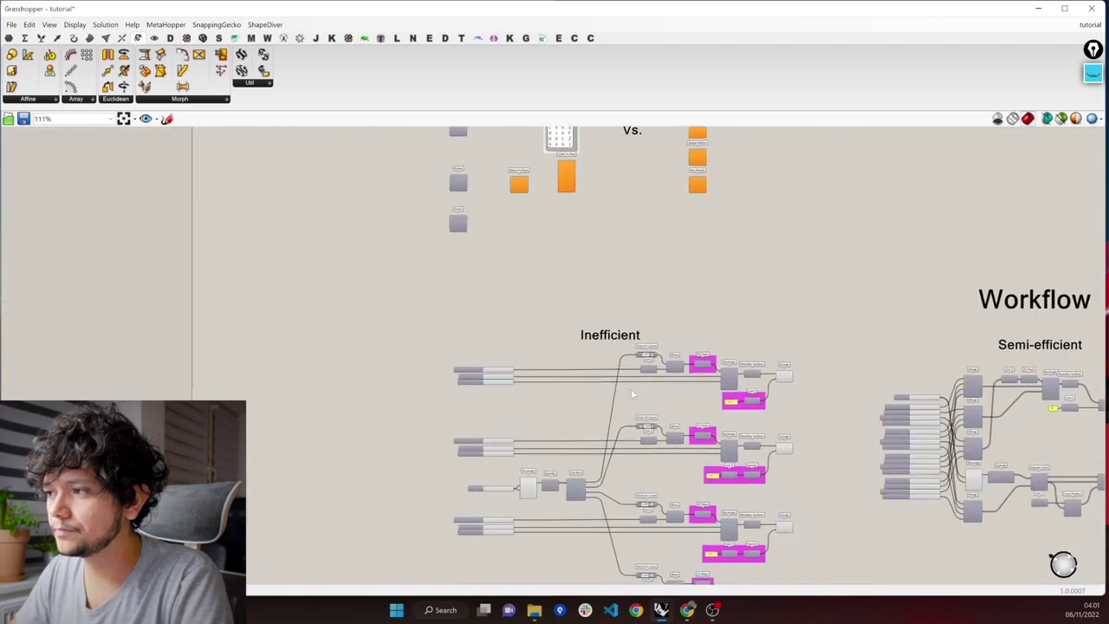
scroll(582, 384, up, 1)
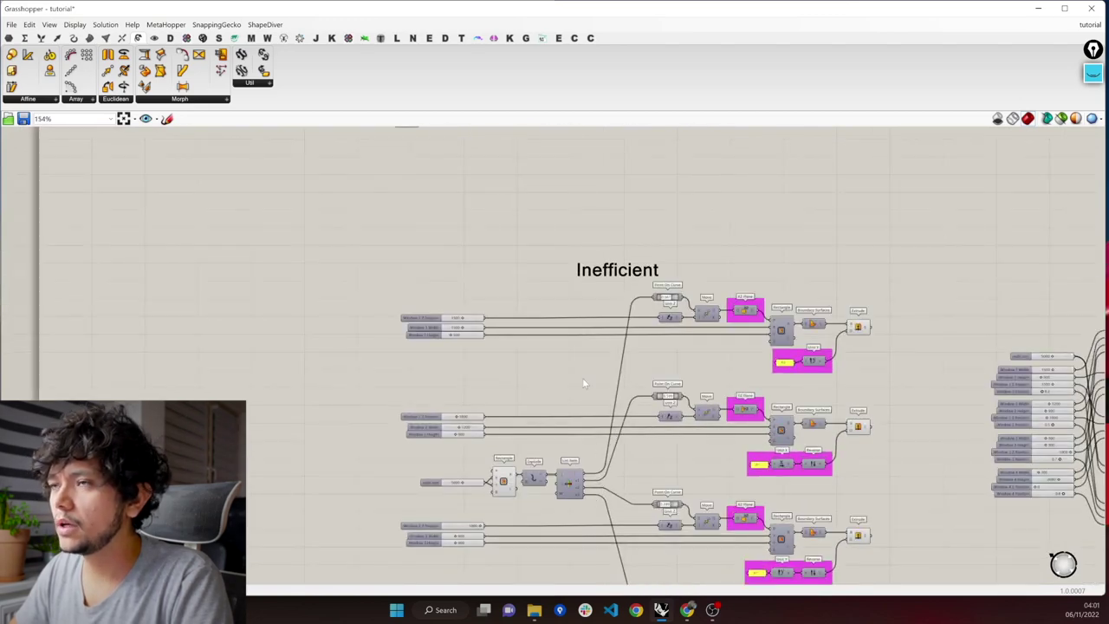
scroll(550, 301, up, 1)
right_drag(195, 242, 194, 158)
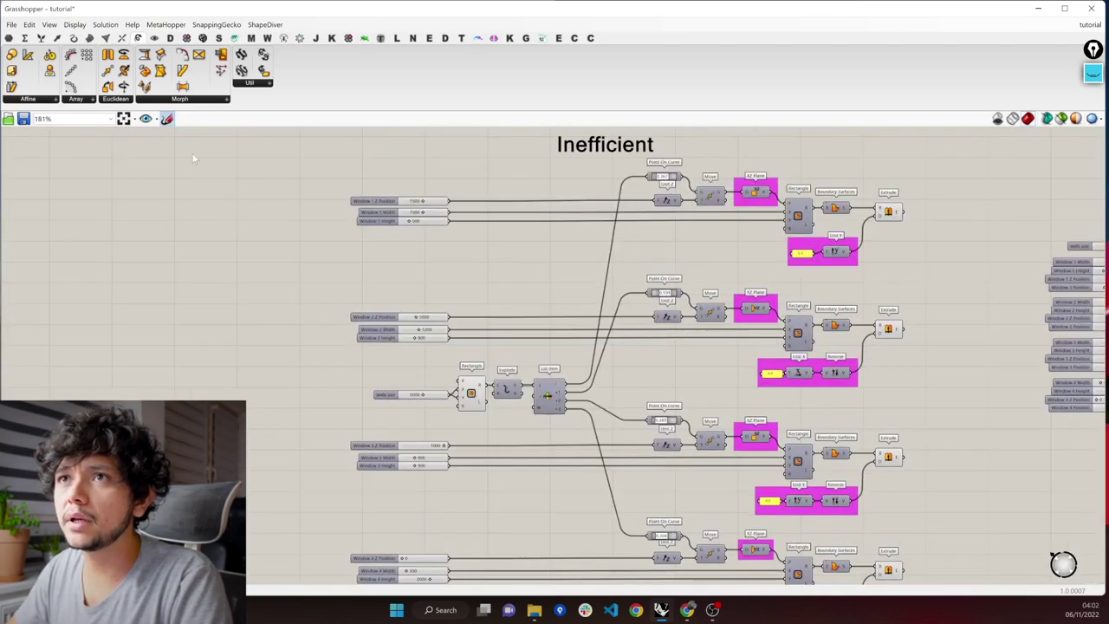
drag(134, 8, 1108, 243)
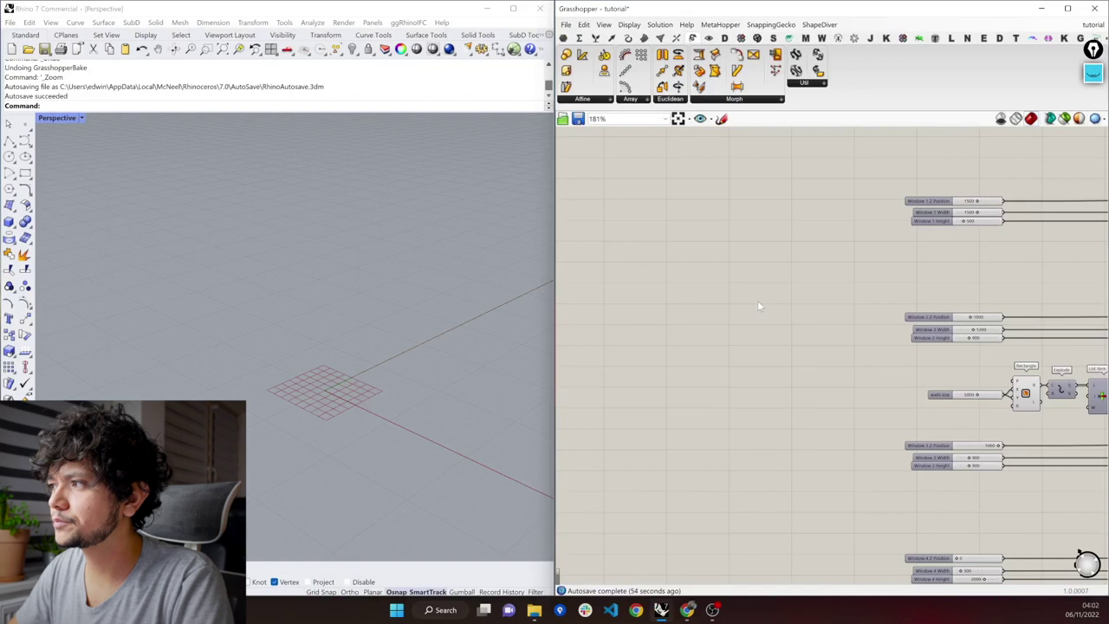
scroll(687, 315, down, 5)
scroll(958, 288, up, 2)
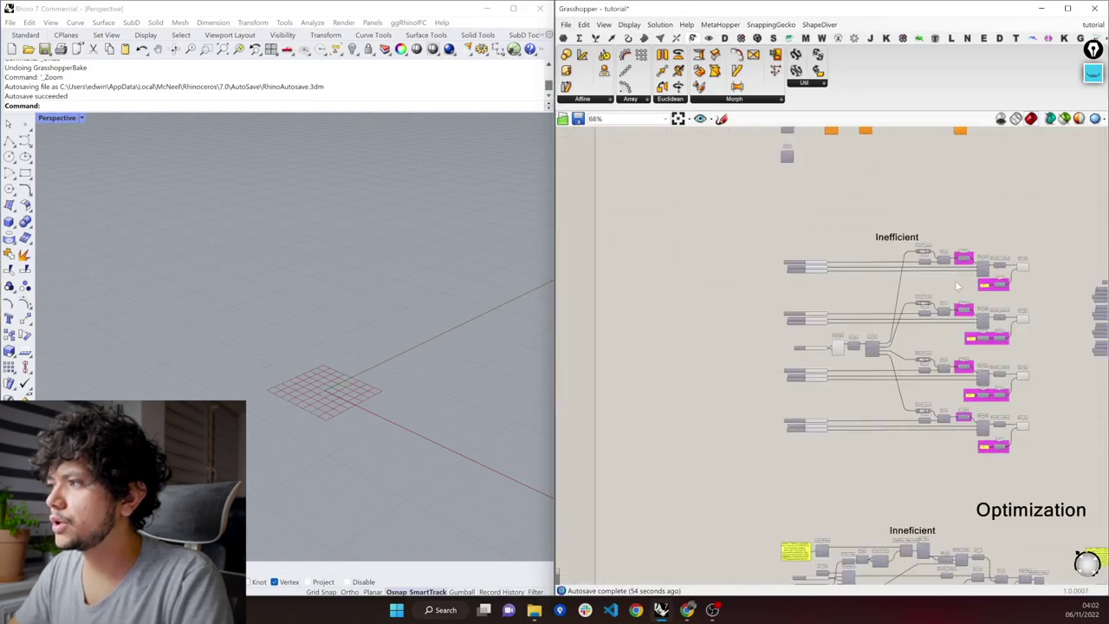
scroll(958, 289, up, 2)
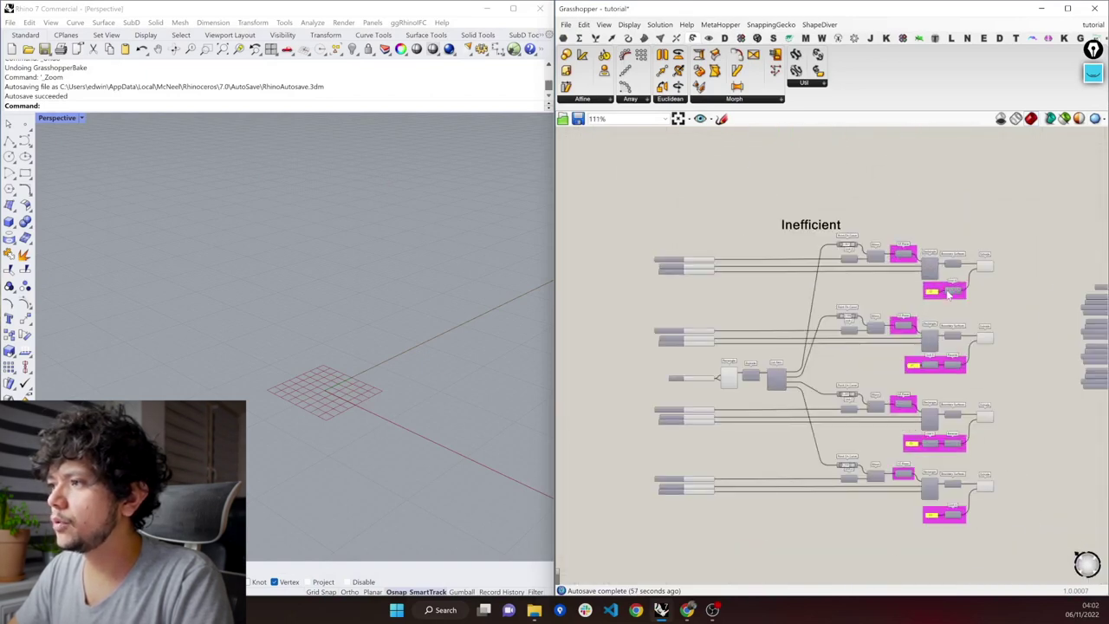
Select the Rectangle component in the Inefficient graph and examine its outline and the windows in the Rhino Perspective view
click(726, 382)
scroll(141, 378, down, 5)
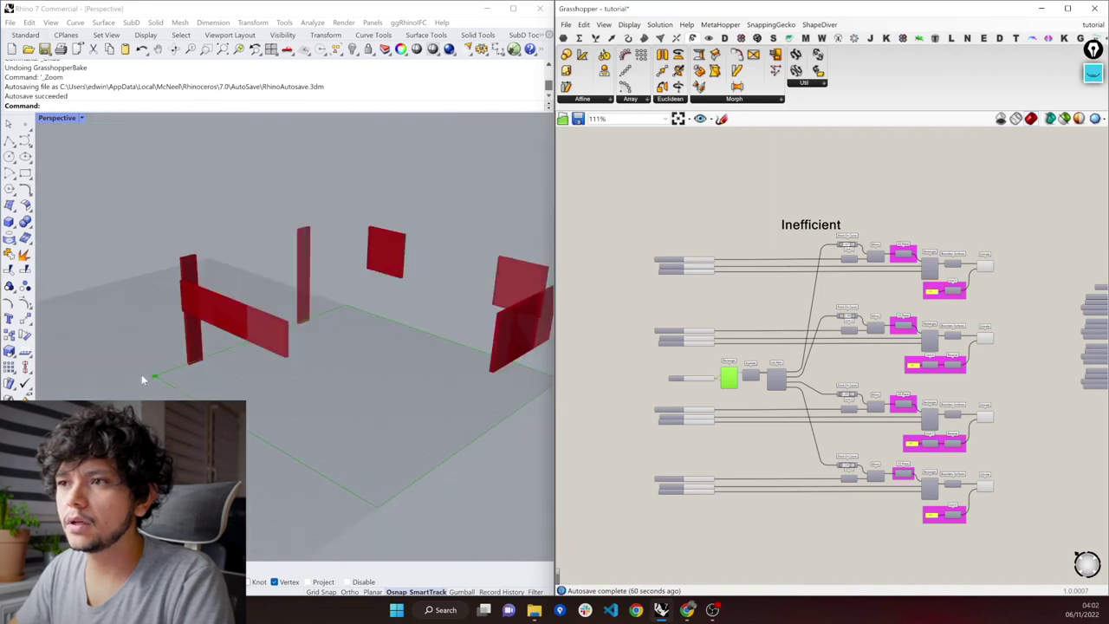
right_drag(141, 378, 289, 366)
scroll(297, 366, up, 5)
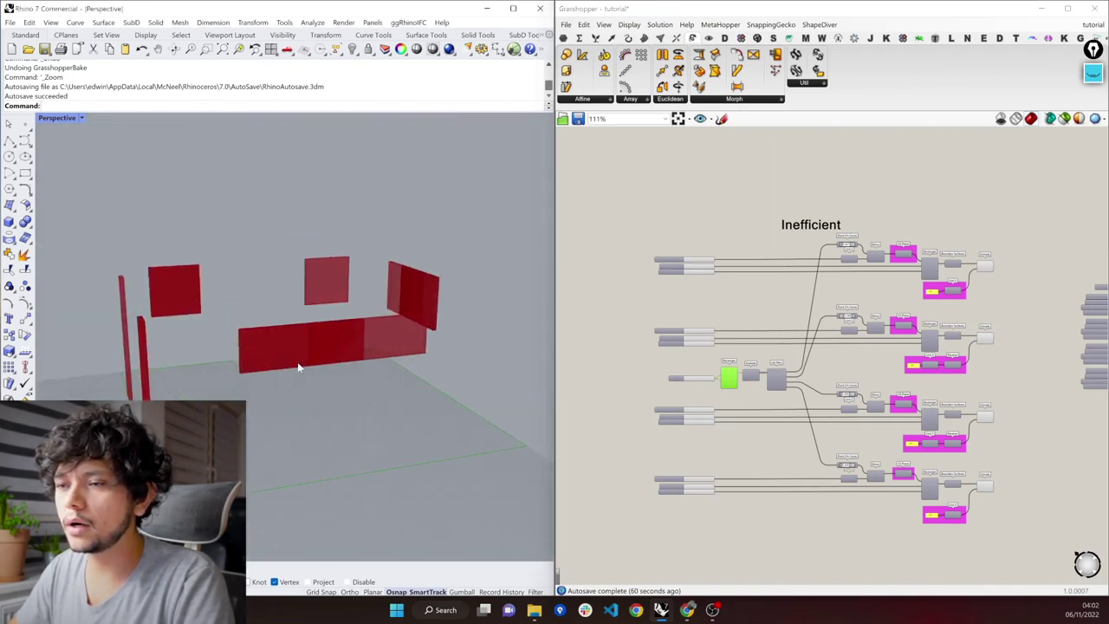
scroll(298, 362, down, 3)
Turn off the geometry preview of the Semi-efficient and Efficient workflow, semi-efficient Optimization and Data Transfer components
scroll(654, 363, down, 2)
scroll(653, 363, down, 4)
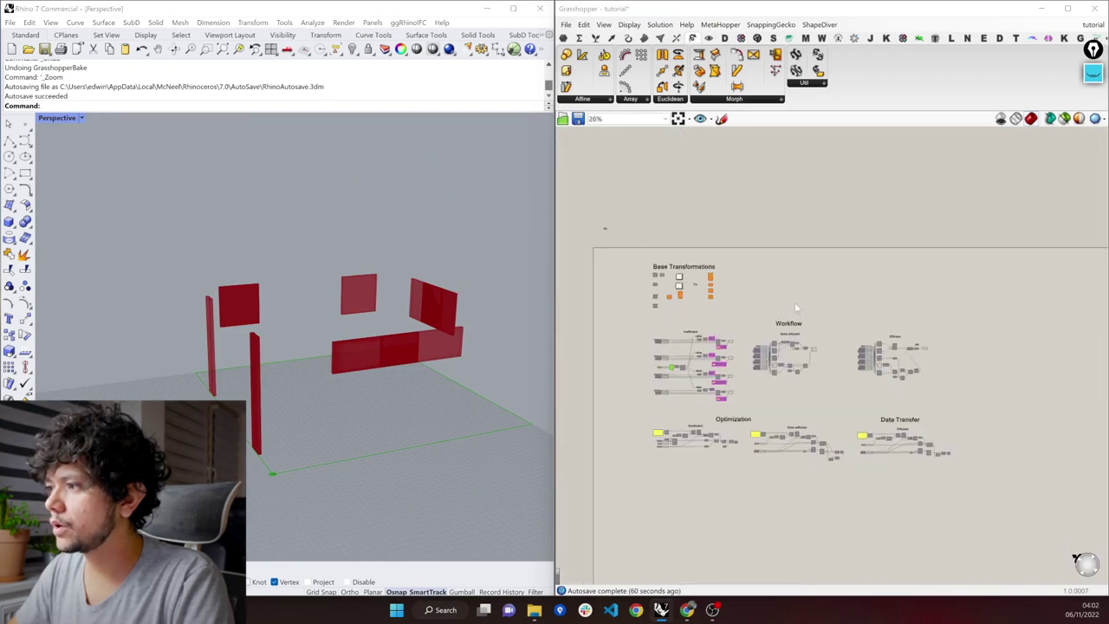
drag(990, 494, 785, 292)
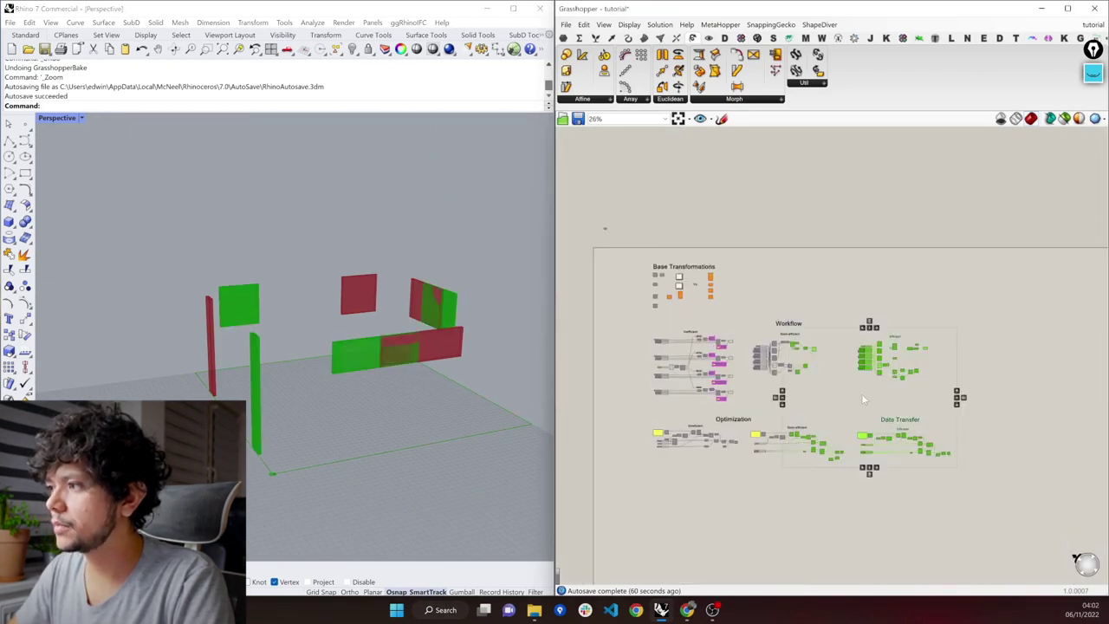
right_click(862, 393)
click(894, 411)
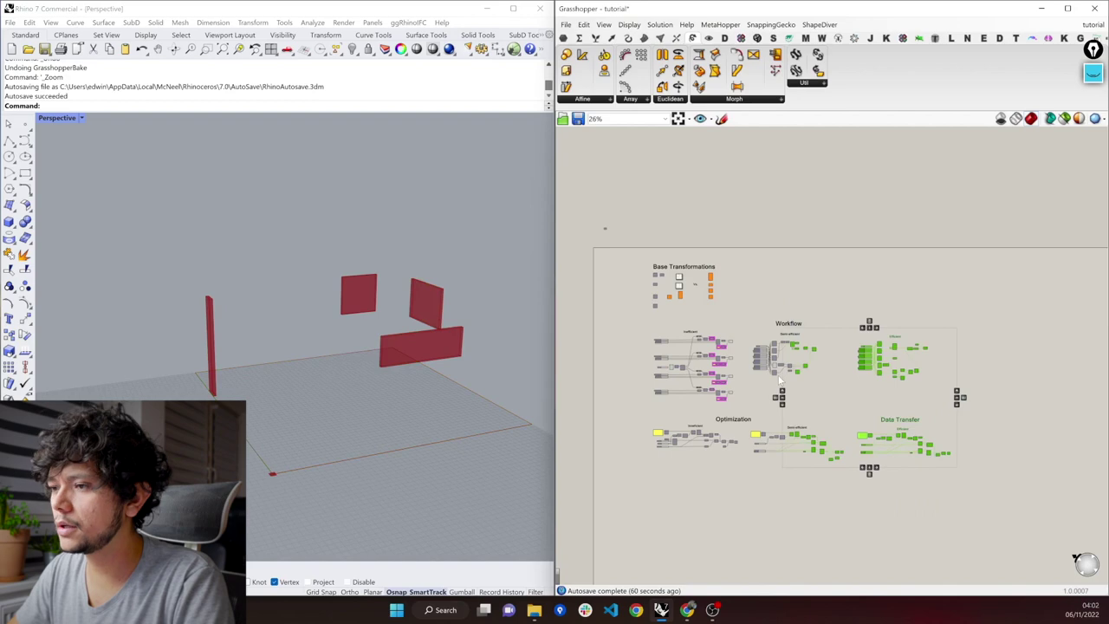
Inspect the Inefficient graph's Rectangle outline in the viewport, and limit the preview to selected objects with Explode selected
scroll(656, 352, up, 8)
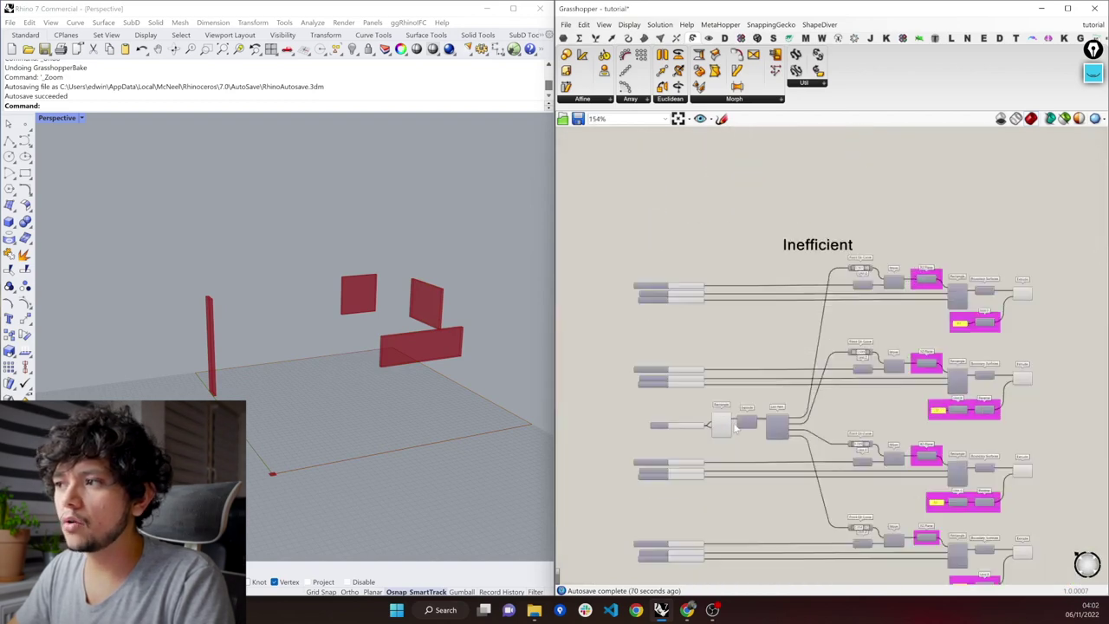
click(718, 423)
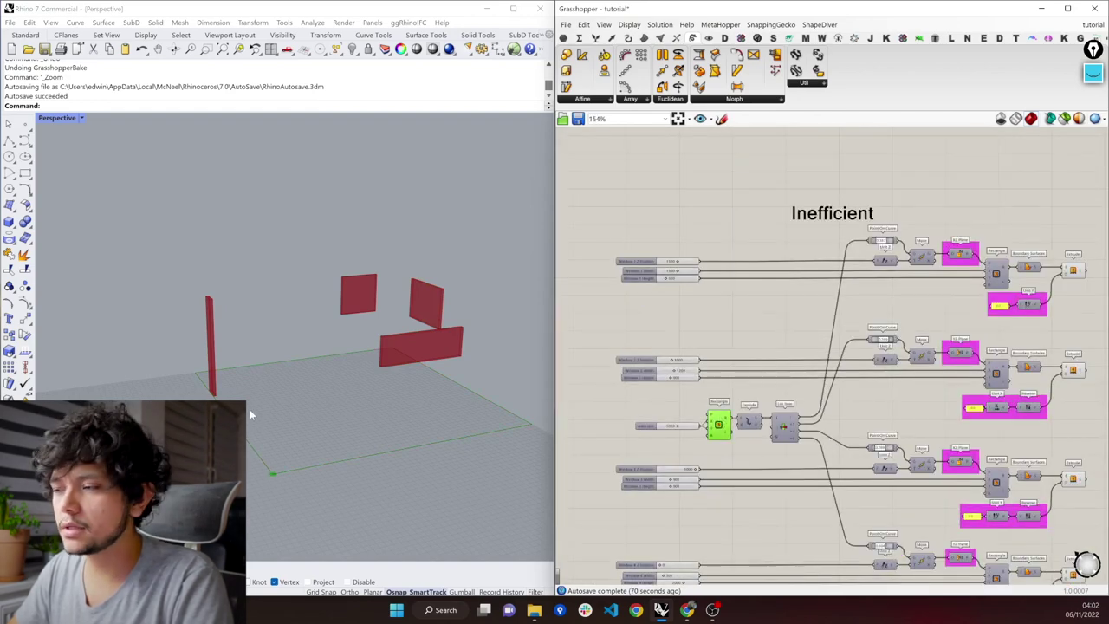
right_drag(255, 422, 295, 416)
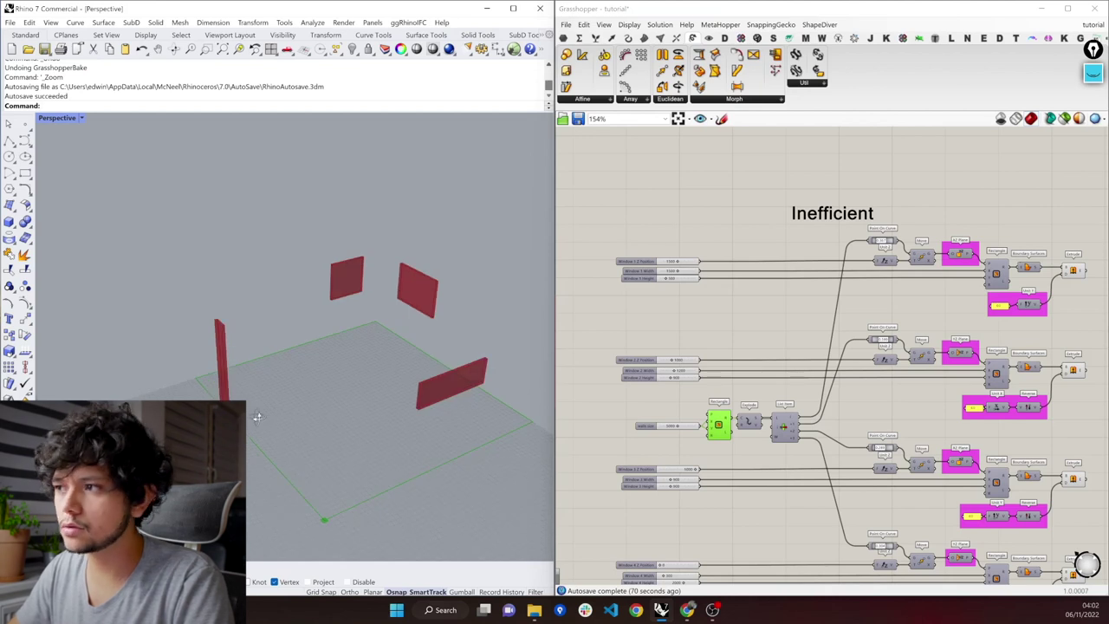
right_drag(666, 358, 669, 327)
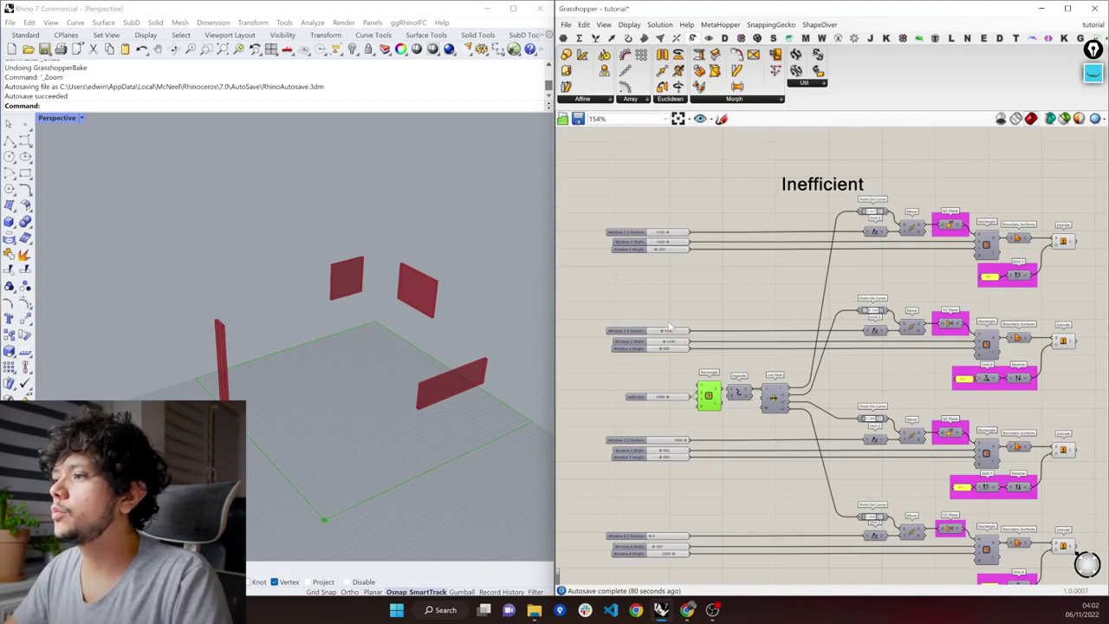
click(739, 393)
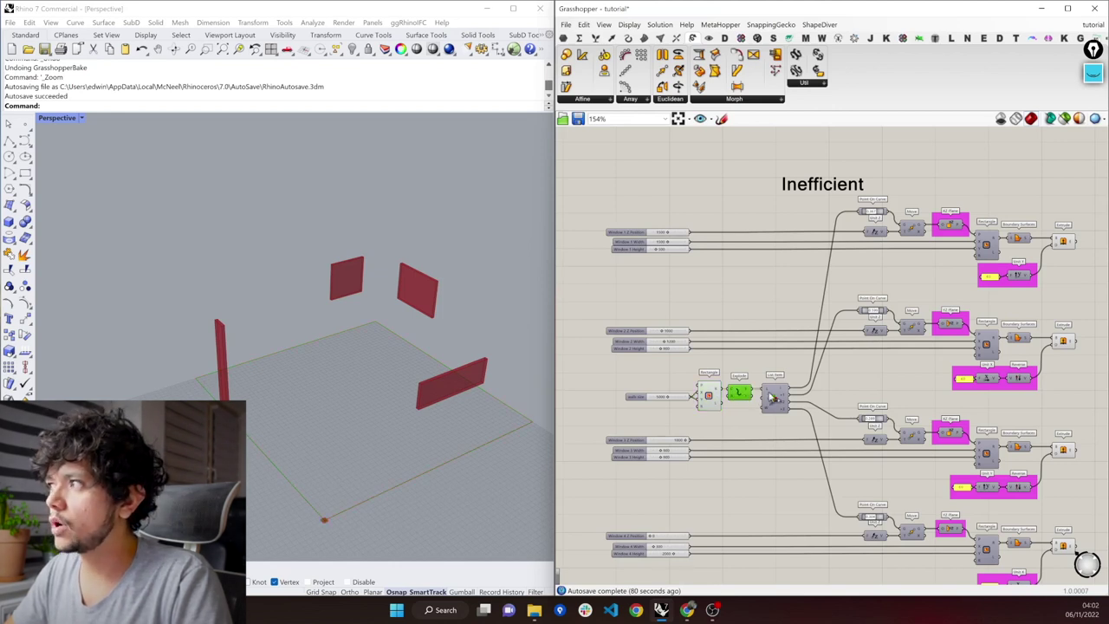
click(1064, 118)
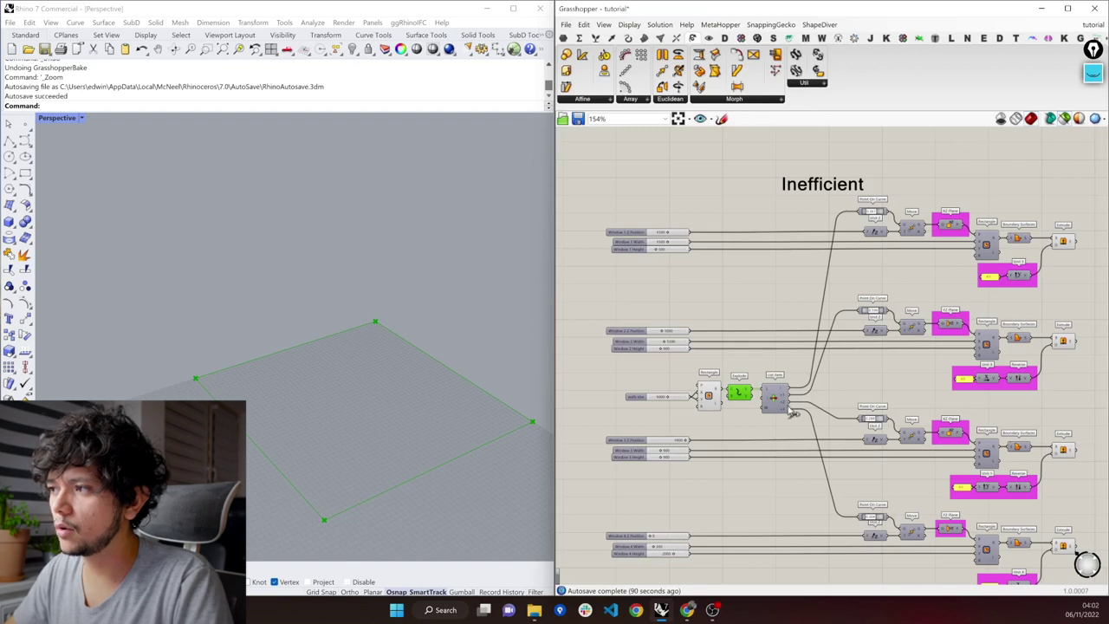
Select the List Item component and examine how its outputs feed the separate window branches of the Inefficient graph
scroll(788, 414, up, 4)
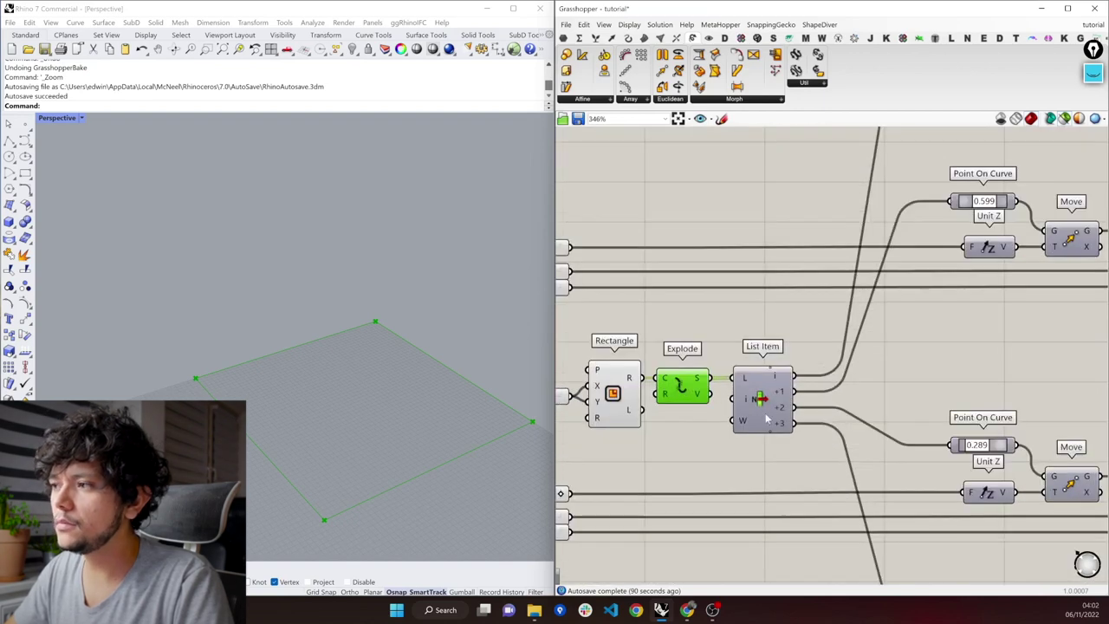
scroll(763, 401, down, 1)
click(761, 401)
scroll(768, 450, down, 1)
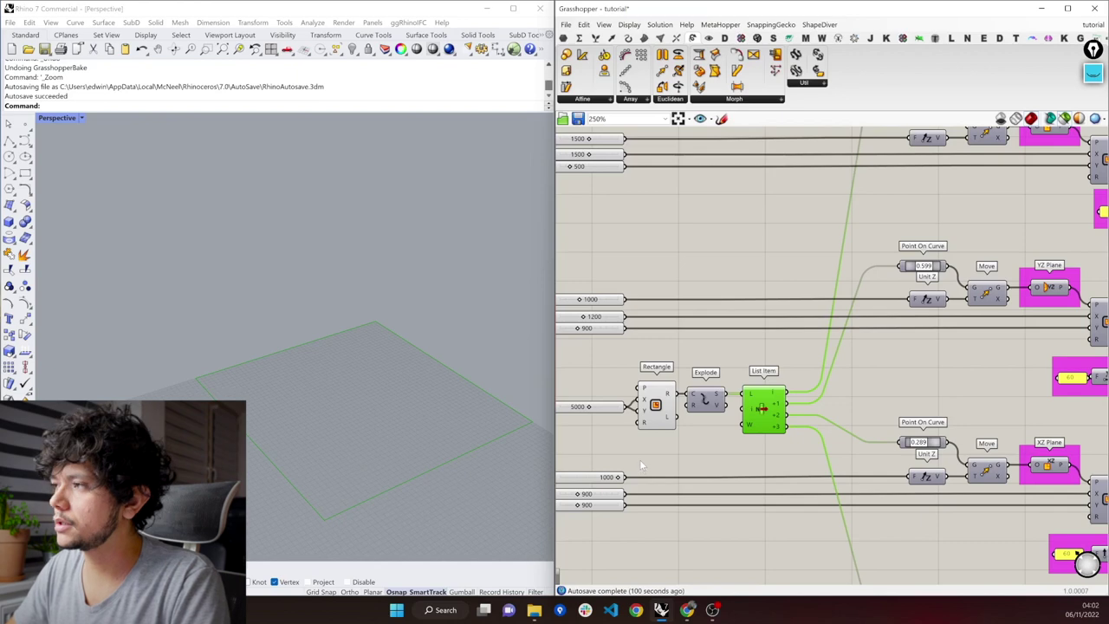
scroll(642, 473, down, 1)
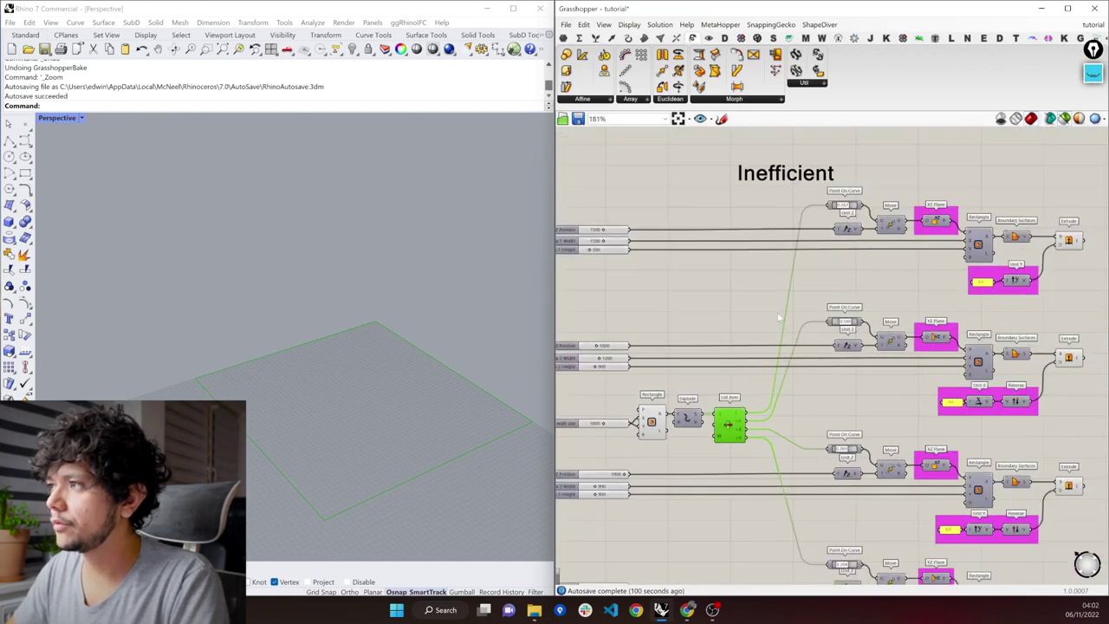
Preview the first window branch's Point On Curve and Move points together with the base Rectangle outline
click(854, 208)
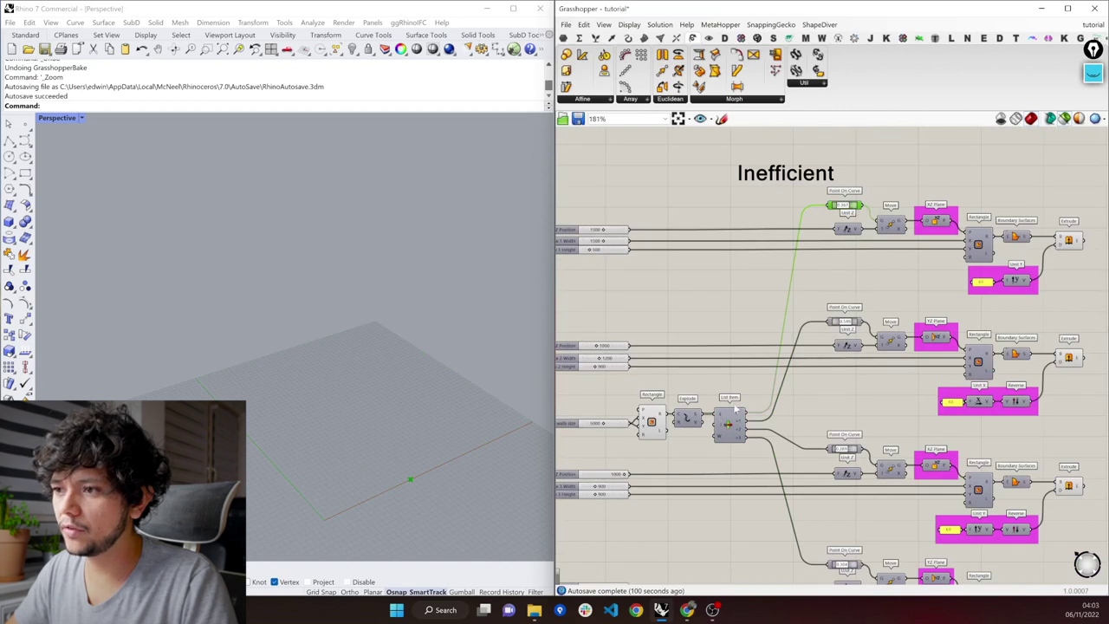
shift+click(661, 424)
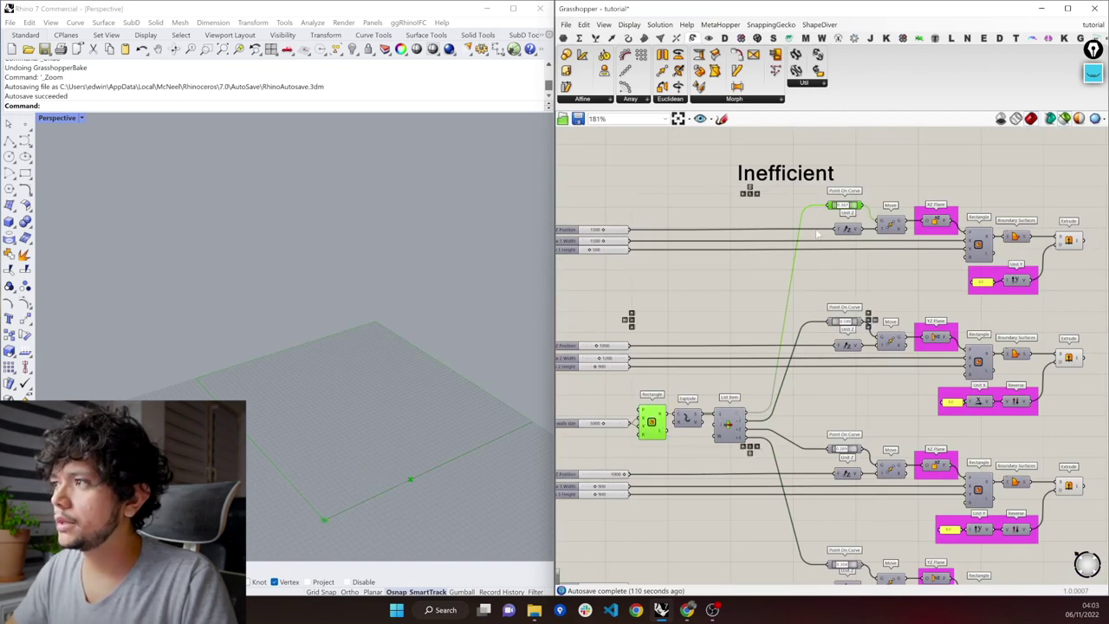
shift+click(893, 225)
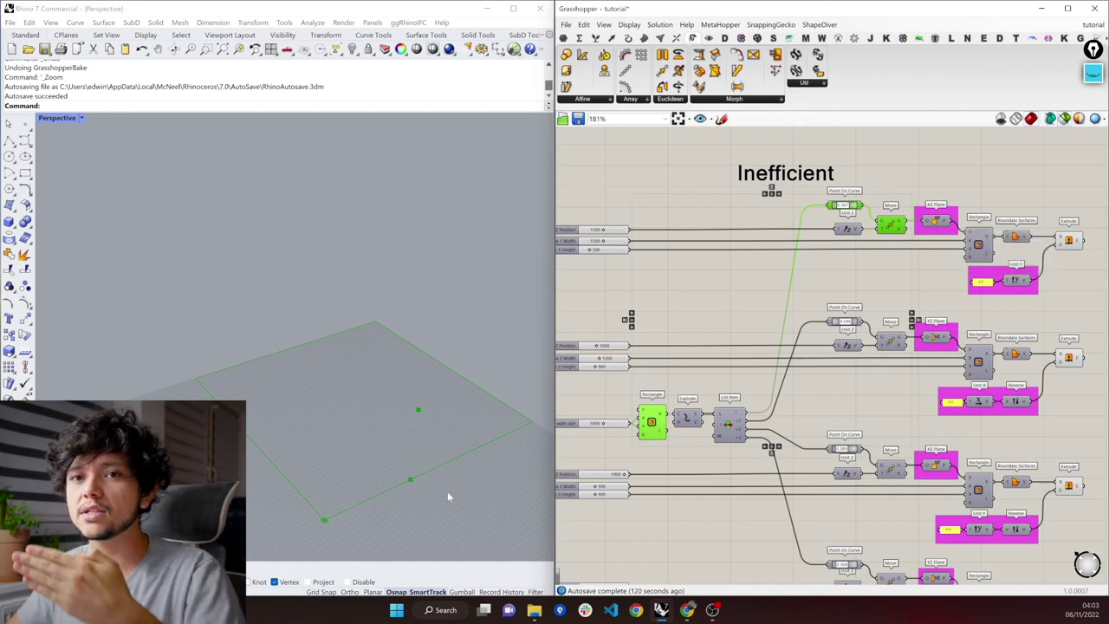
Preview the first window's Rectangle, Boundary Surfaces and Extrude geometry one after another
click(978, 245)
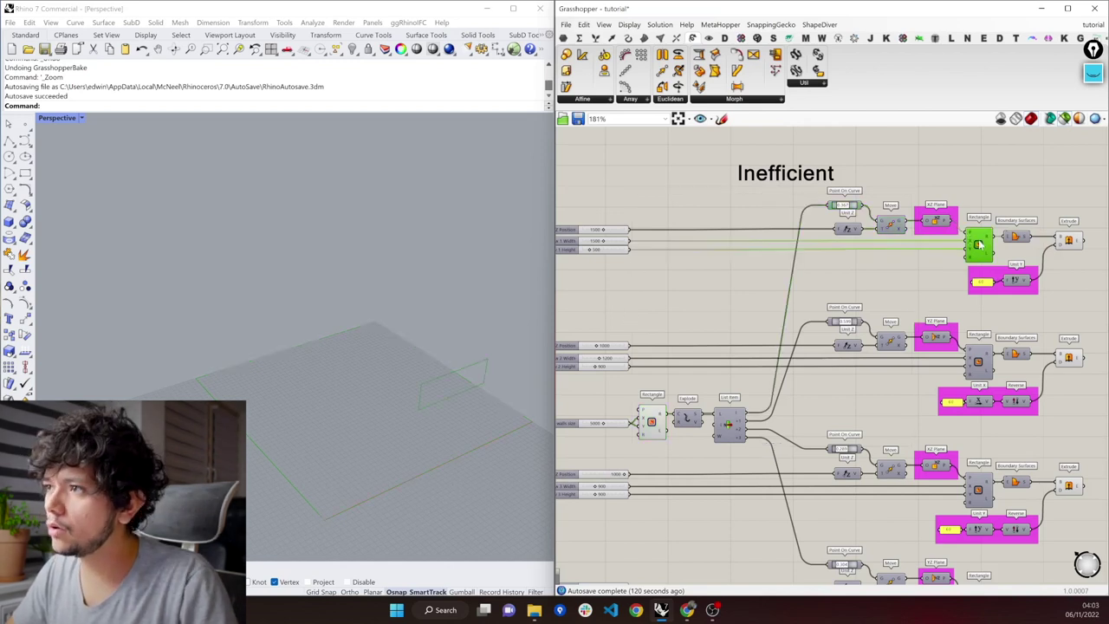
right_drag(677, 247, 735, 234)
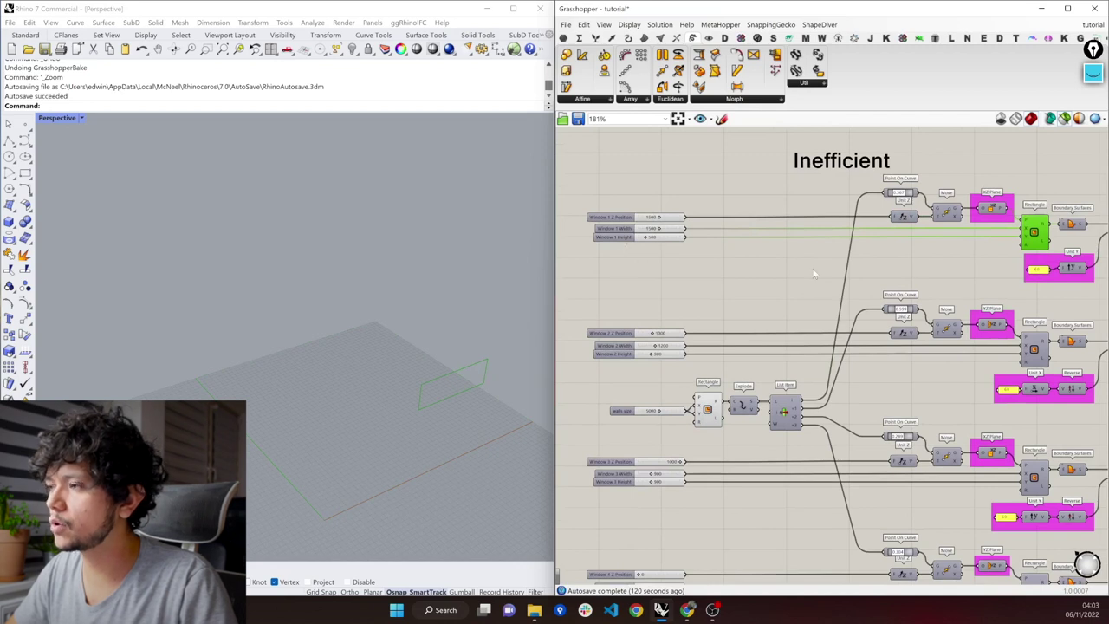
right_drag(920, 243, 807, 230)
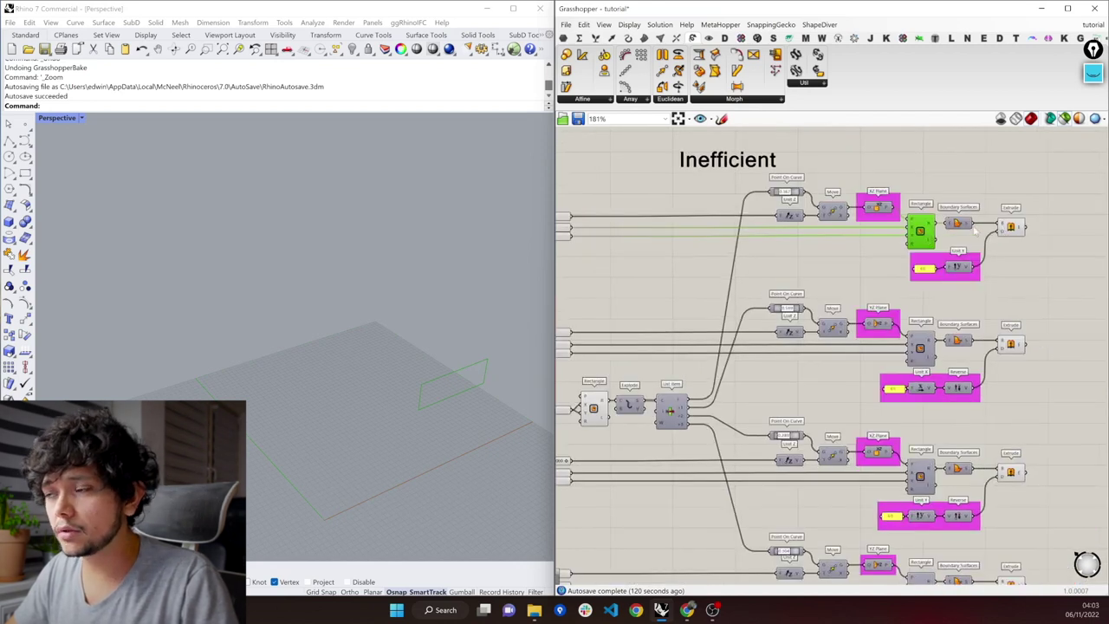
click(958, 224)
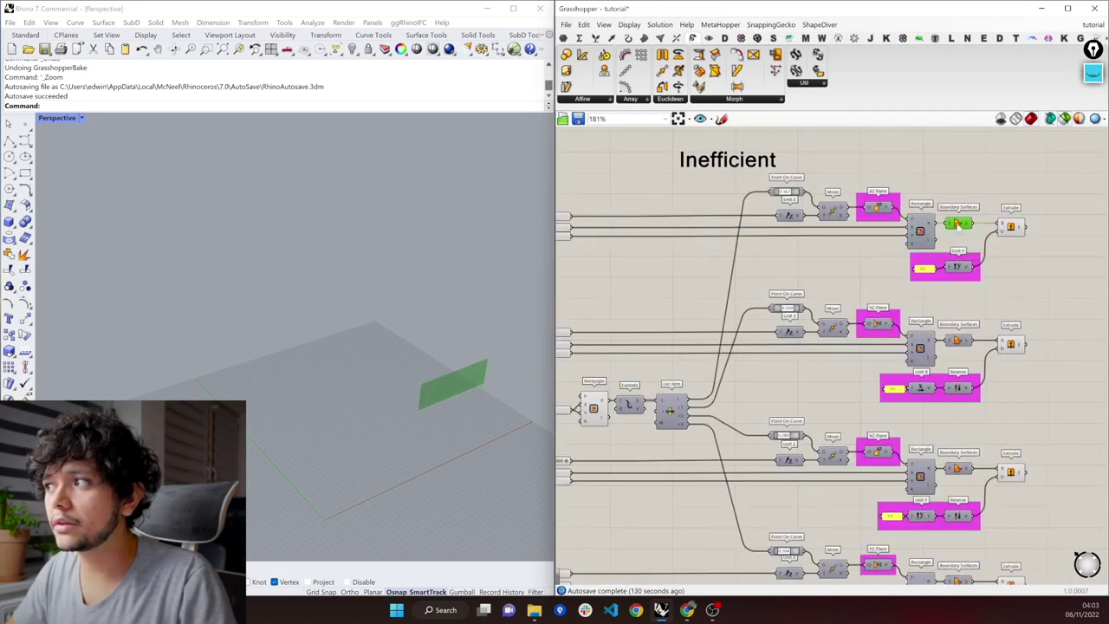
click(1012, 226)
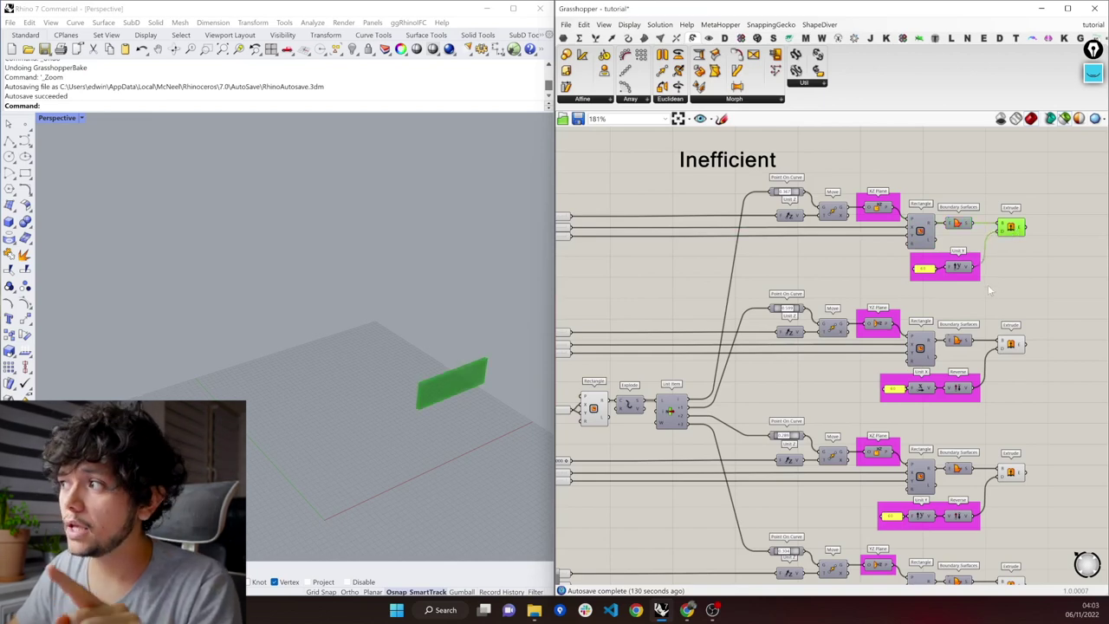
Preview the second window branch's Point On Curve together with the base Rectangle and examine its place on the outline
scroll(984, 280, up, 2)
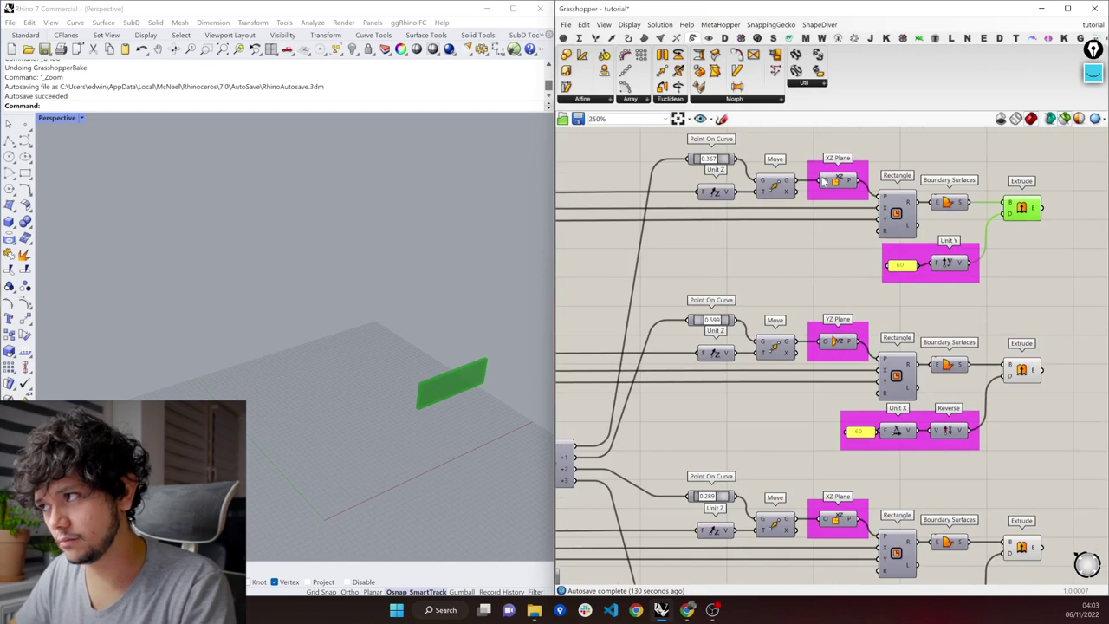
scroll(903, 252, down, 4)
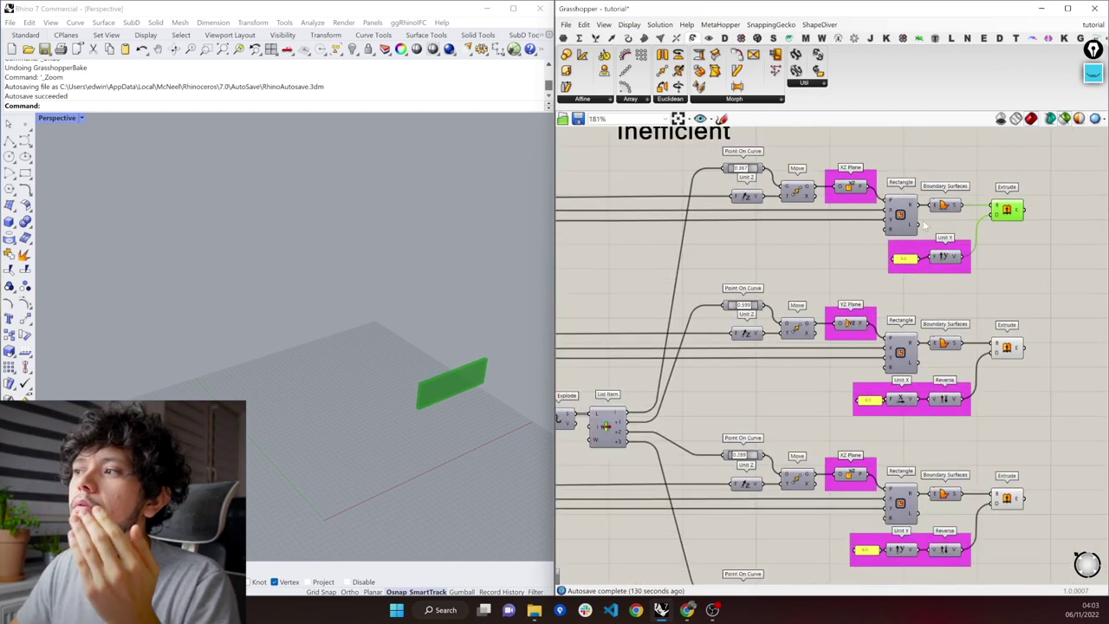
scroll(796, 297, up, 1)
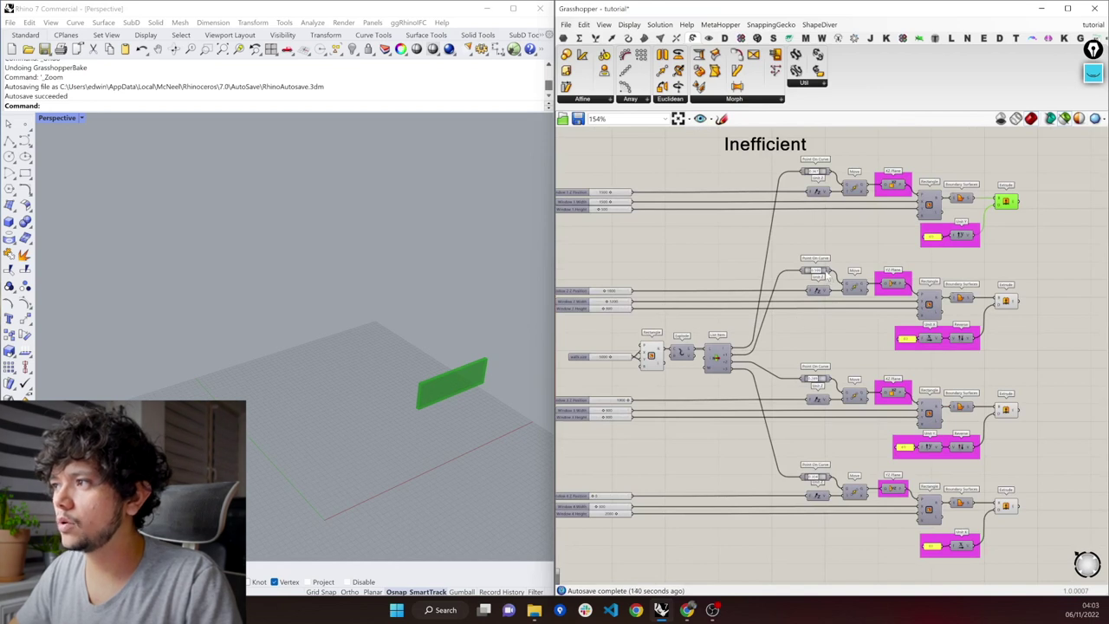
click(826, 272)
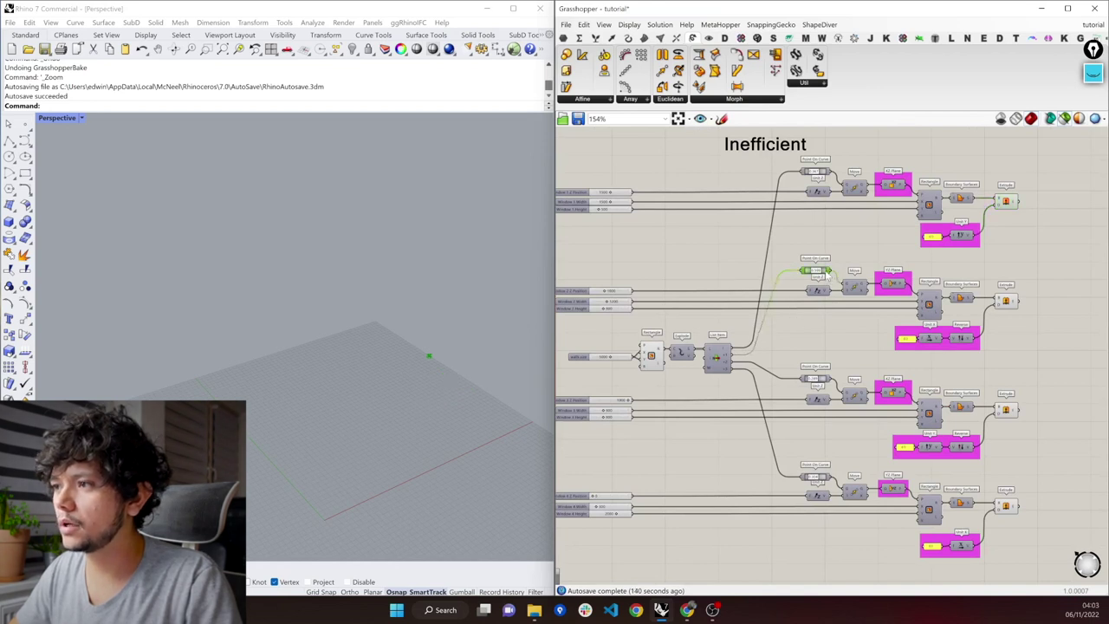
shift+click(650, 356)
scroll(428, 356, up, 2)
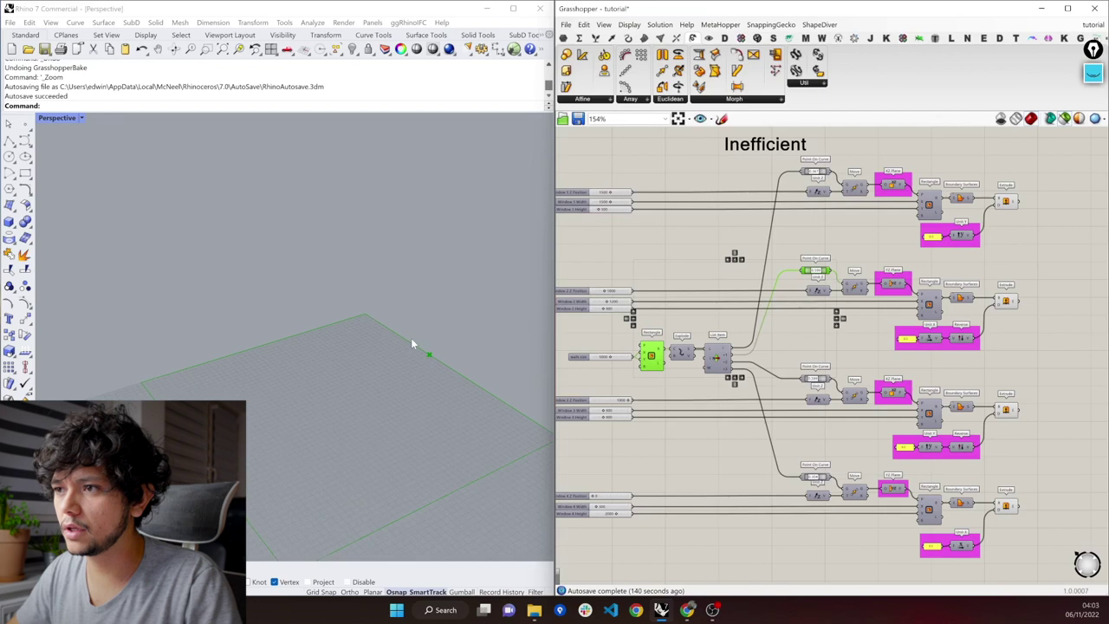
scroll(920, 273, up, 4)
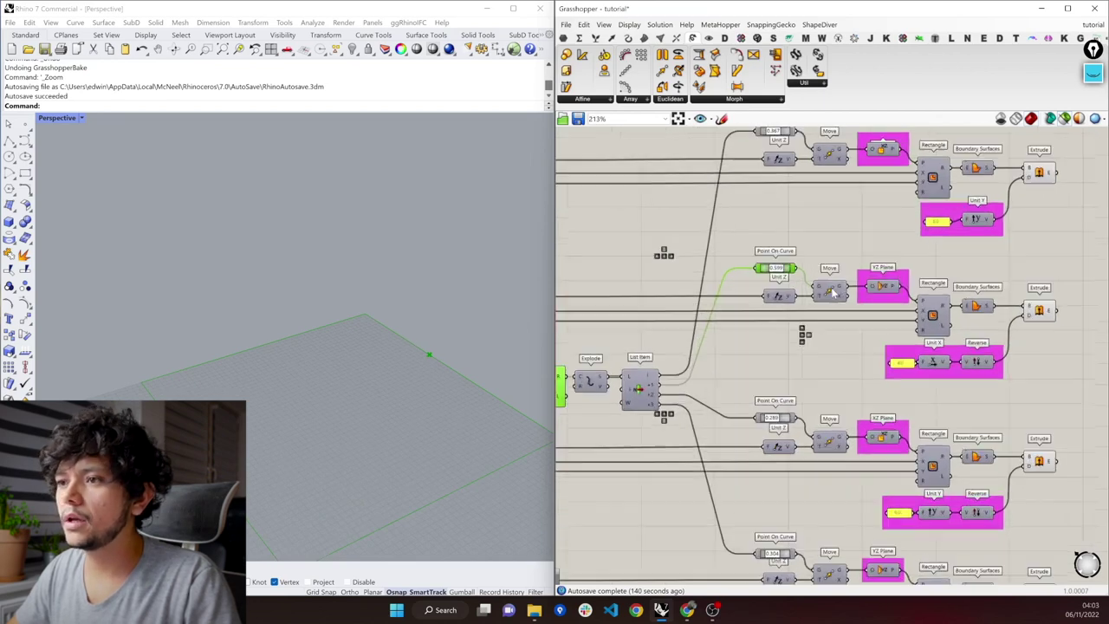
Inspect the second window's Move point, YZ Plane orientation and Rectangle outline in turn
click(830, 292)
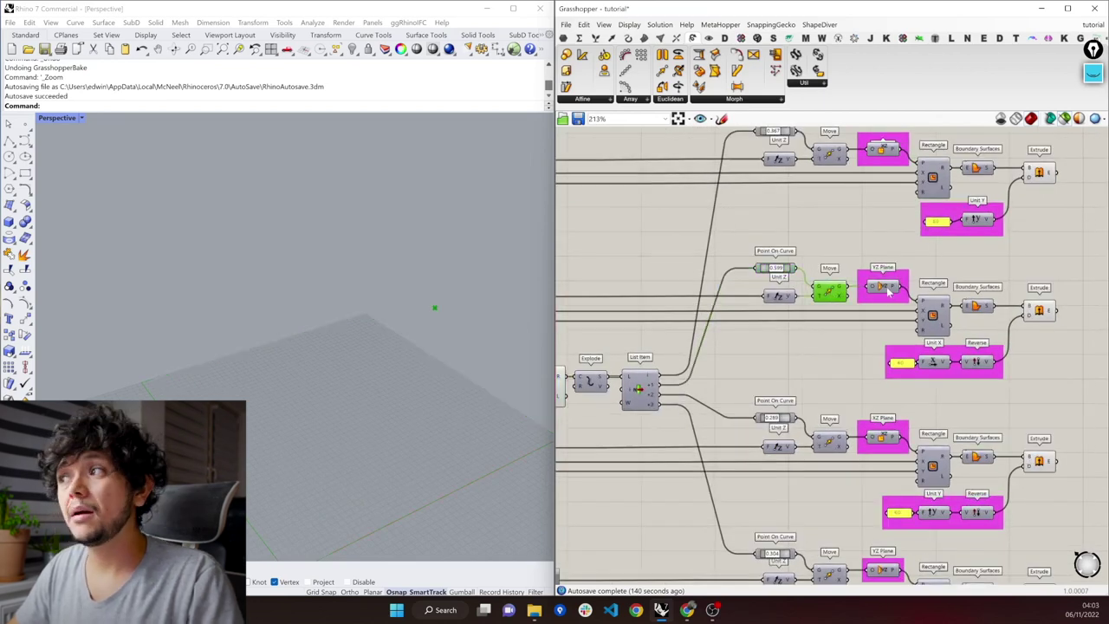
right_drag(866, 237, 833, 301)
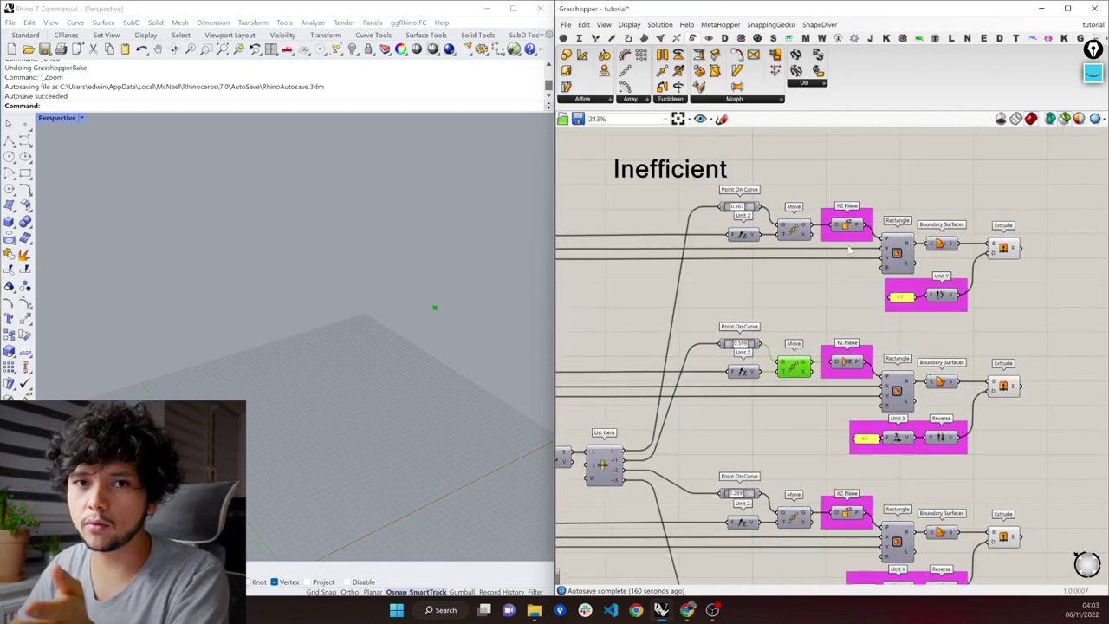
click(852, 365)
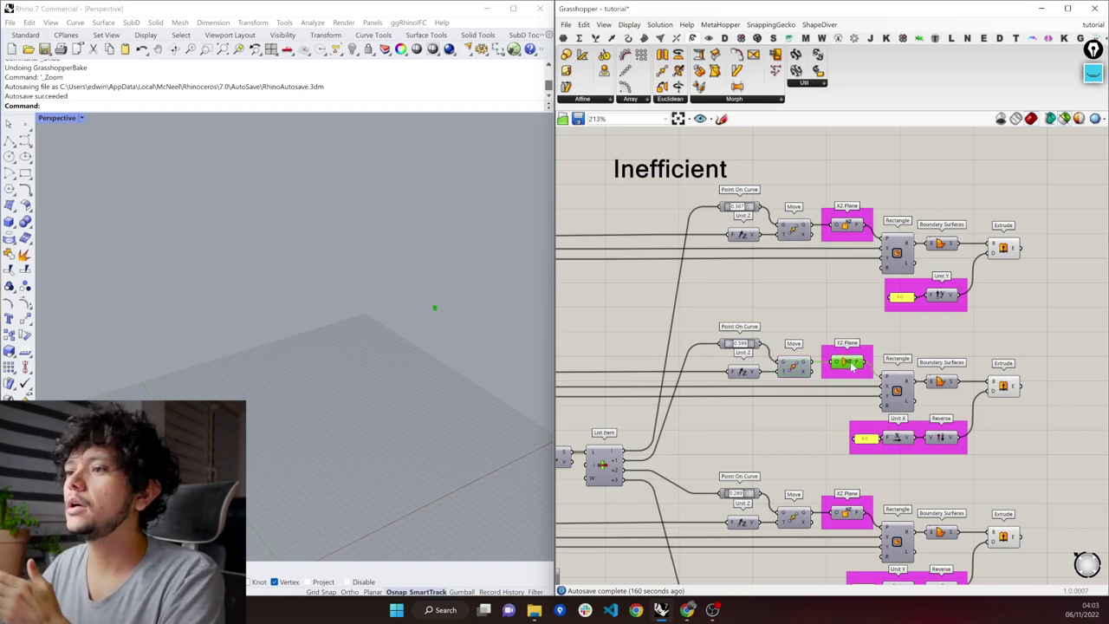
click(901, 393)
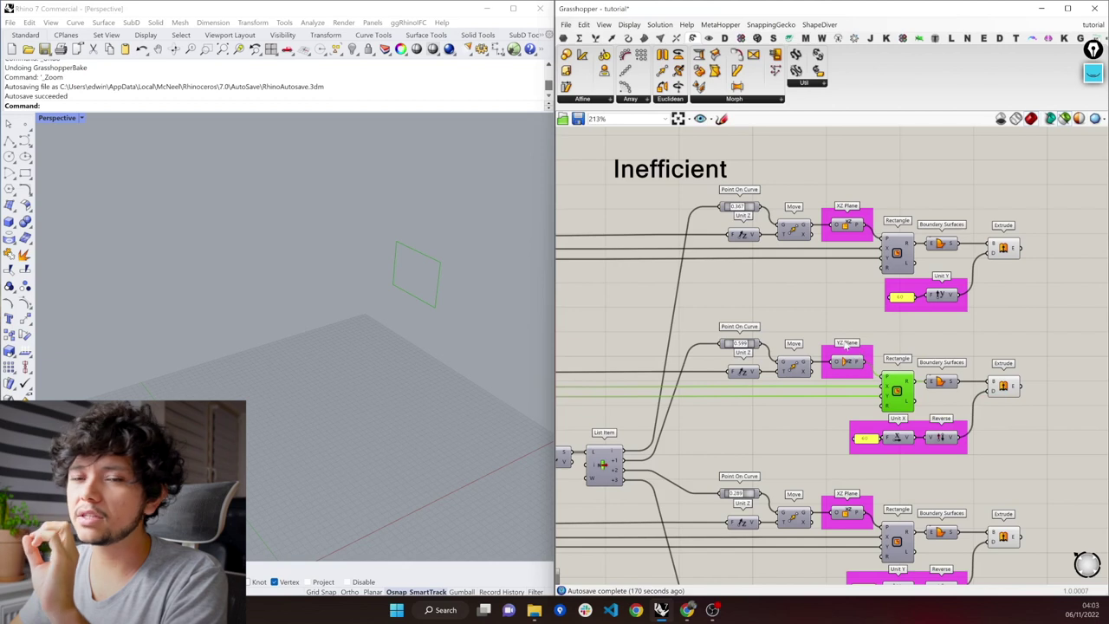
Compare the complete first window branch with the second branch's Point On Curve, Unit Z, Move and YZ Plane components
drag(1026, 301, 741, 201)
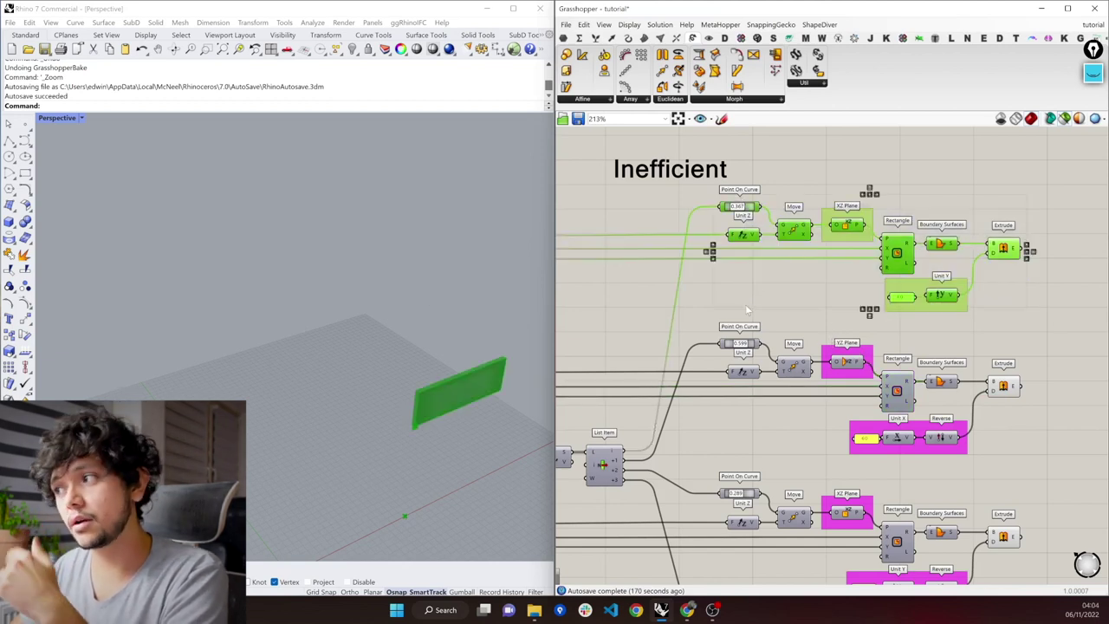
click(829, 399)
drag(705, 310, 917, 405)
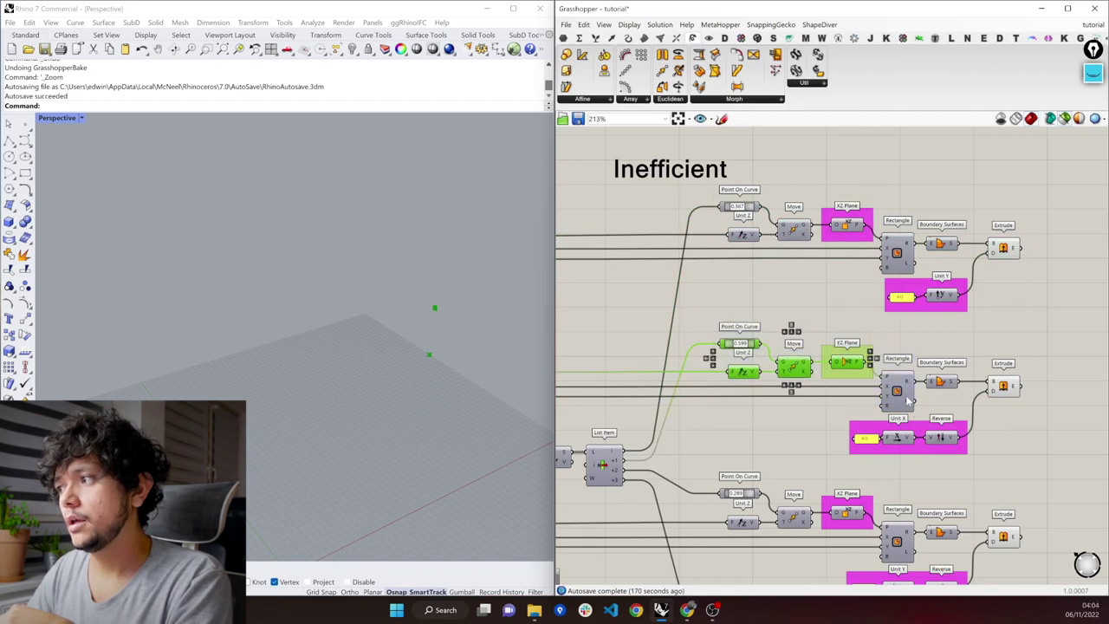
Inspect the second window's Boundary Surfaces and Extrude geometry, plus the Unit X and Reverse components that set its extrusion direction
click(910, 394)
click(937, 386)
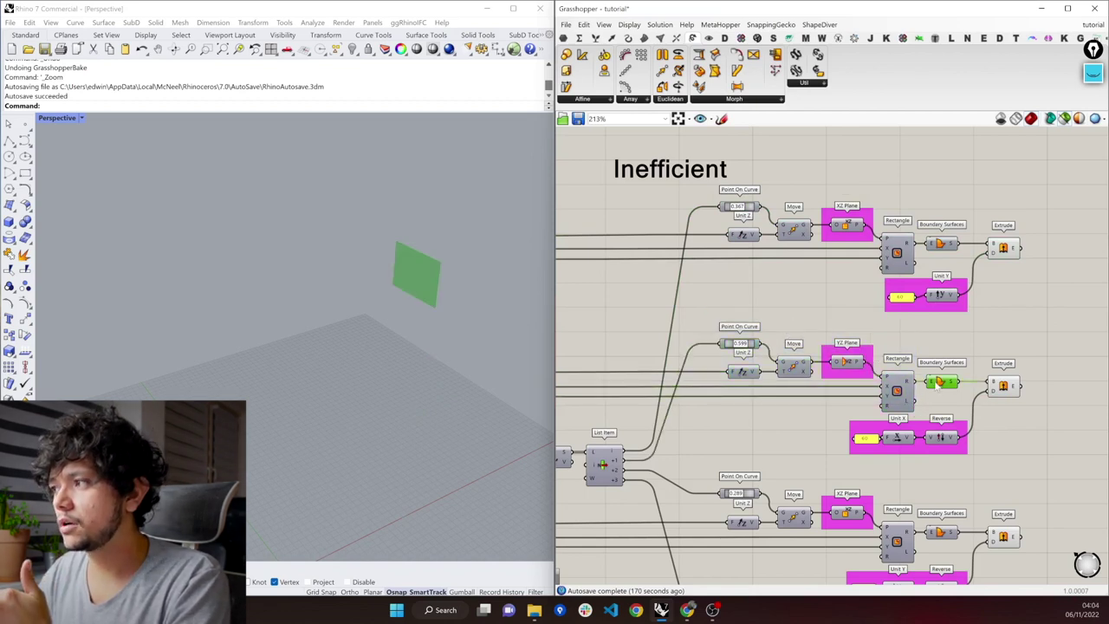
click(1005, 387)
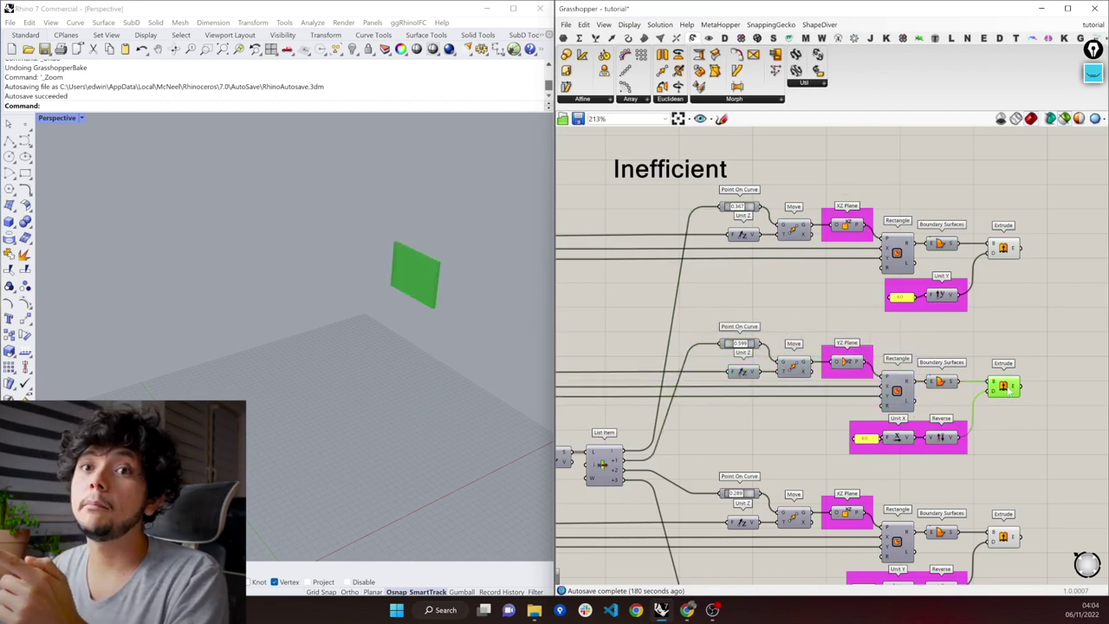
click(898, 436)
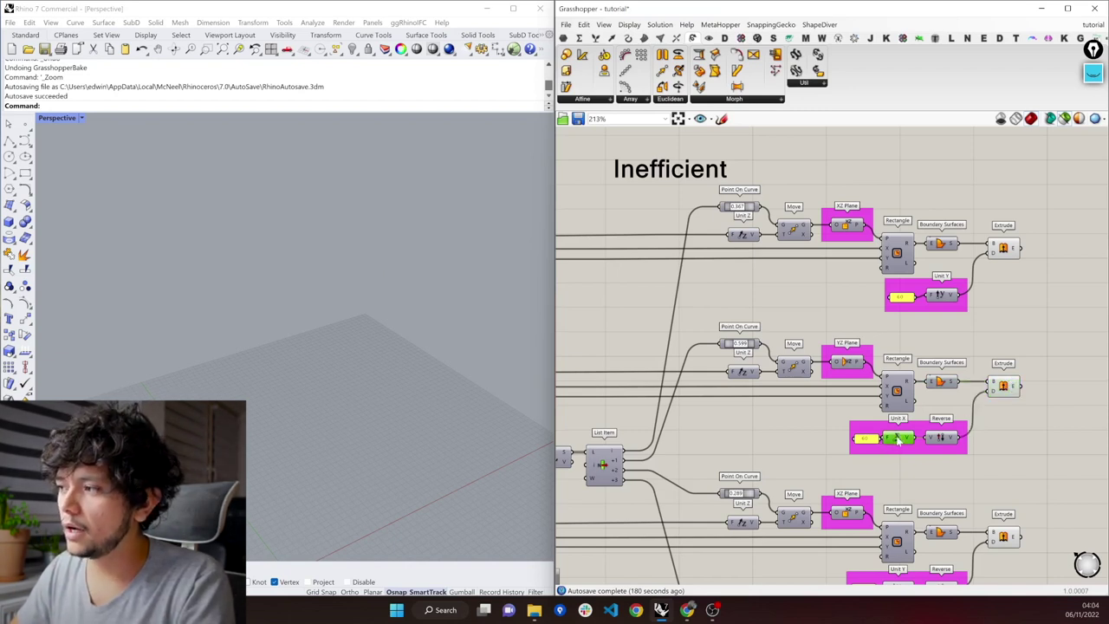
click(949, 439)
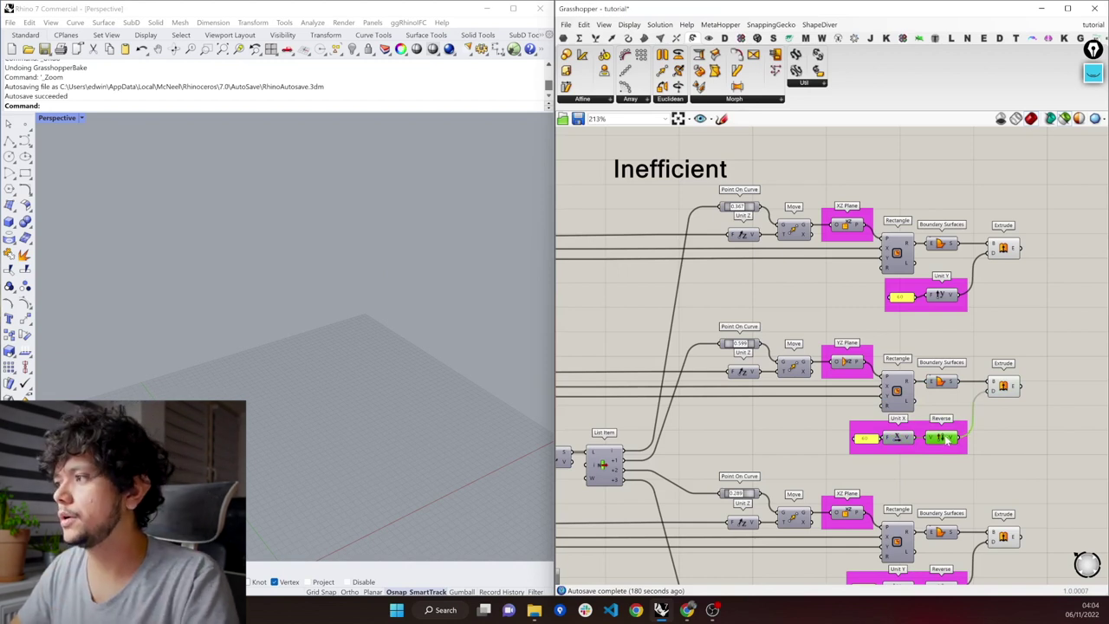
Examine the third window branch and compare its Unit Y and Reverse group with the first window's Unit Y group
scroll(985, 404, down, 3)
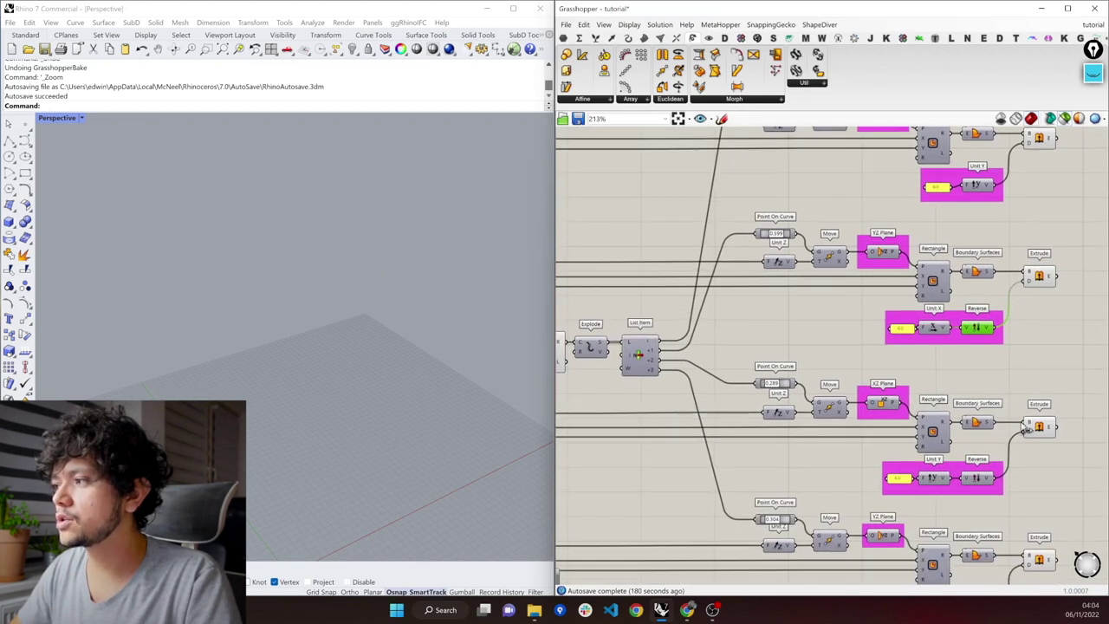
drag(1038, 487, 784, 387)
click(870, 388)
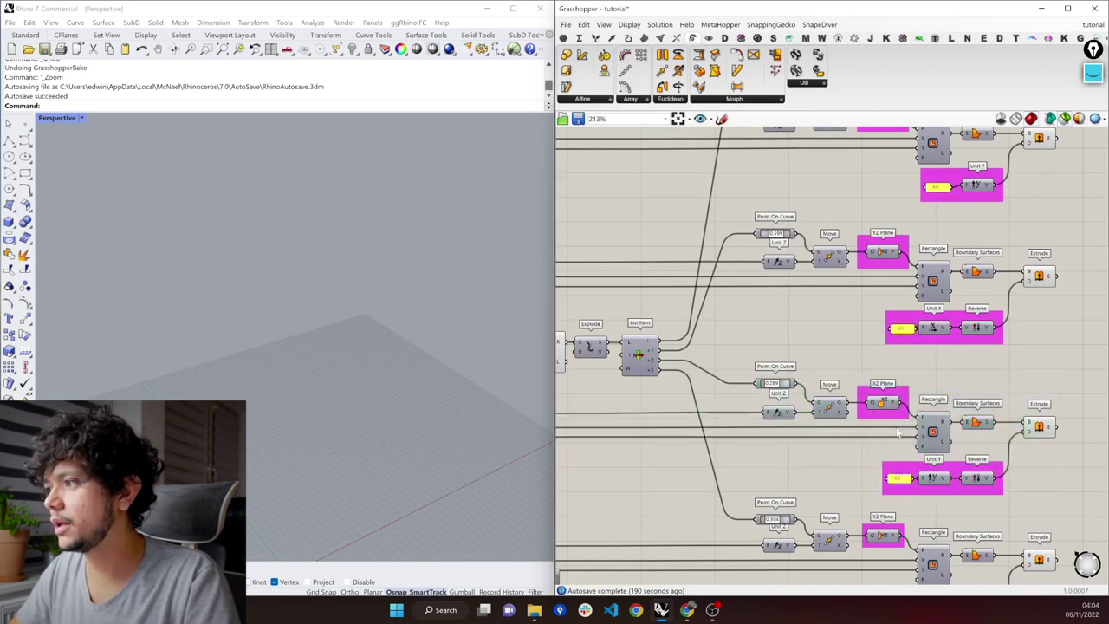
drag(1021, 503, 887, 469)
click(983, 193)
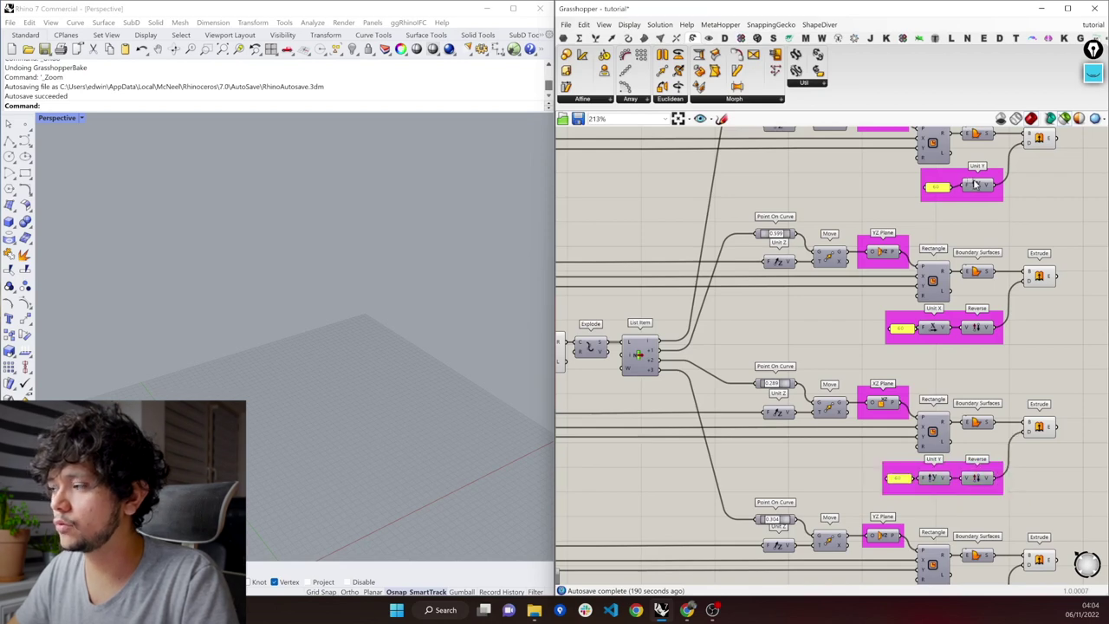
Preview the fourth window branch and compare its Unit X extrusion group with the second window's Unit X and Reverse group
right_drag(895, 422, 852, 228)
drag(1040, 459, 718, 321)
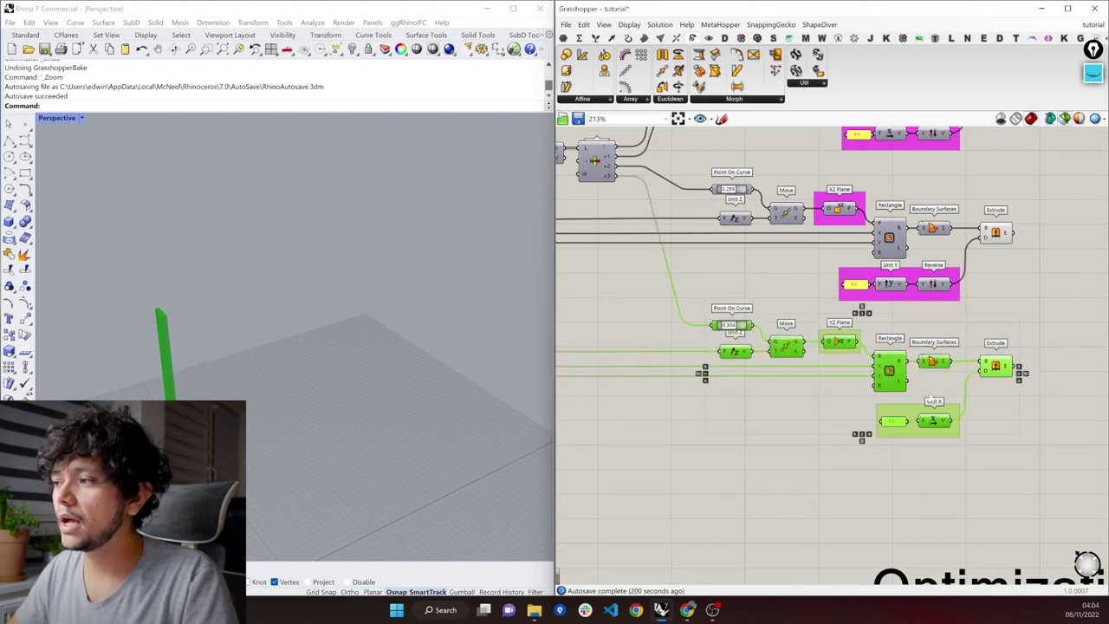
click(847, 399)
drag(995, 461, 844, 393)
right_drag(948, 177, 949, 233)
drag(955, 241, 858, 184)
Select all four window Extrude components and the base Rectangle to preview the windows together with the outline
drag(1014, 455, 989, 153)
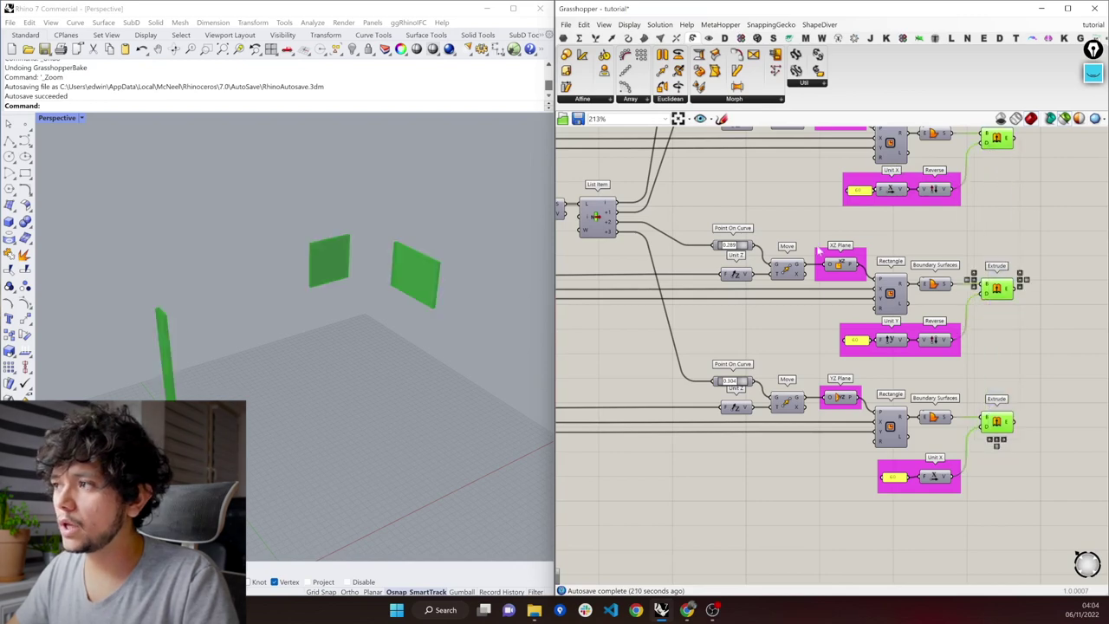
scroll(990, 312, down, 3)
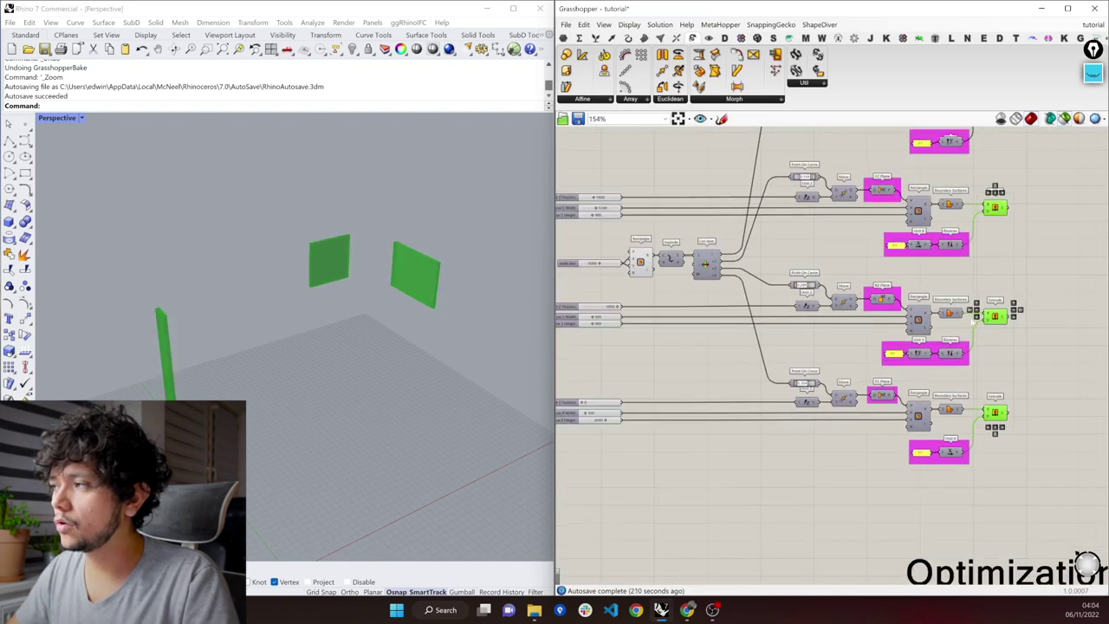
right_drag(969, 315, 955, 394)
shift+click(983, 192)
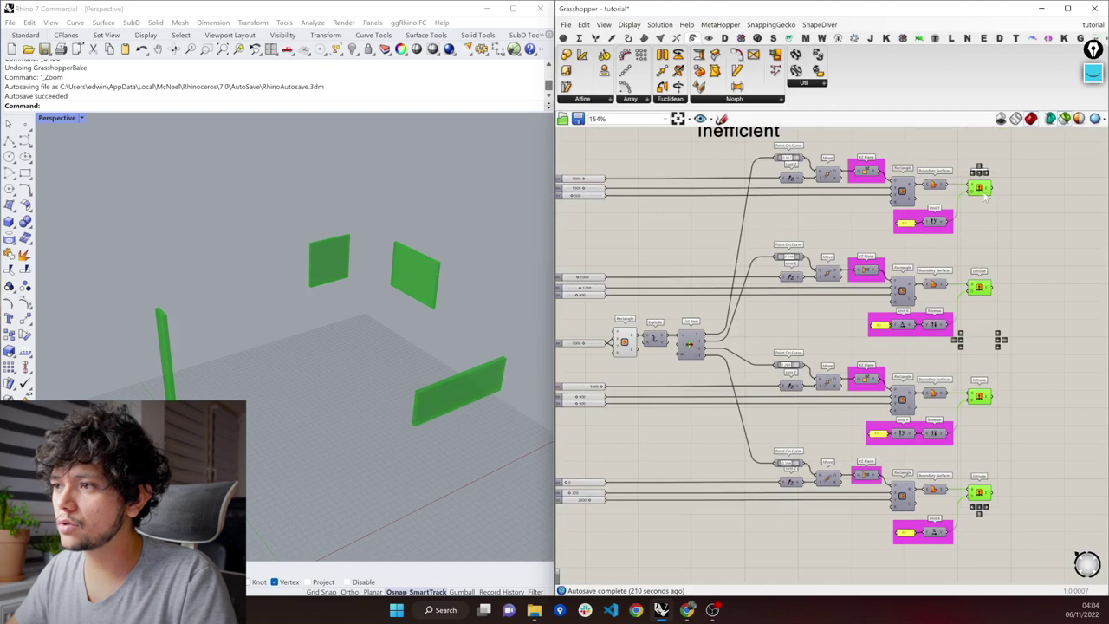
shift+click(624, 340)
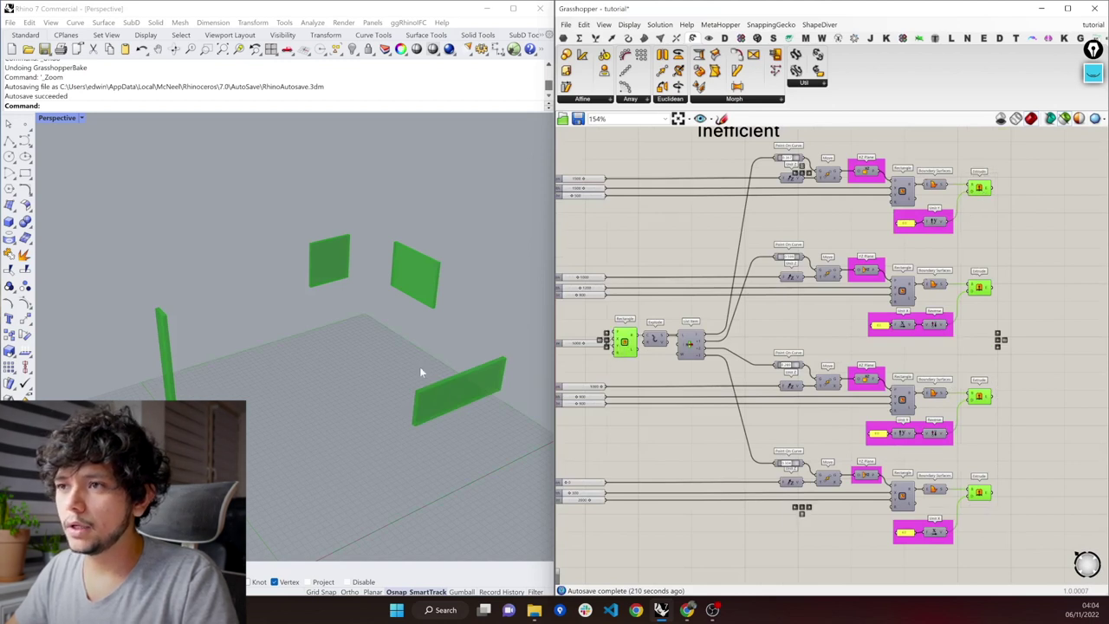
Preview the first, second and third window branches of the inefficient workflow one after another
right_drag(388, 362, 390, 360)
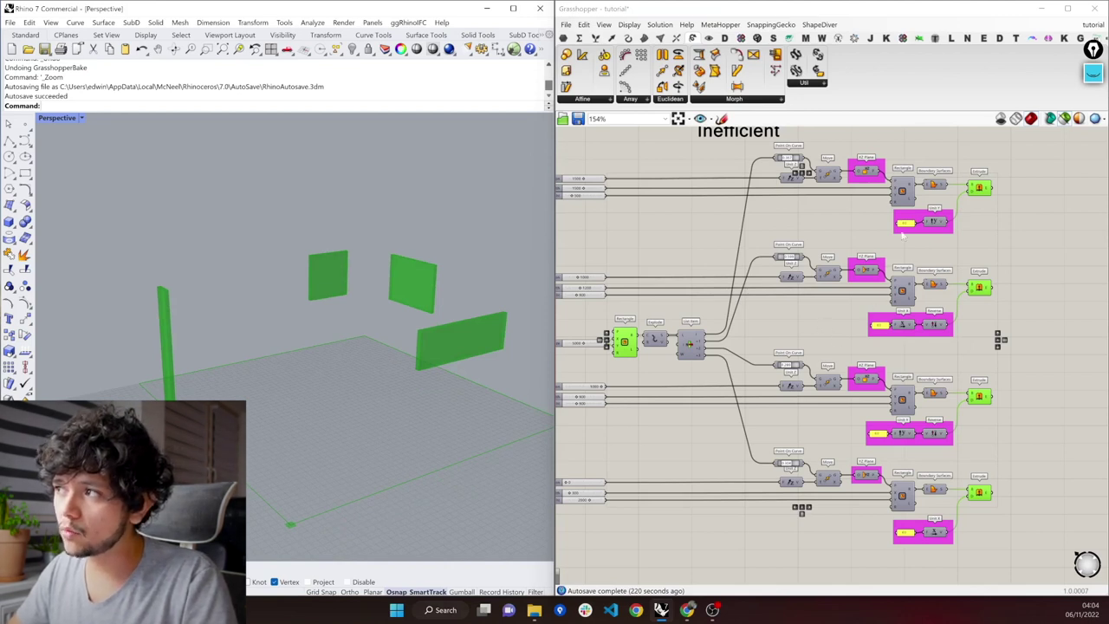
drag(743, 144, 1013, 243)
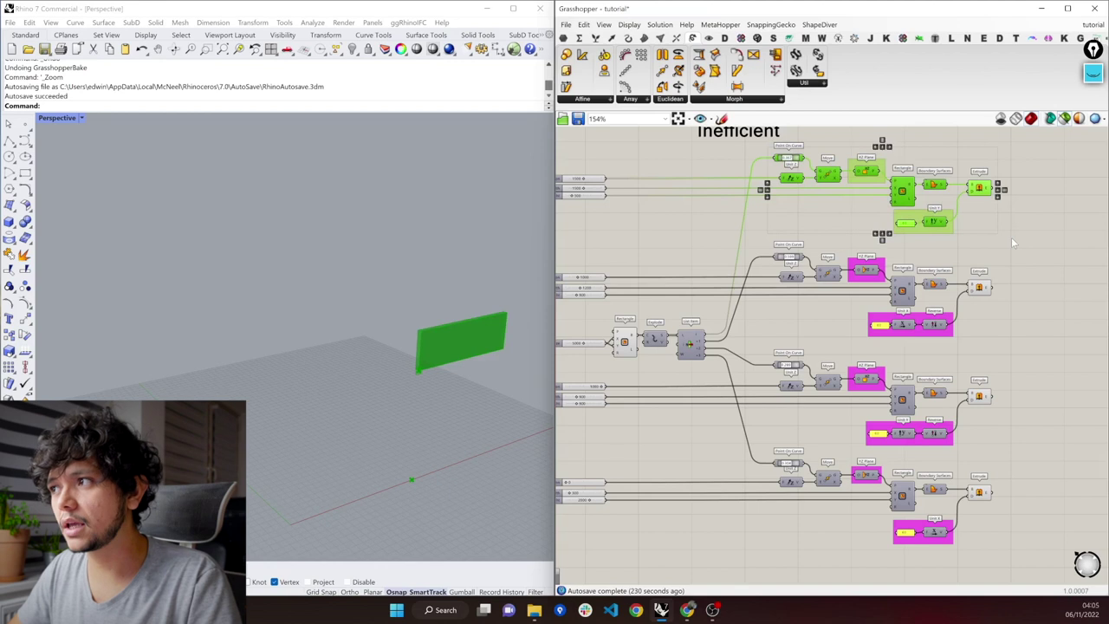
drag(753, 236, 992, 343)
drag(744, 353, 982, 429)
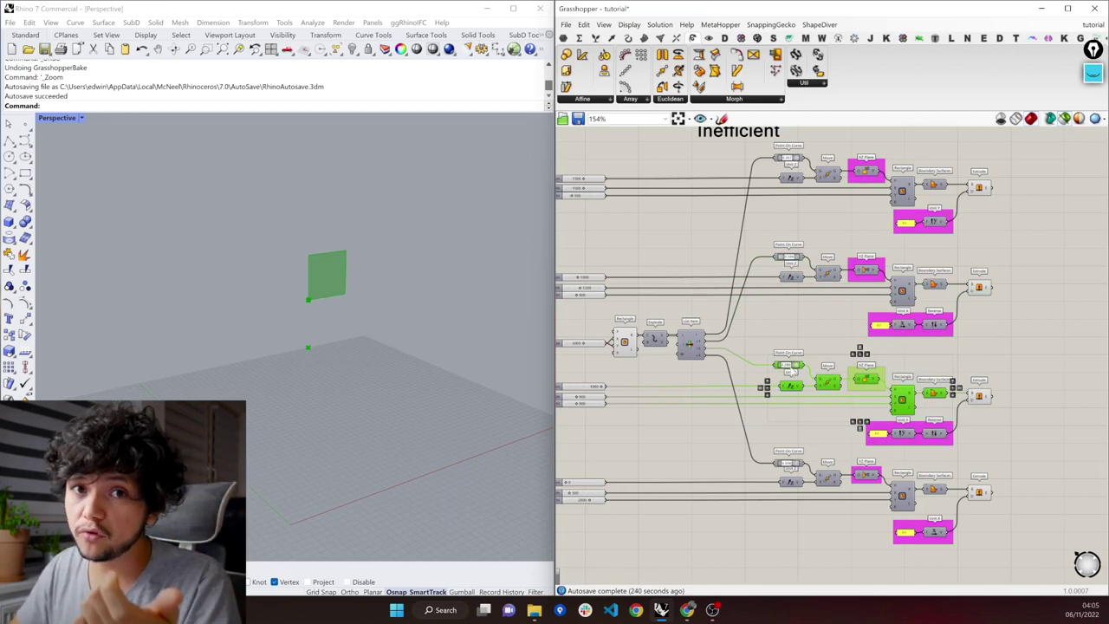
Examine the third window's XZ Plane and the Unit Y and Reverse group that sets its extrusion direction
drag(853, 340, 886, 379)
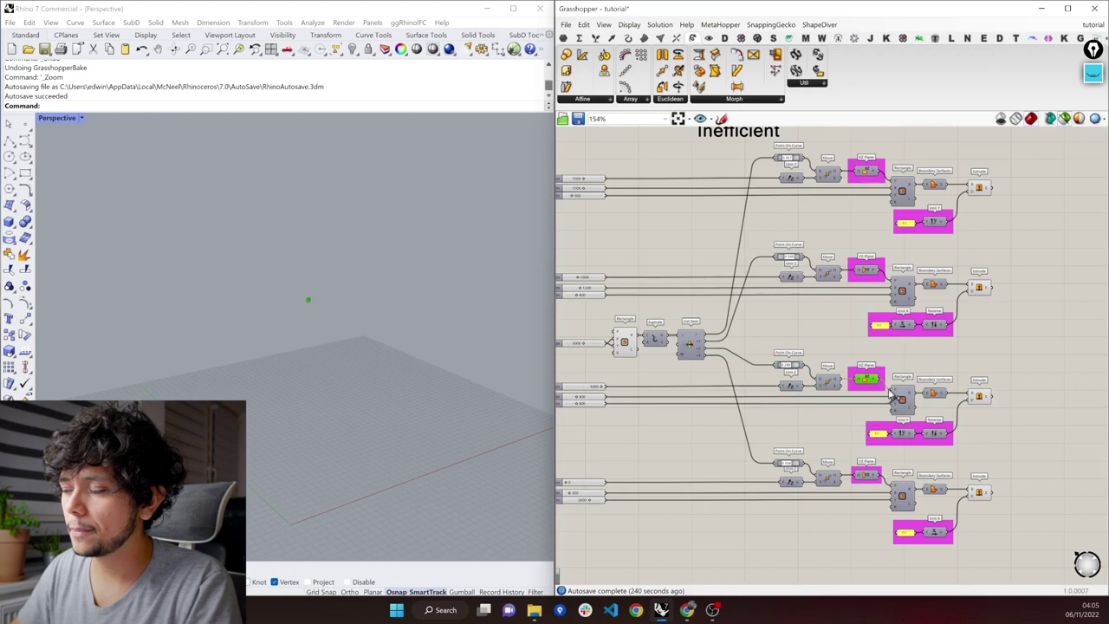
click(949, 451)
drag(860, 415, 967, 461)
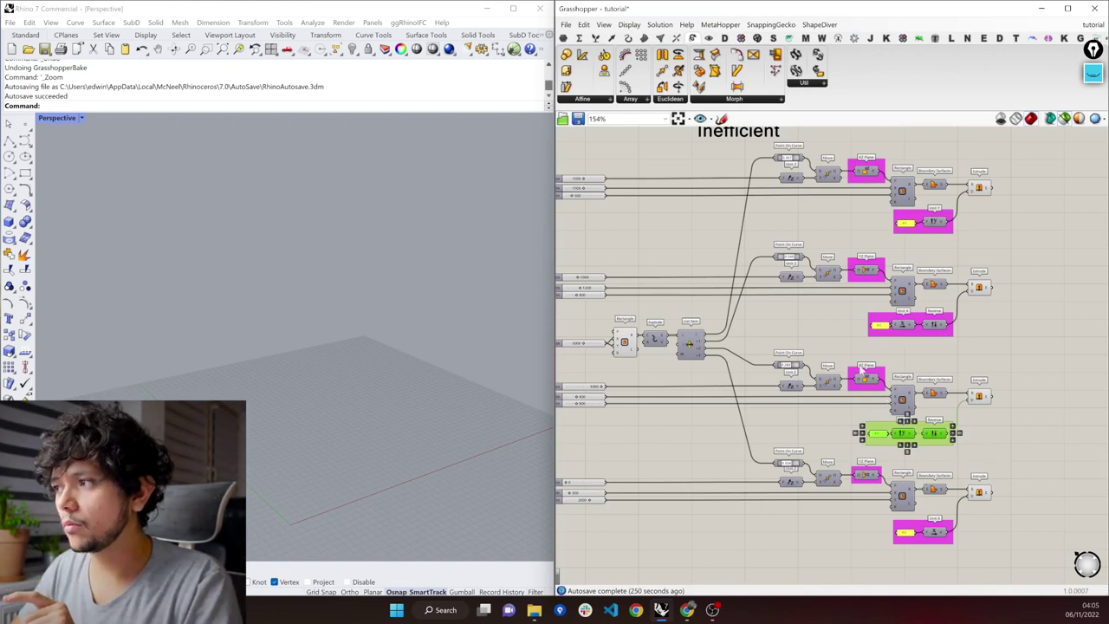
drag(842, 360, 977, 451)
click(951, 452)
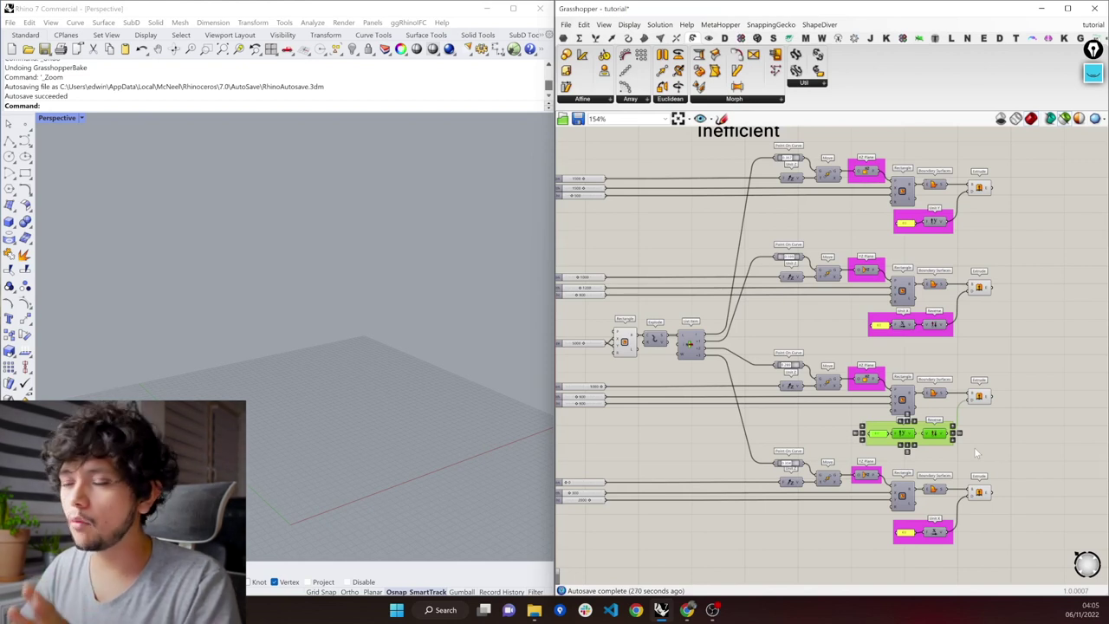
click(974, 447)
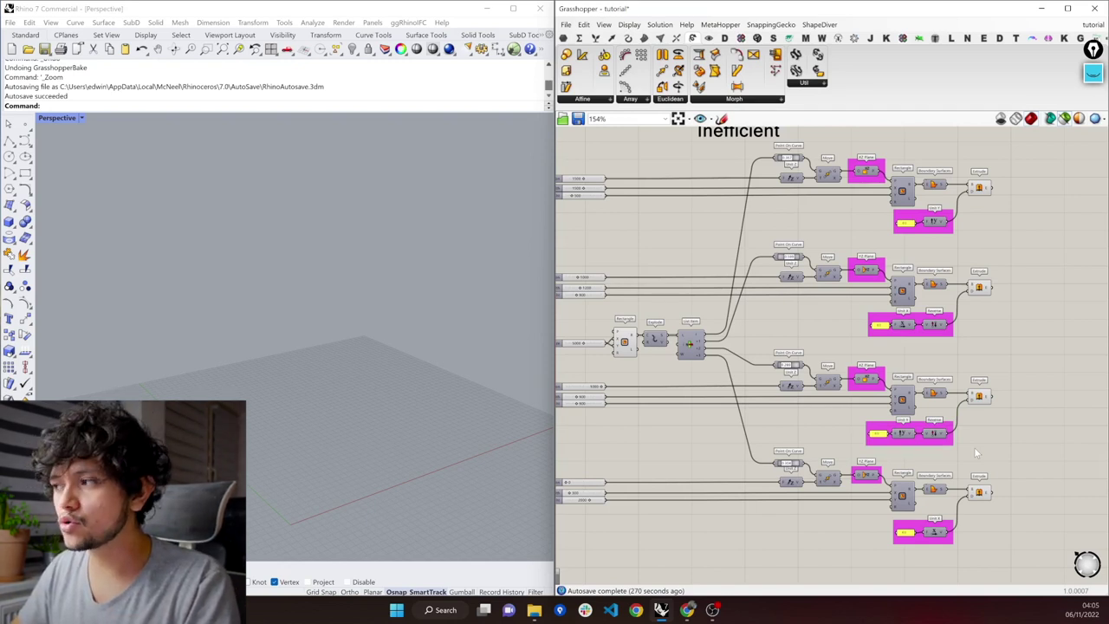
Go to the Semi-efficient workflow and inspect the Window 1 width, height, Z position and position sliders
right_drag(987, 451, 793, 453)
right_drag(907, 442, 754, 411)
scroll(886, 262, up, 1)
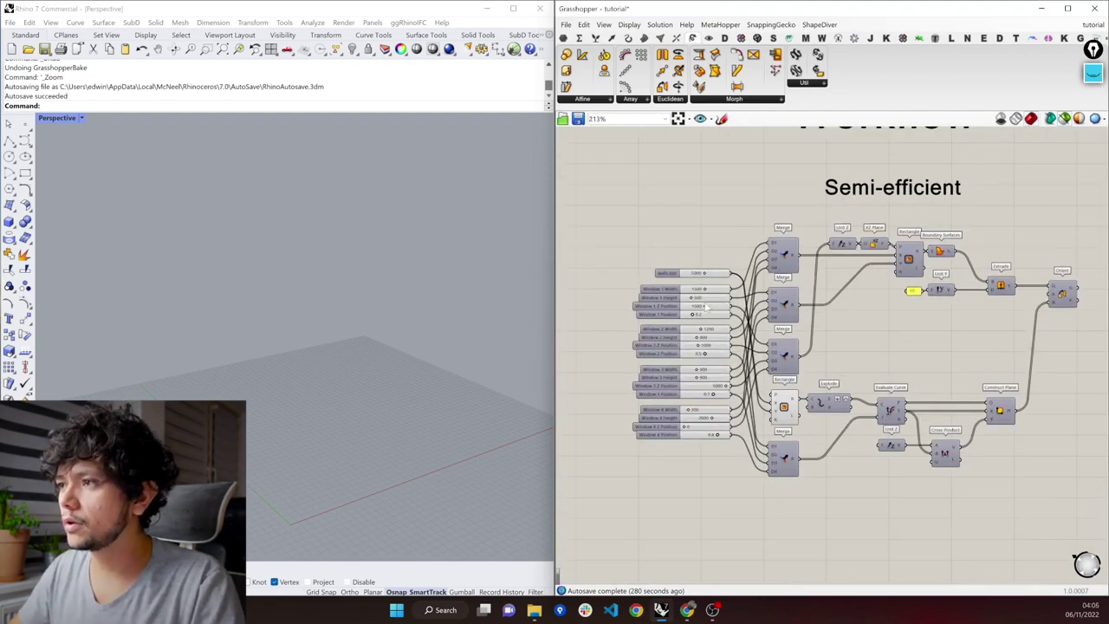
scroll(707, 302, up, 1)
drag(596, 273, 746, 338)
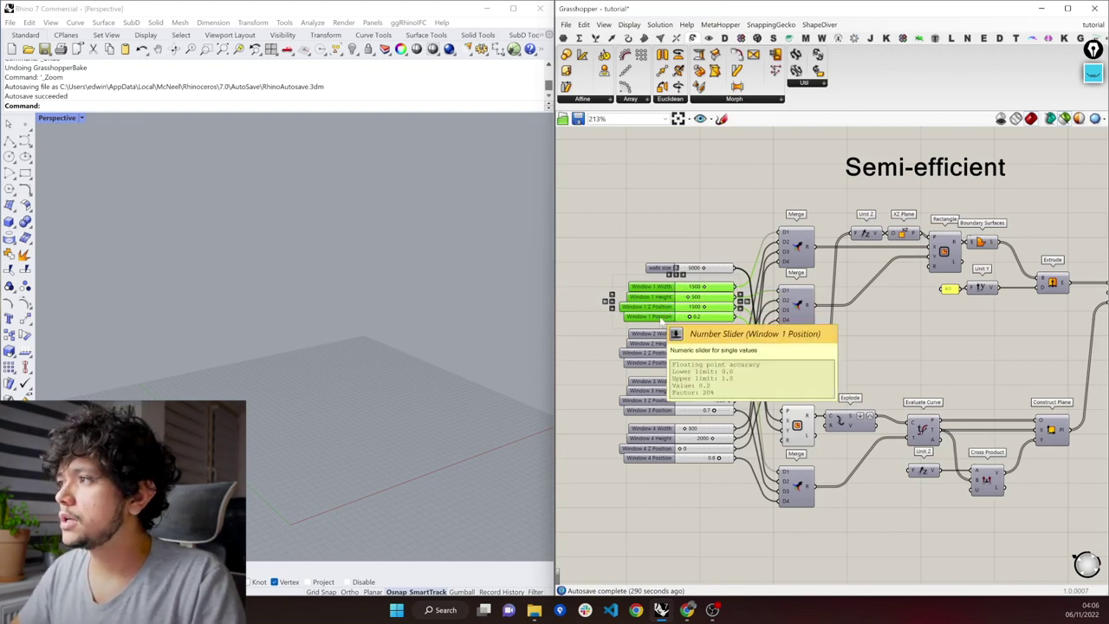
right_drag(857, 301, 823, 303)
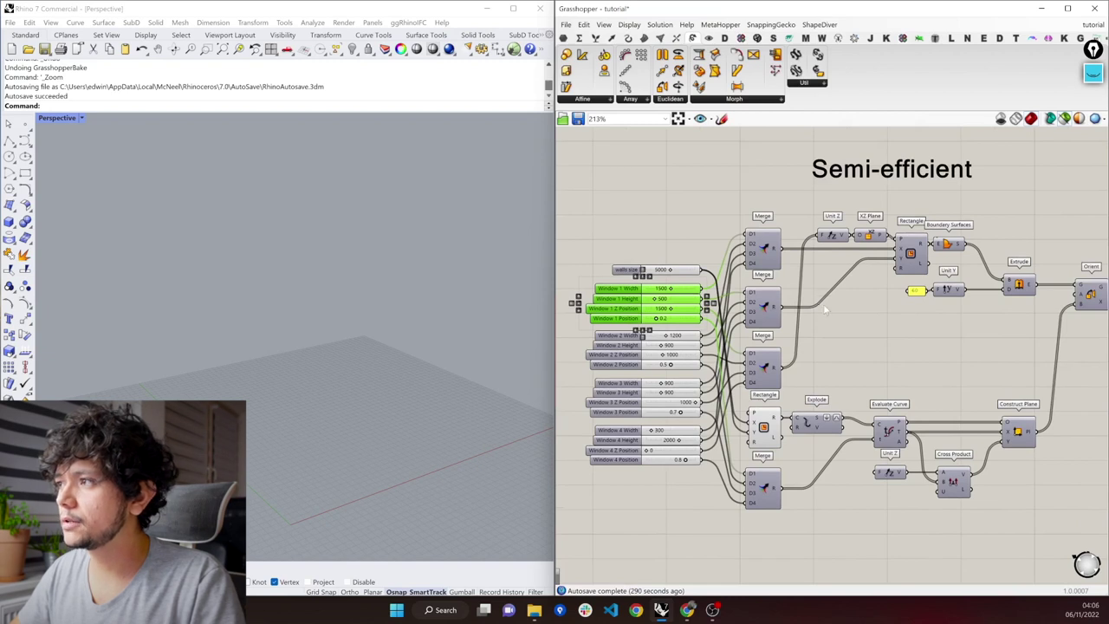
Preview the semi-efficient workflow's base Rectangle, then the window Rectangle component fed by the merged sliders
click(769, 414)
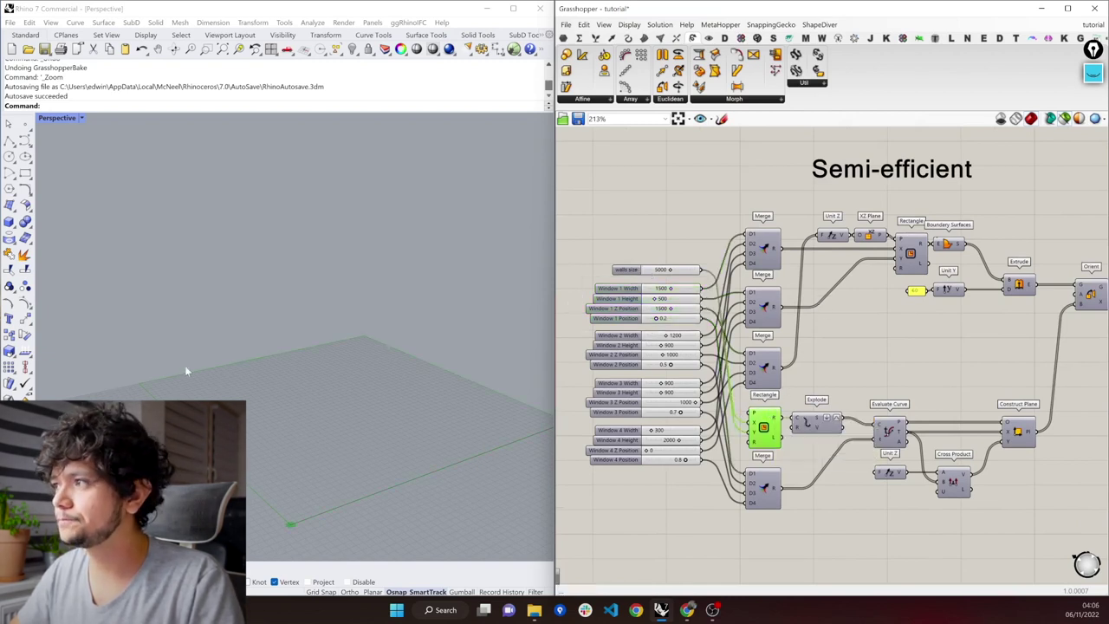
right_drag(888, 323, 874, 322)
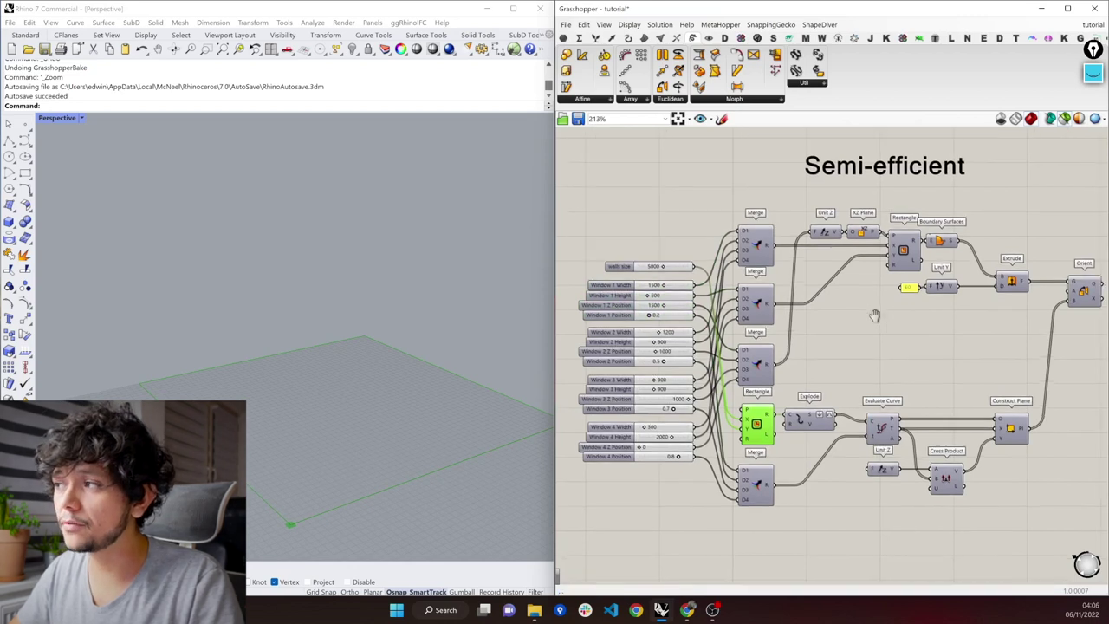
mouse_move(898, 250)
click(899, 249)
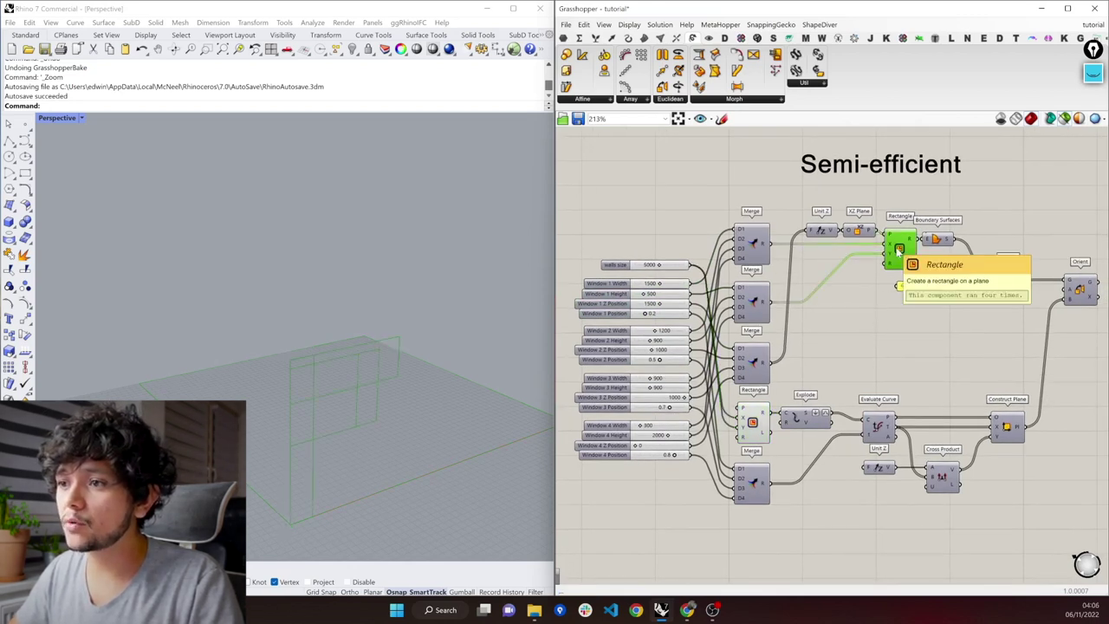
right_drag(384, 396, 383, 406)
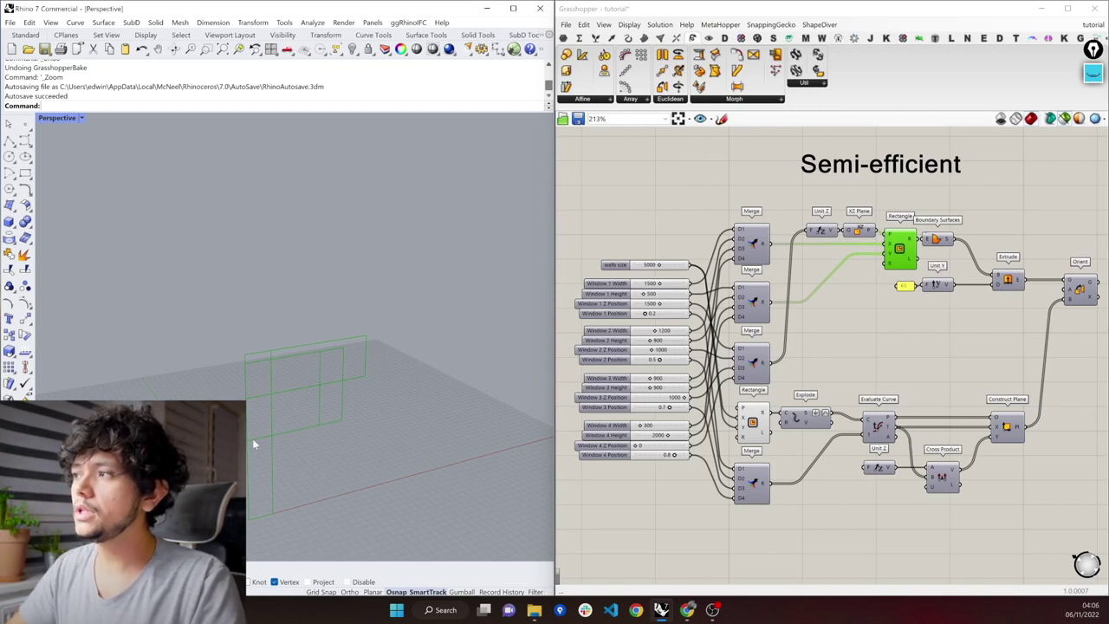
Inspect the shared Boundary Surfaces, Extrude and Unit Y components, and recheck the window Rectangle that supplies their outlines
click(933, 240)
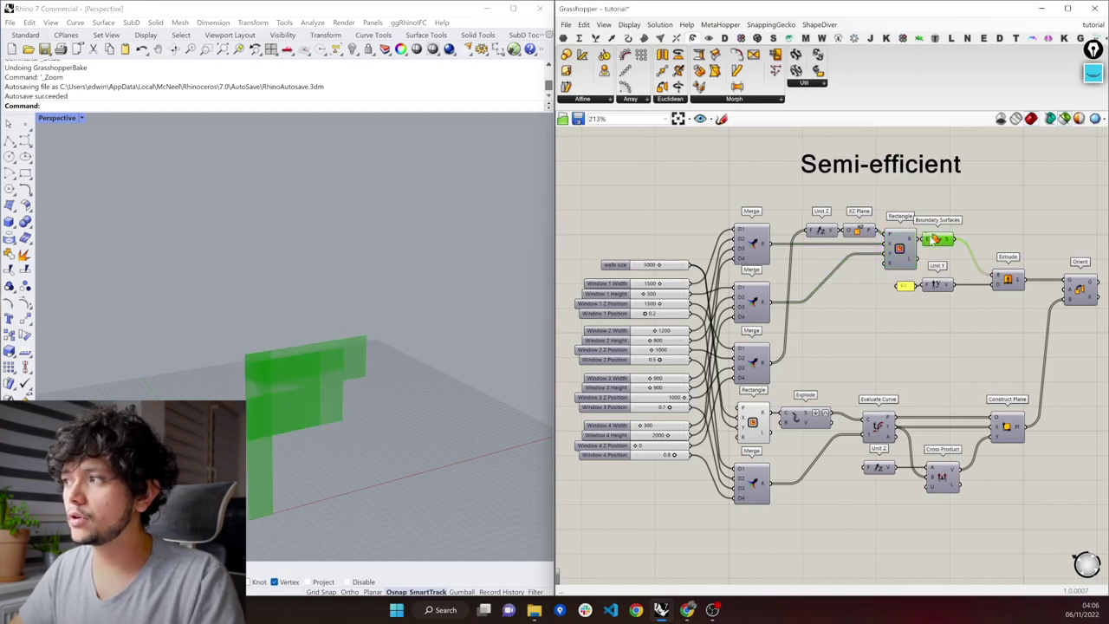
click(1000, 279)
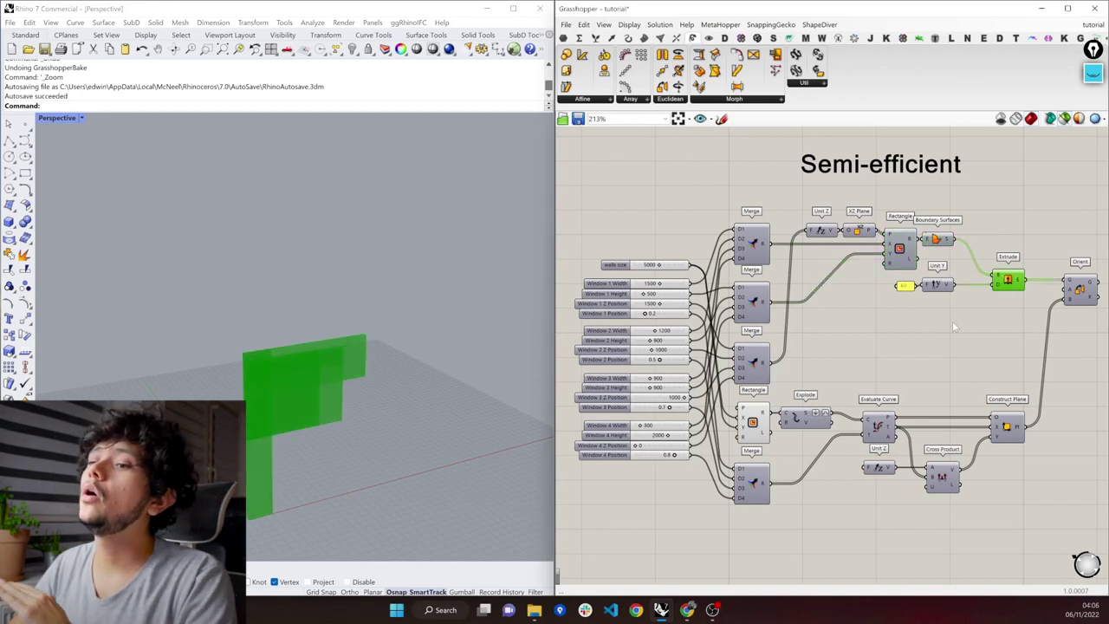
drag(954, 325, 900, 292)
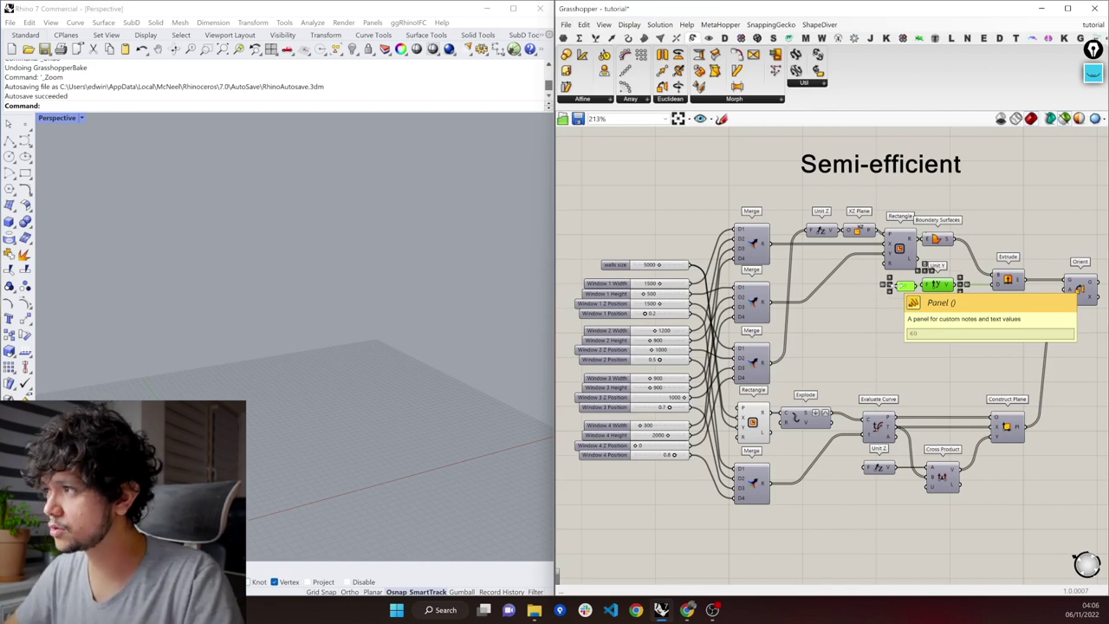
click(900, 249)
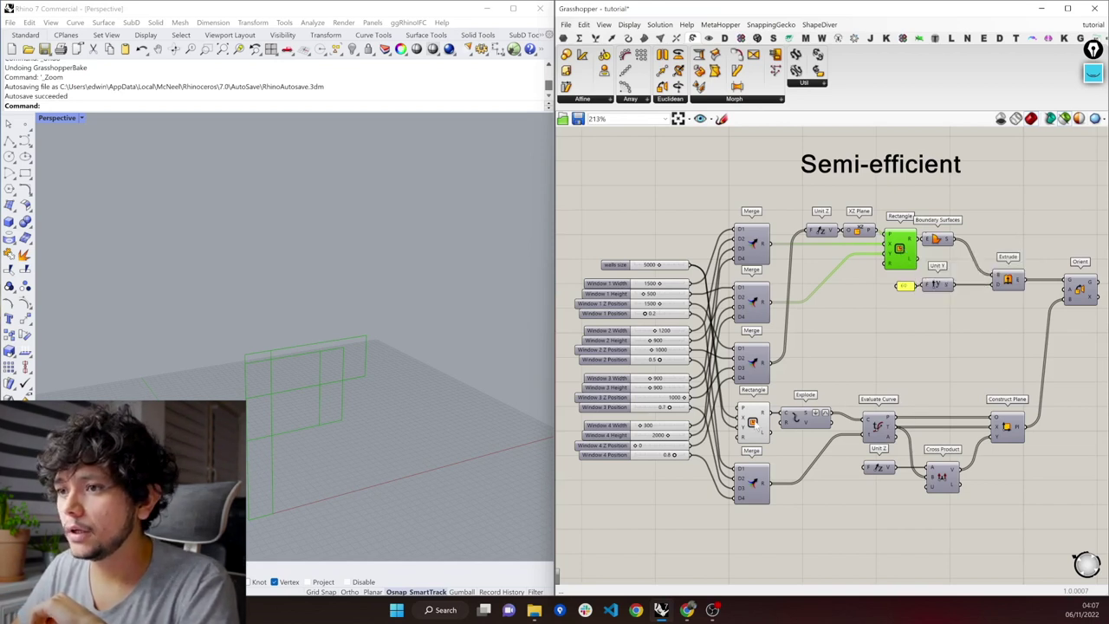
Trace the target planes from the base Rectangle through Explode and Evaluate Curve to Construct Plane
click(753, 422)
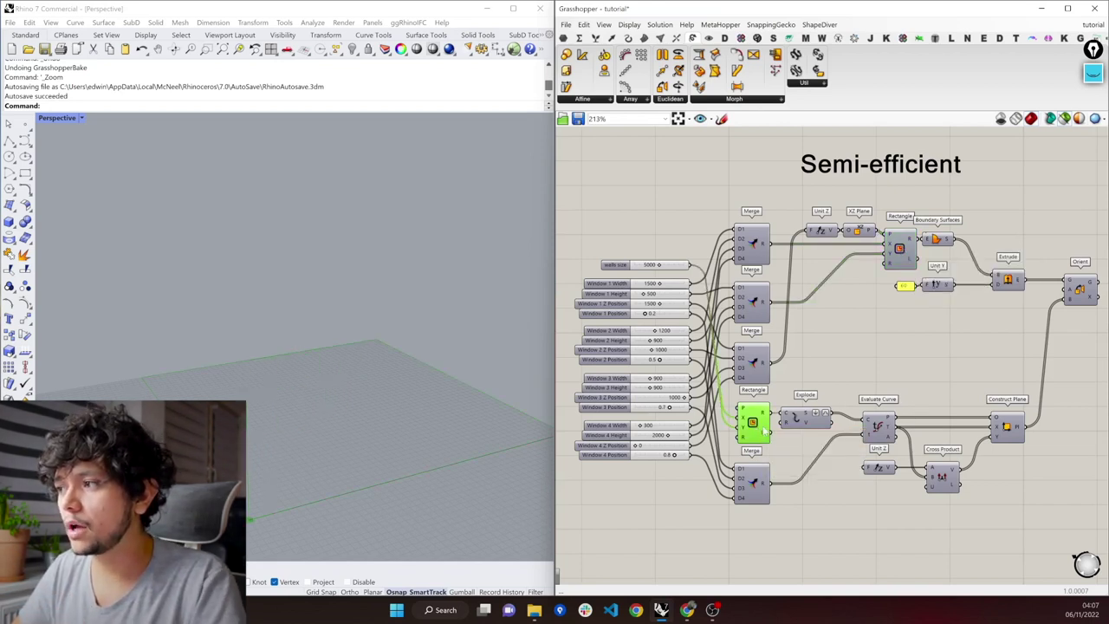
click(805, 419)
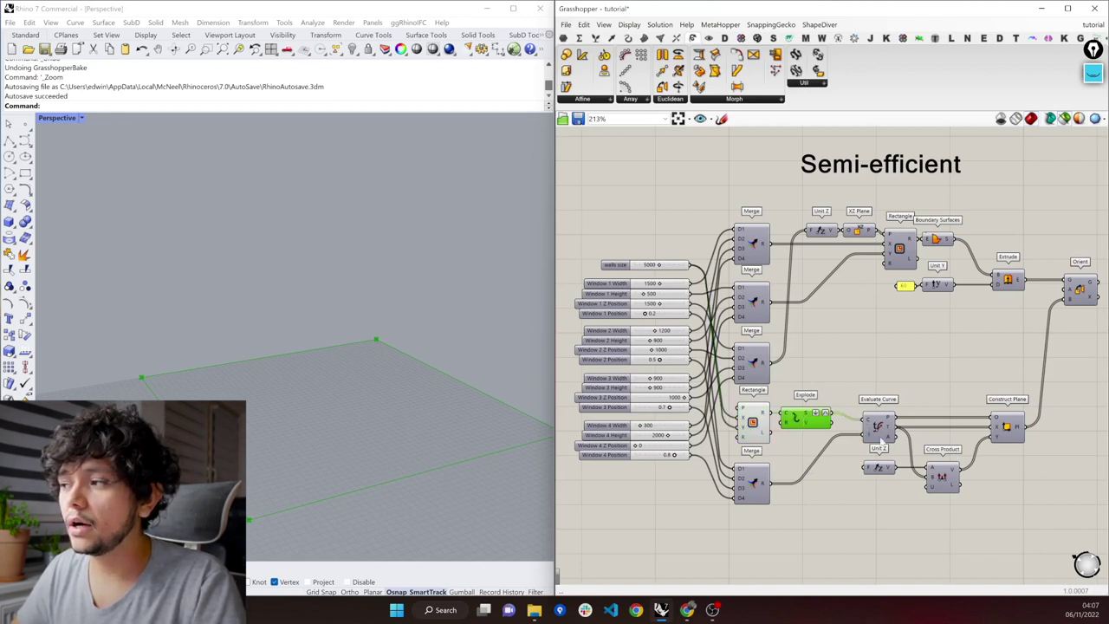
click(880, 426)
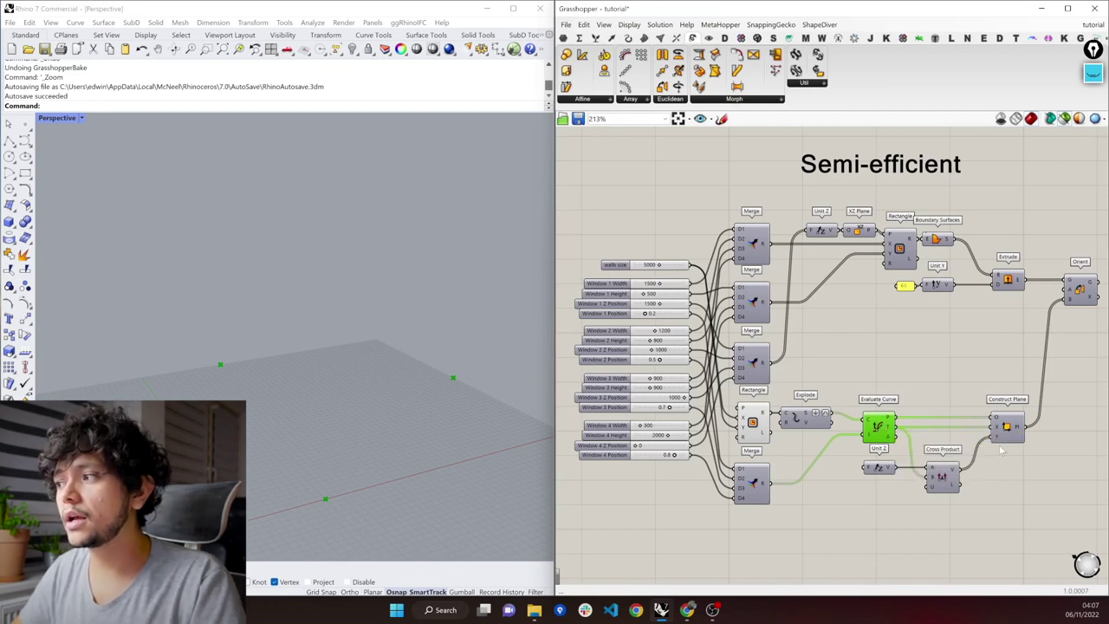
shift+click(1007, 436)
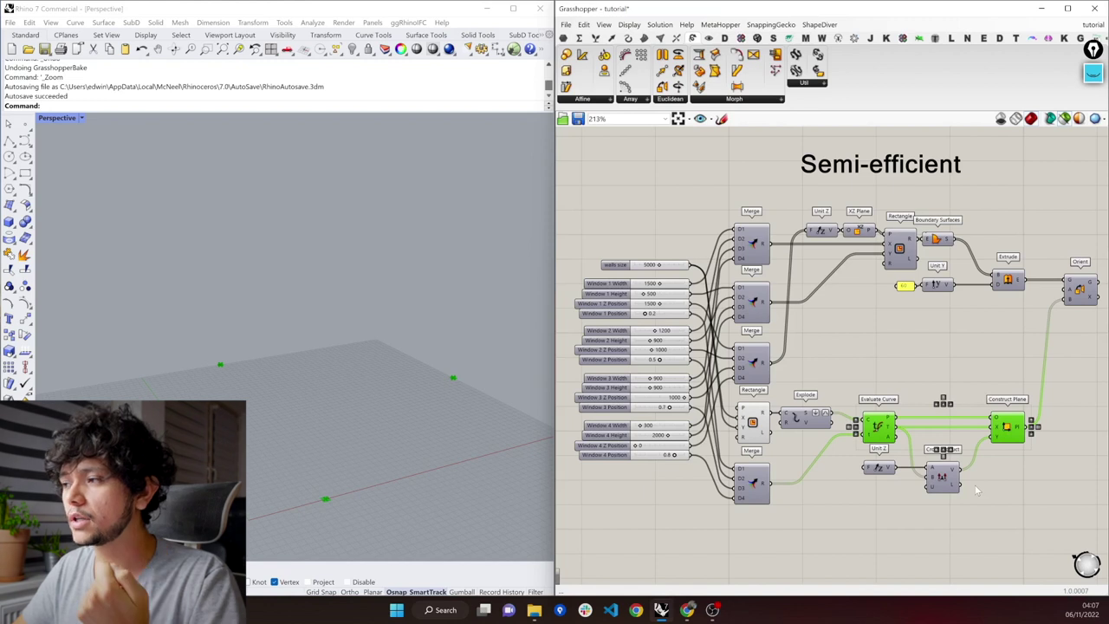
Examine the Unit Z and Cross Product components that feed Construct Plane, and preview the constructed planes
click(907, 498)
mouse_move(894, 430)
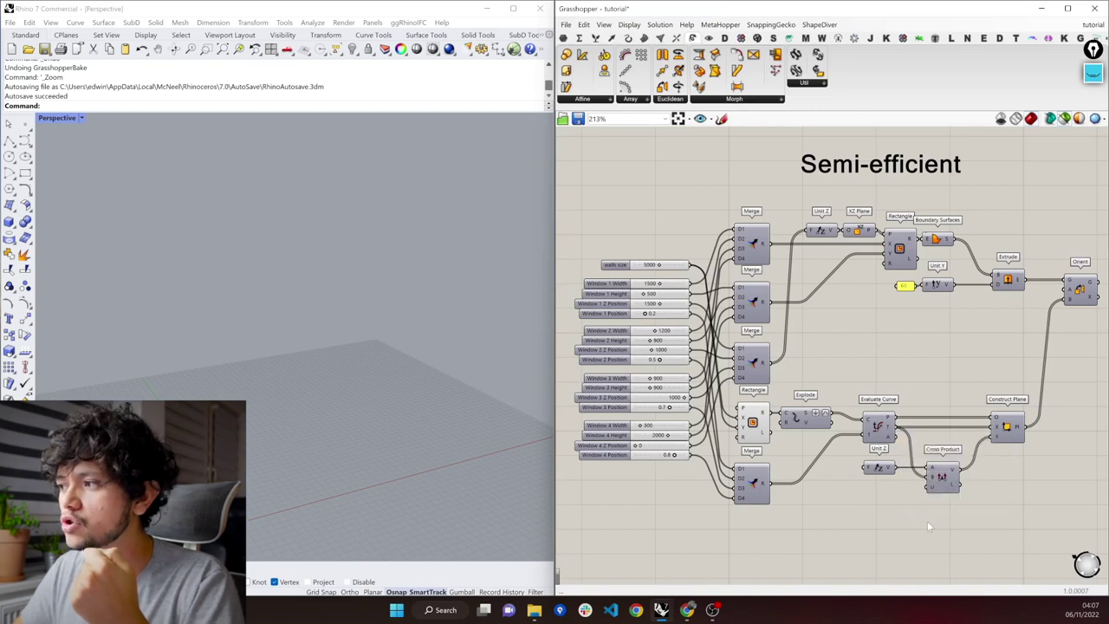
drag(957, 526, 872, 468)
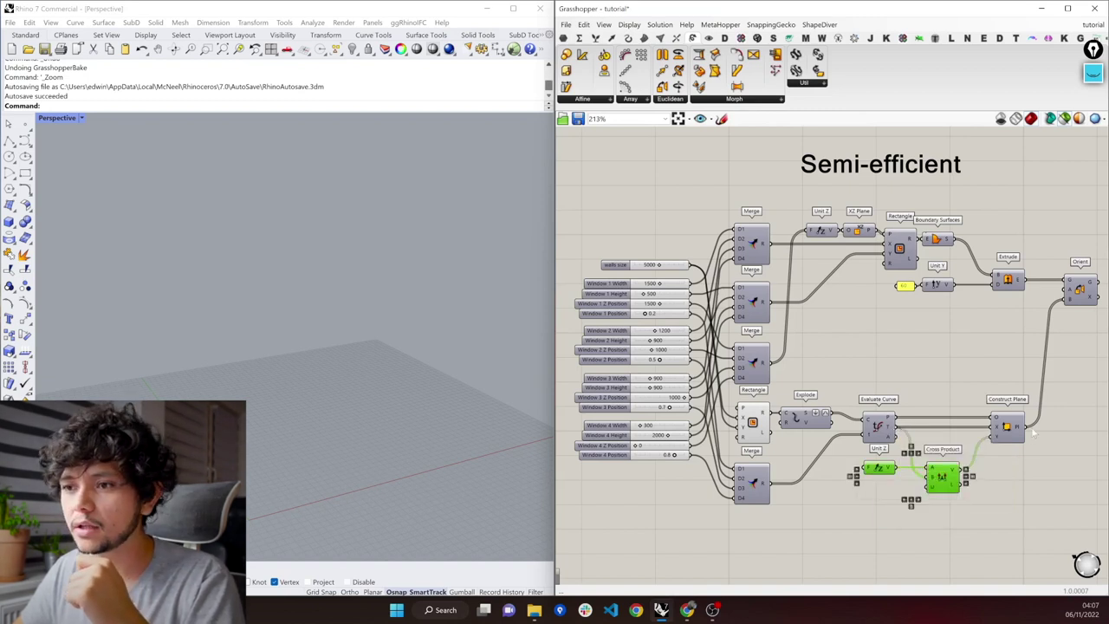
click(1007, 425)
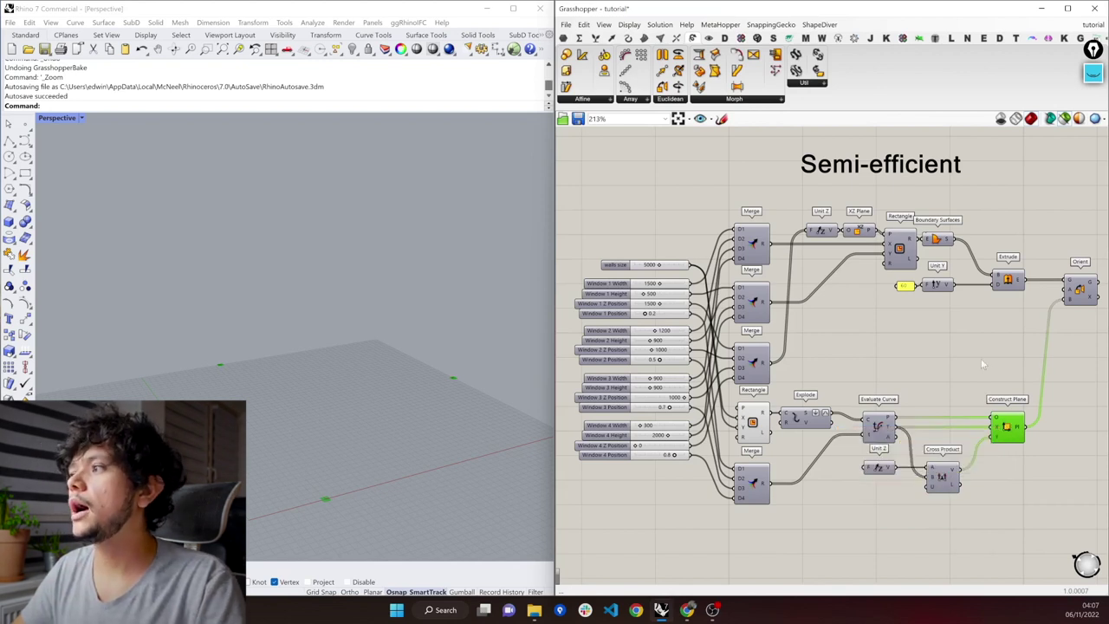
Preview the Orient result and compare it with the upper component chain that builds the unplaced windows
right_drag(962, 359, 882, 356)
click(1001, 291)
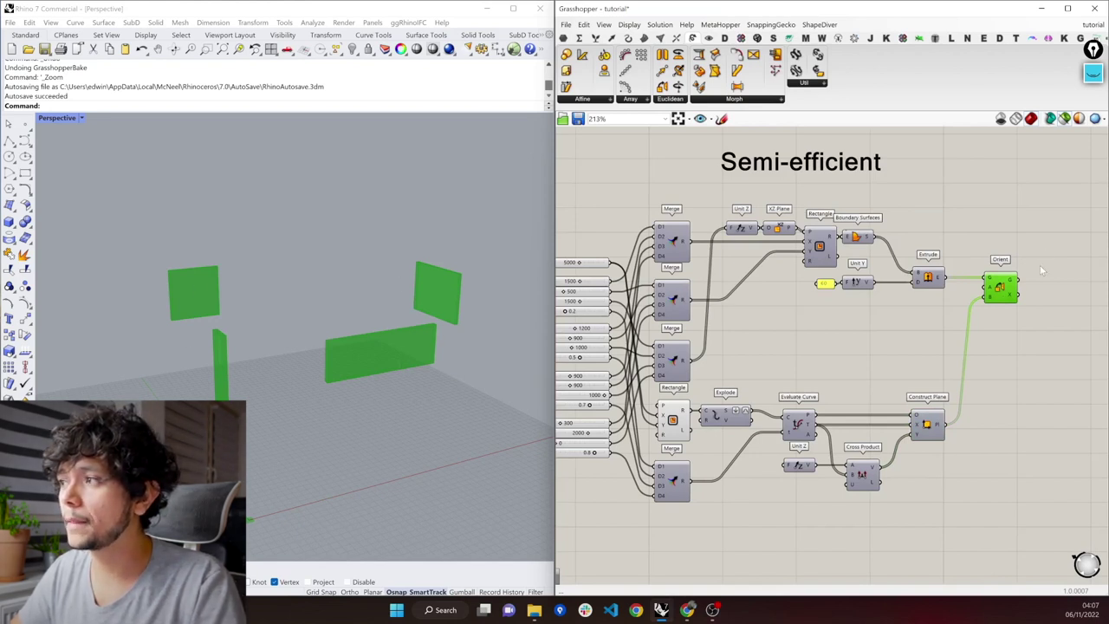
drag(954, 308, 731, 208)
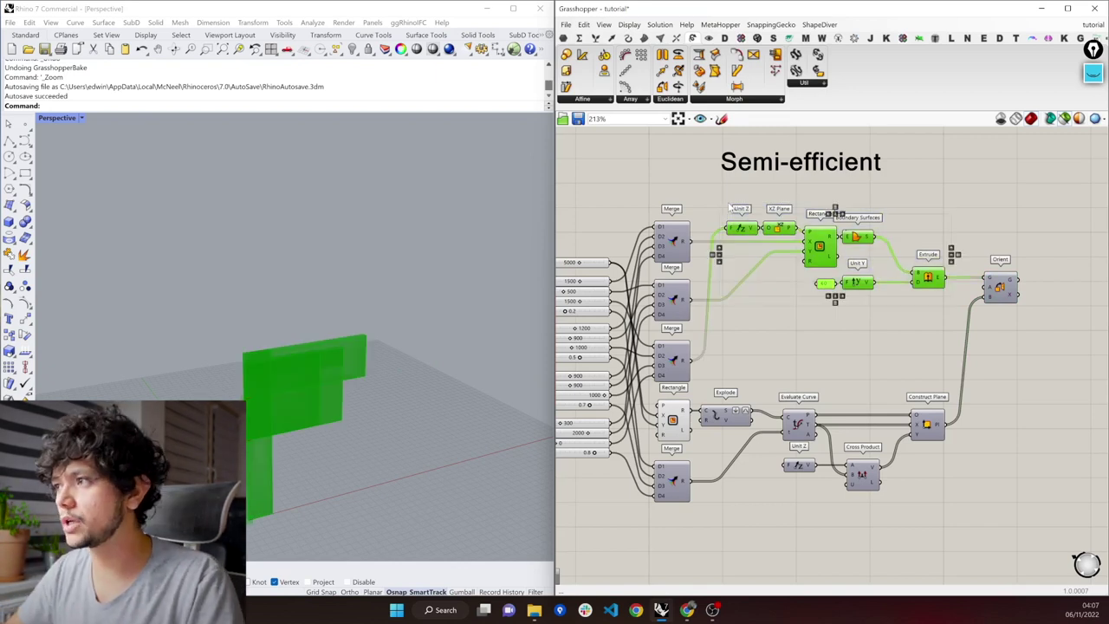
Return to the inefficient workflow and compare its first three window branches with the single semi-efficient window chain
scroll(1097, 326, down, 3)
scroll(1097, 326, down, 3)
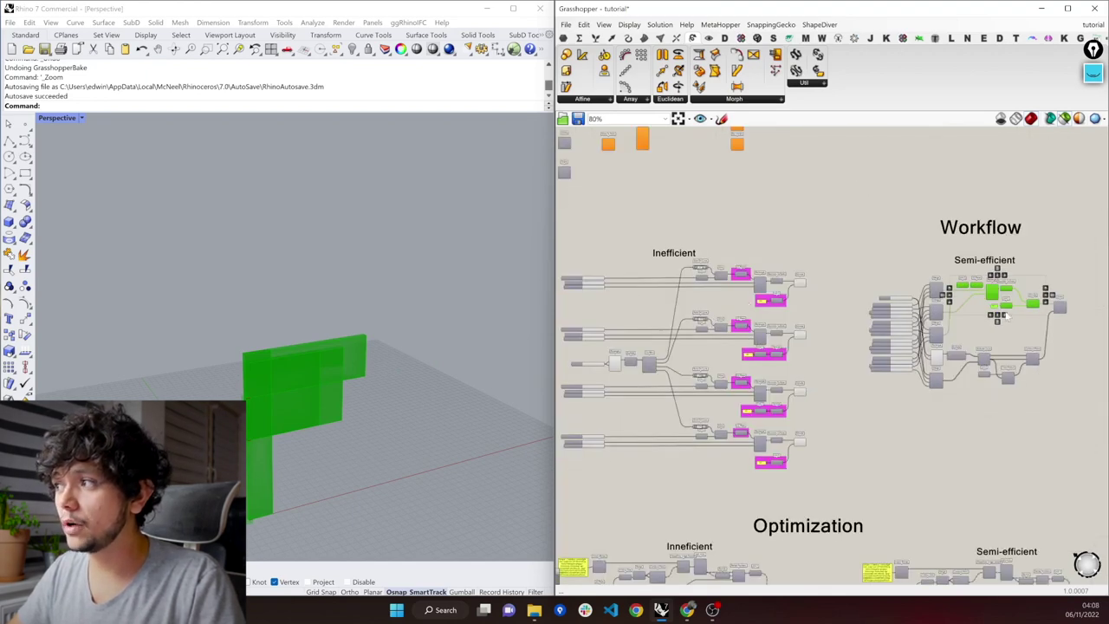
scroll(784, 338, up, 1)
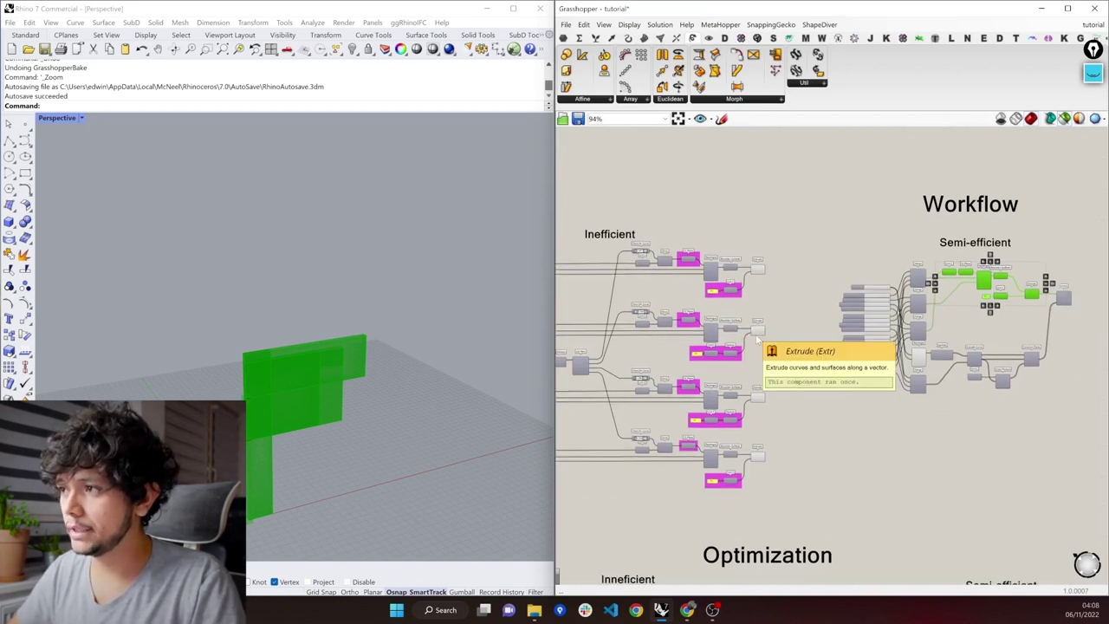
scroll(756, 339, up, 3)
scroll(865, 374, up, 2)
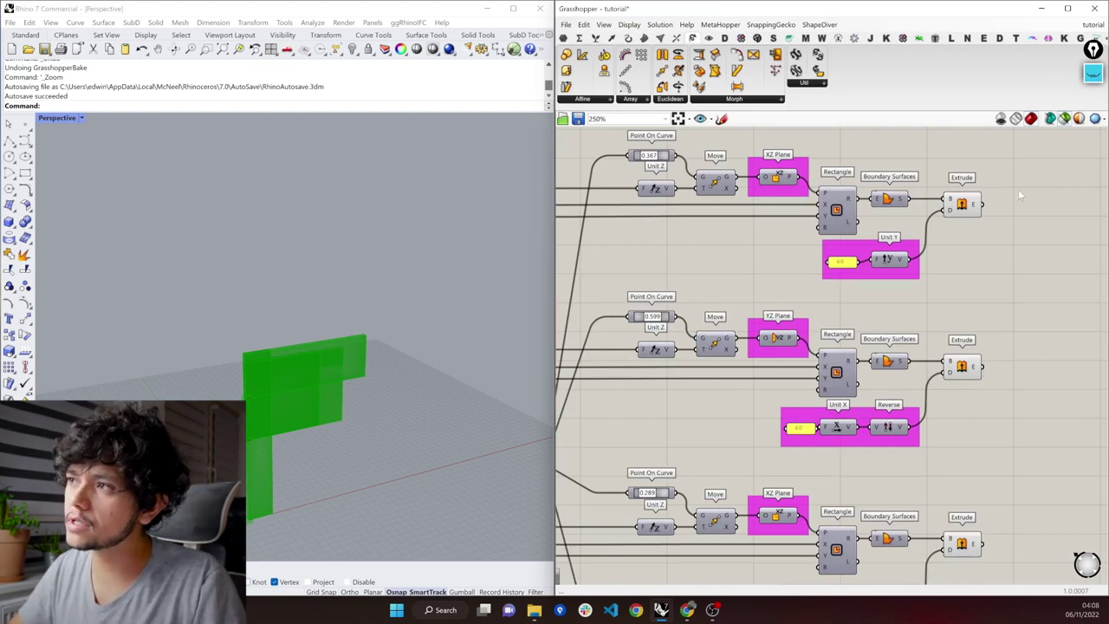
drag(994, 276, 719, 168)
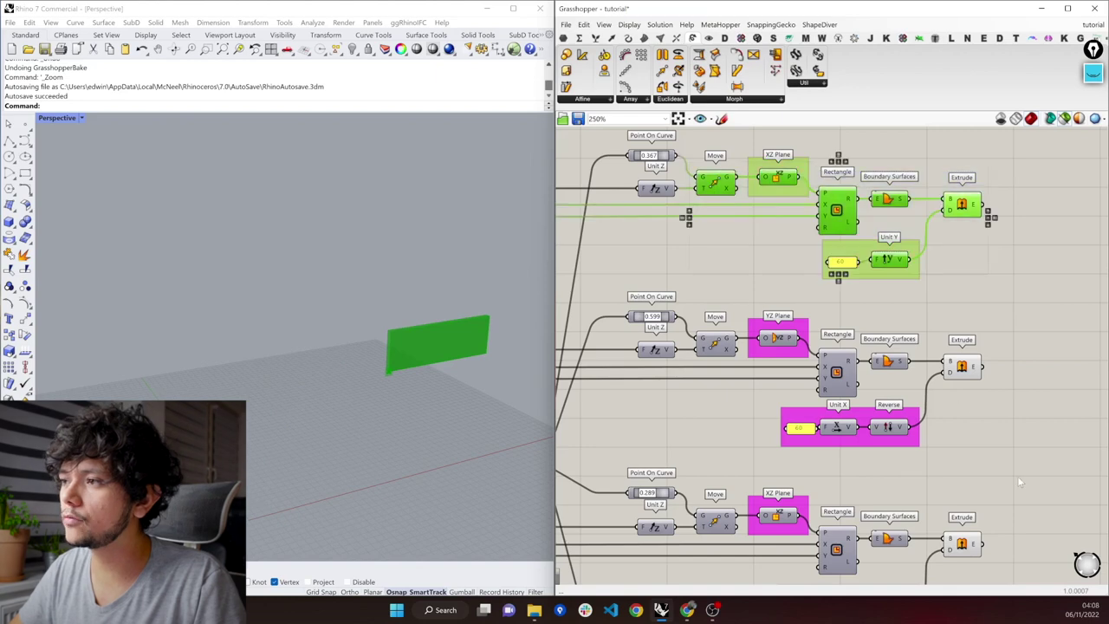
drag(684, 328, 1020, 478)
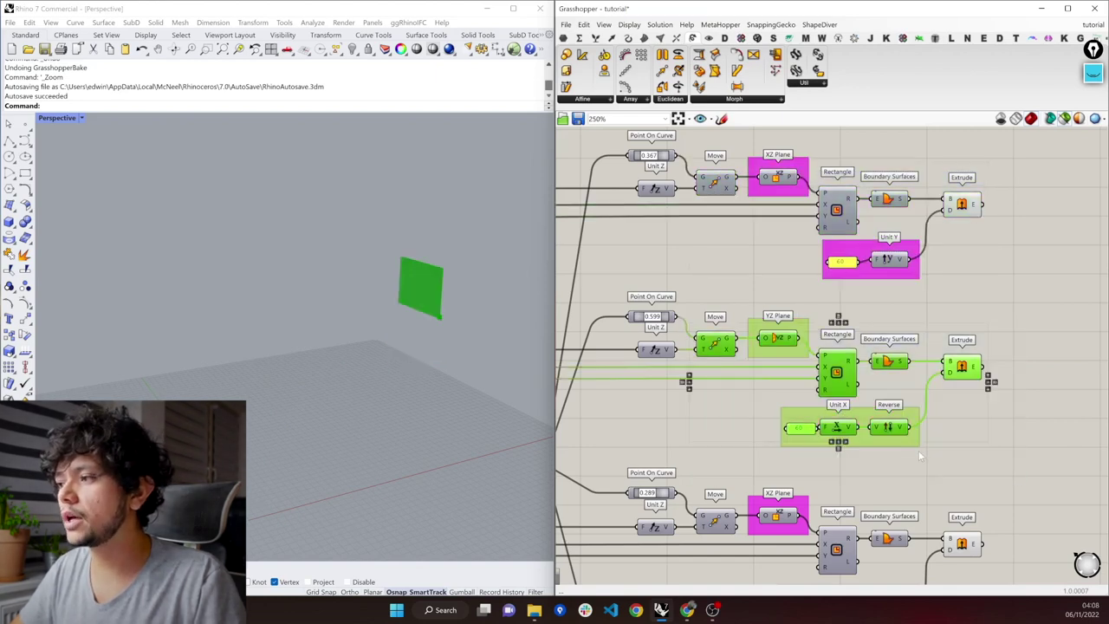
scroll(919, 374, down, 2)
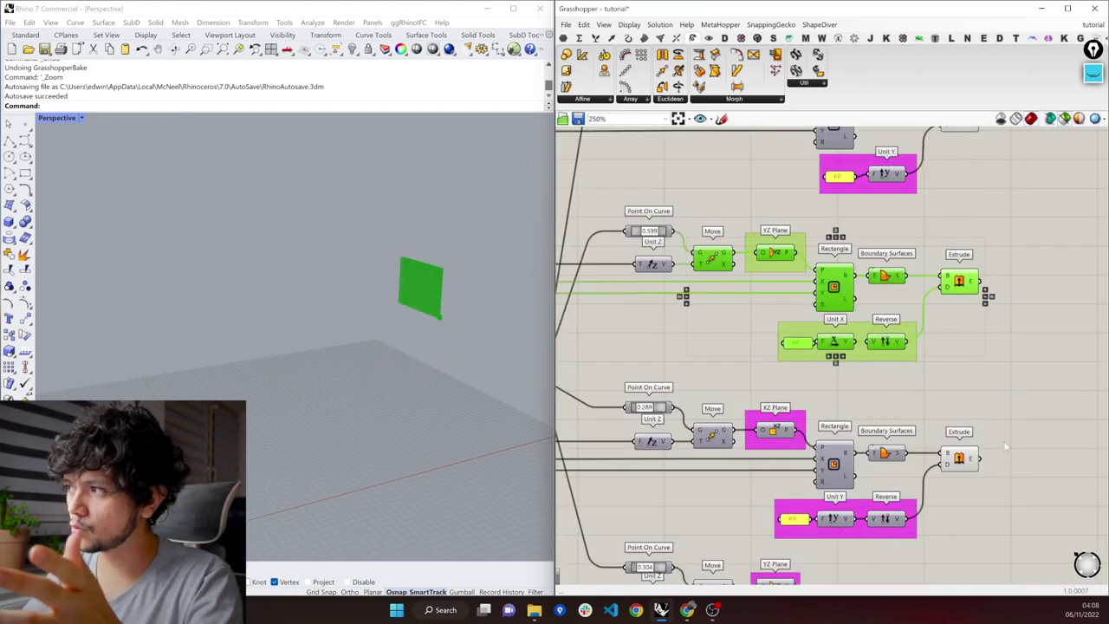
drag(994, 531, 718, 428)
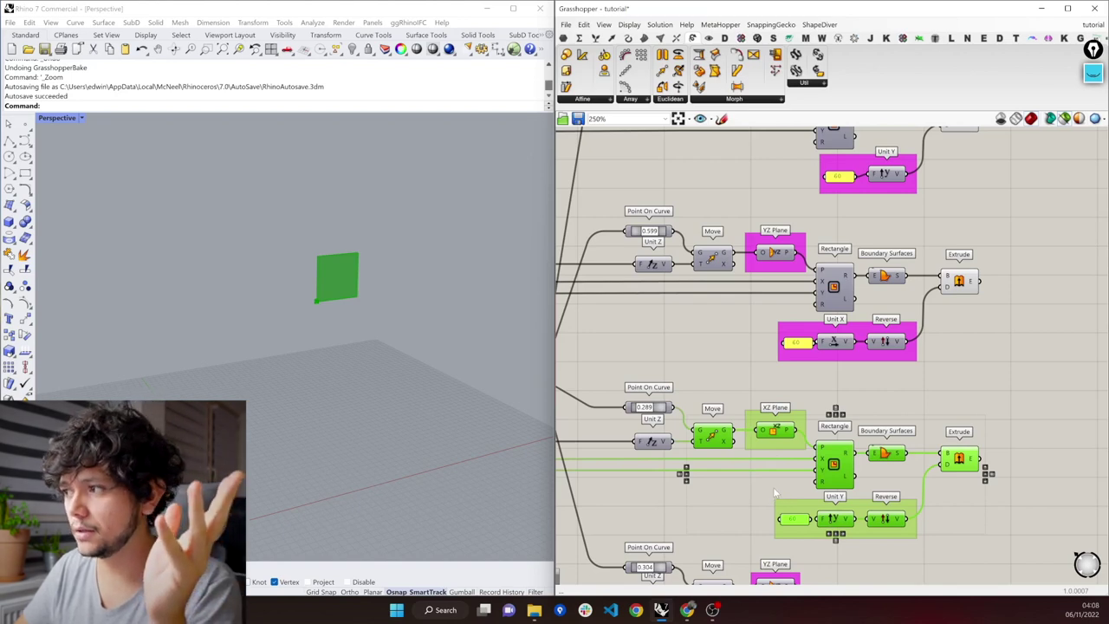
scroll(736, 451, down, 2)
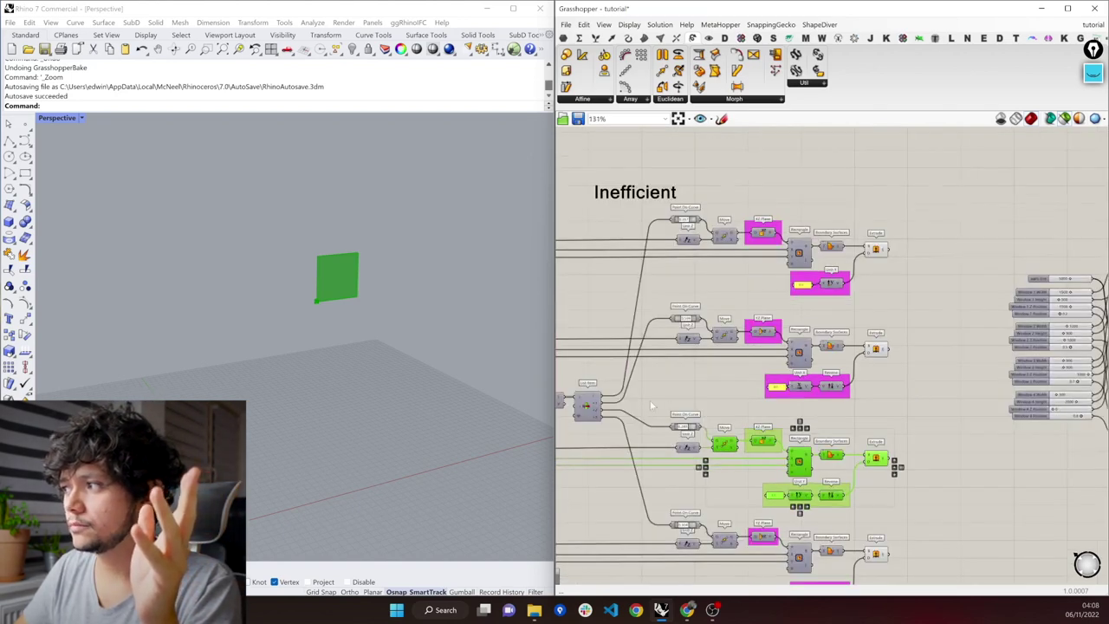
Return to the semi-efficient workflow and compare the preview of its window Rectangle component with the Orient result
scroll(736, 447, down, 1)
right_drag(976, 344, 711, 347)
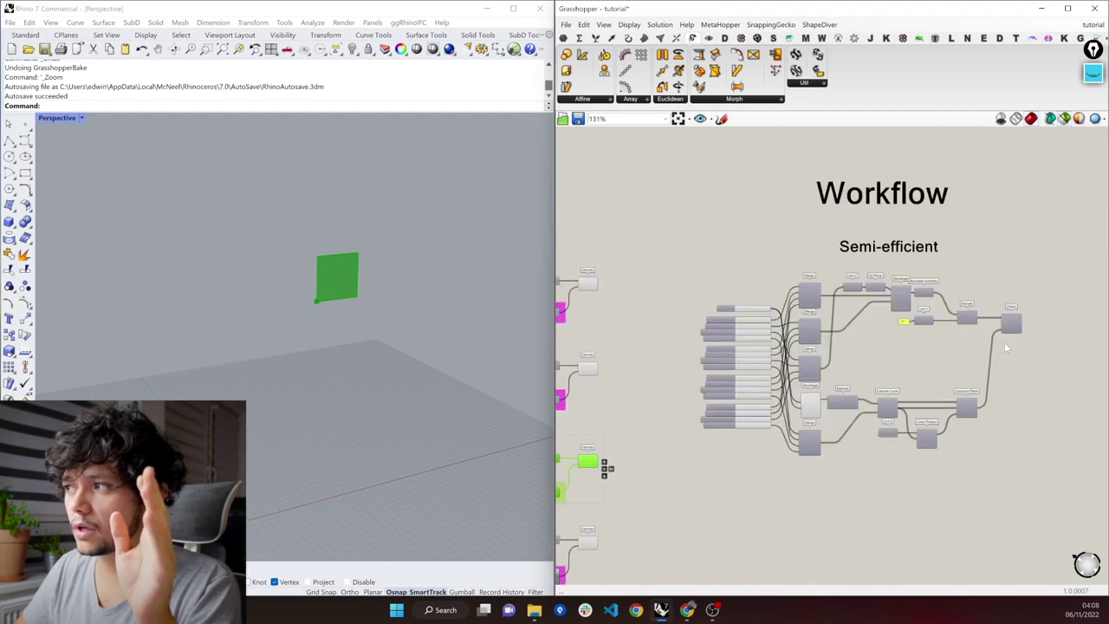
scroll(884, 299, up, 3)
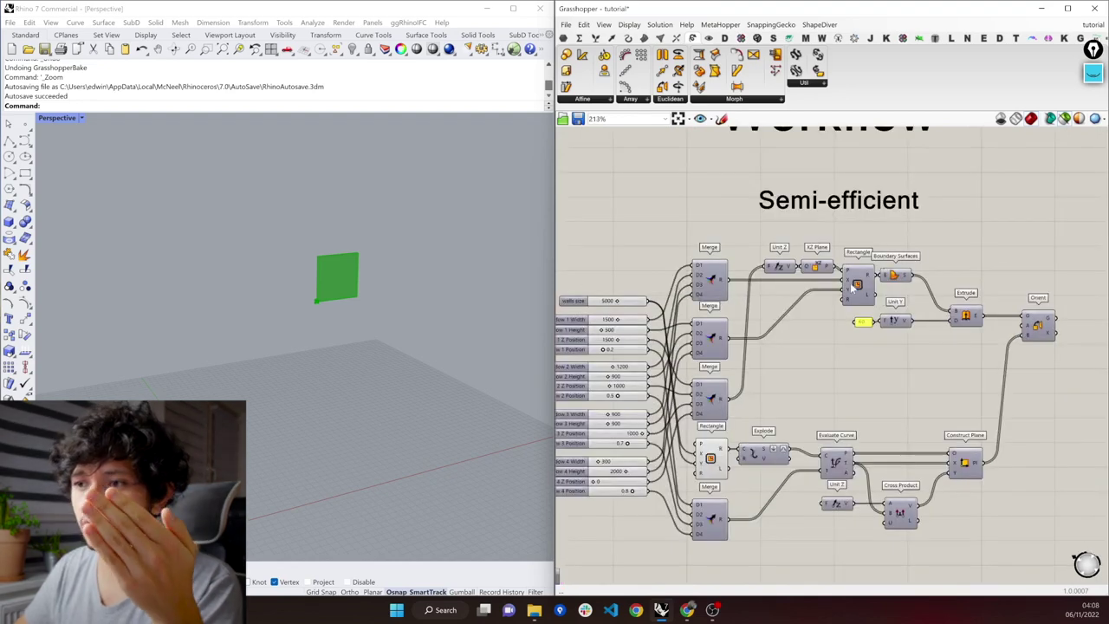
click(855, 286)
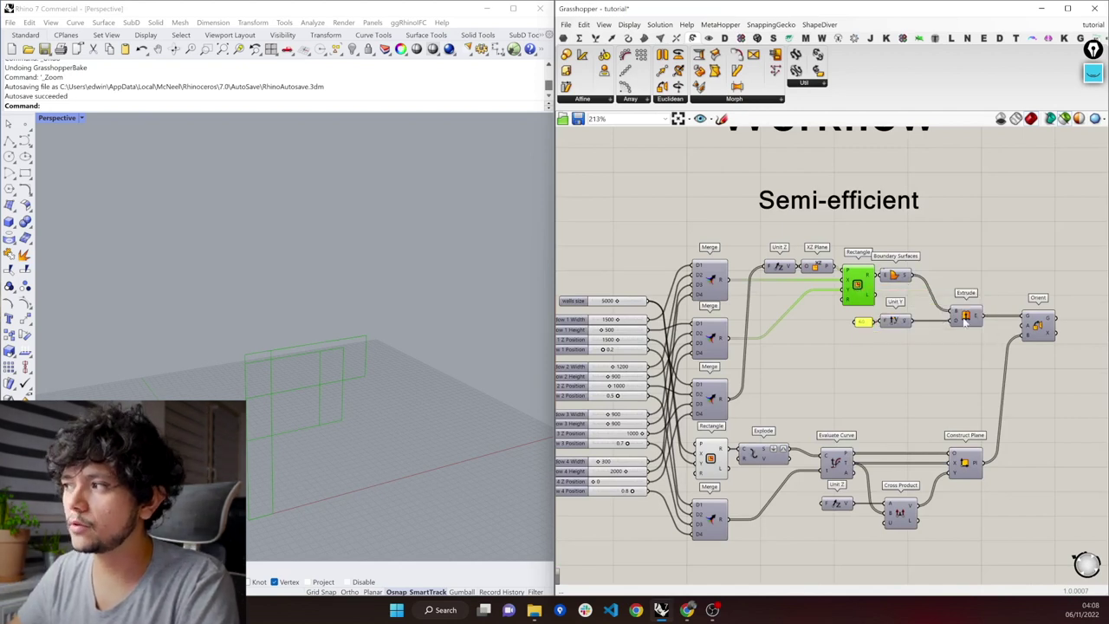
click(1046, 322)
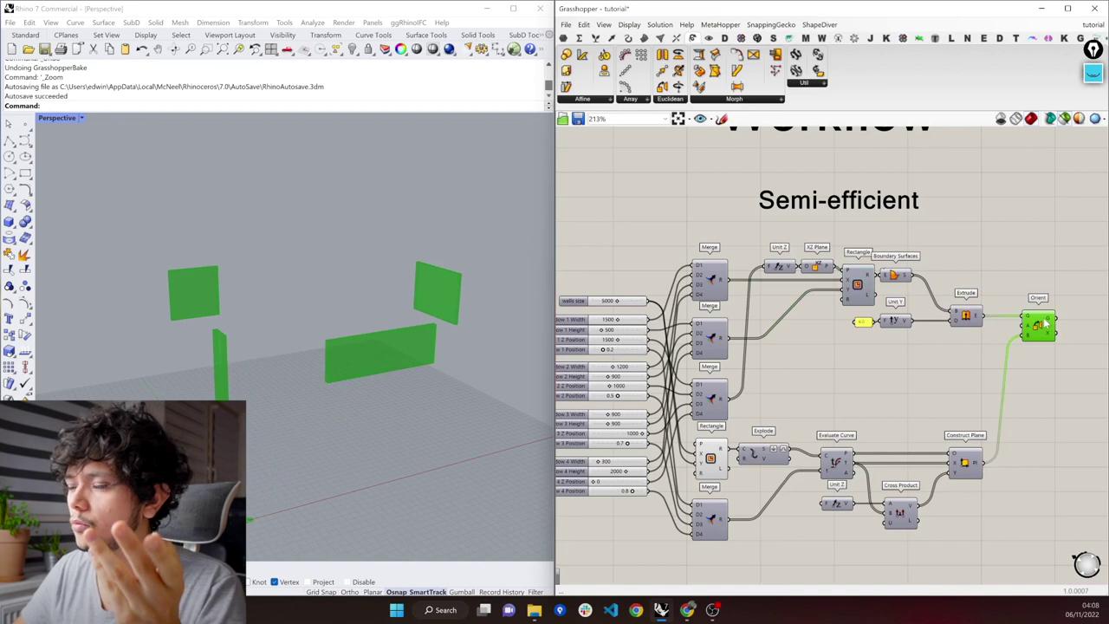
right_drag(894, 365, 819, 357)
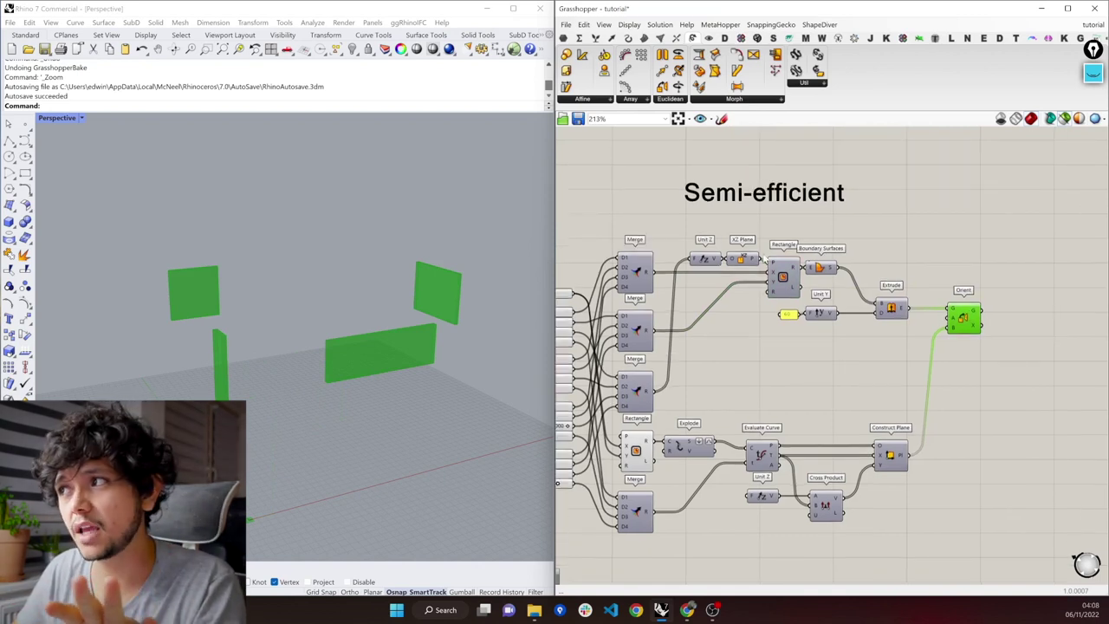
drag(846, 224, 643, 165)
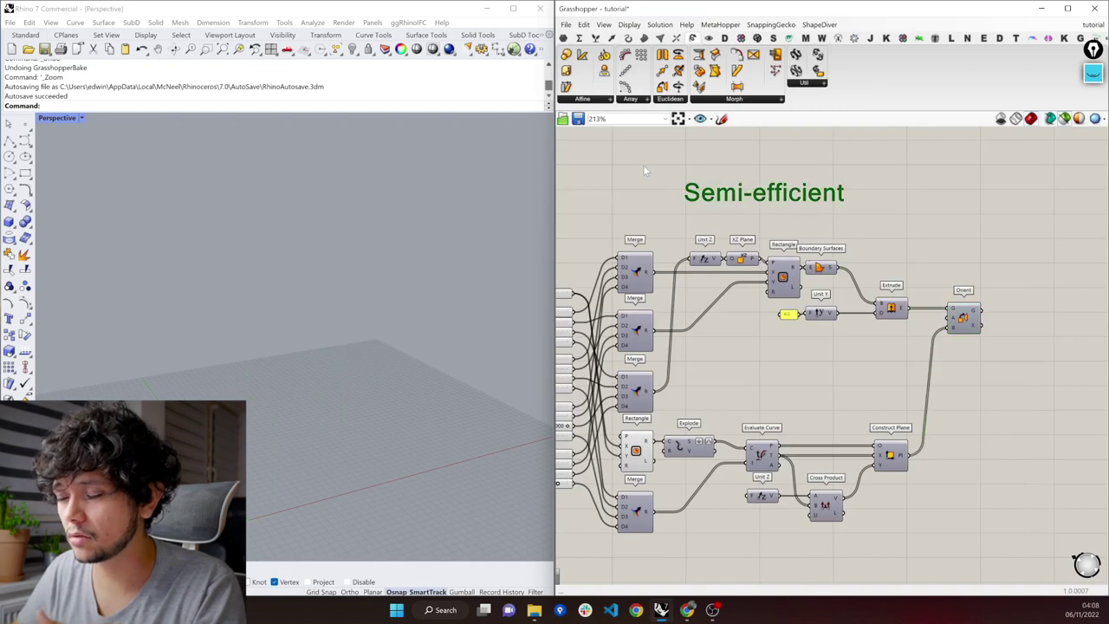
Go to the Efficient workflow and look over its component chain from the window sliders through to Transform
right_drag(771, 381, 803, 378)
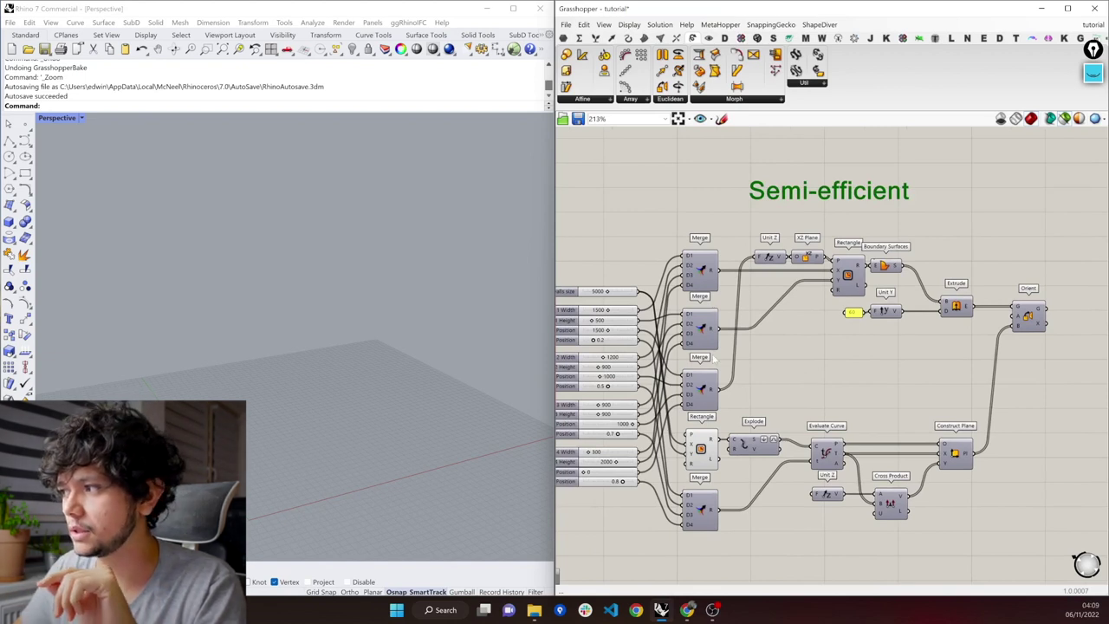
scroll(715, 358, down, 2)
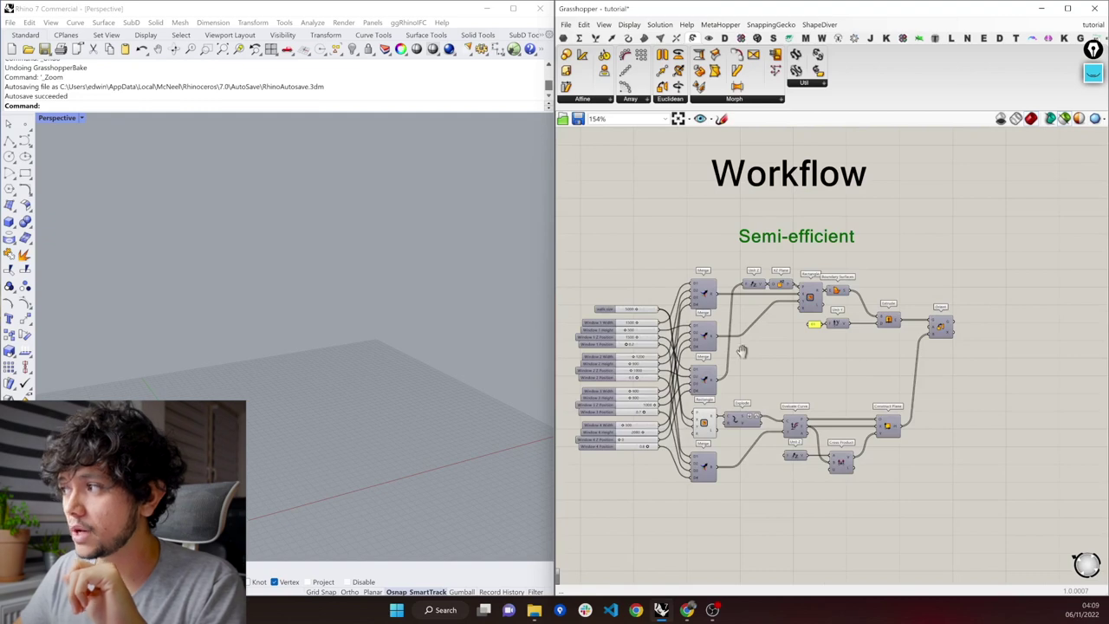
right_drag(741, 350, 495, 347)
right_drag(886, 332, 688, 315)
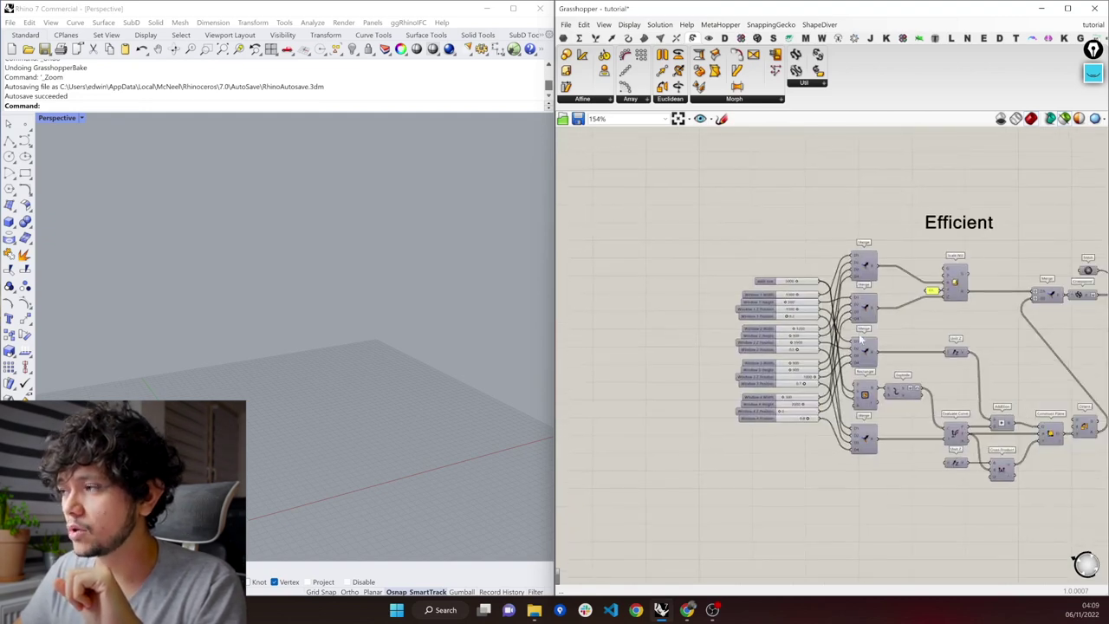
scroll(866, 342, up, 1)
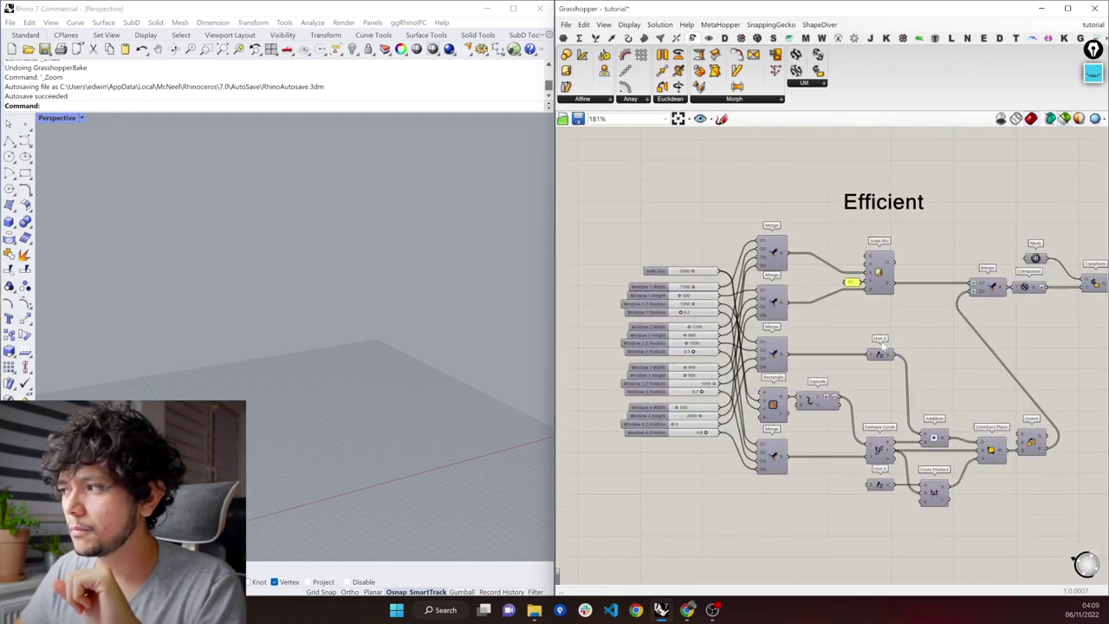
right_drag(899, 346, 887, 348)
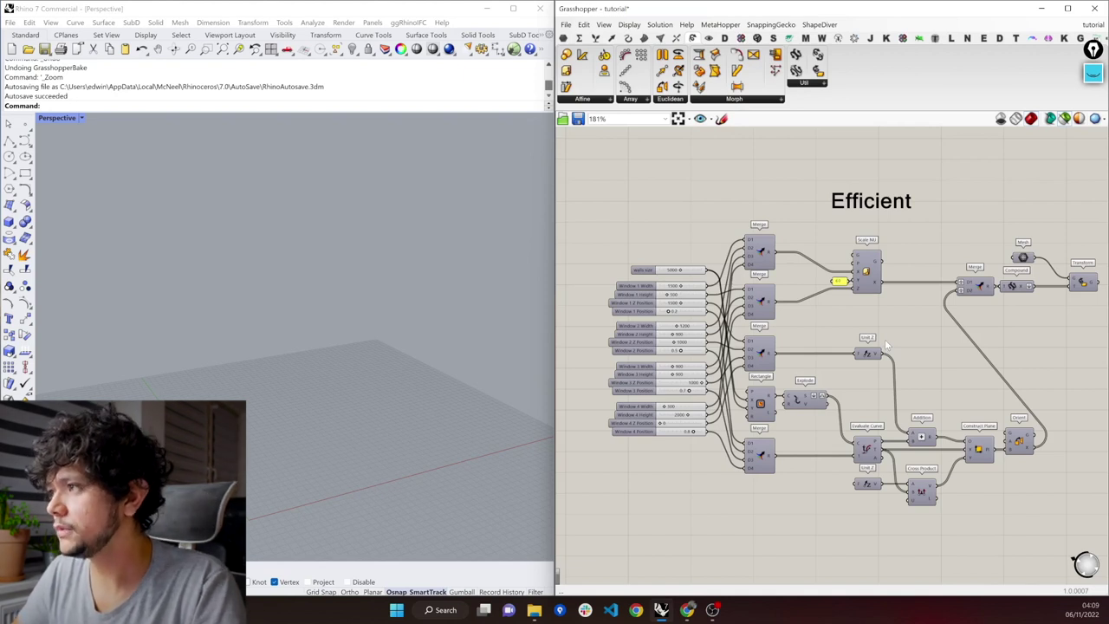
right_drag(890, 365, 889, 362)
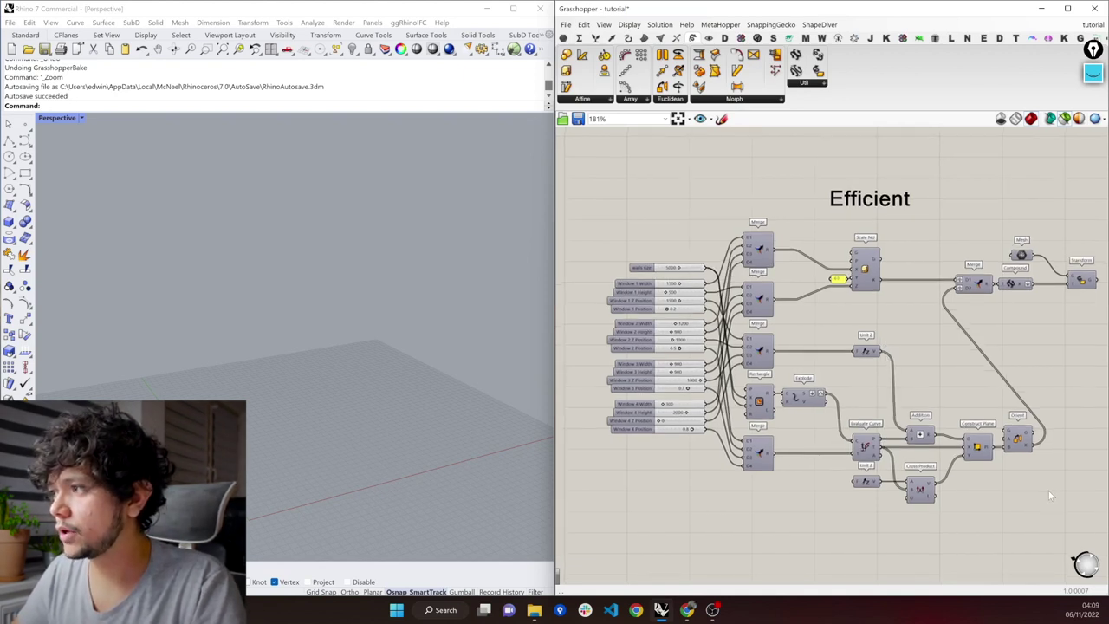
Examine the plane-building group from Explode to Orient, along with the Unit Z component that feeds Addition
drag(1047, 492, 784, 382)
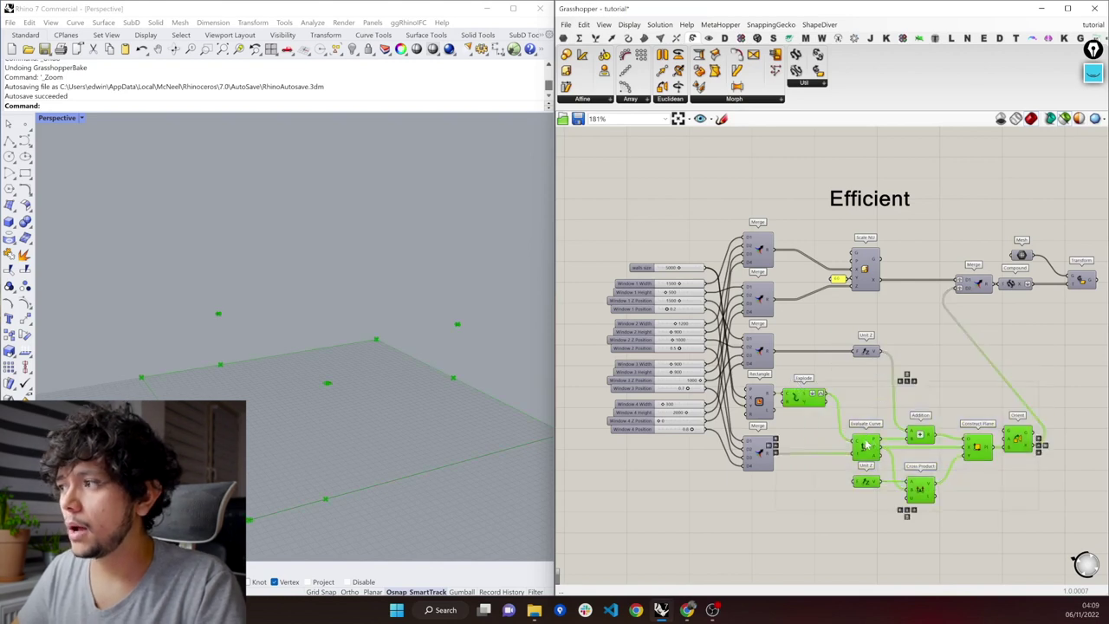
click(863, 352)
click(863, 352)
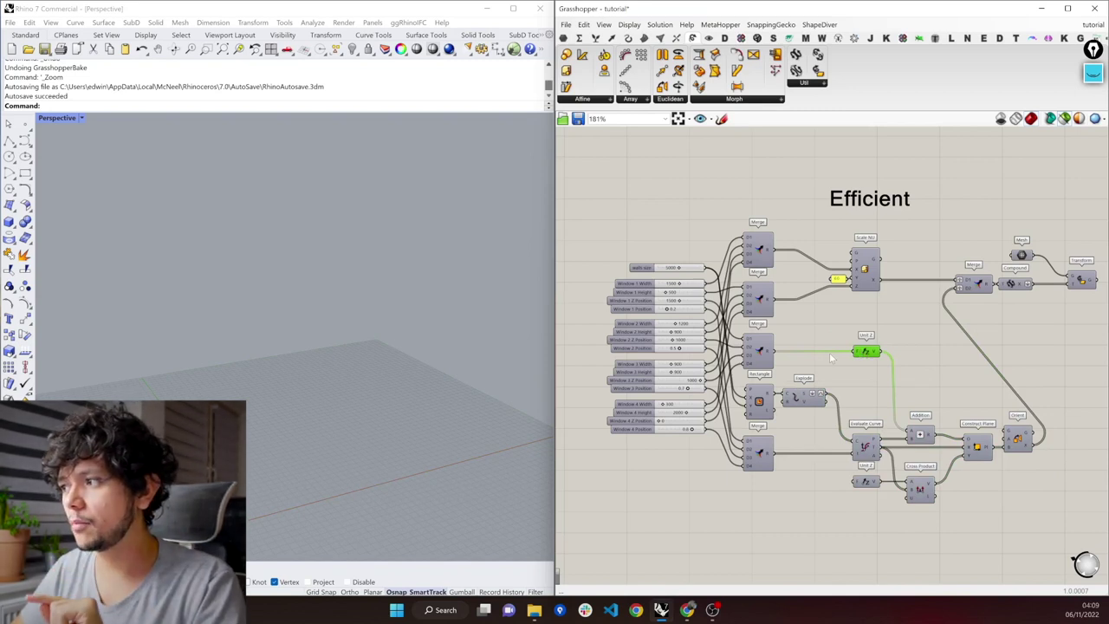
Preview the Evaluate Curve, Explode and Addition results, and examine the Construct Plane output and Orient's transform data
click(923, 436)
click(864, 447)
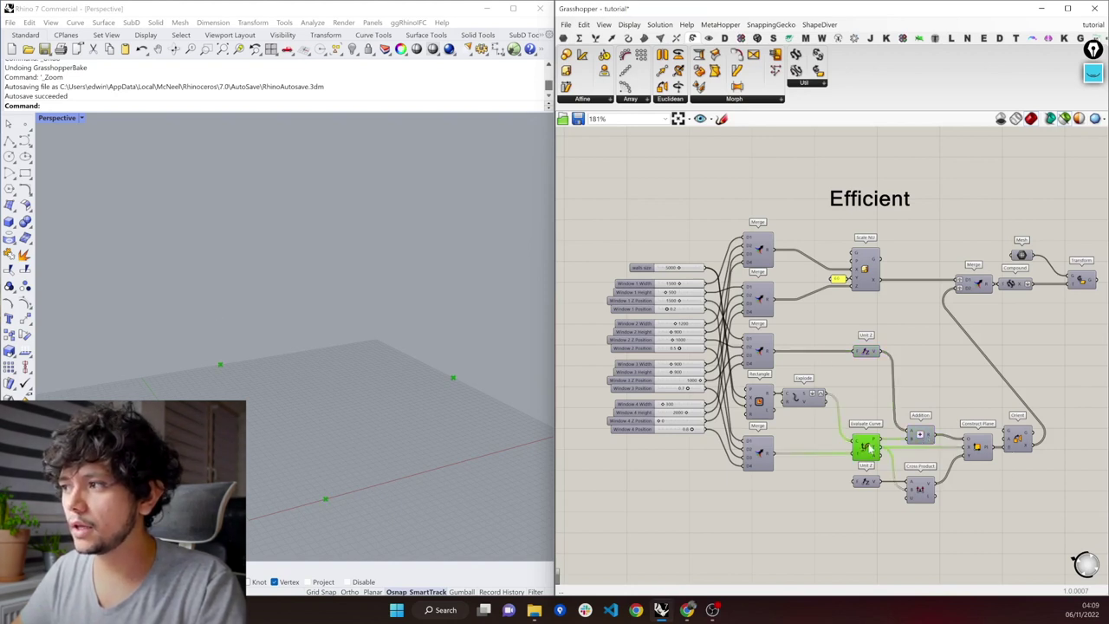
shift+click(799, 398)
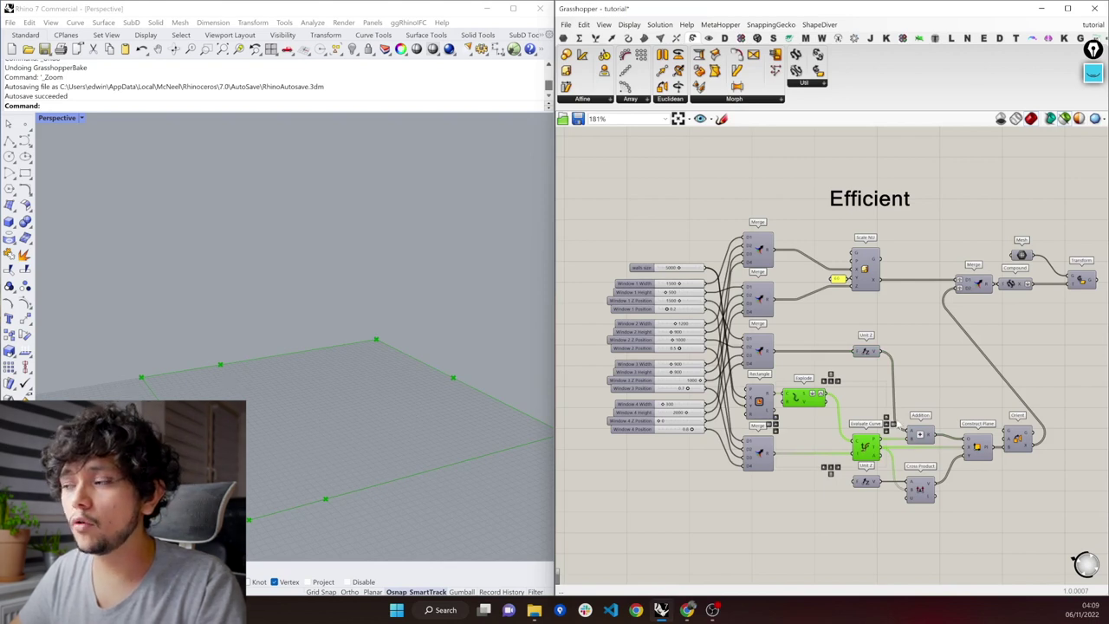
shift+click(921, 436)
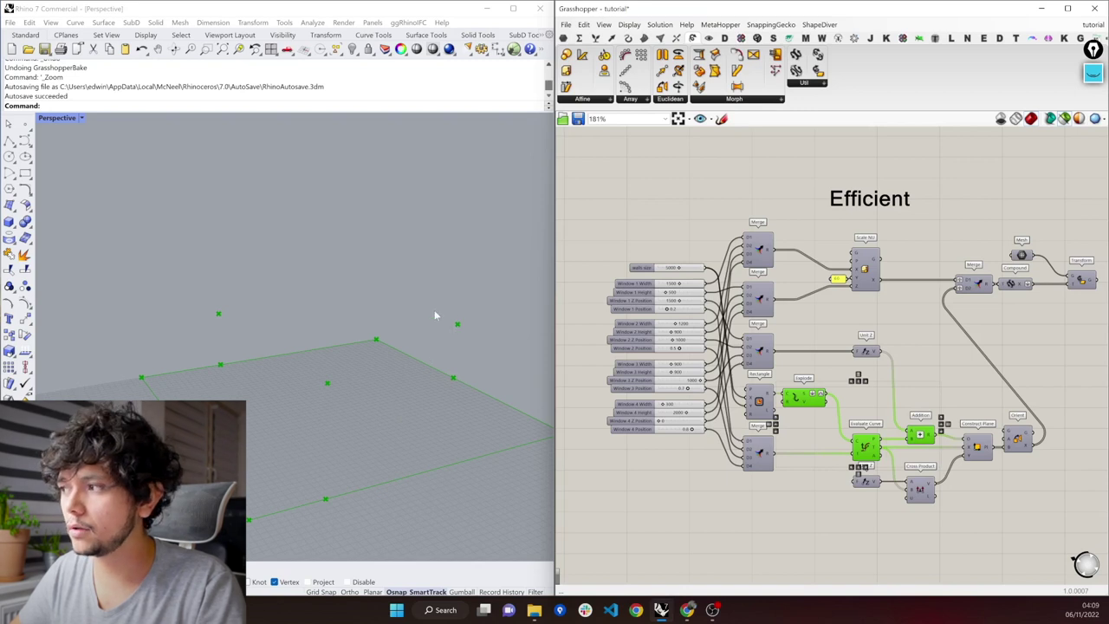
click(980, 446)
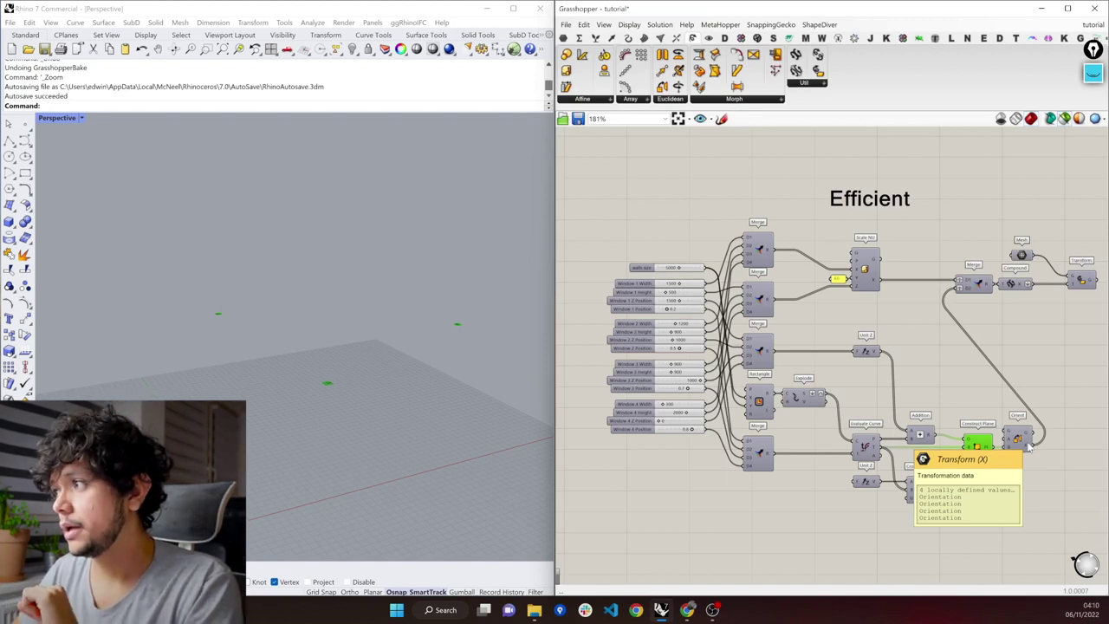
right_drag(953, 327, 913, 347)
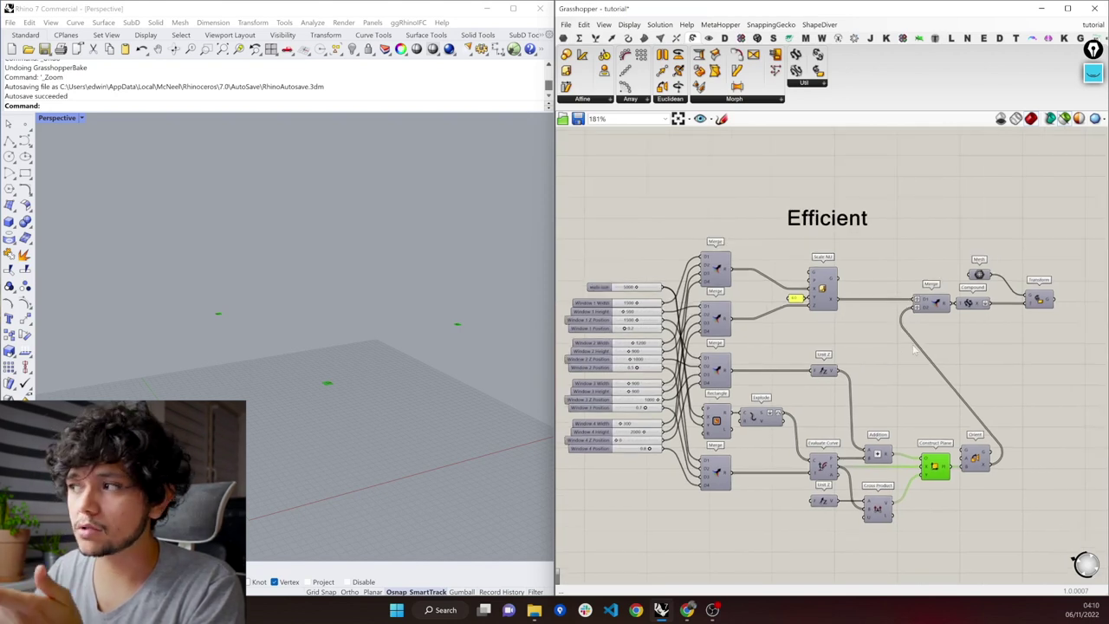
Examine the Scale NU component's X, Y and Z scale factor inputs and its link to Merge
scroll(689, 309, up, 1)
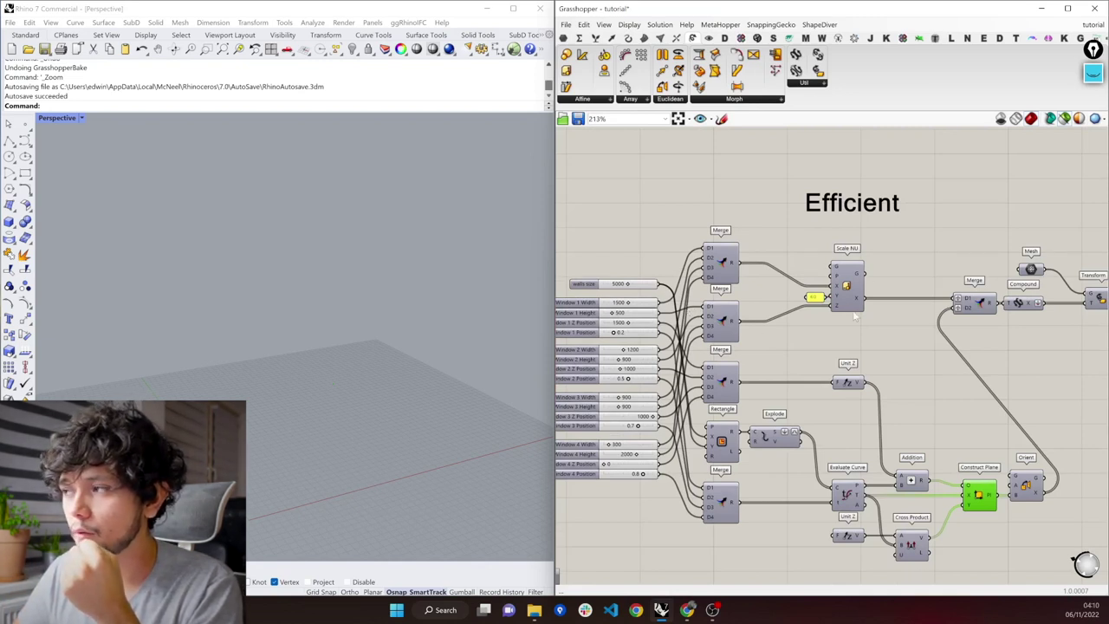
drag(801, 240, 889, 345)
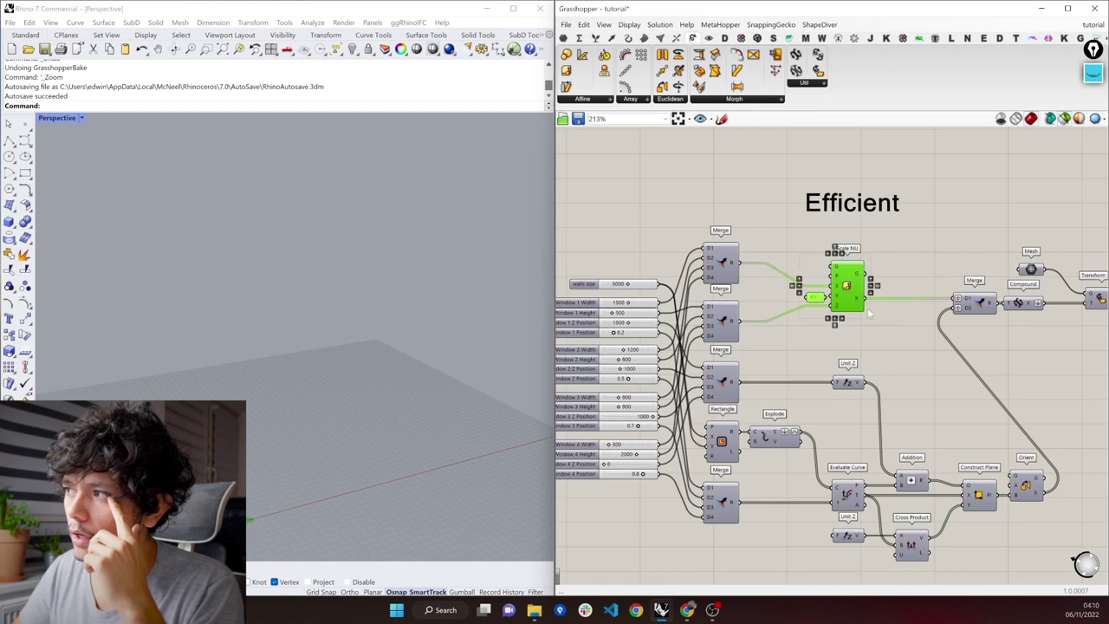
right_drag(836, 317, 870, 308)
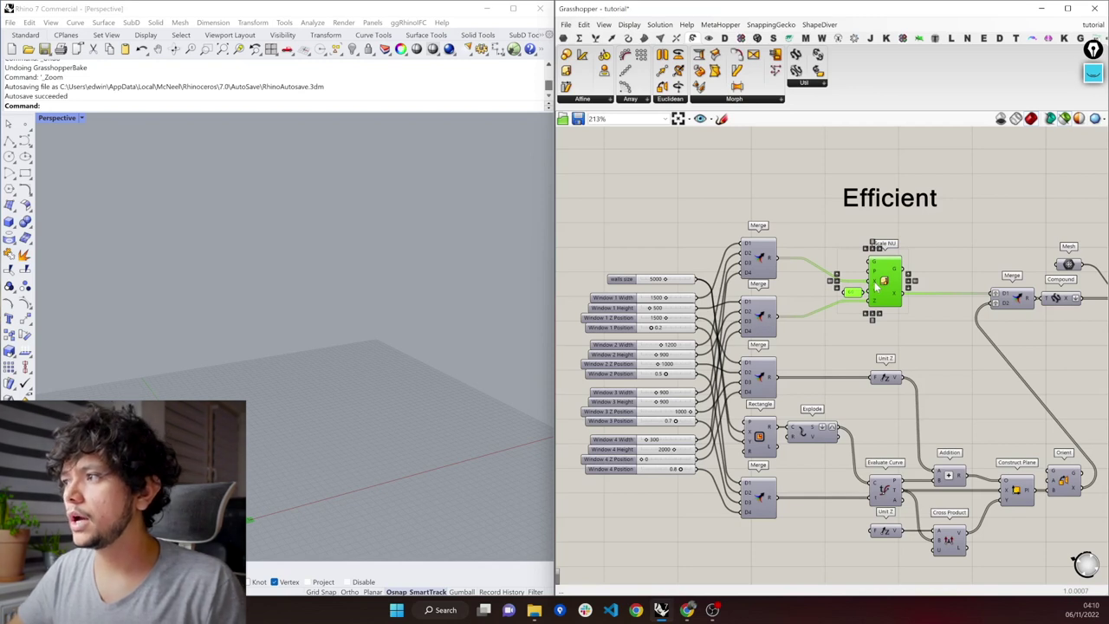
mouse_move(875, 313)
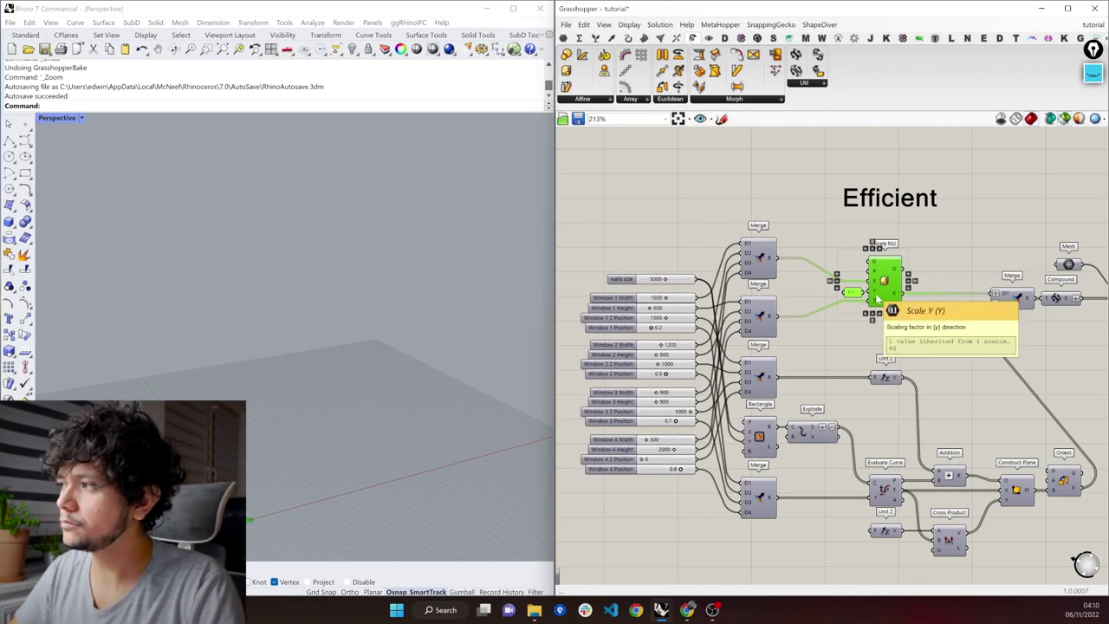
right_drag(925, 310, 857, 292)
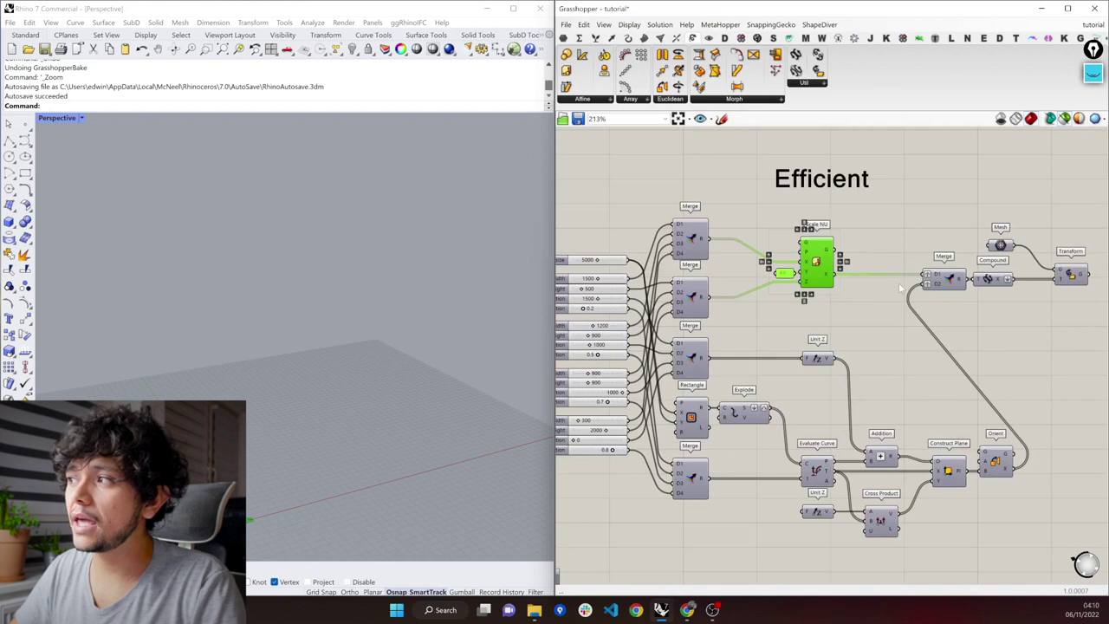
Move the Mesh component clear of the Compound chain and inspect its box up close in the Rhino viewport
drag(1001, 245, 997, 198)
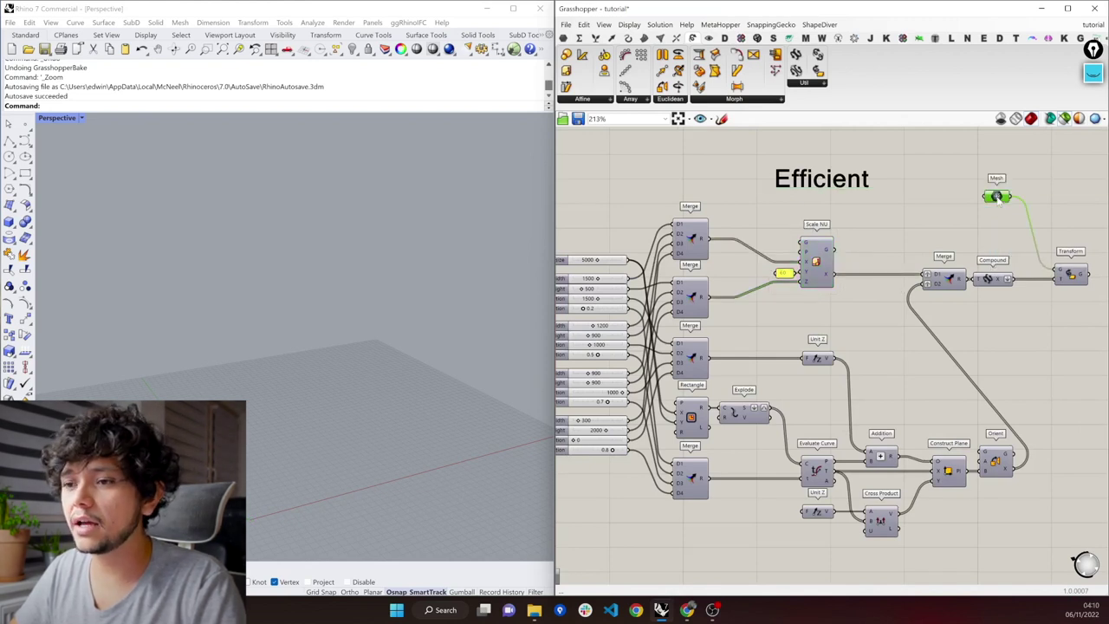
middle_click(998, 198)
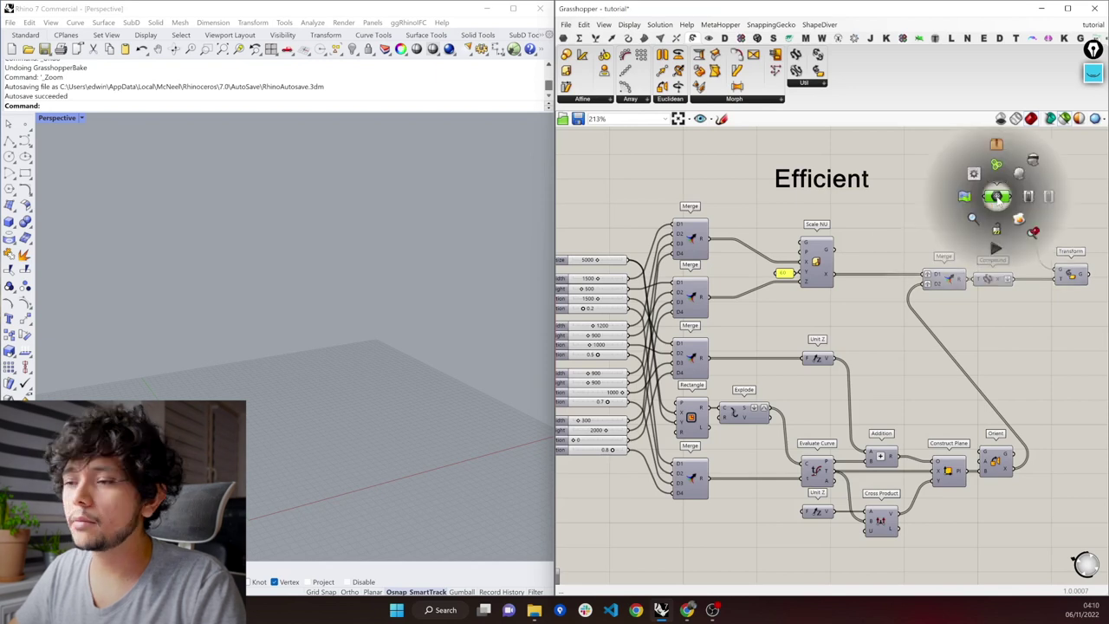
click(1035, 240)
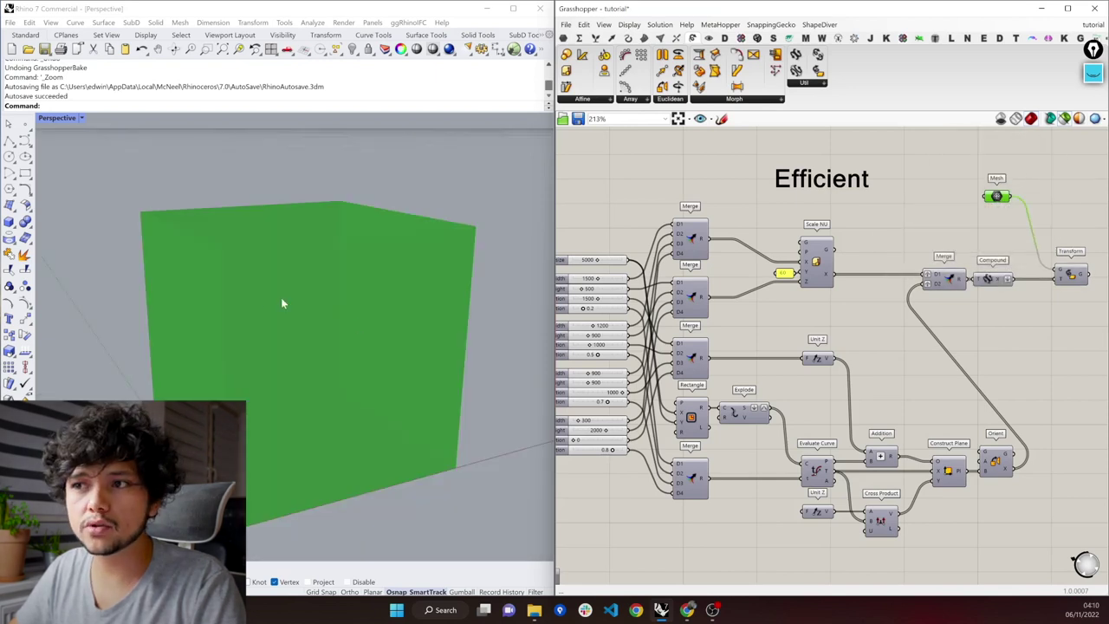
right_drag(247, 324, 255, 330)
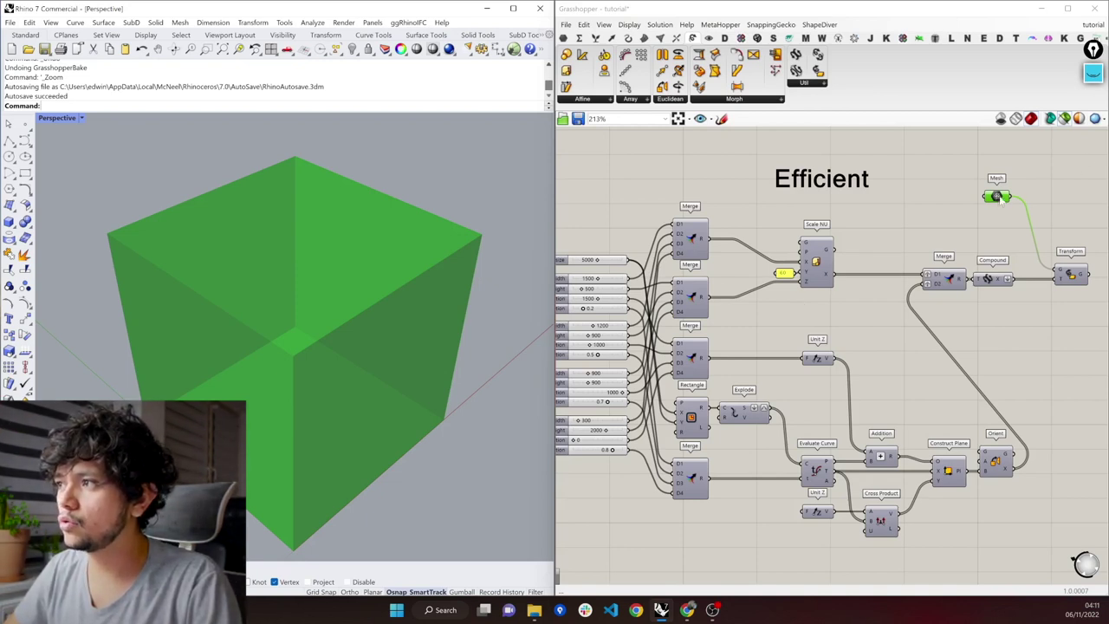
Connect the Mesh component to Scale NU's geometry input and inspect the scaled window meshes in the viewport
key(ctrl+z)
drag(749, 219, 803, 249)
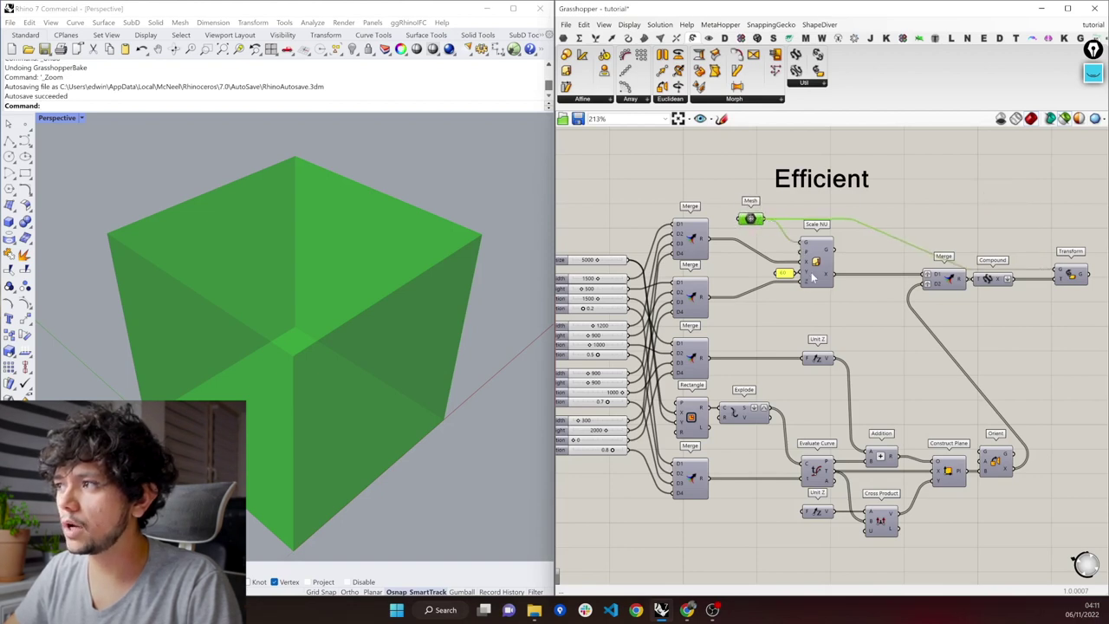
click(817, 270)
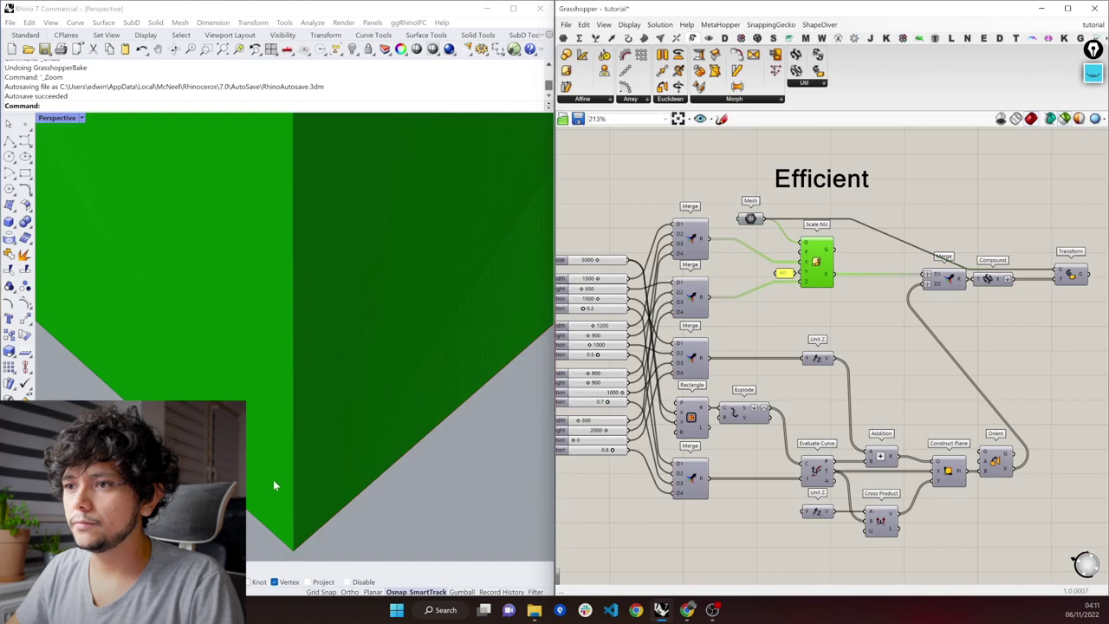
scroll(286, 475, down, 2)
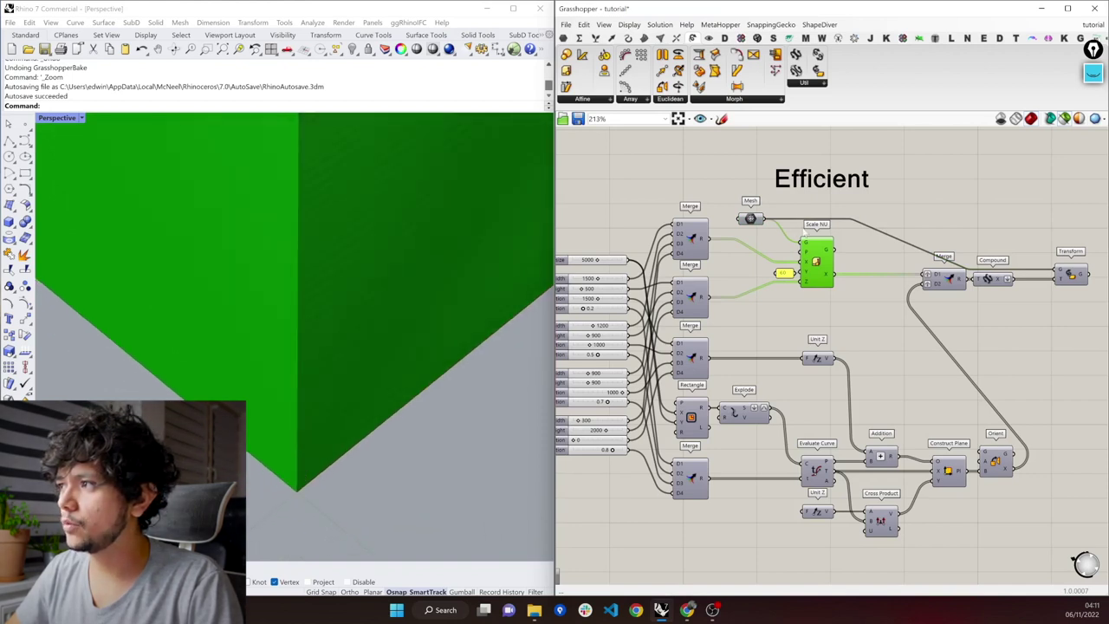
middle_click(806, 232)
click(833, 269)
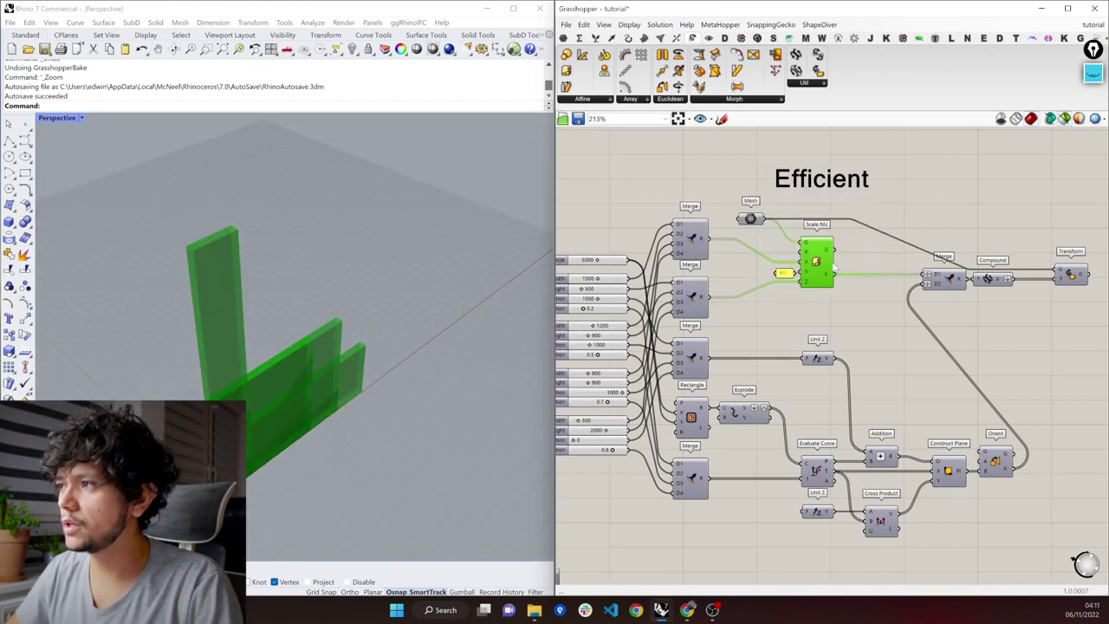
right_drag(276, 342, 239, 350)
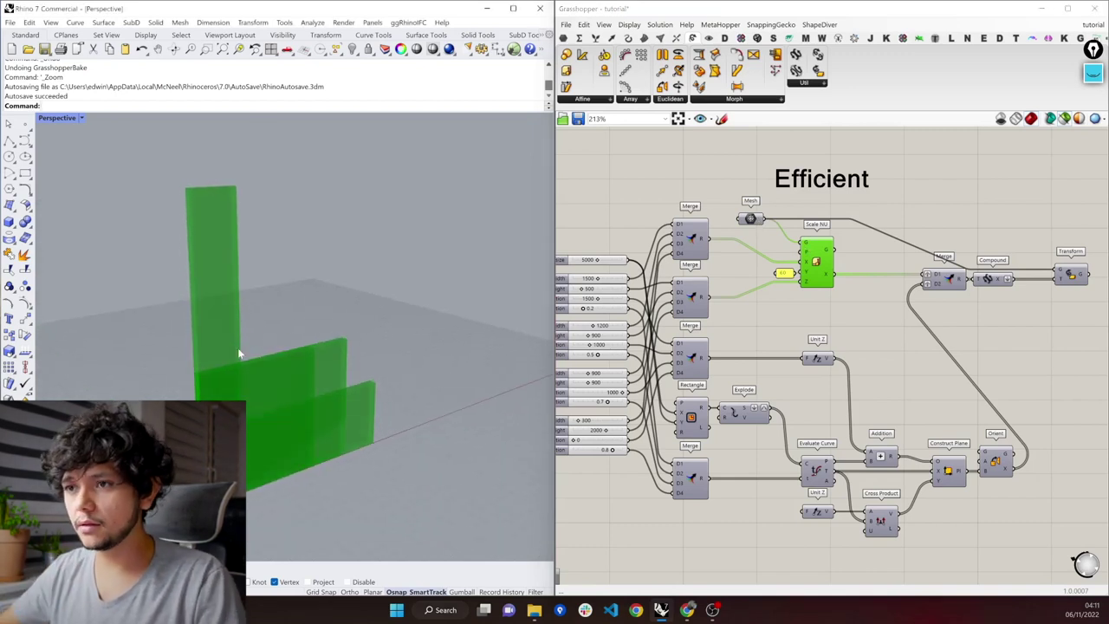
Undo the connection between the Mesh component and Scale NU's geometry input
key(F7)
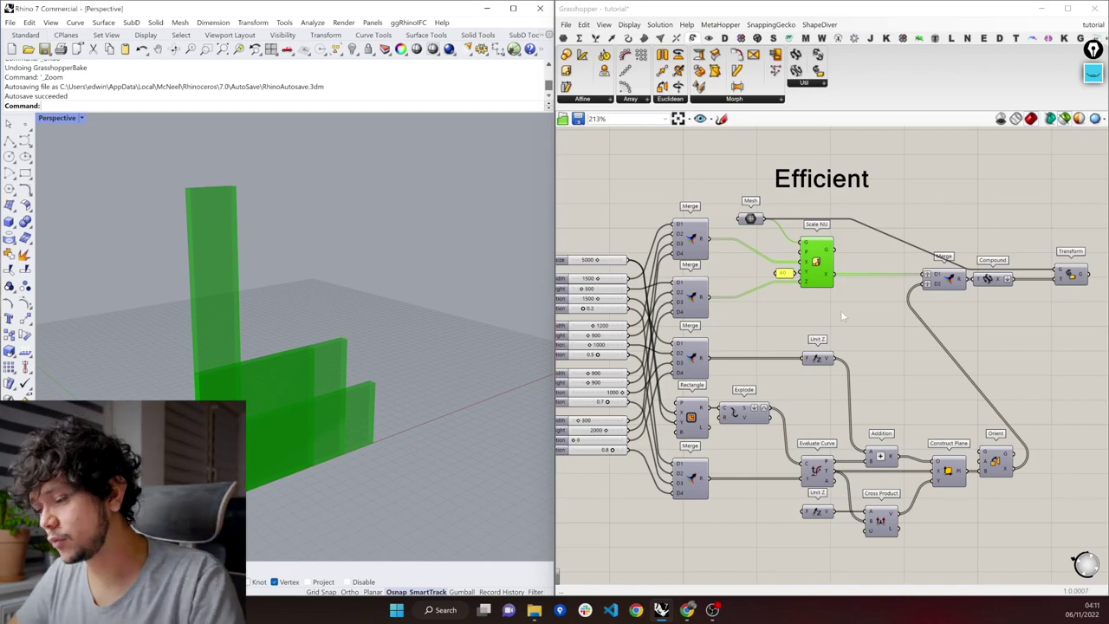
key(ctrl+z)
key(ctrl+z)
key(ctrl+z)
key(ctrl+z)
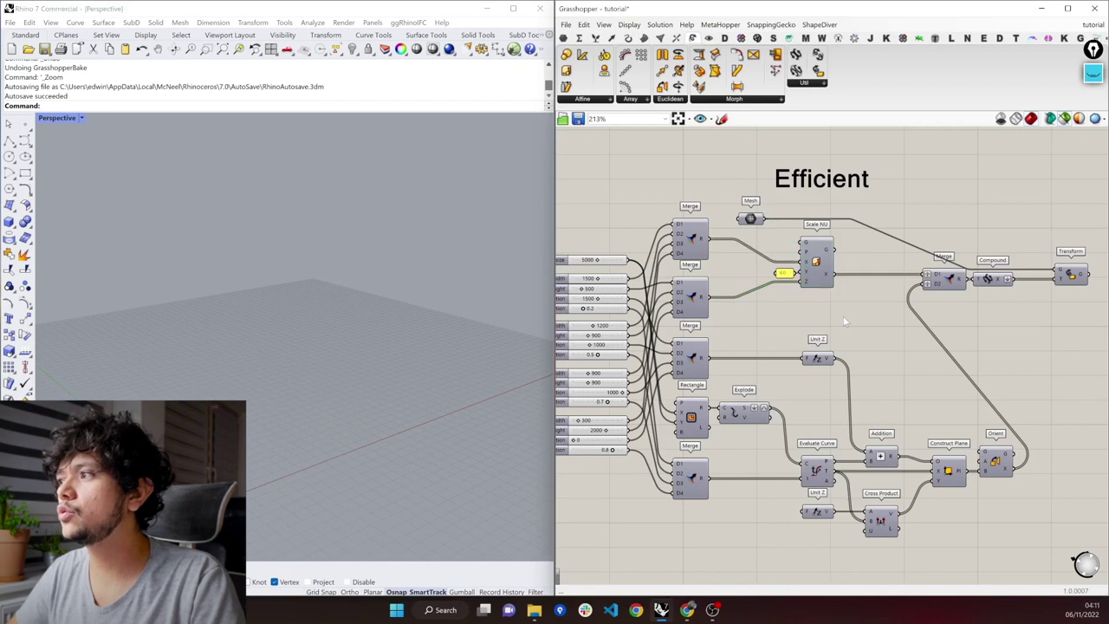
Undo the move that took the Mesh component away from Compound
right_drag(1001, 282, 875, 277)
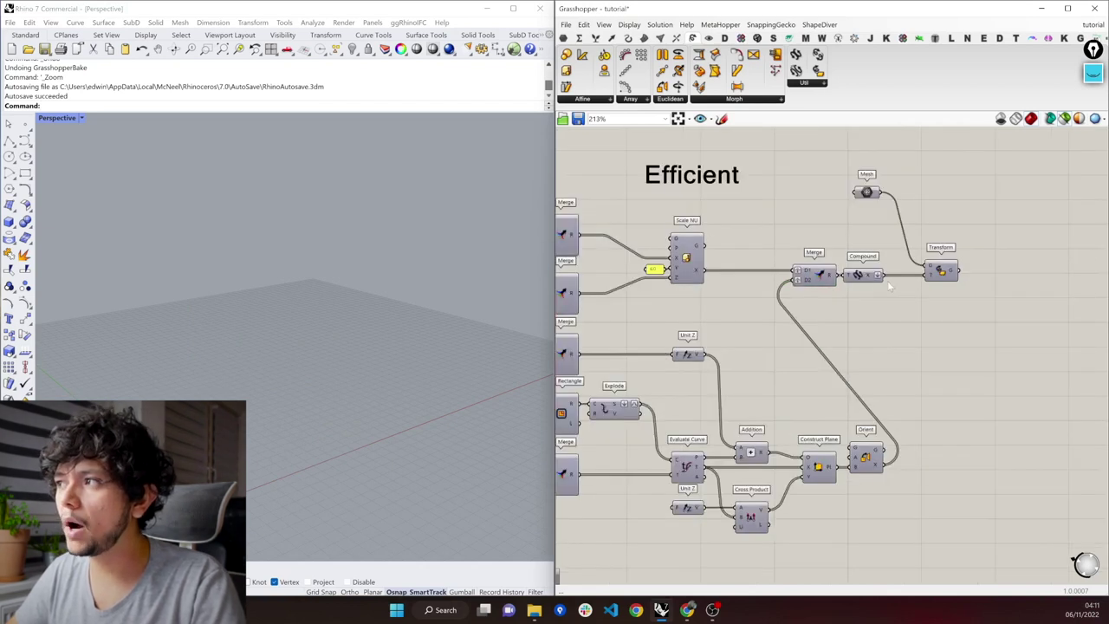
key(ctrl+z)
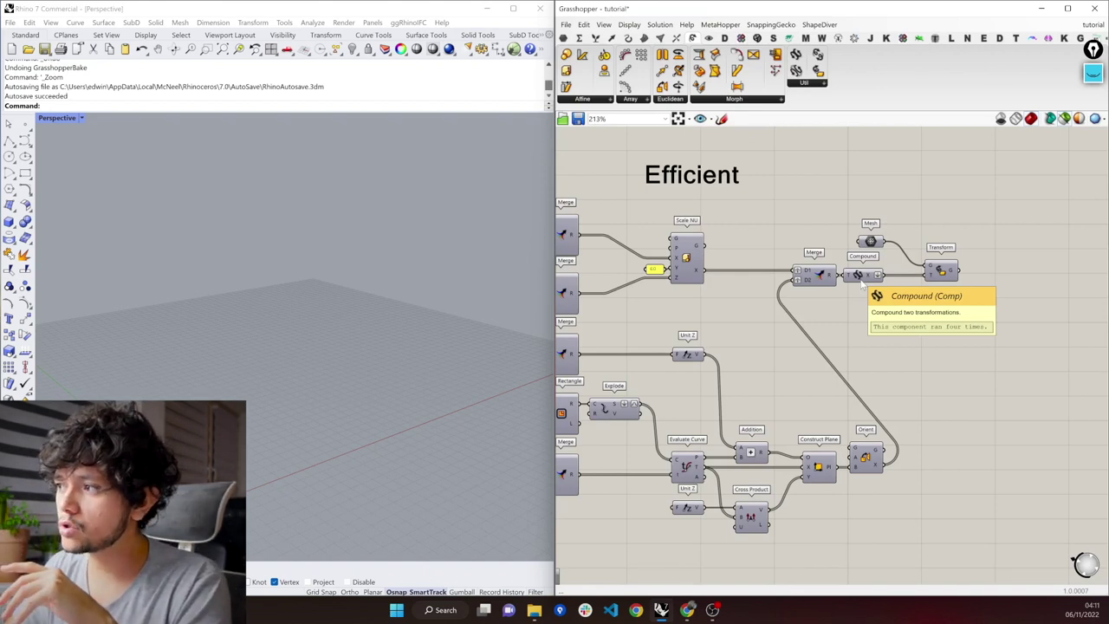
Examine the scaling and translation matrices and the transform components in the Base Transformations section
scroll(980, 454, down, 6)
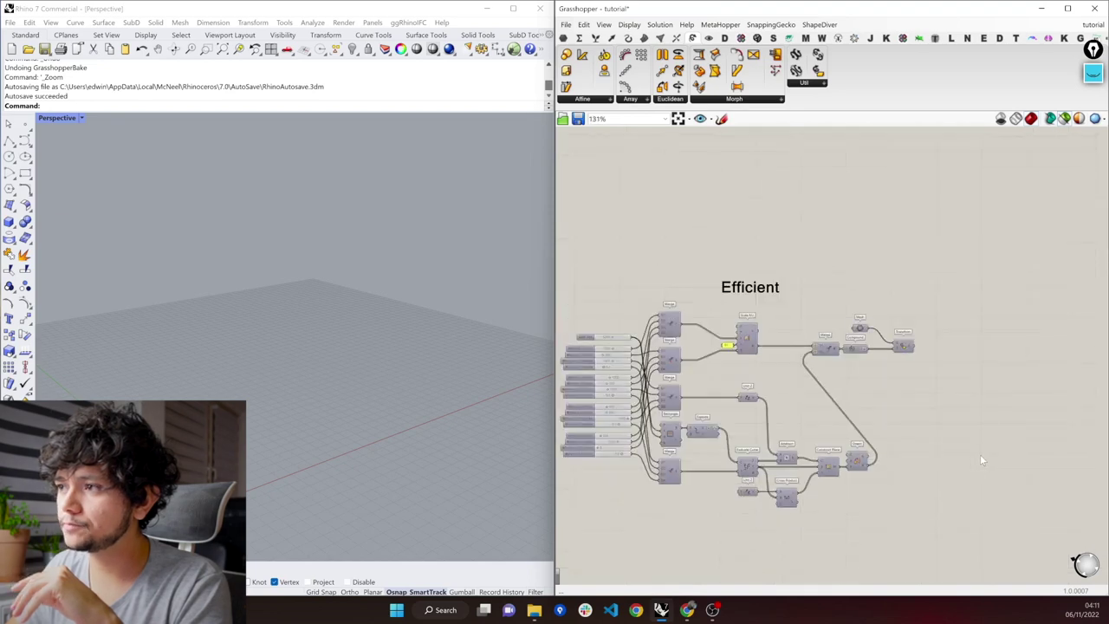
scroll(974, 450, down, 1)
scroll(720, 338, left, 2)
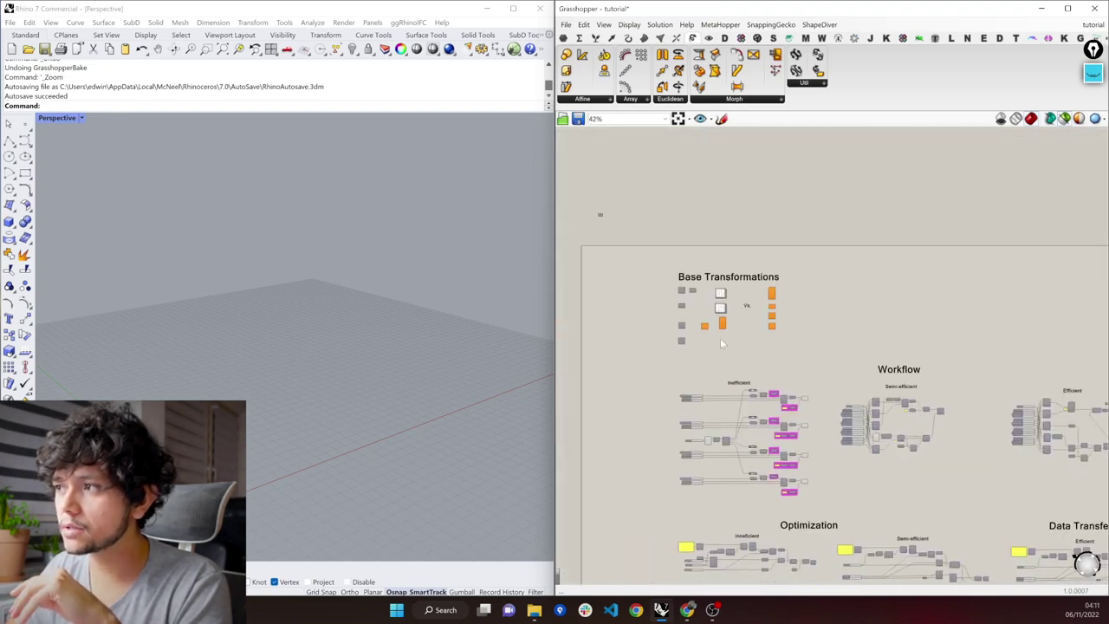
scroll(642, 295, up, 6)
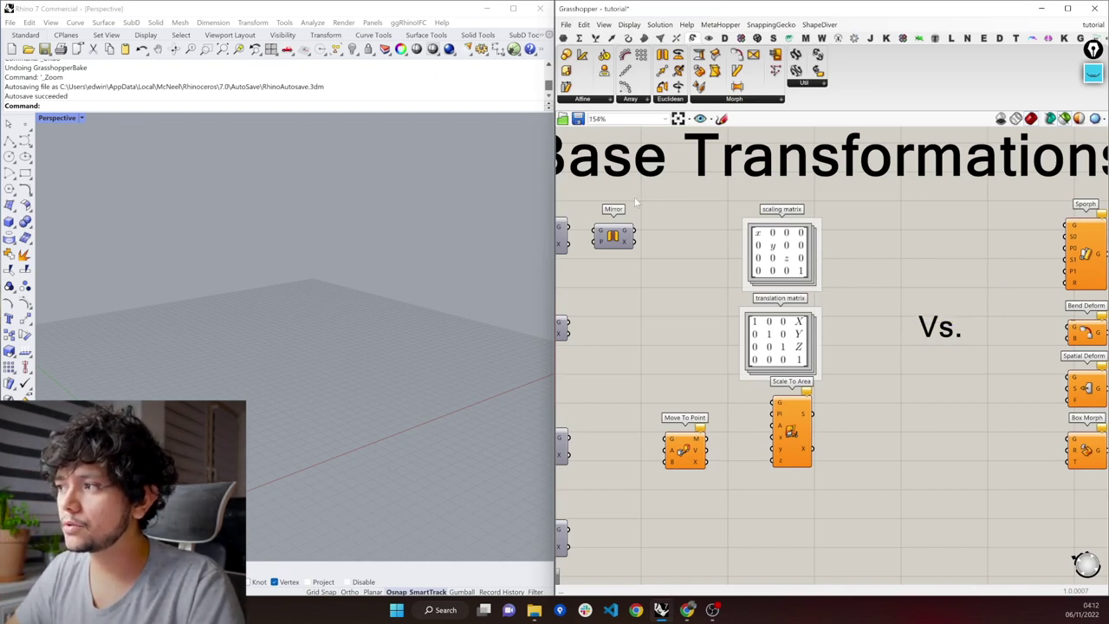
scroll(635, 202, down, 6)
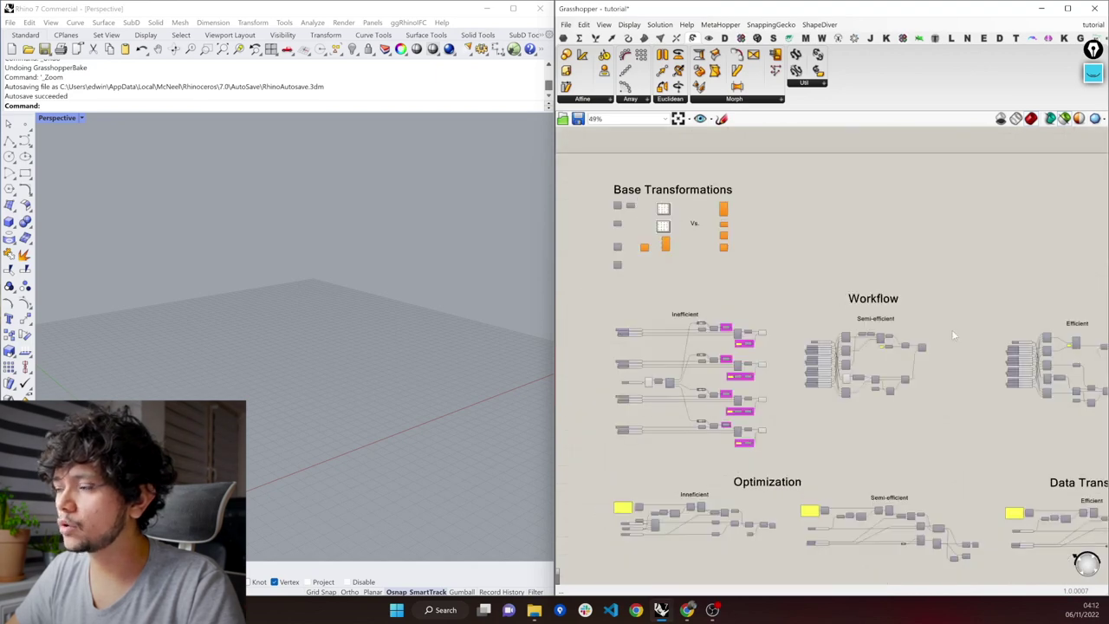
Examine the Merge component that joins the Scale NU and Orient transforms in the Efficient workflow
right_drag(953, 336, 763, 303)
scroll(897, 308, up, 8)
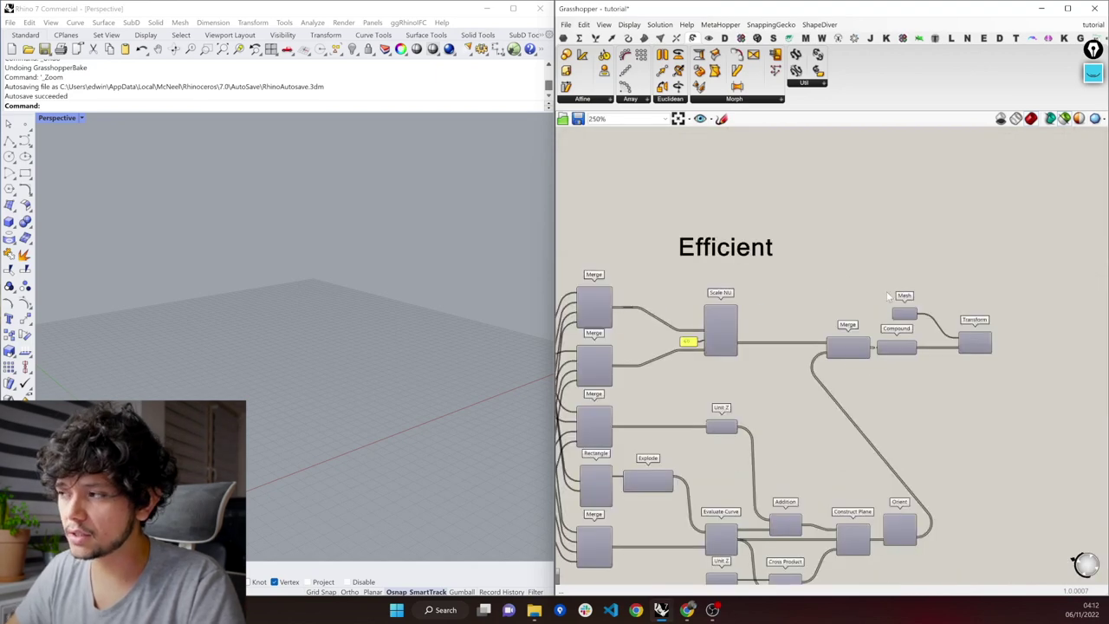
scroll(888, 297, up, 2)
right_drag(917, 326, 889, 221)
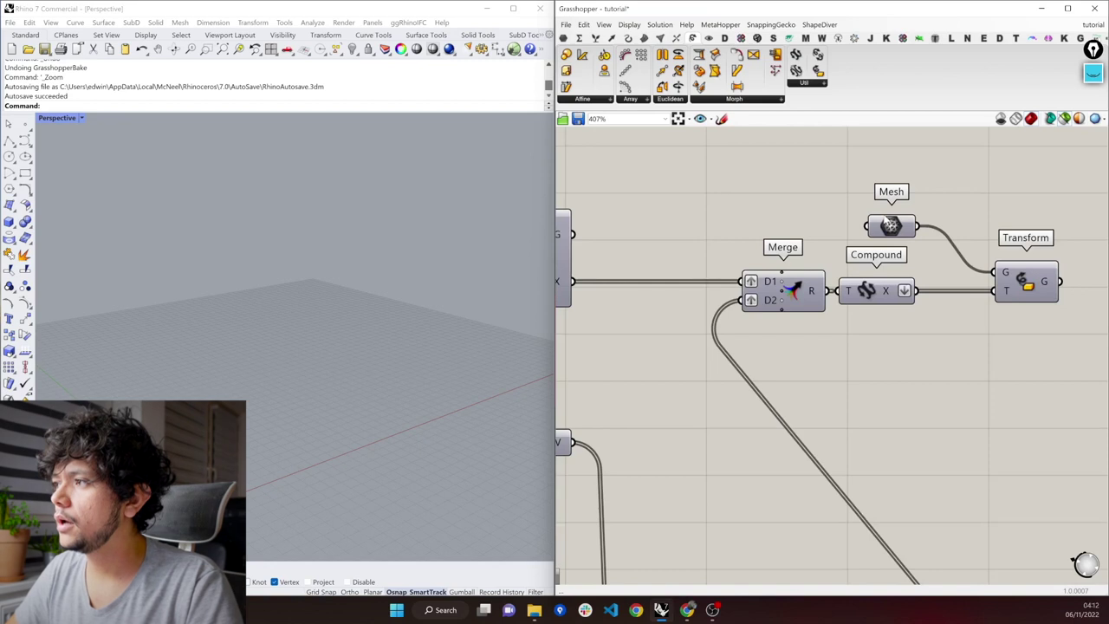
scroll(962, 290, down, 1)
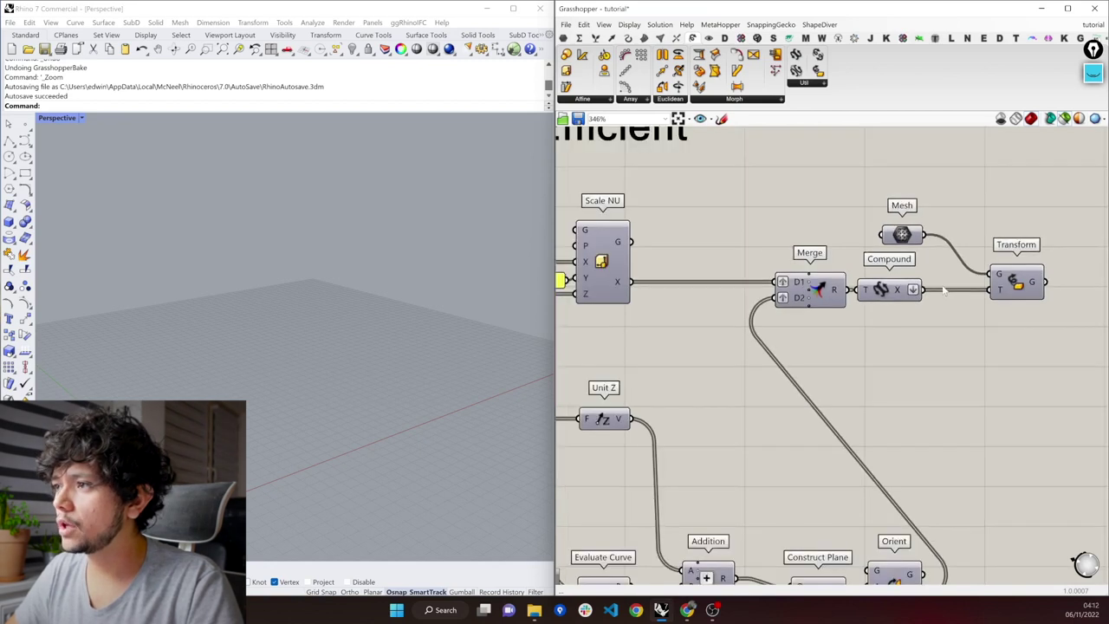
drag(884, 344, 753, 241)
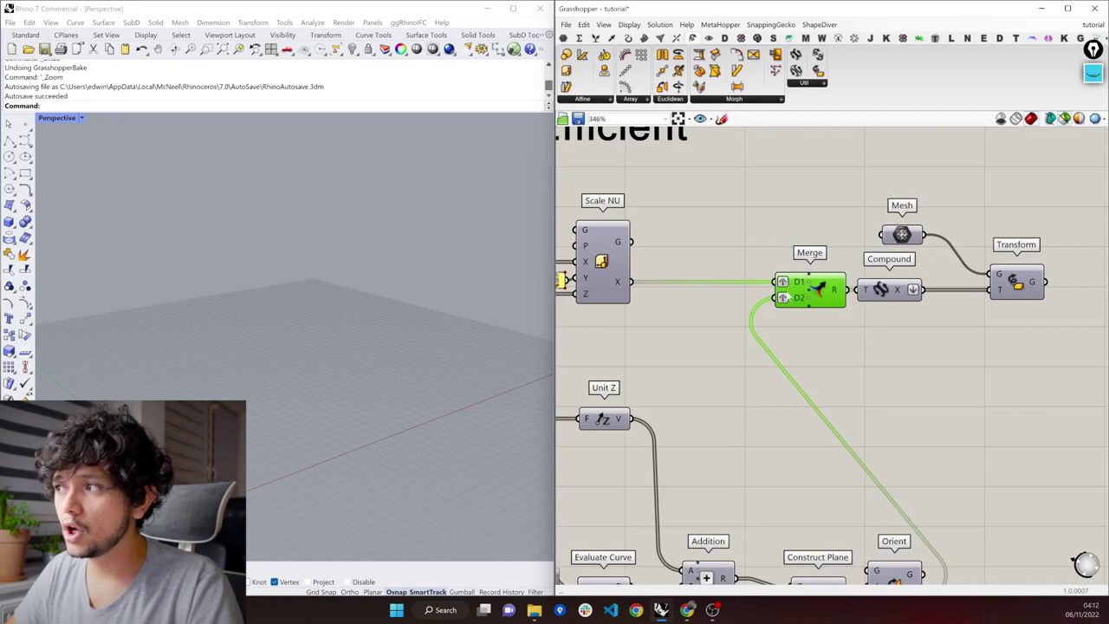
mouse_move(839, 295)
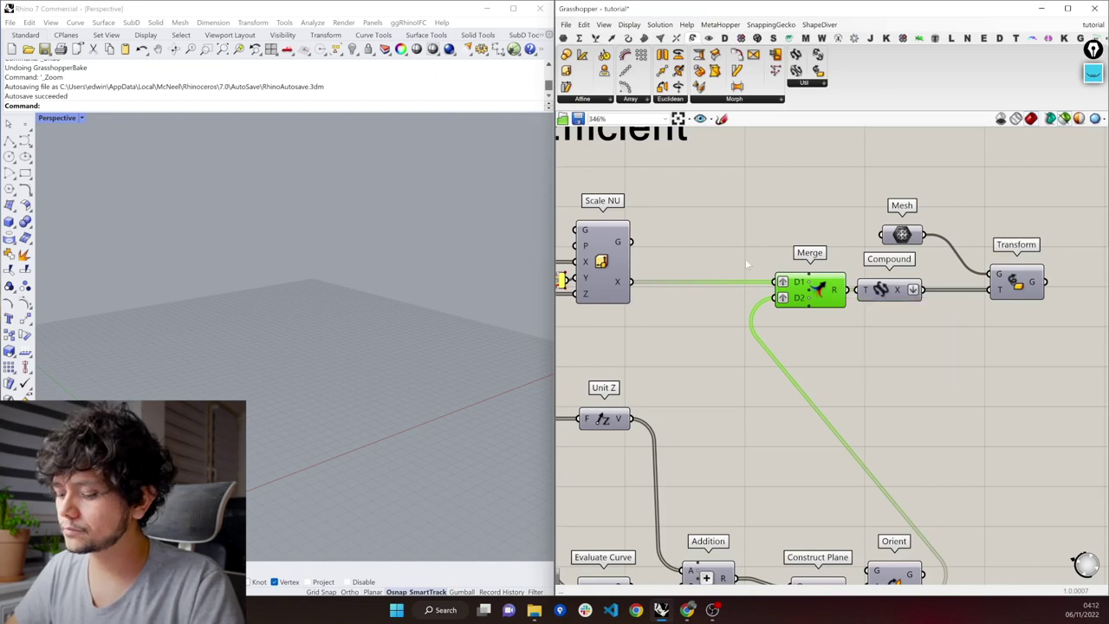
Add a Panel below Compound and connect Merge's R output to it
click(947, 347)
double_click(947, 348)
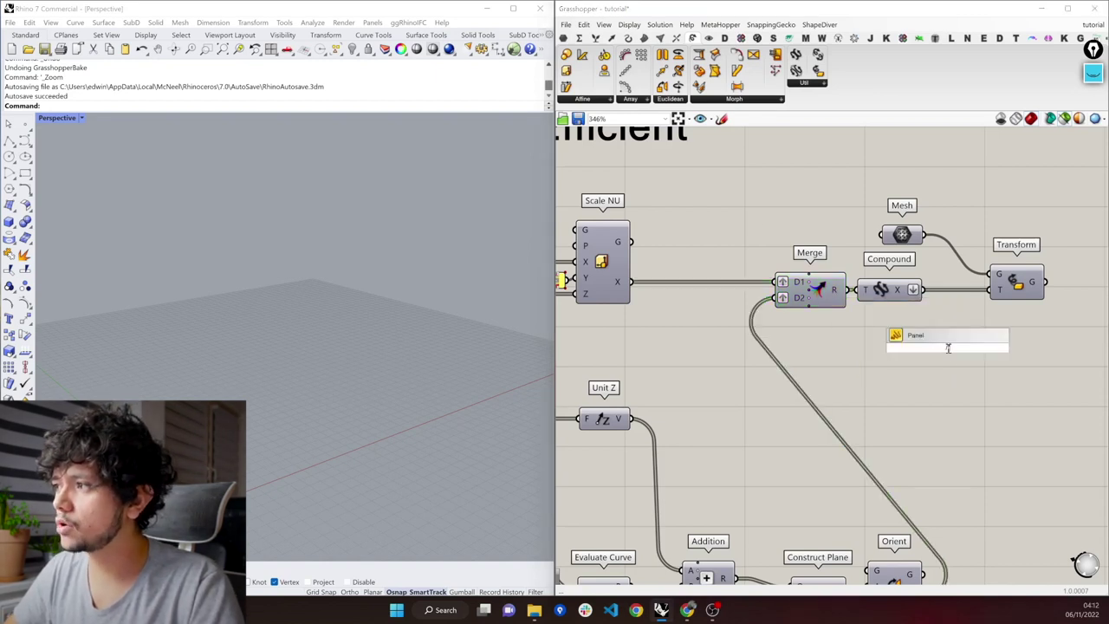
key(Return)
drag(847, 292, 884, 350)
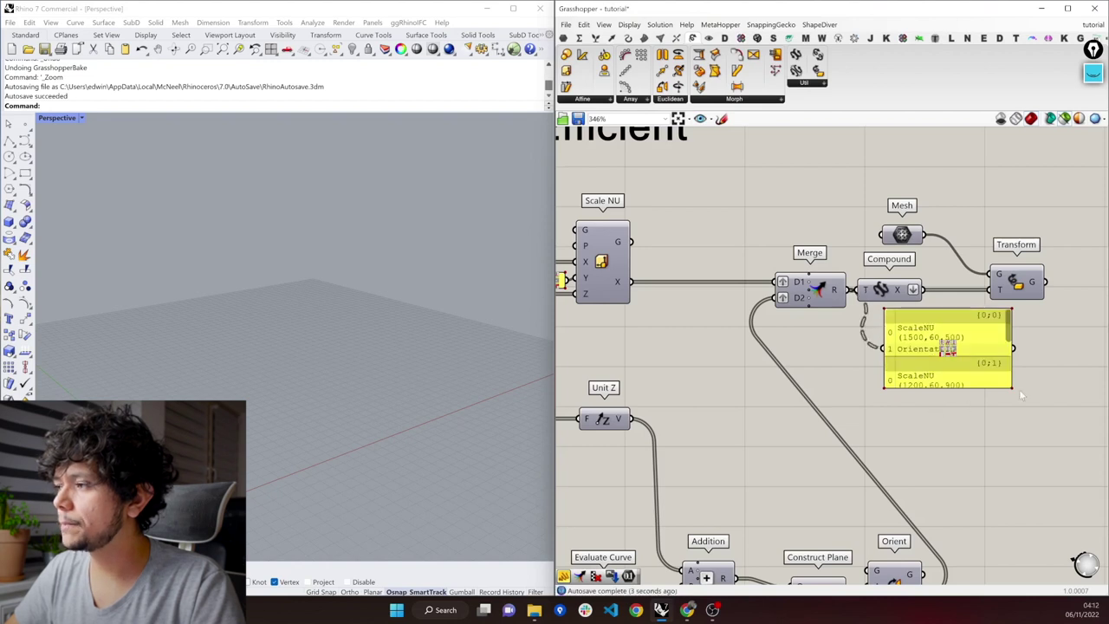
Enlarge the Panel to fit all the merged transforms and compare its branches with Merge's D1 and D2 inputs
scroll(934, 357, down, 2)
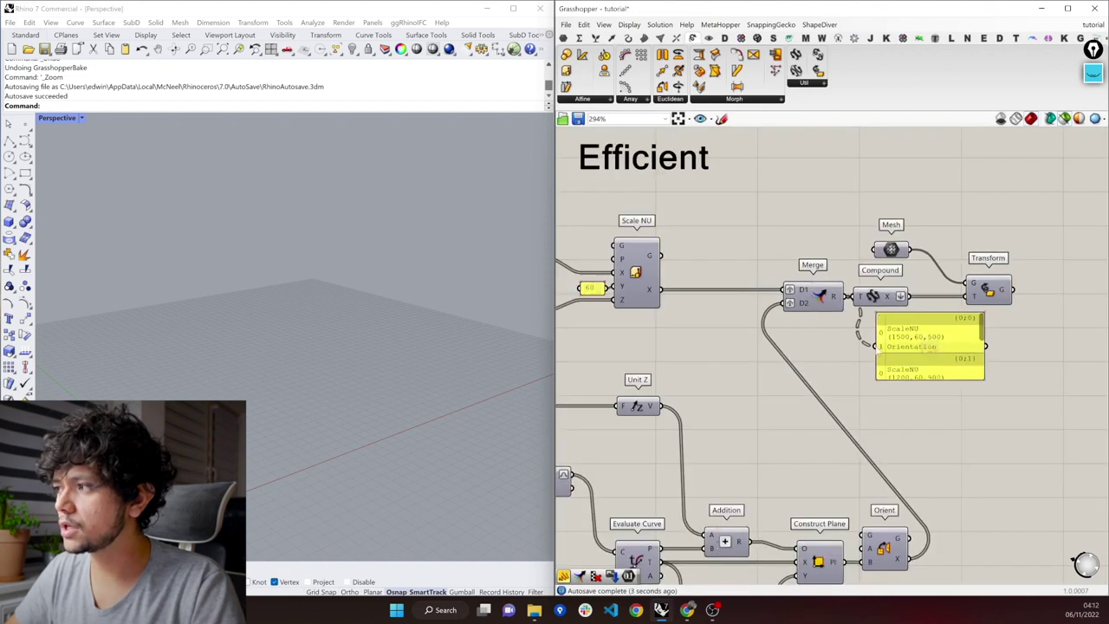
drag(984, 377, 1057, 460)
click(1006, 399)
drag(962, 365, 960, 371)
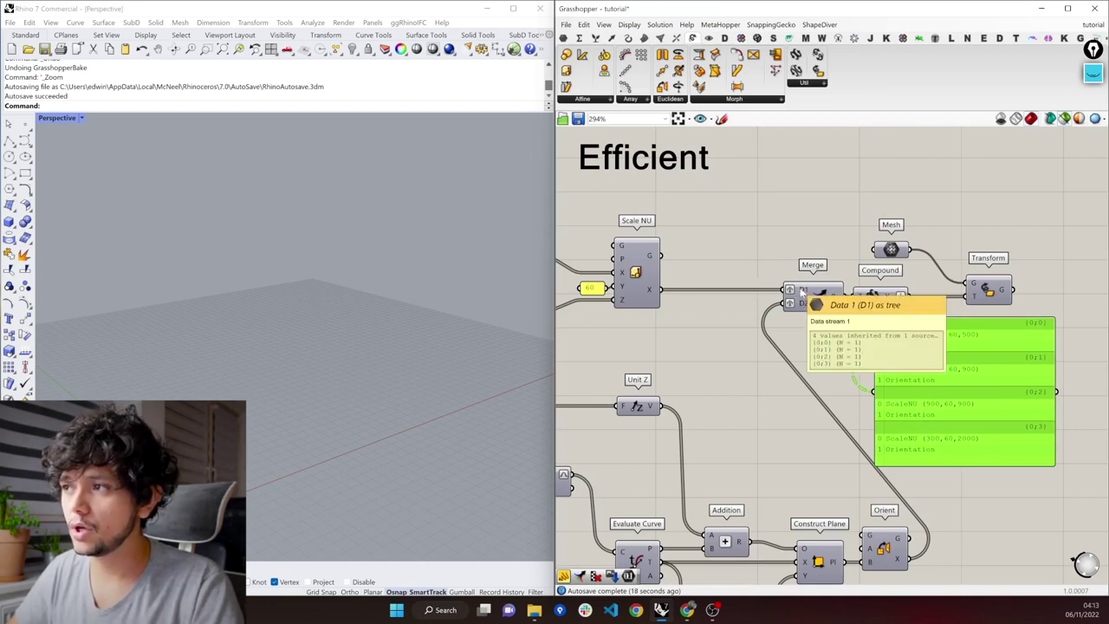
right_drag(769, 336, 812, 332)
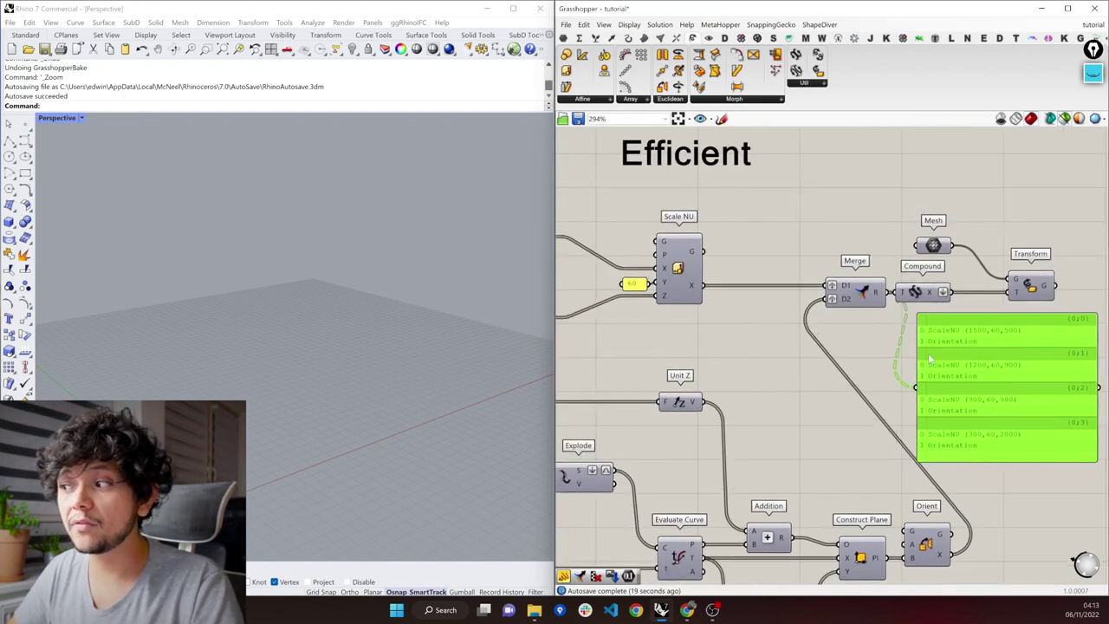
scroll(931, 372, down, 1)
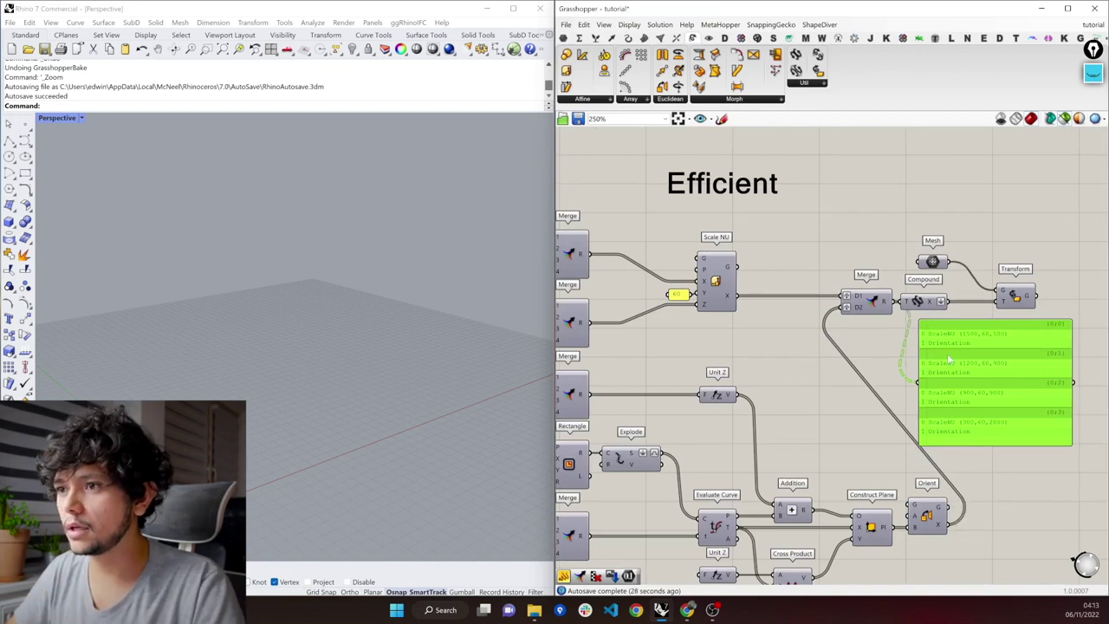
Preview the Transform result, reverse Merge's R output and inspect how the changed transform order affects the meshes in the viewport
click(1010, 304)
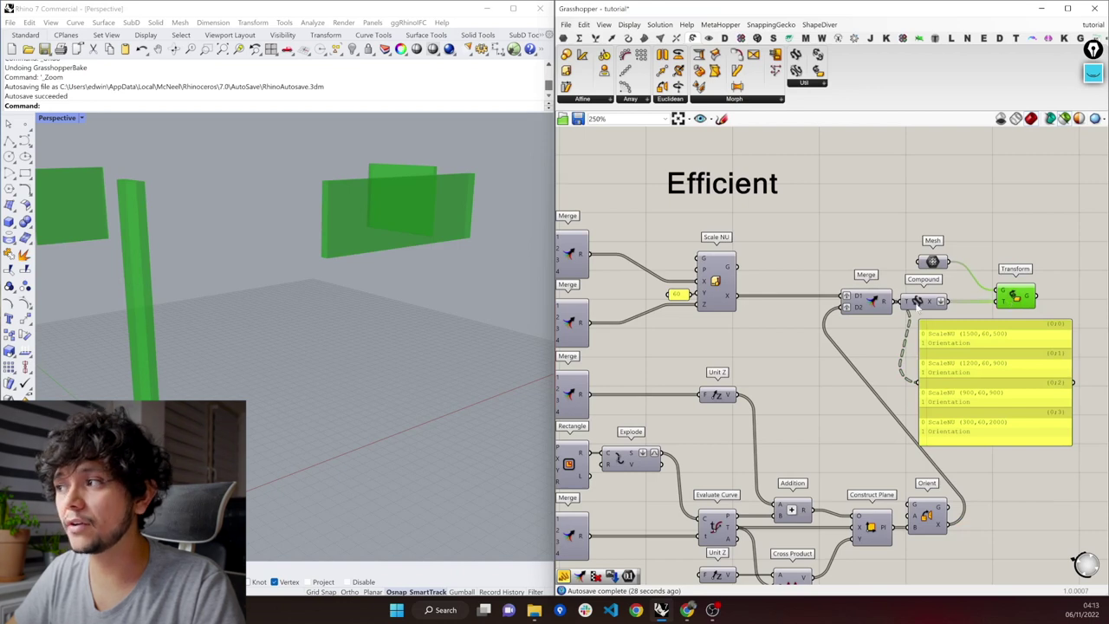
right_click(885, 303)
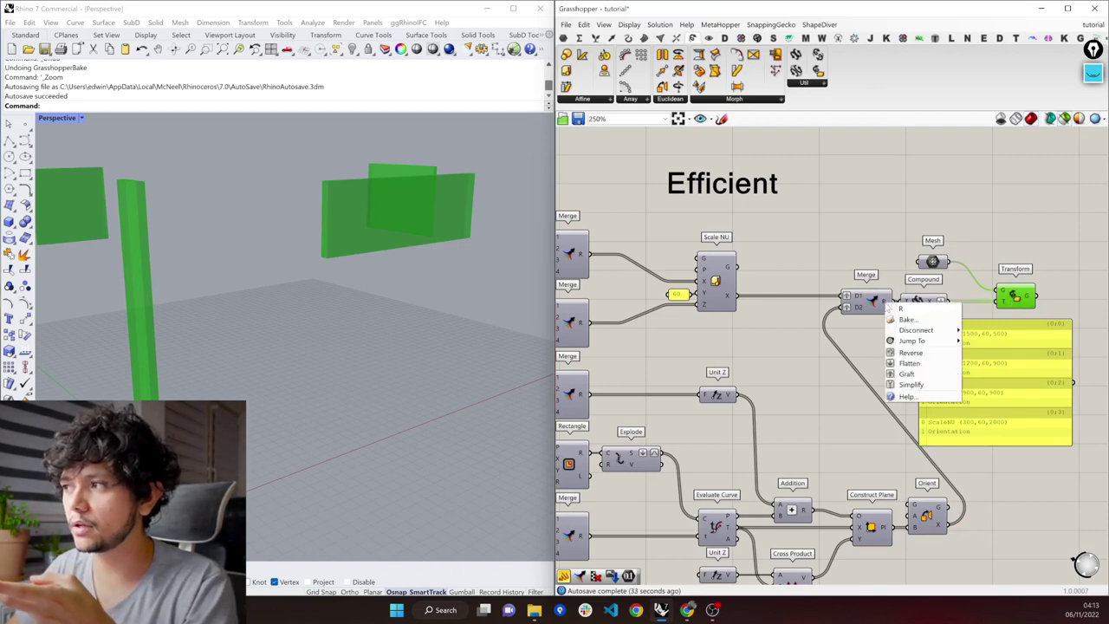
click(906, 353)
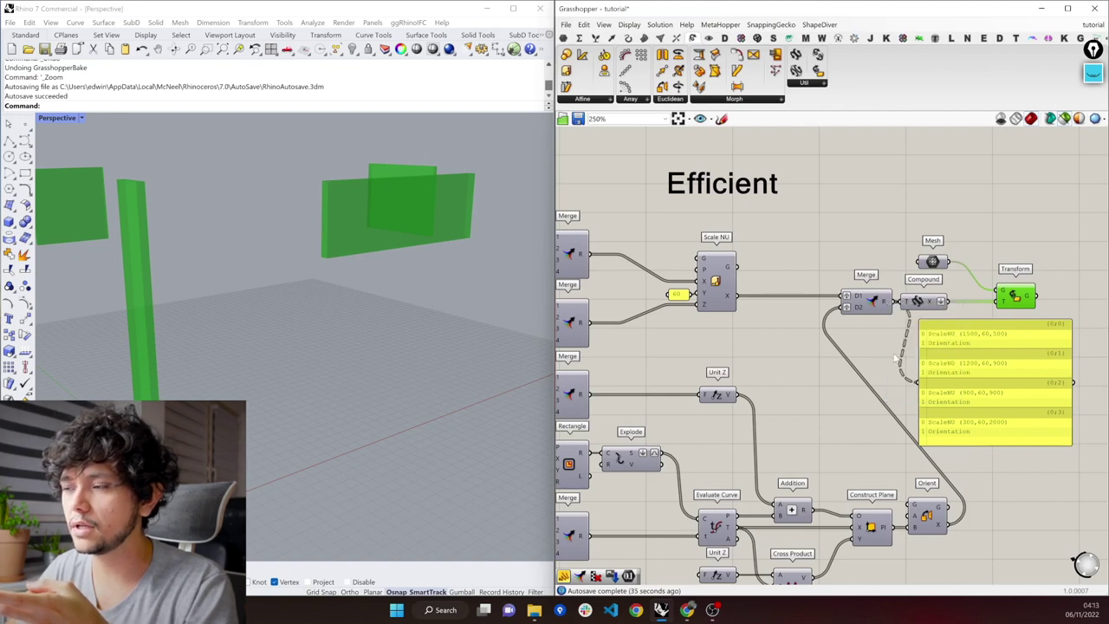
scroll(337, 364, down, 10)
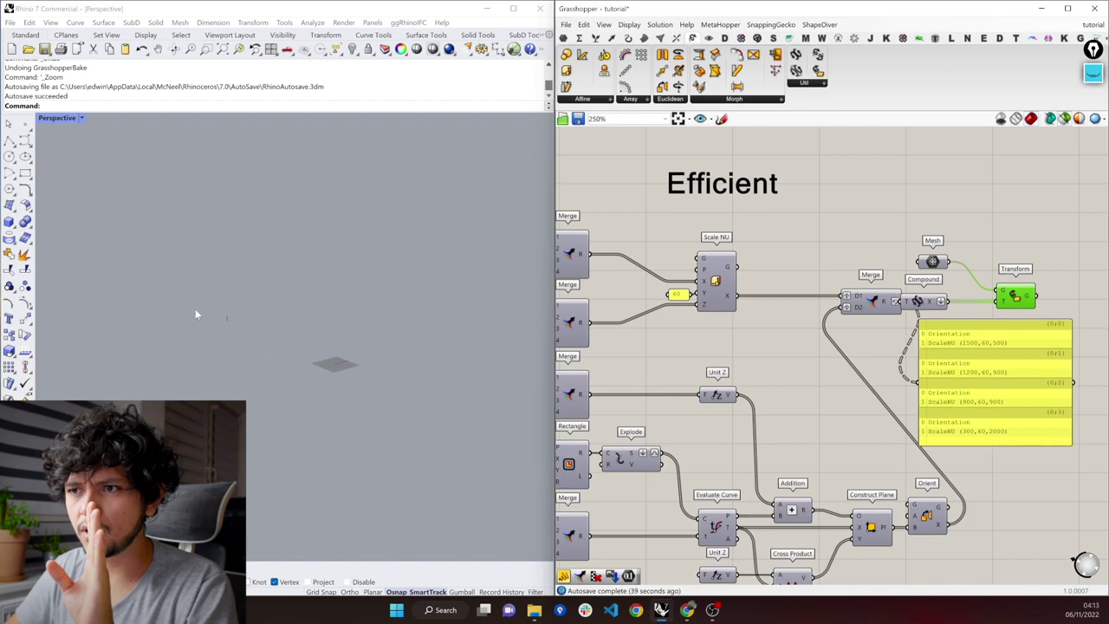
scroll(223, 316, up, 5)
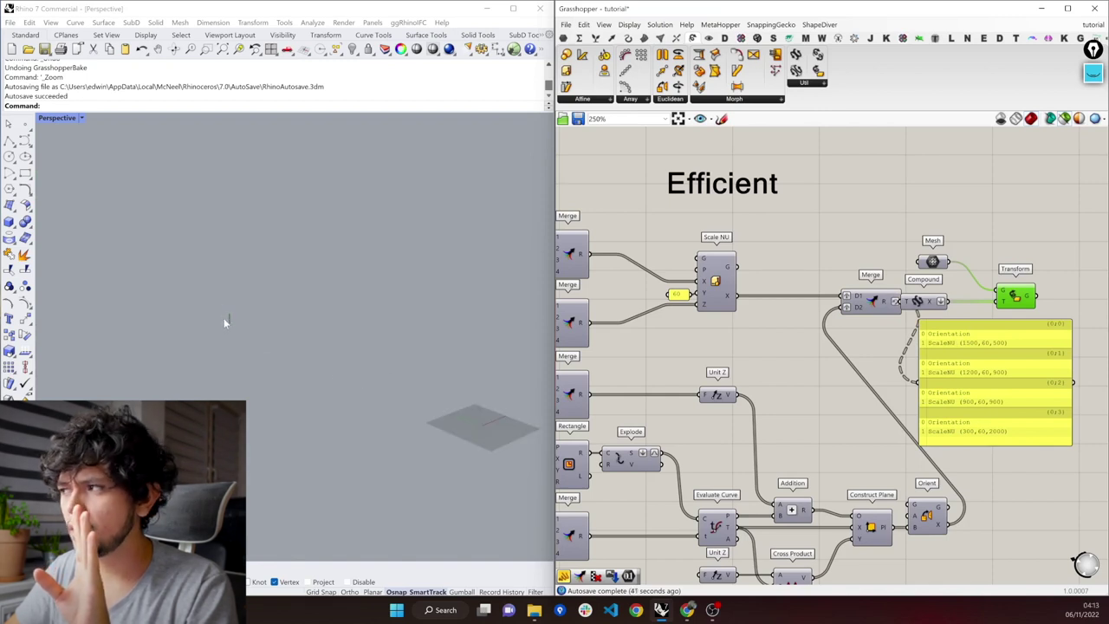
scroll(466, 411, down, 2)
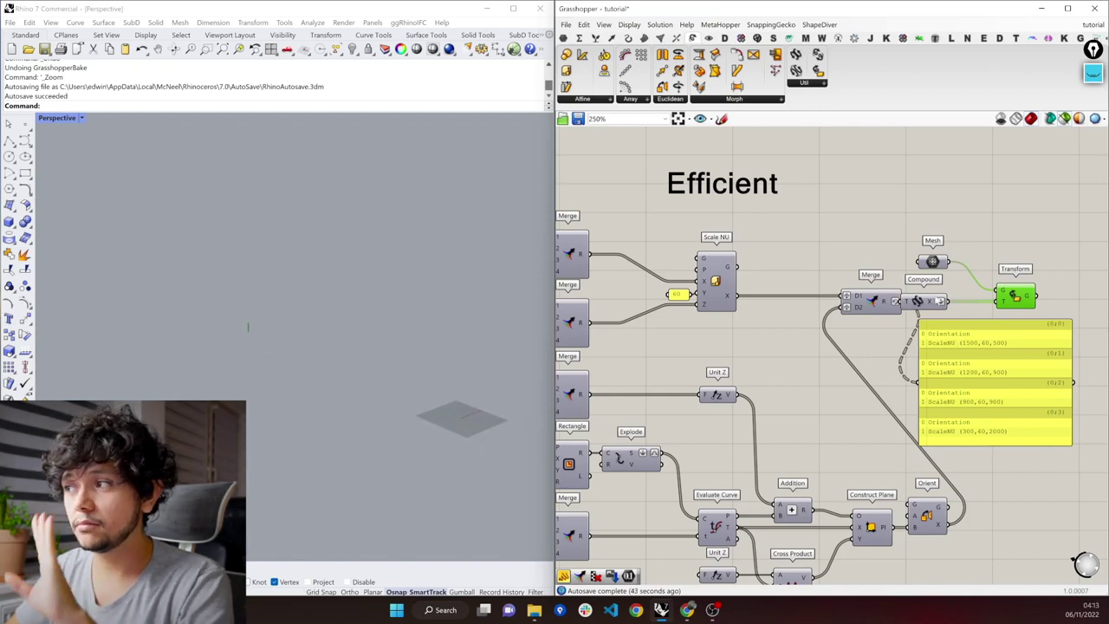
Turn off Reverse on Merge's R output and inspect the window meshes up close in the viewport
right_click(884, 301)
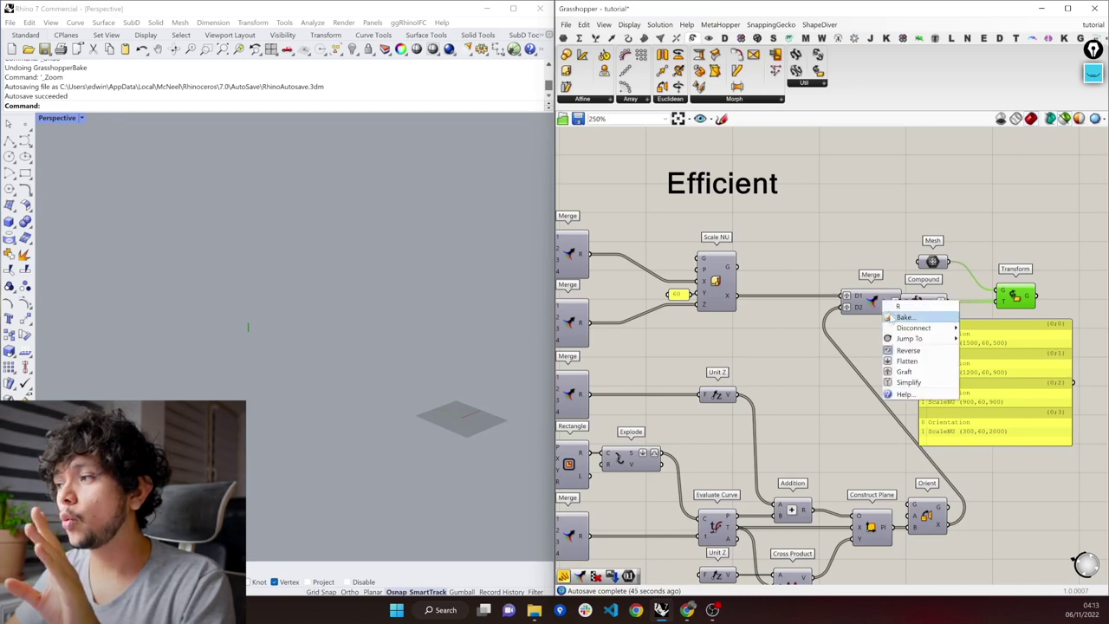
mouse_move(908, 349)
click(996, 346)
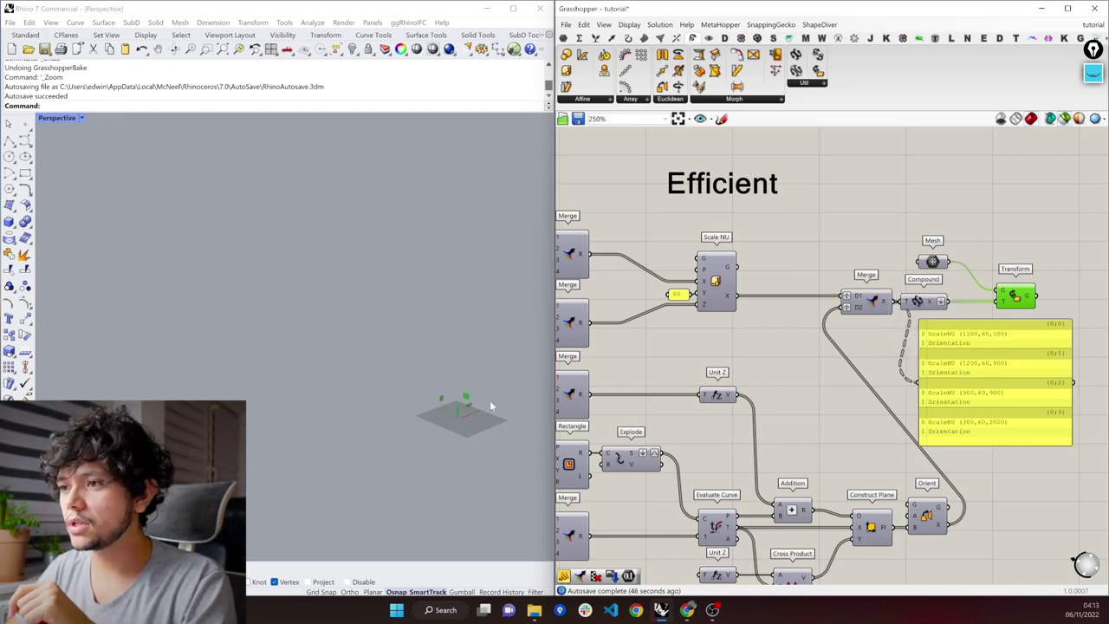
scroll(490, 400, up, 5)
scroll(439, 438, up, 2)
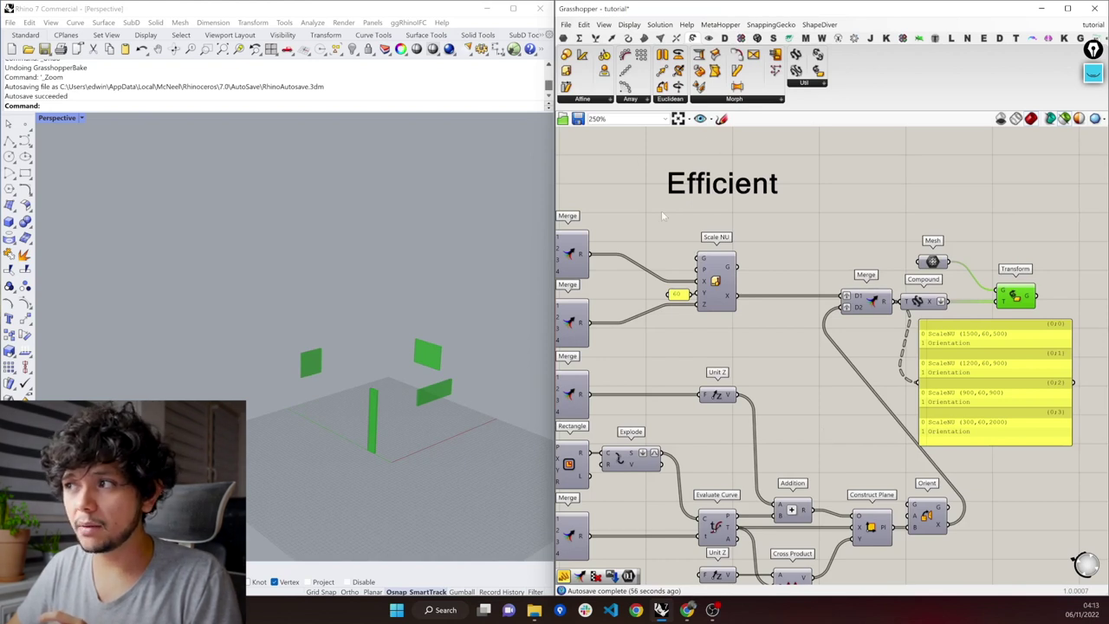
Compare the Efficient workflow's Scale NU with the Rectangle and Orient components of the Semi-efficient workflow
drag(652, 228, 771, 327)
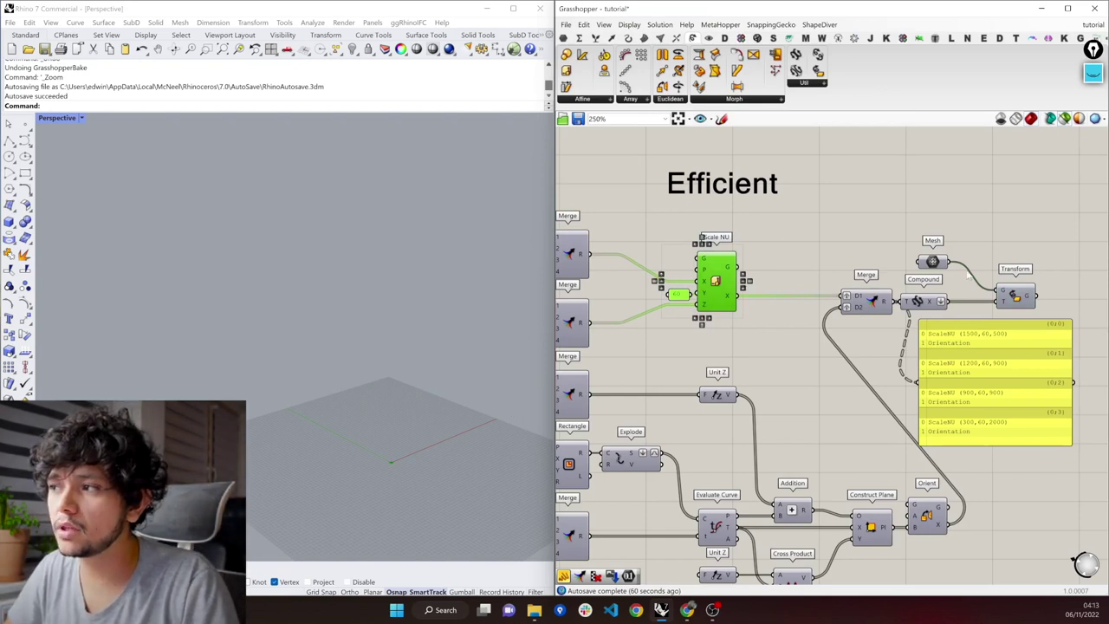
scroll(1039, 362, down, 6)
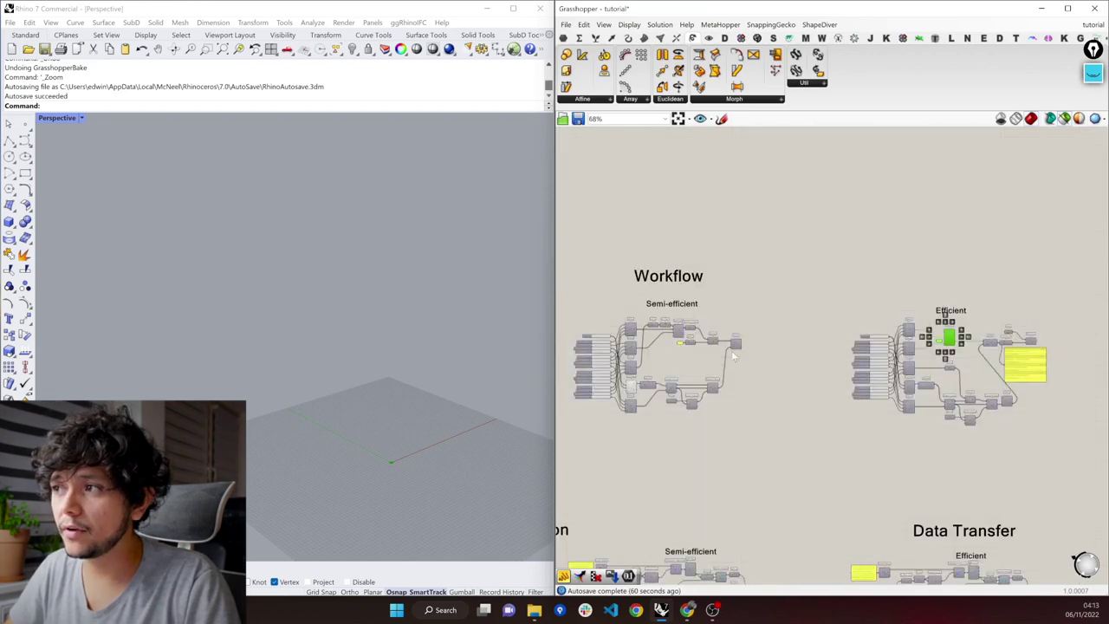
scroll(762, 348, up, 3)
scroll(654, 341, up, 3)
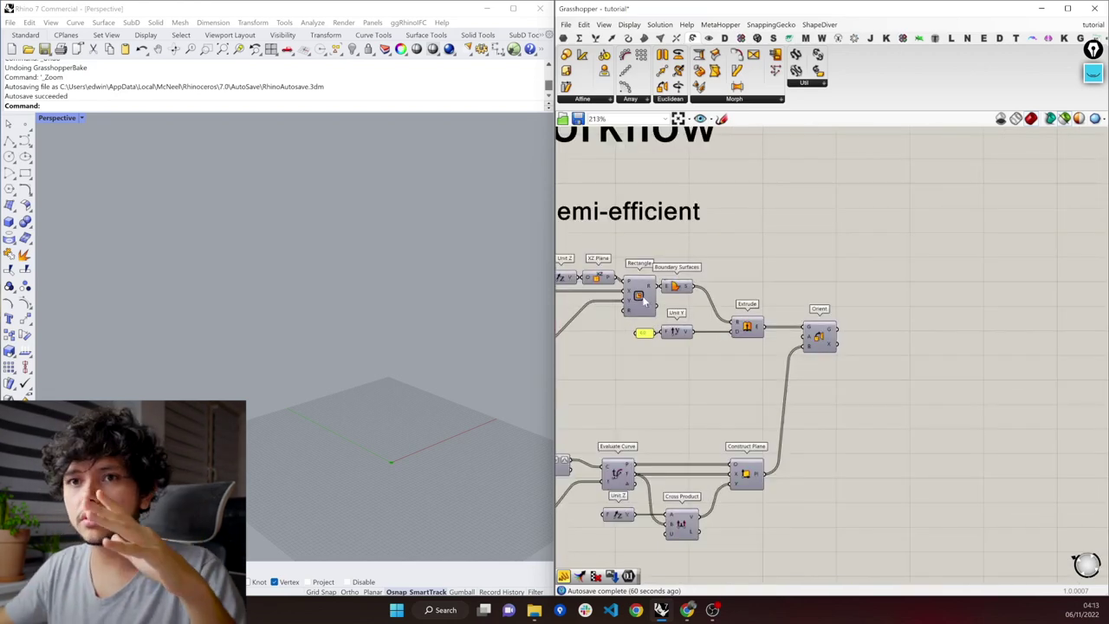
click(644, 301)
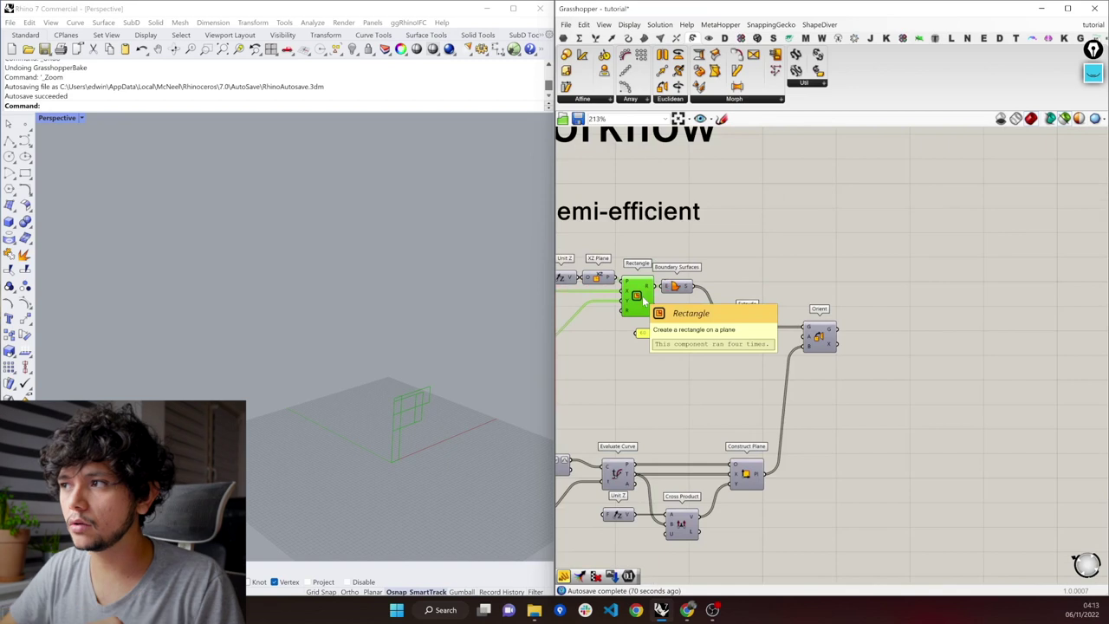
click(814, 347)
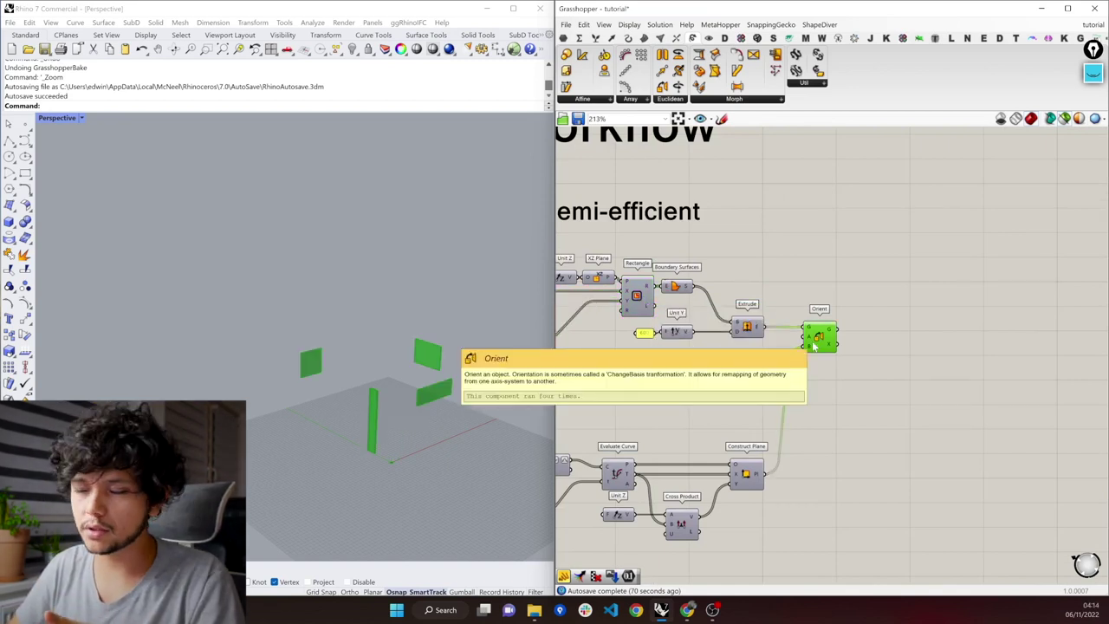
Return to the Efficient workflow and examine Scale NU with its Y factor panel and the Panel listing the merged transforms
scroll(815, 346, down, 3)
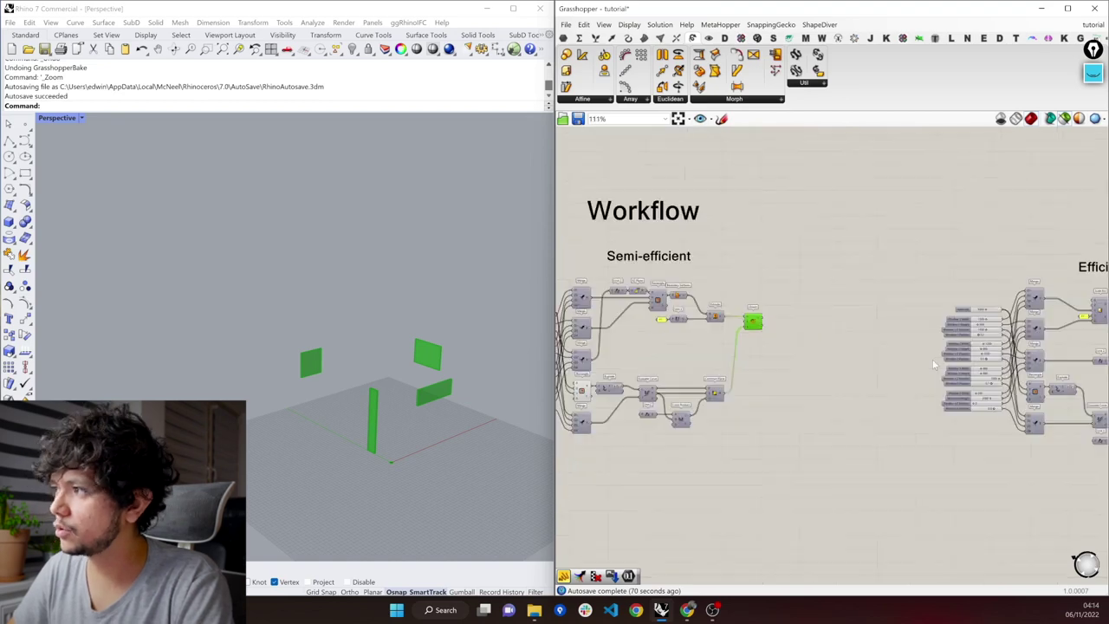
right_drag(986, 398, 764, 399)
scroll(953, 329, up, 3)
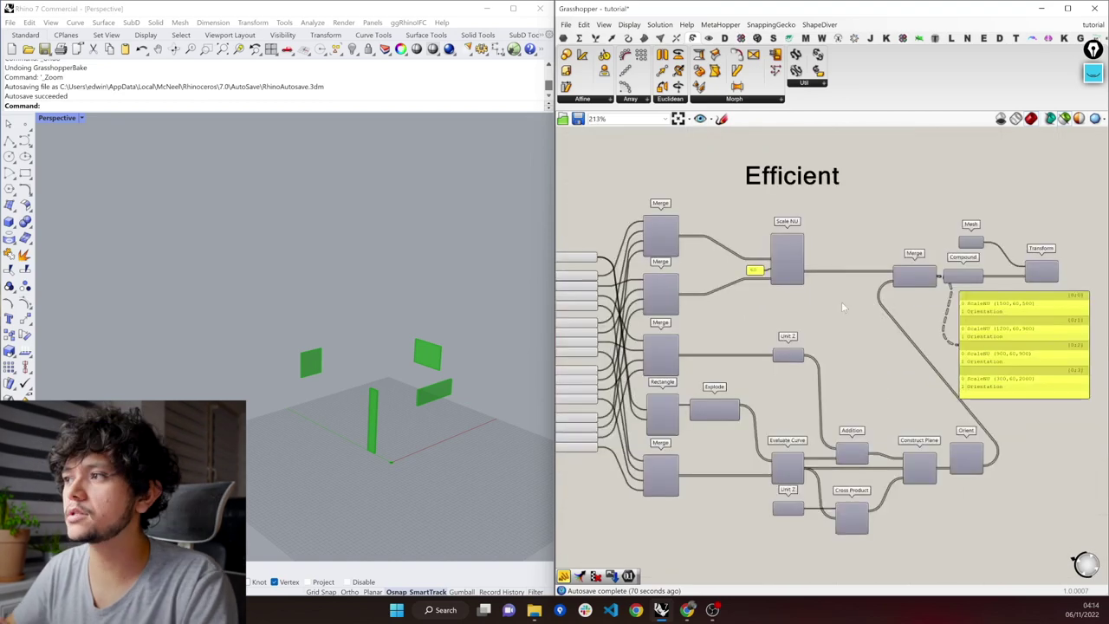
click(715, 201)
drag(715, 201, 841, 305)
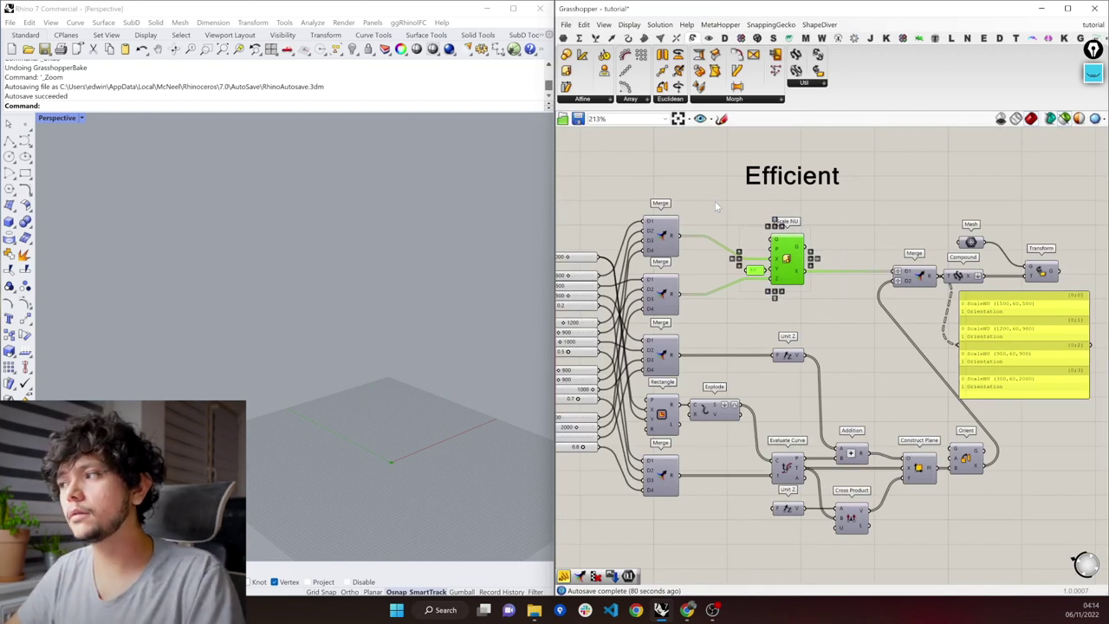
click(1031, 351)
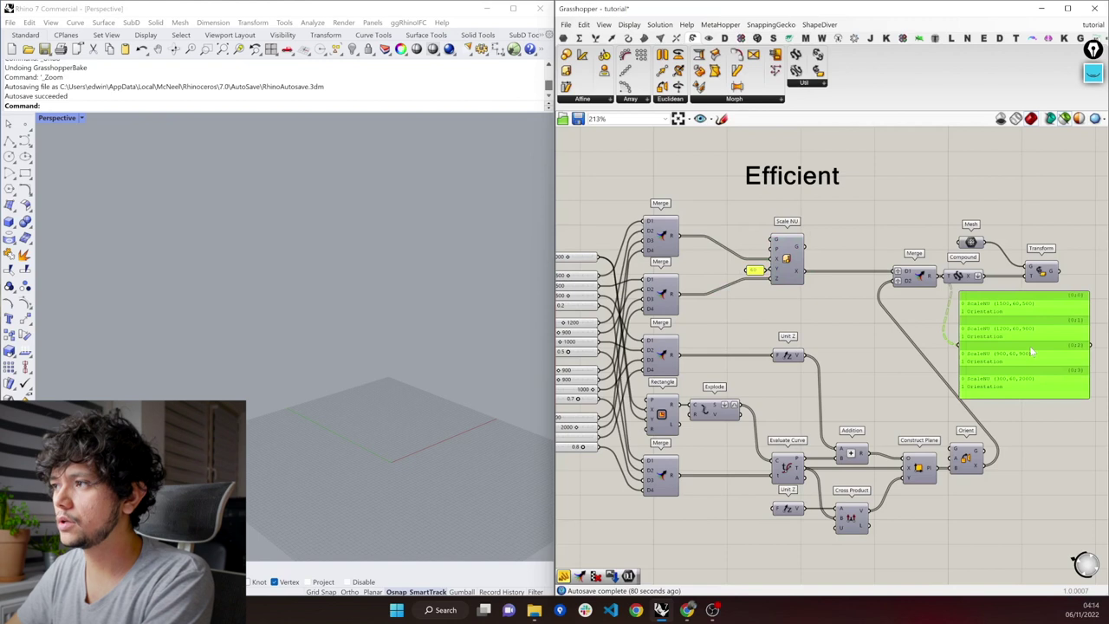
Extend the Merge that feeds Compound with three additional data inputs, D3, D4 and D5
right_drag(1005, 346, 831, 345)
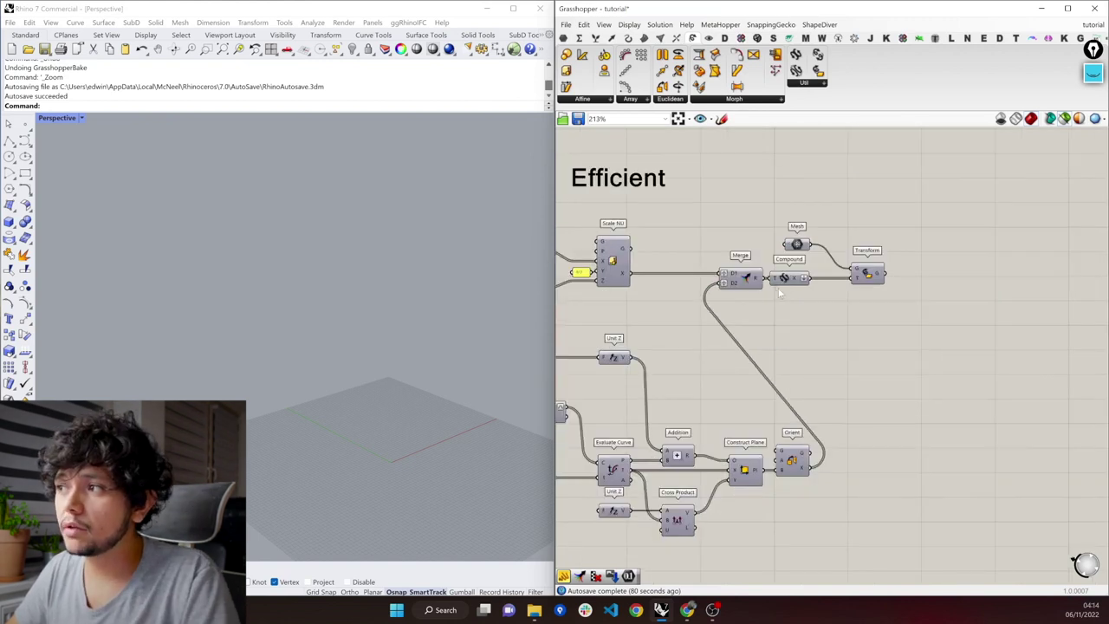
mouse_move(778, 285)
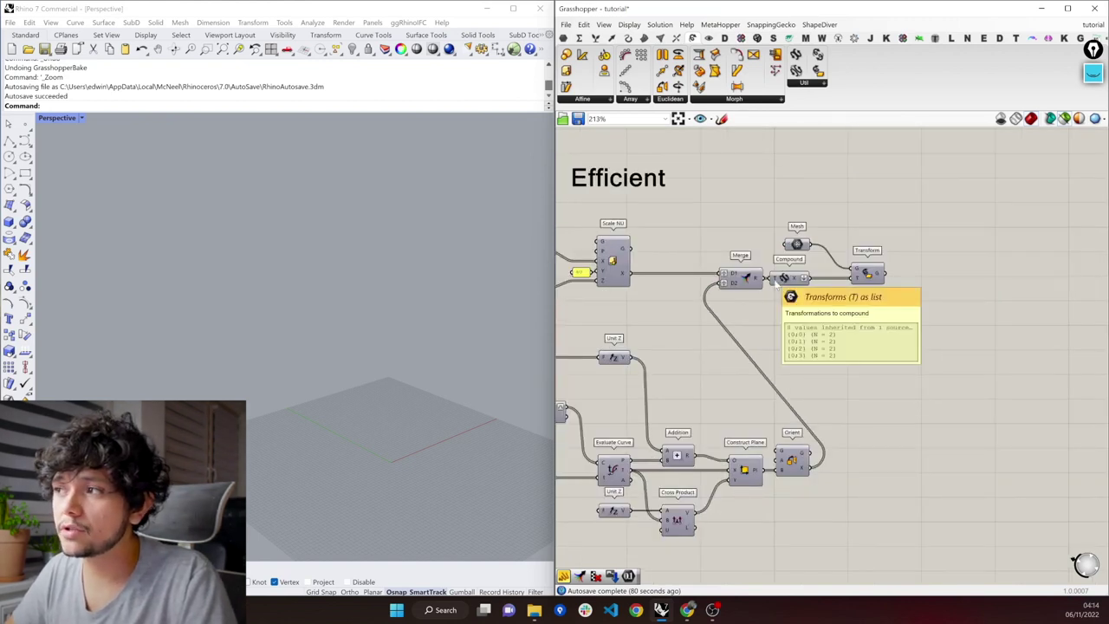
scroll(739, 289, up, 5)
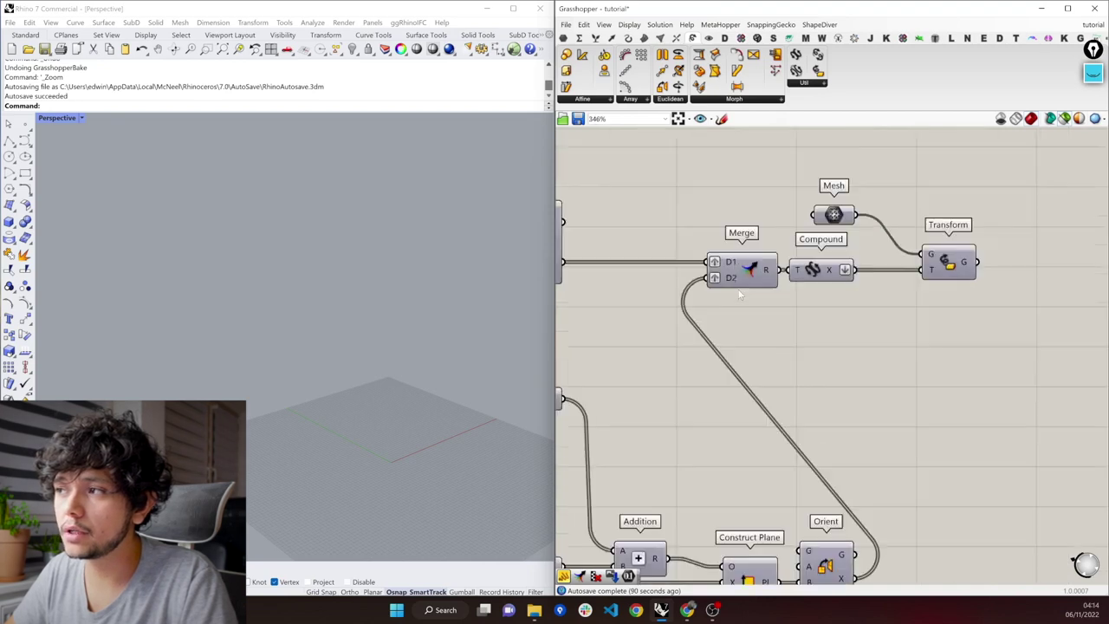
click(741, 285)
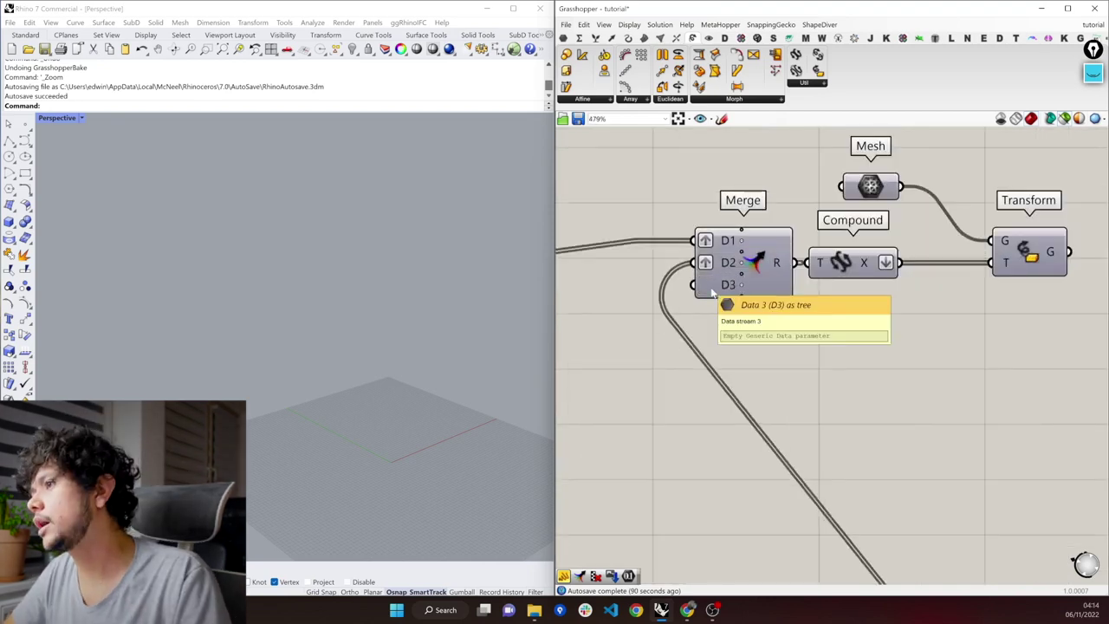
click(742, 299)
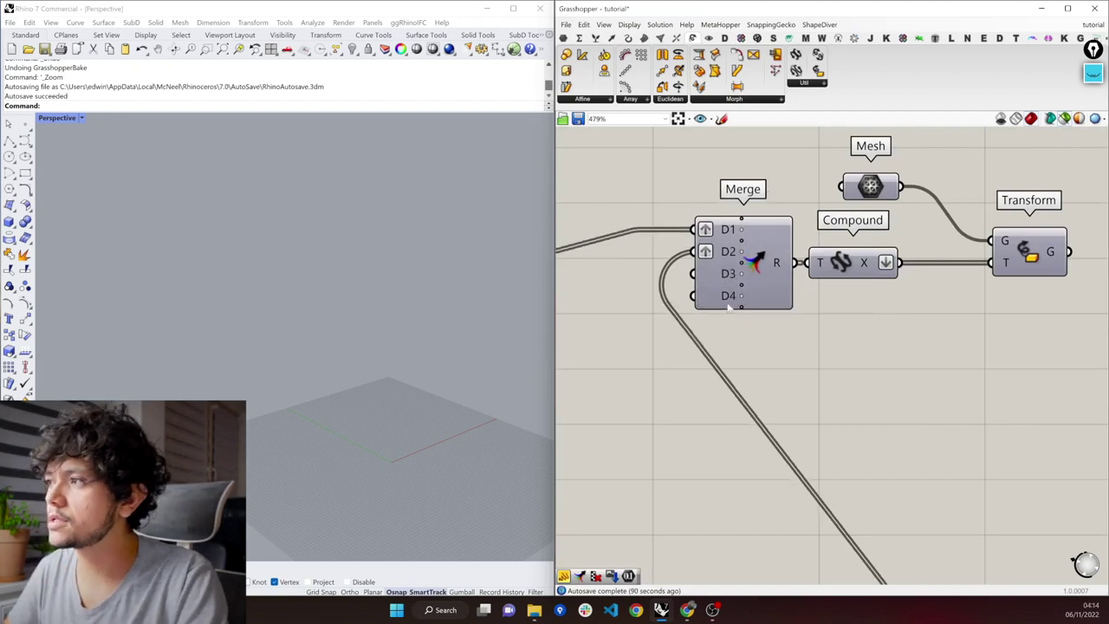
click(742, 309)
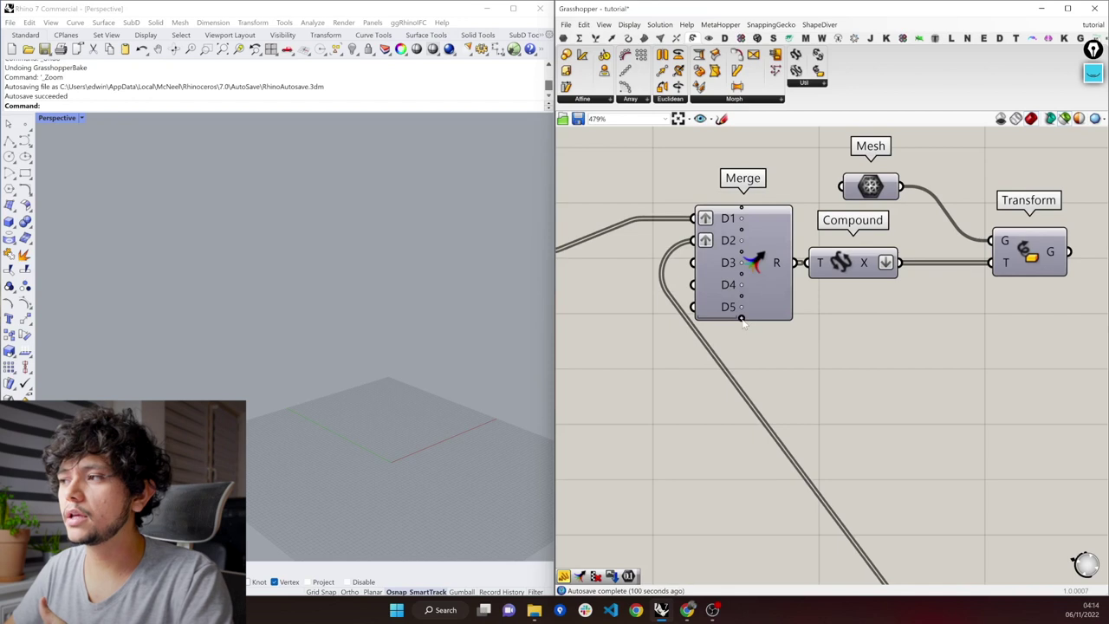
mouse_move(779, 286)
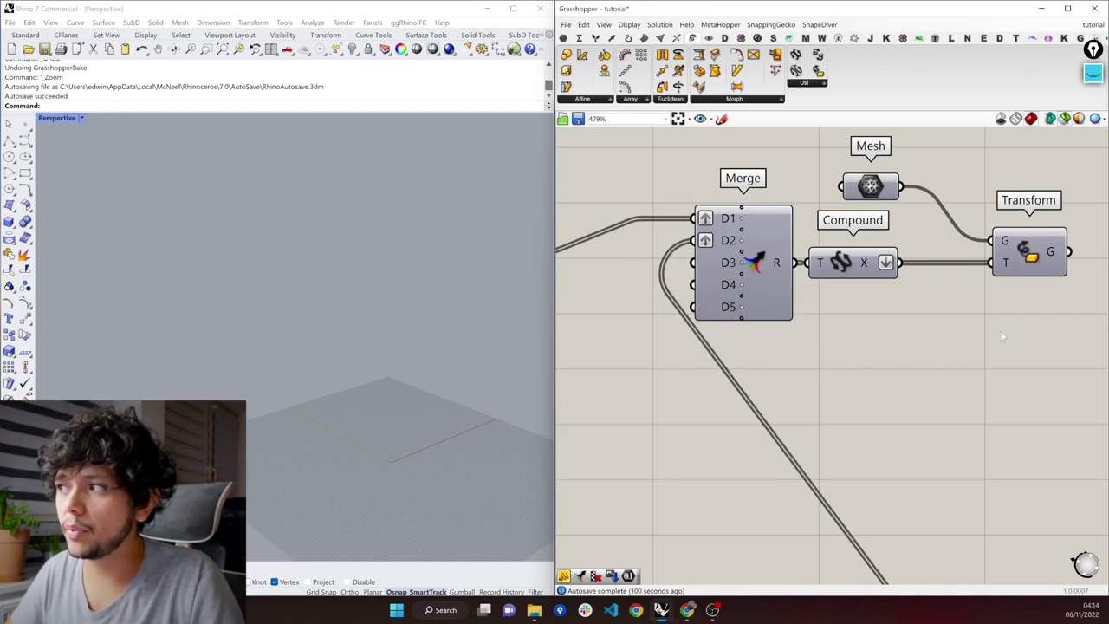
Check the Compound output and preview the Transform result in the viewport
drag(999, 331, 876, 265)
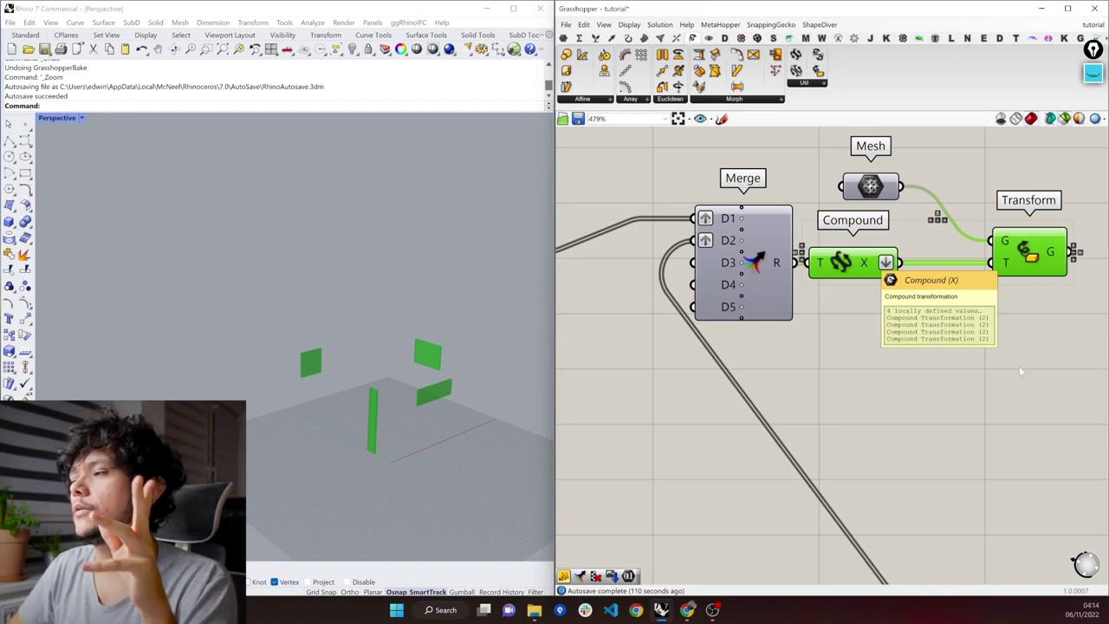
click(1040, 390)
right_drag(937, 356, 845, 346)
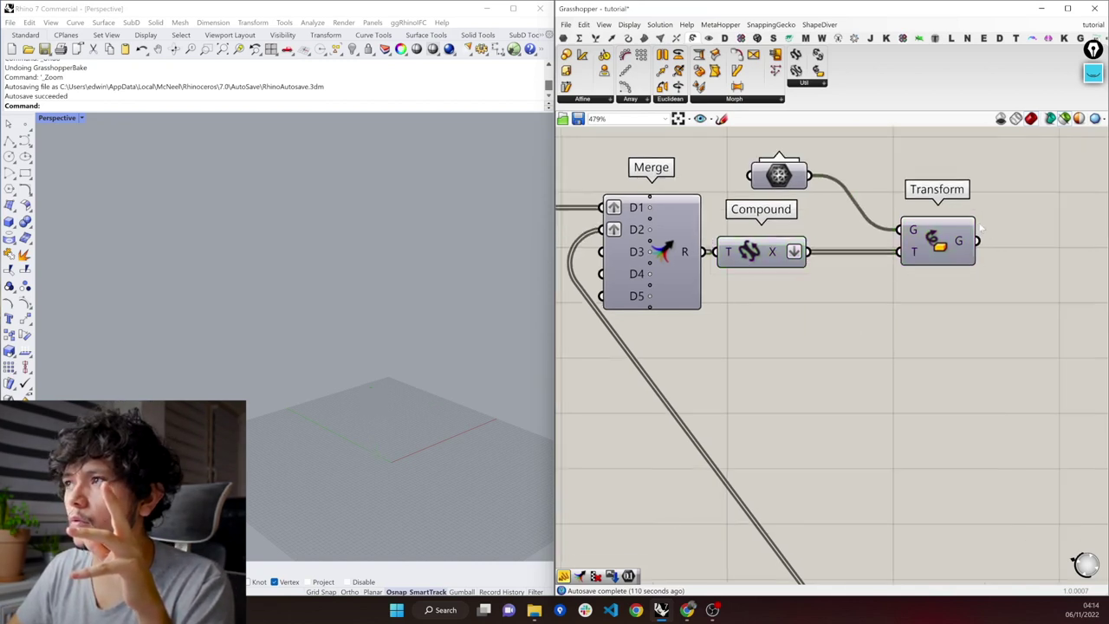
click(944, 233)
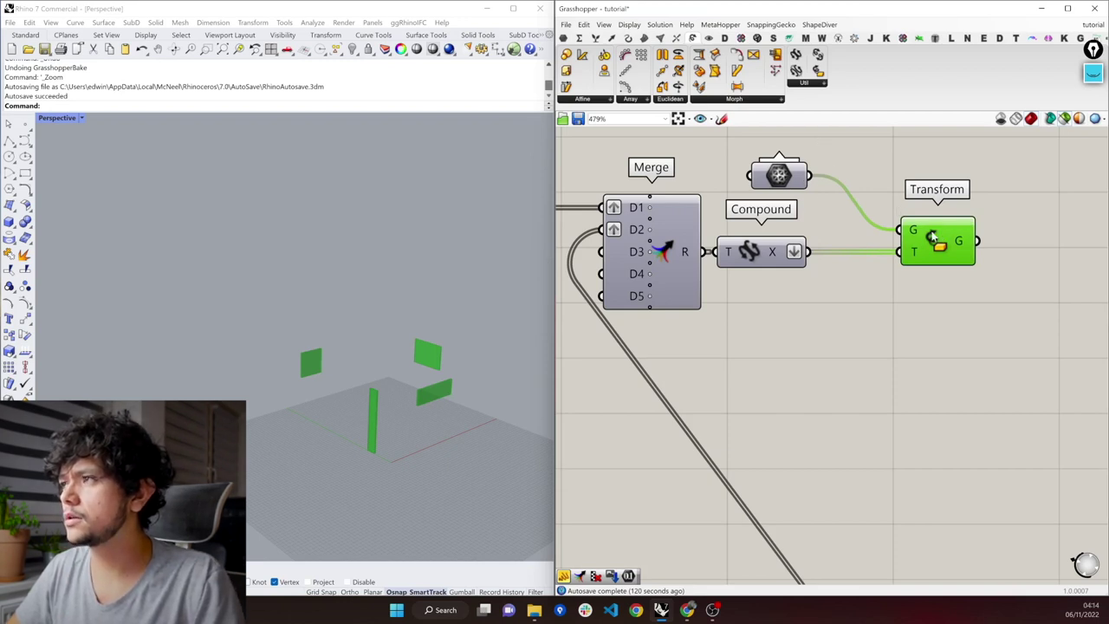
Place a Split transform component below Compound and connect Compound's X output to its T input
click(807, 84)
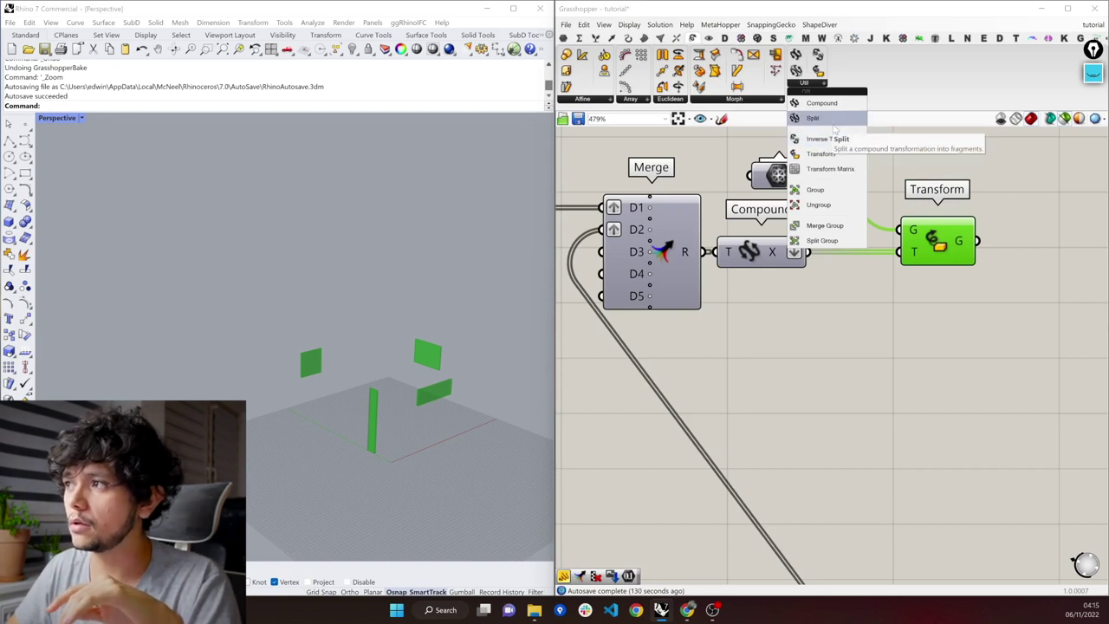
click(833, 126)
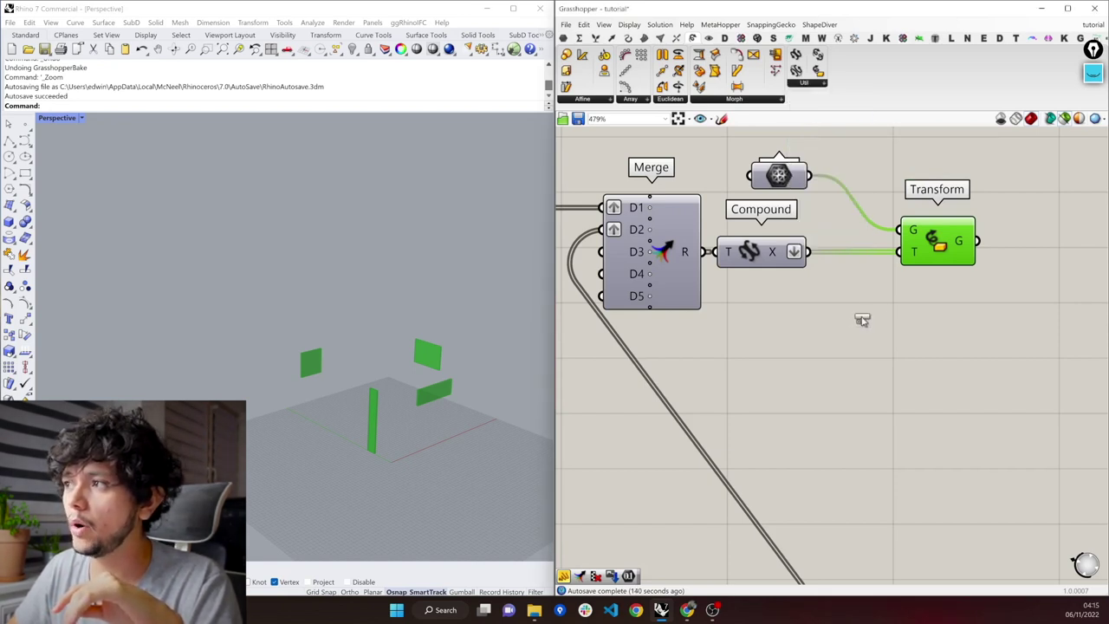
click(861, 317)
drag(815, 258, 885, 350)
click(875, 327)
click(972, 385)
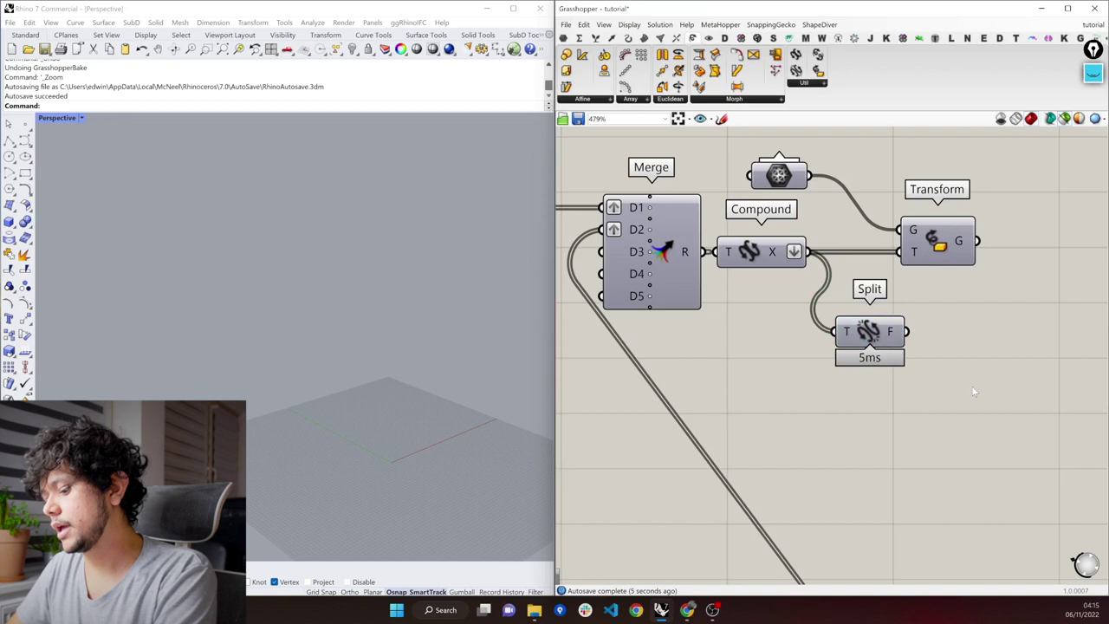
Add a Panel beside Split and connect Split's F output to it to list the transform fragments
double_click(971, 385)
key(Return)
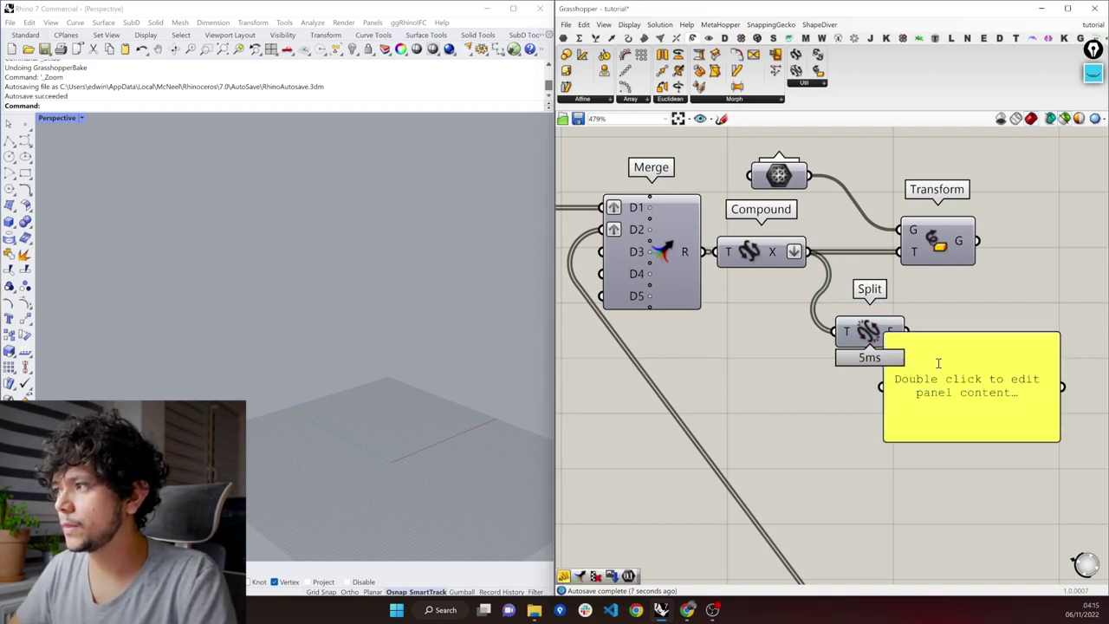
click(974, 355)
drag(913, 341, 936, 372)
scroll(780, 324, down, 2)
scroll(791, 331, down, 1)
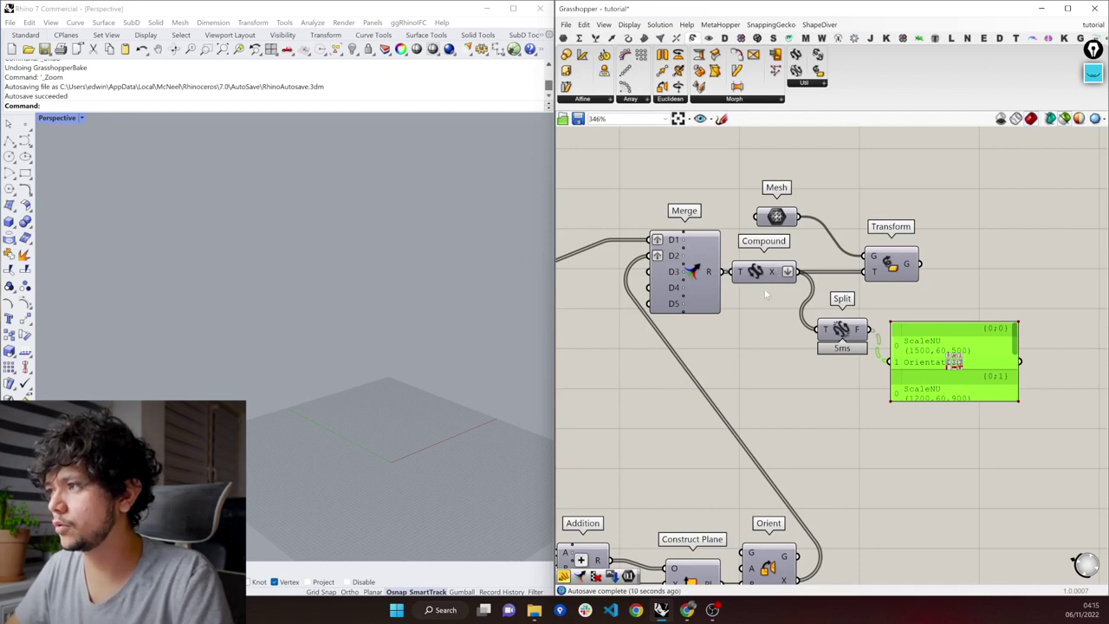
Delete the Split component with its Panel, and preview the Transform's window meshes in the viewport
drag(953, 435, 842, 322)
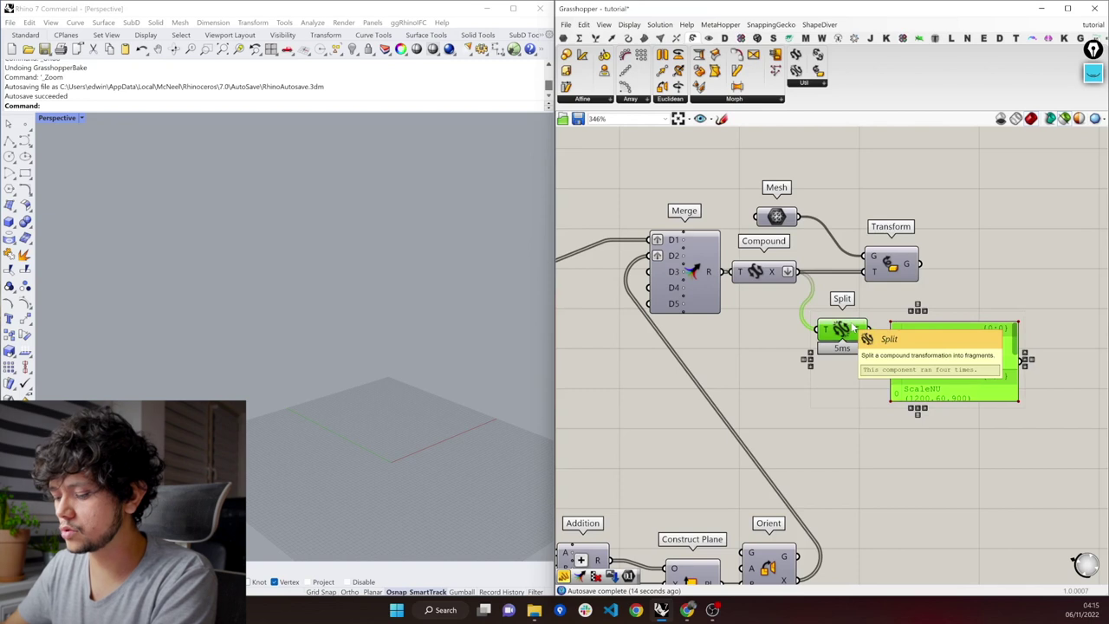
key(Delete)
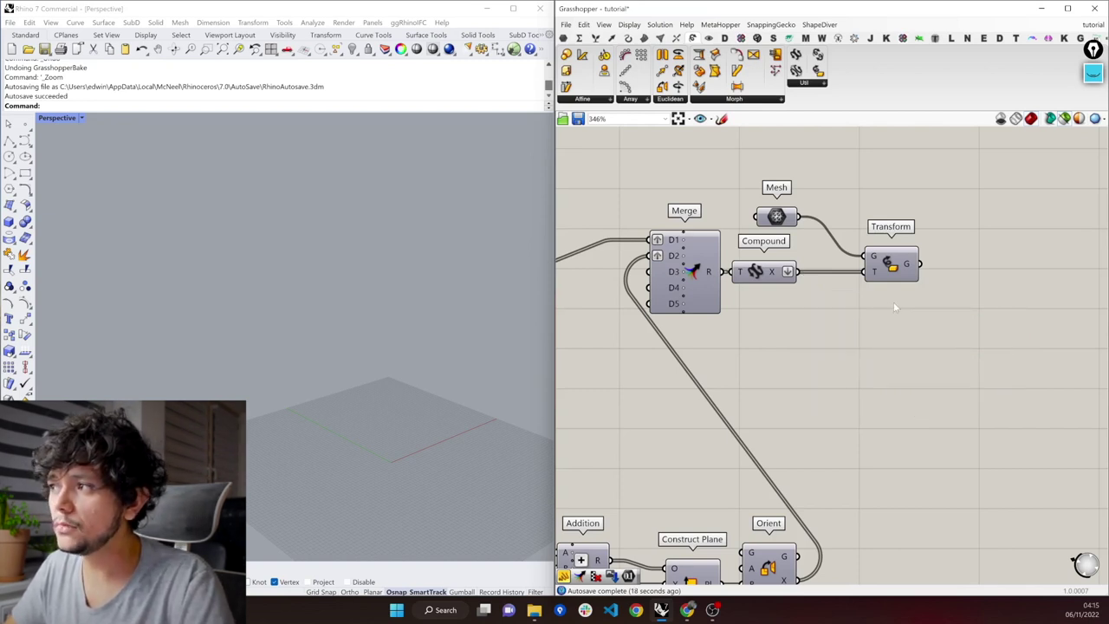
drag(951, 326, 878, 230)
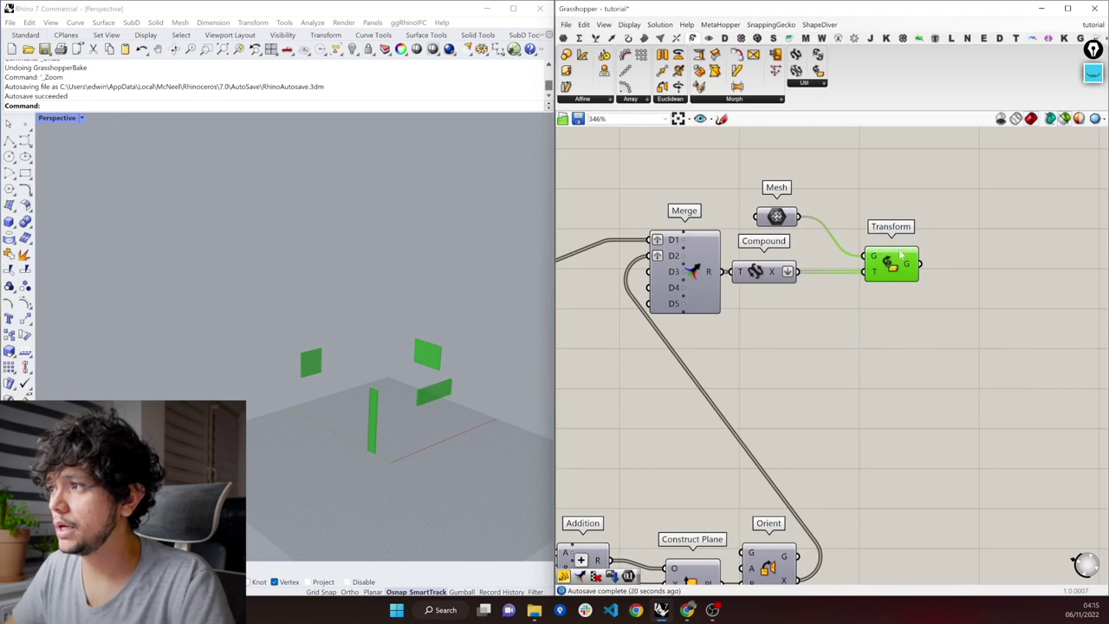
scroll(965, 265, down, 3)
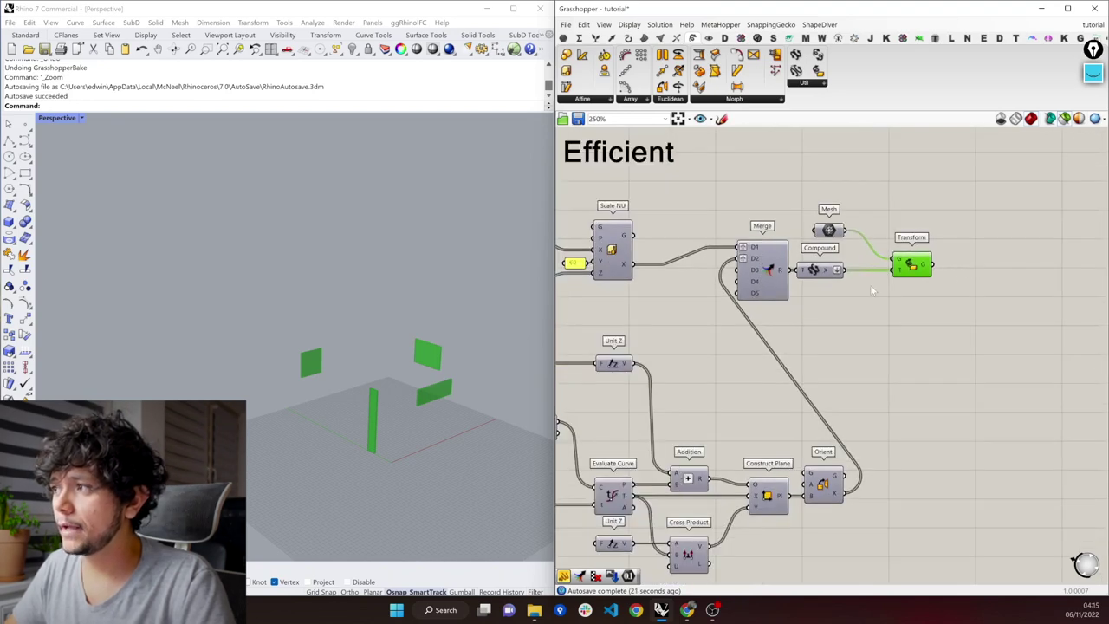
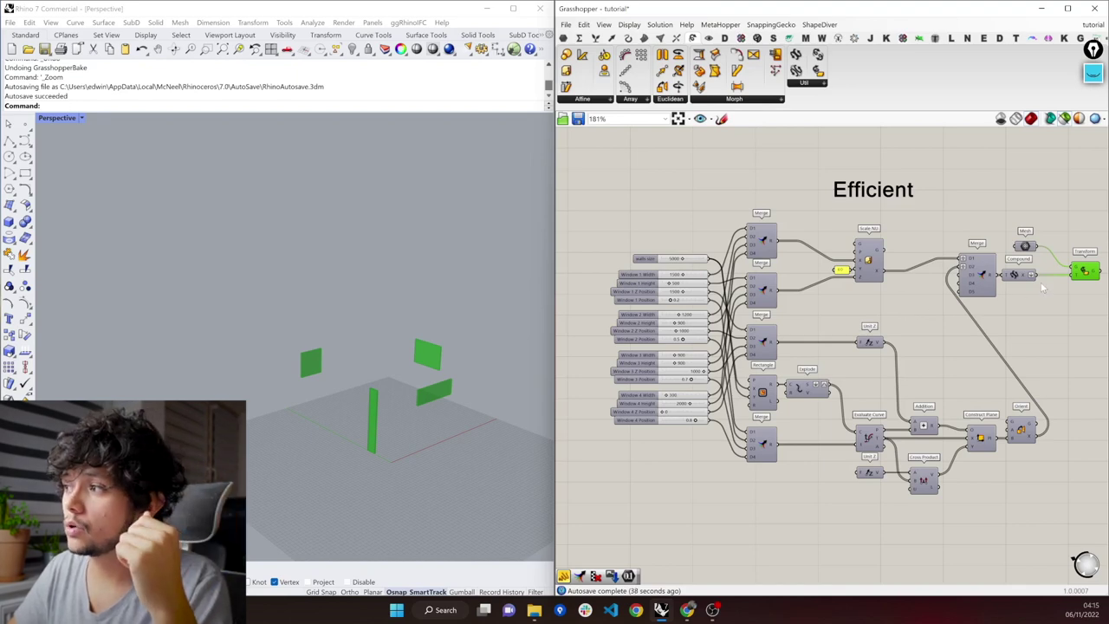
Go to the Inneficient workflow under Optimization and preview its final brick wall mesh in the viewport
scroll(1043, 288, down, 6)
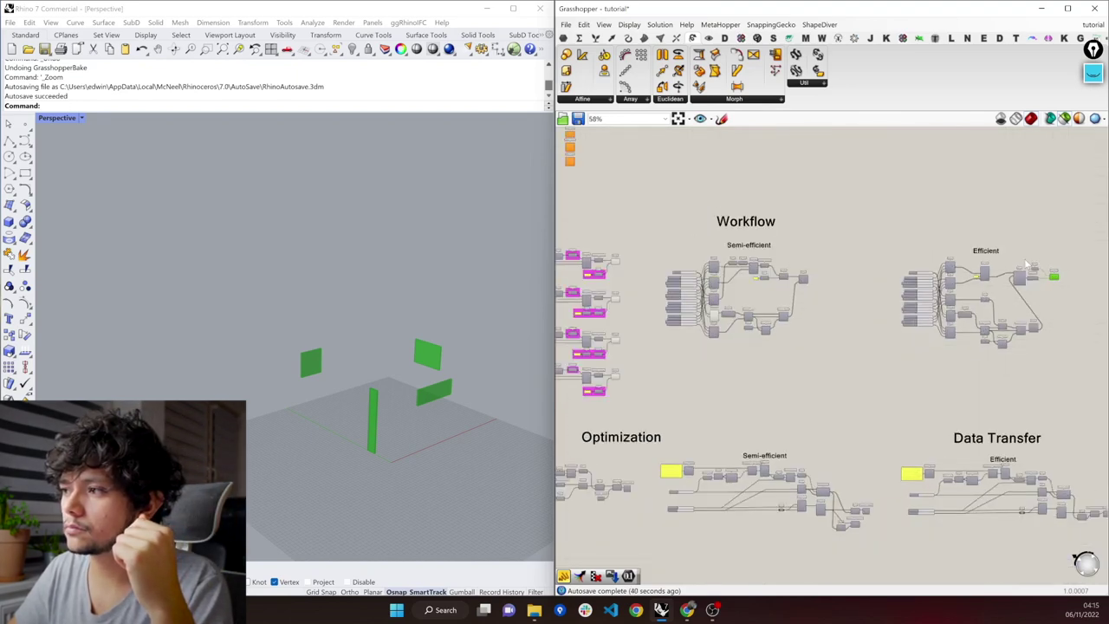
scroll(830, 400, down, 1)
scroll(665, 400, up, 5)
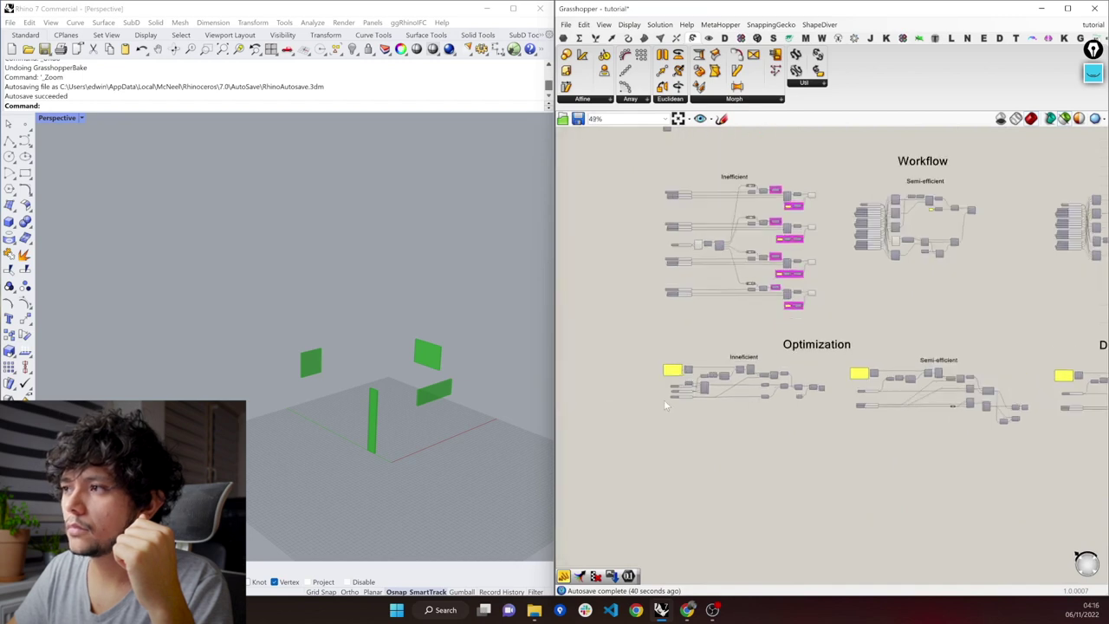
scroll(669, 390, up, 1)
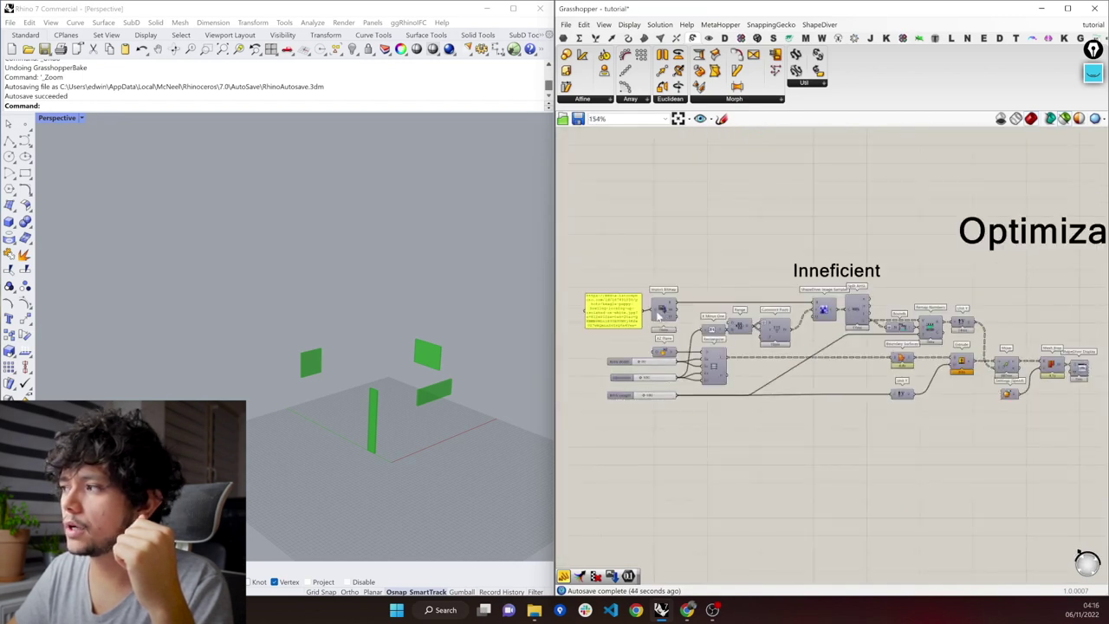
click(1051, 366)
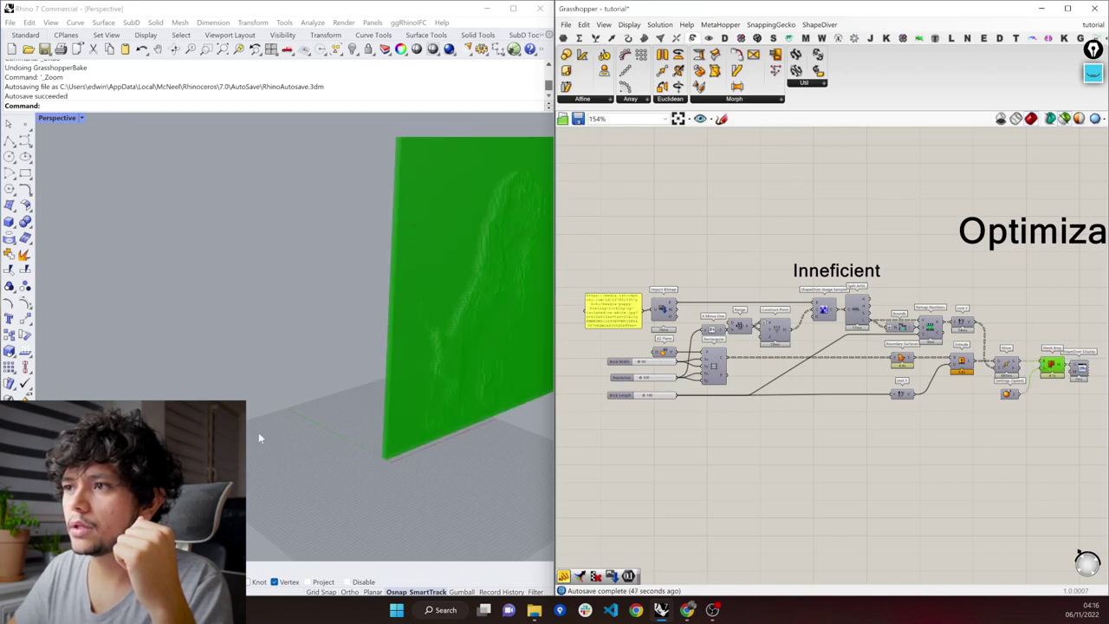
scroll(295, 409, down, 3)
right_drag(294, 409, 341, 402)
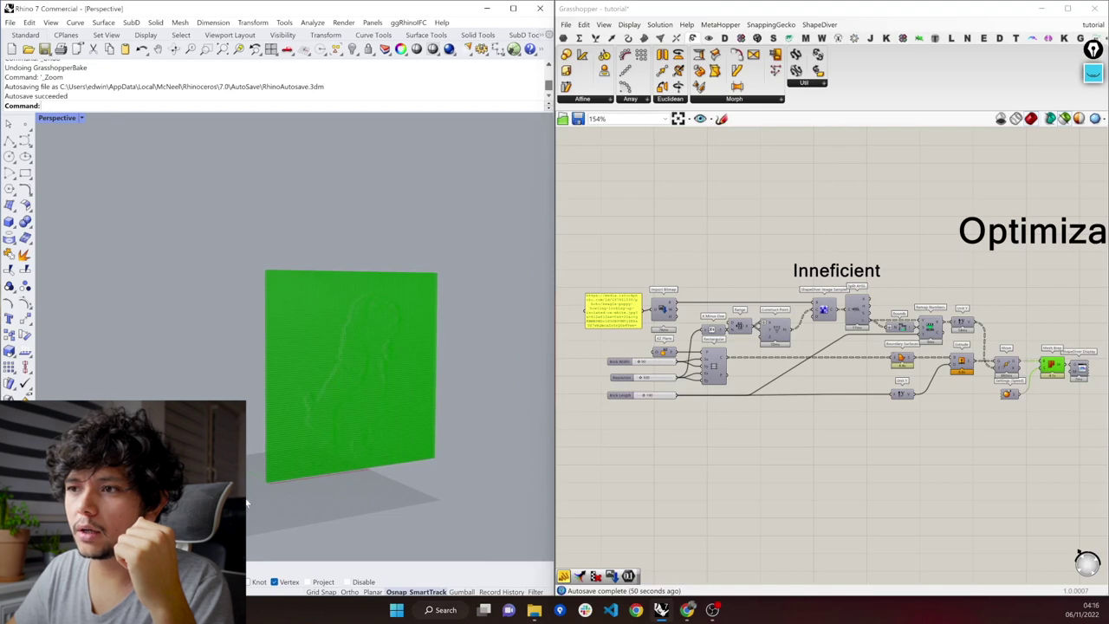
scroll(247, 501, up, 5)
right_drag(378, 334, 312, 421)
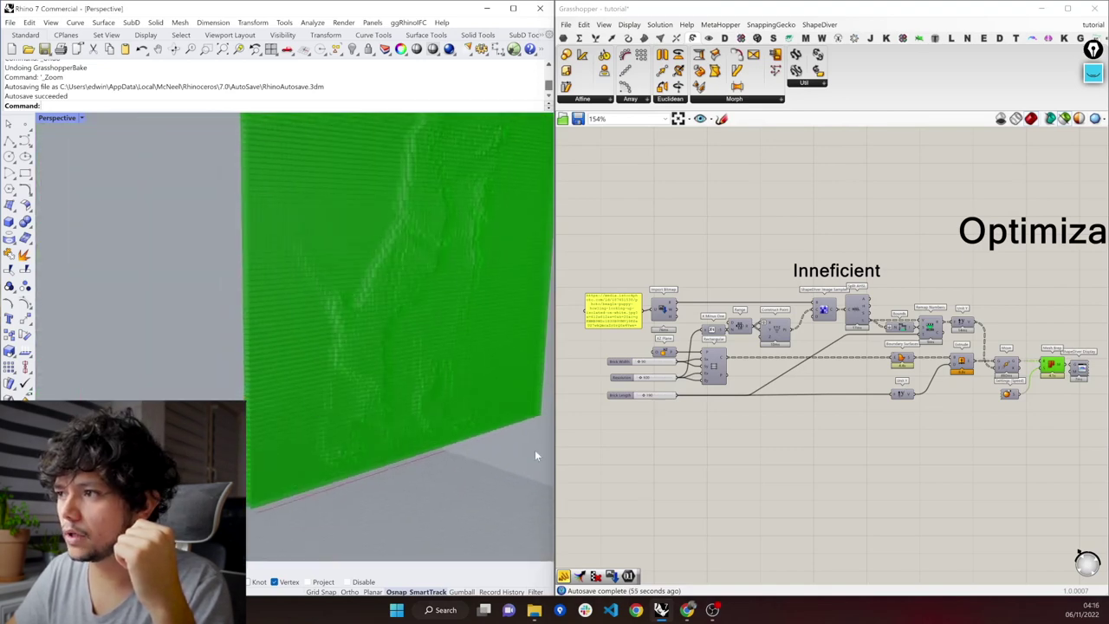
Examine the Inneficient workflow's image and brick inputs, and inspect the brick wall relief up close and from several angles
scroll(570, 382, up, 3)
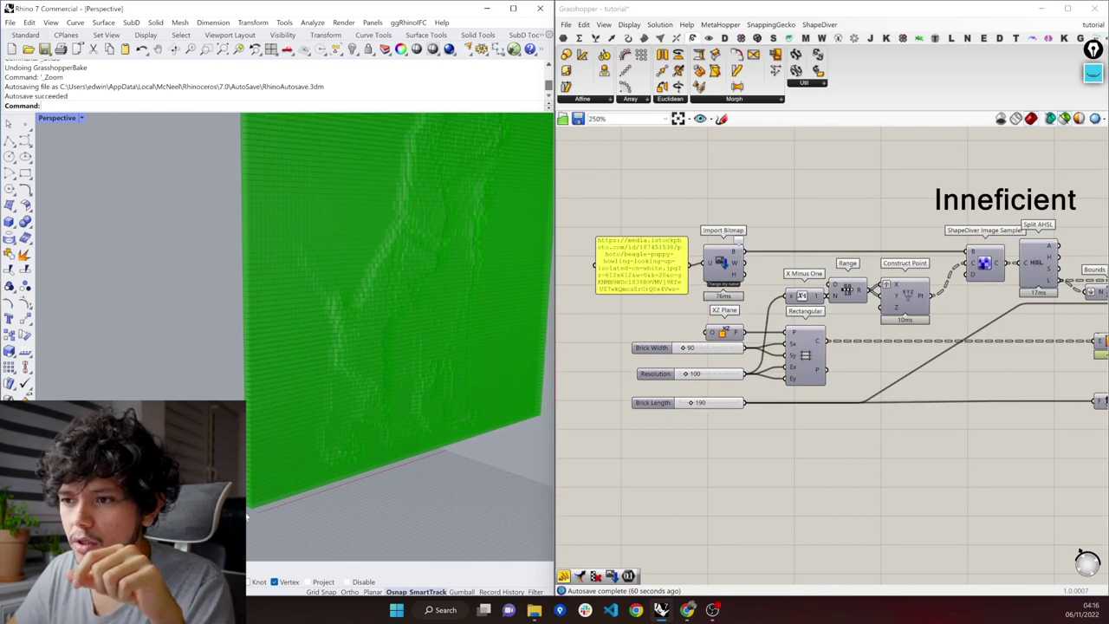
scroll(247, 517, up, 2)
scroll(260, 496, up, 2)
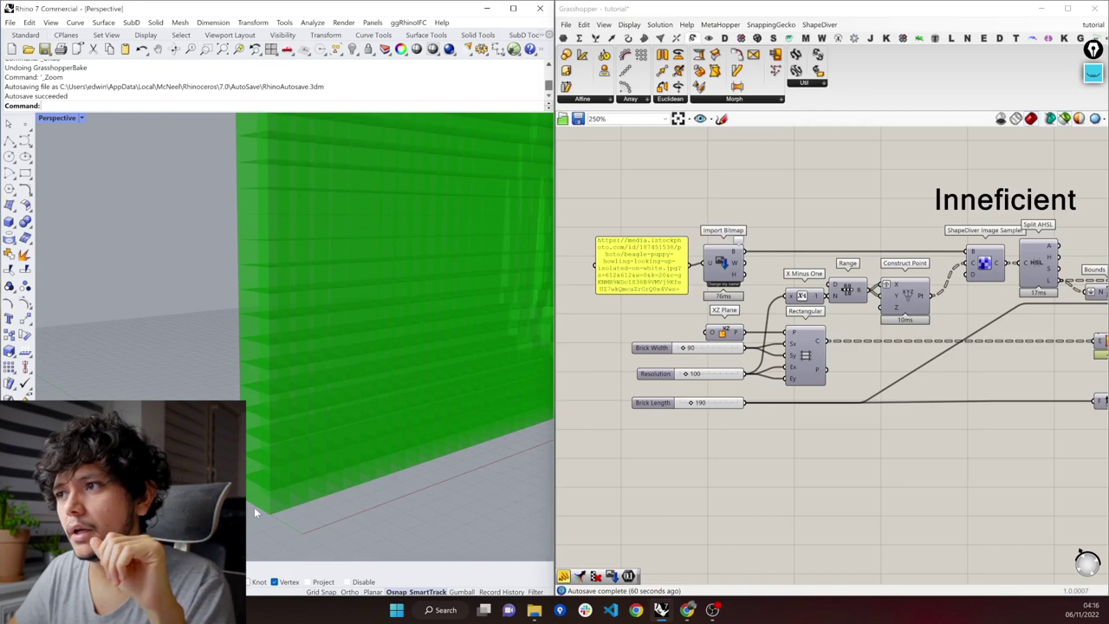
scroll(363, 491, down, 3)
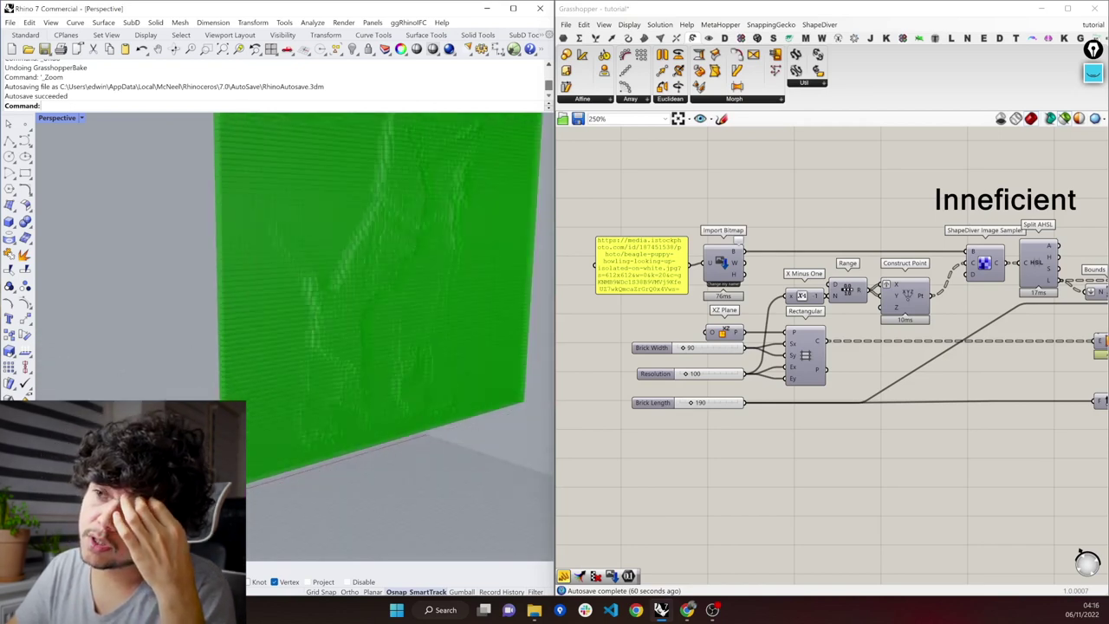
key(Left)
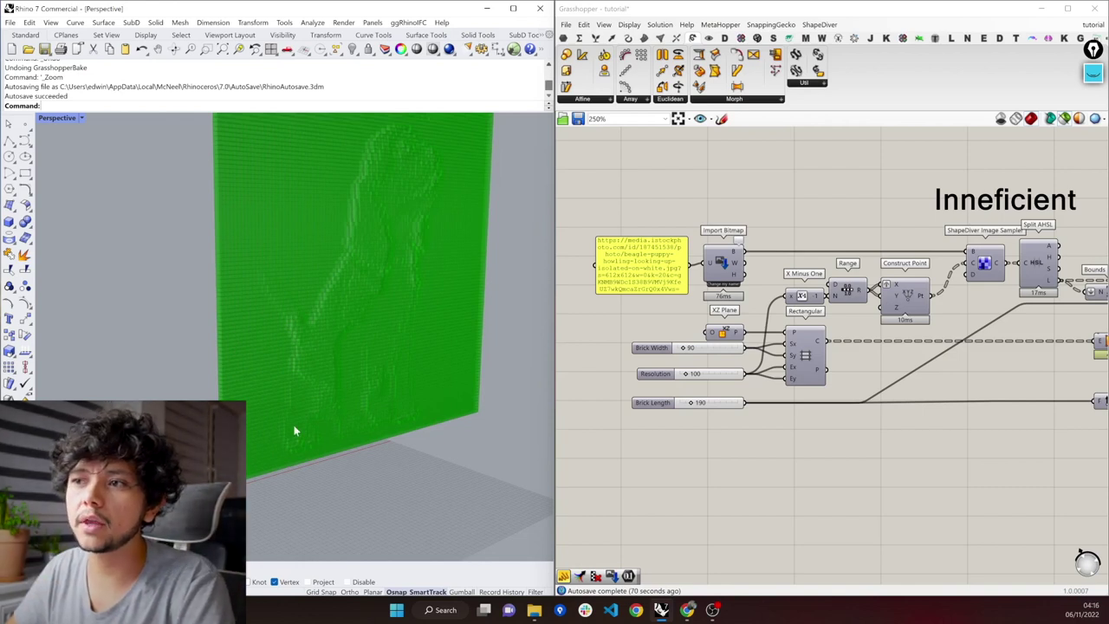
key(Right)
key(Right)
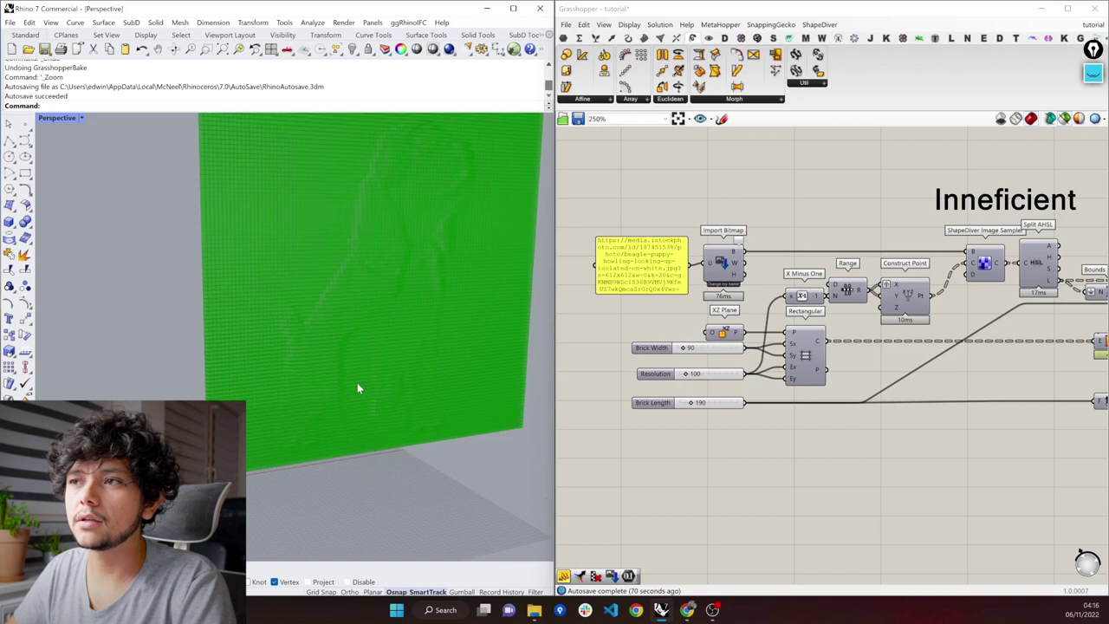
key(Right)
scroll(367, 416, down, 2)
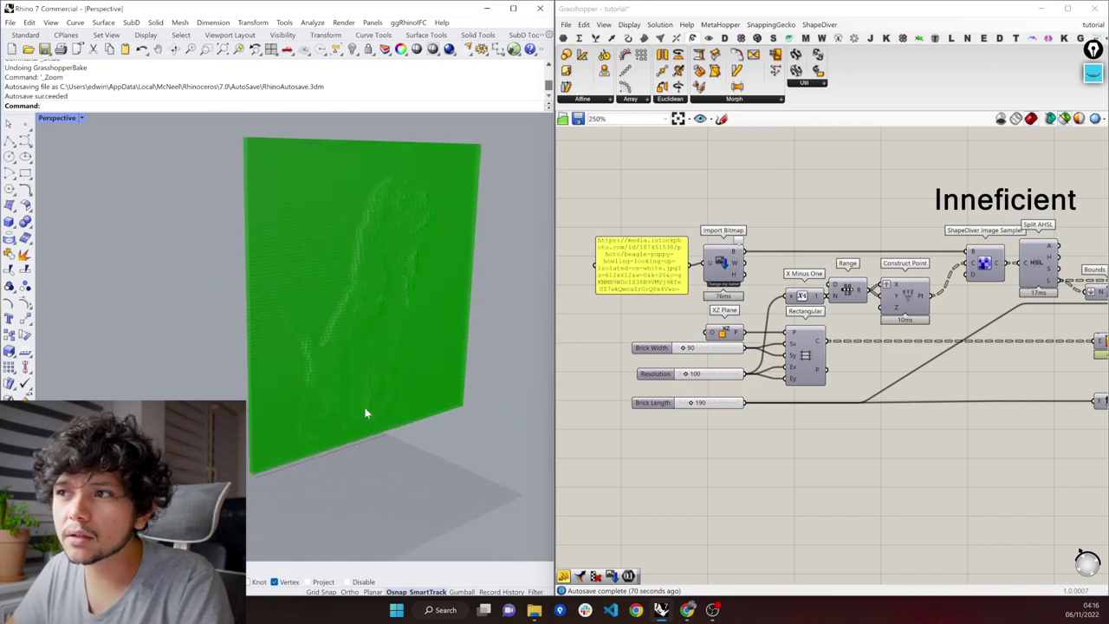
key(Right)
scroll(369, 303, up, 2)
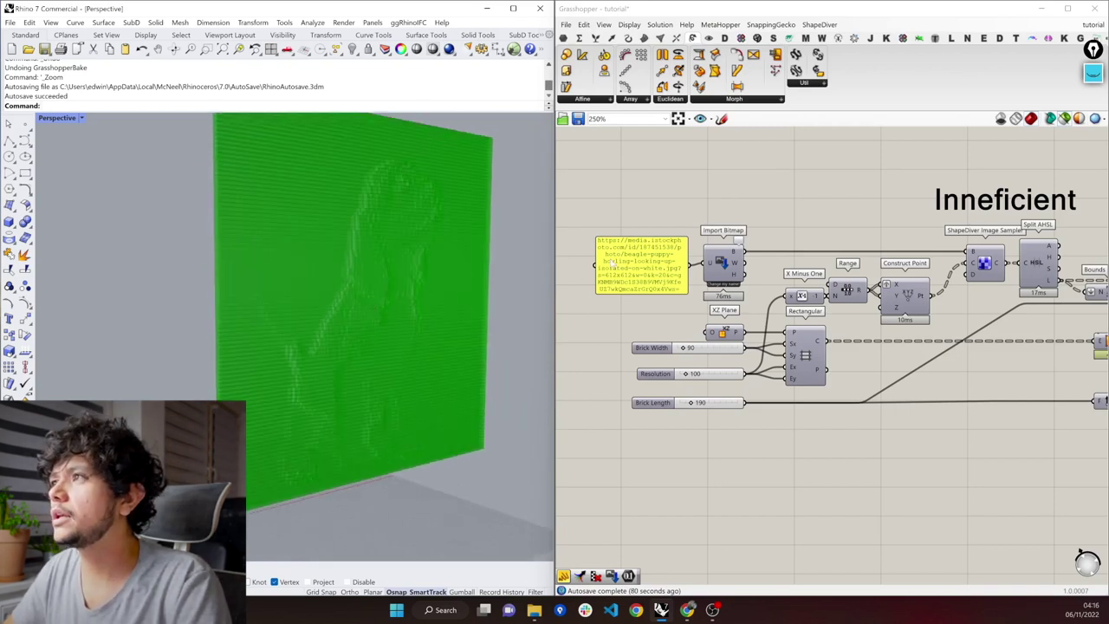
Add a Quick Preview fed by Import Bitmap's B output and place it above the Range and Construct Point components
click(790, 39)
drag(743, 55, 820, 194)
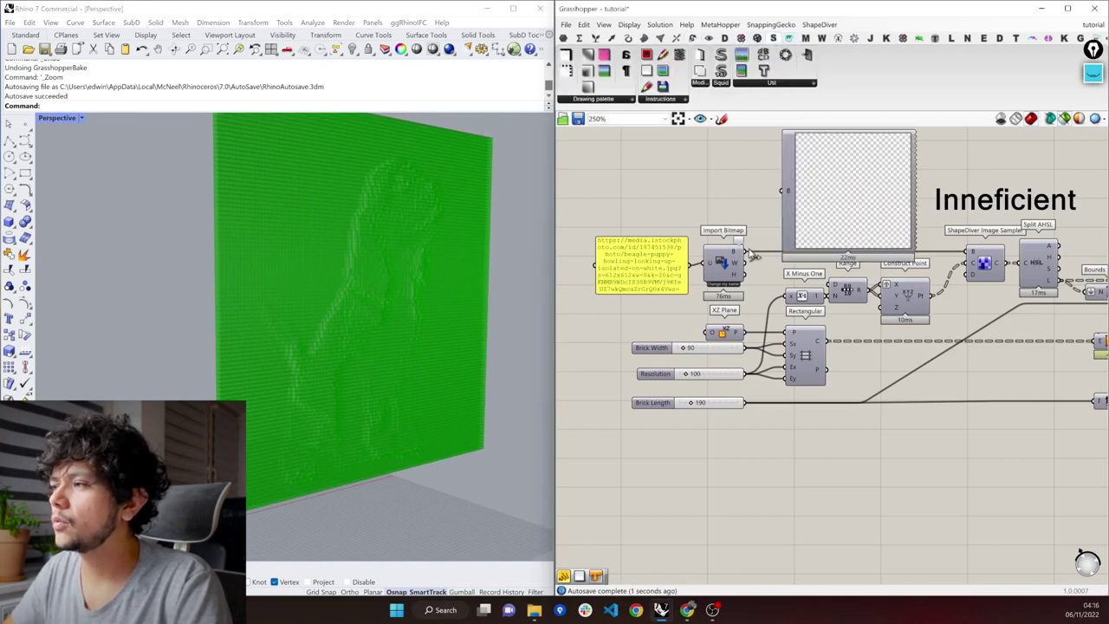
drag(747, 258, 784, 194)
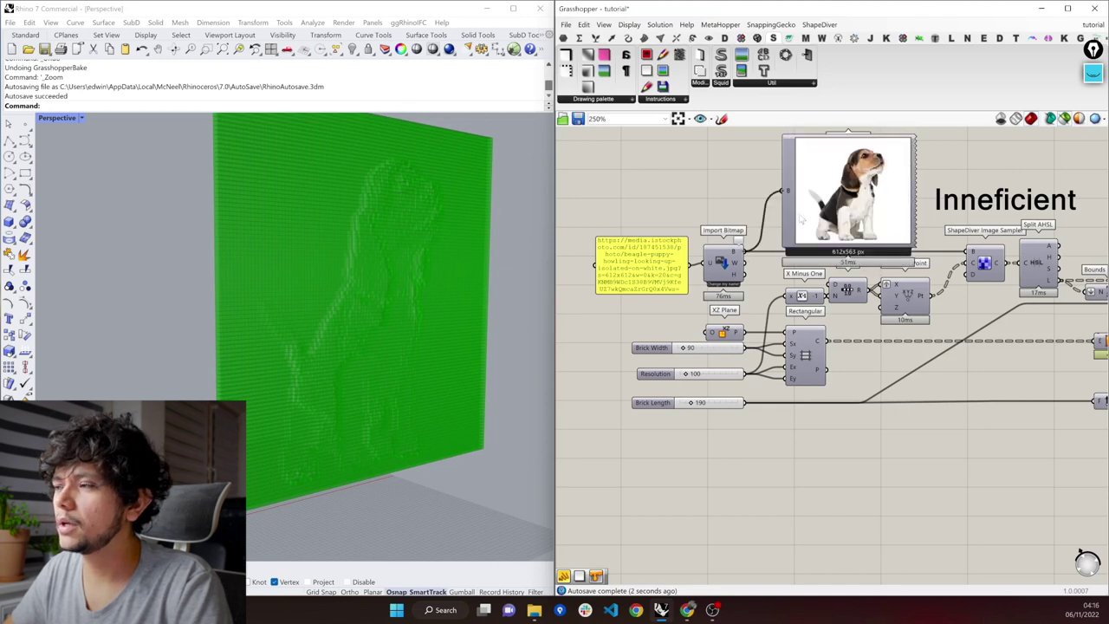
right_drag(749, 268, 700, 327)
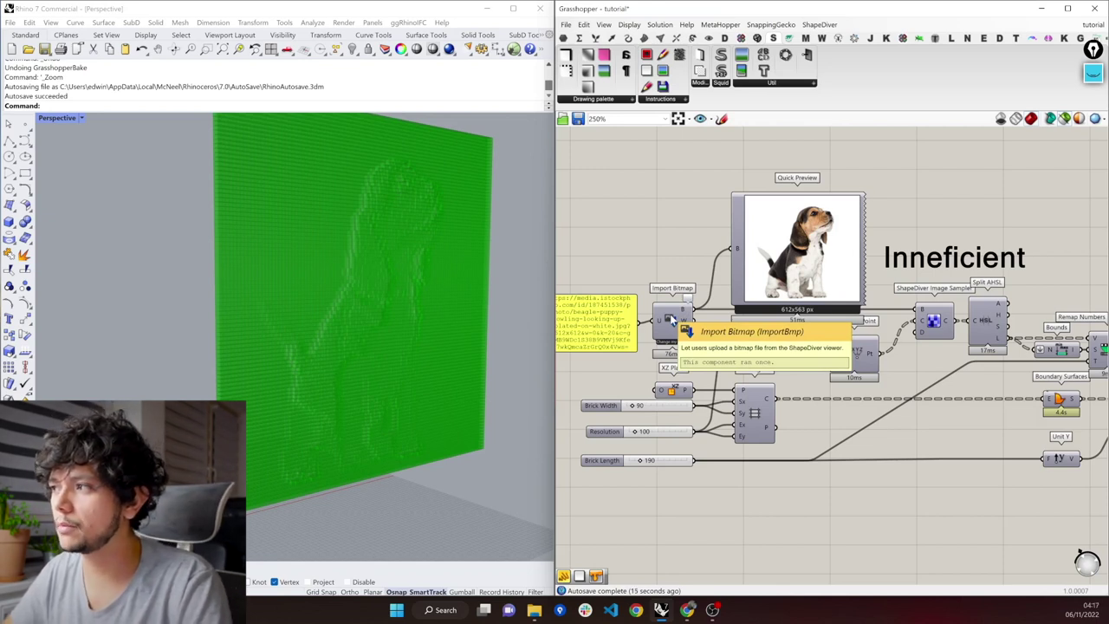
click(840, 241)
drag(840, 261, 839, 230)
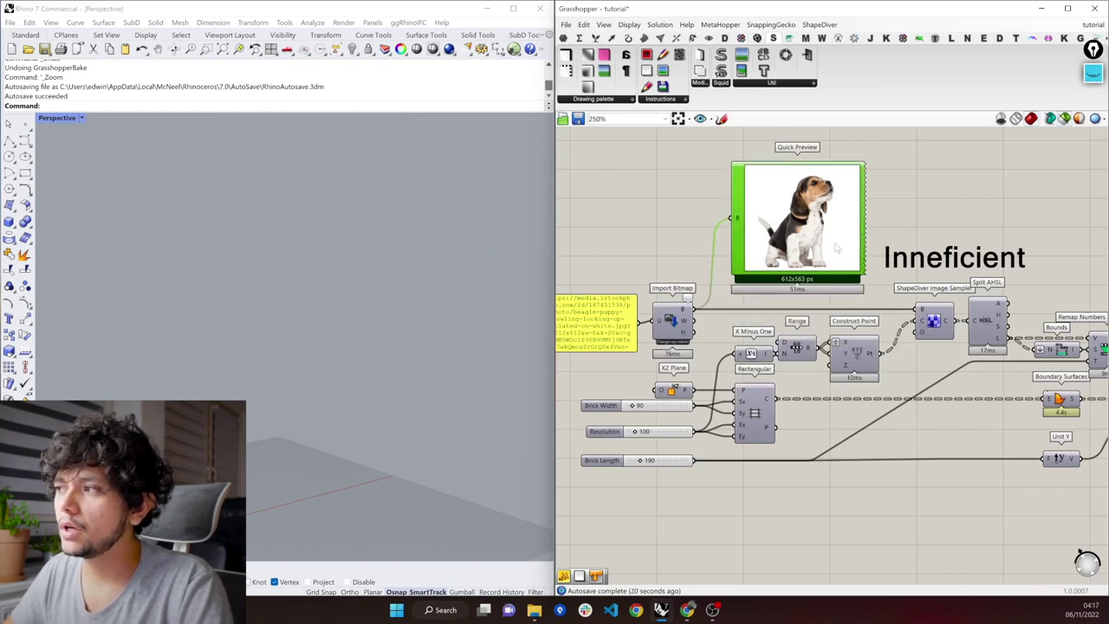
mouse_move(935, 323)
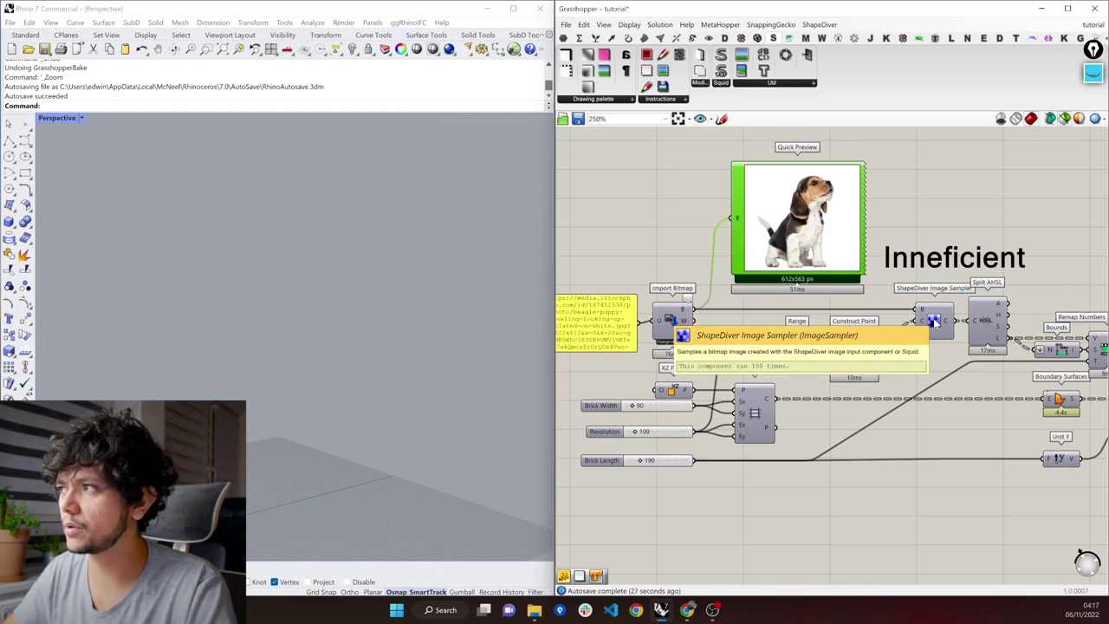
click(943, 174)
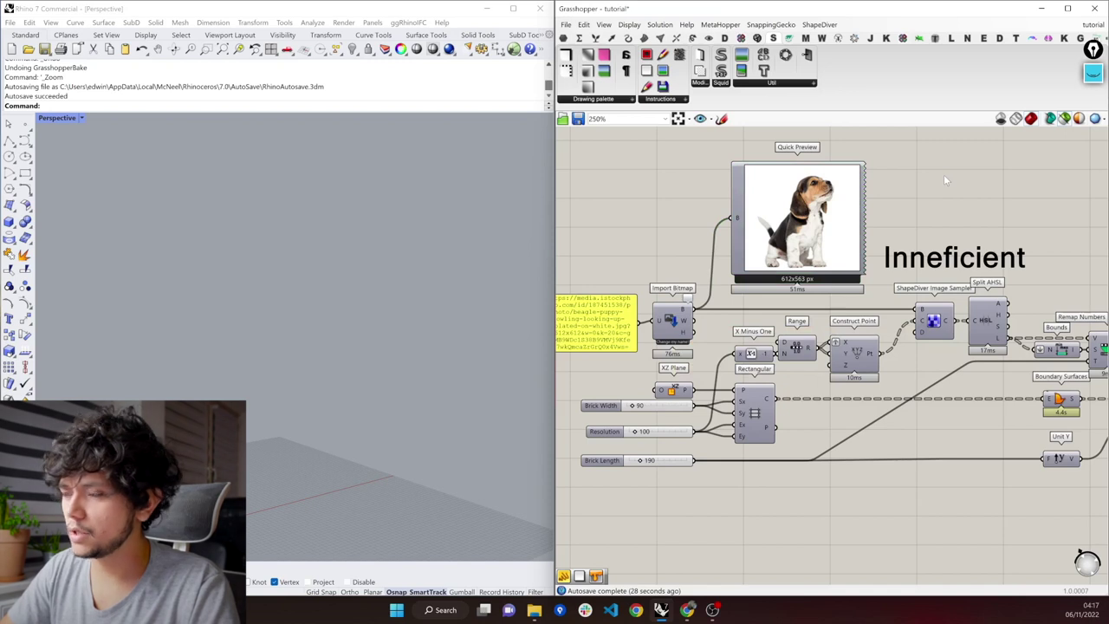
double_click(943, 174)
text(image sa)
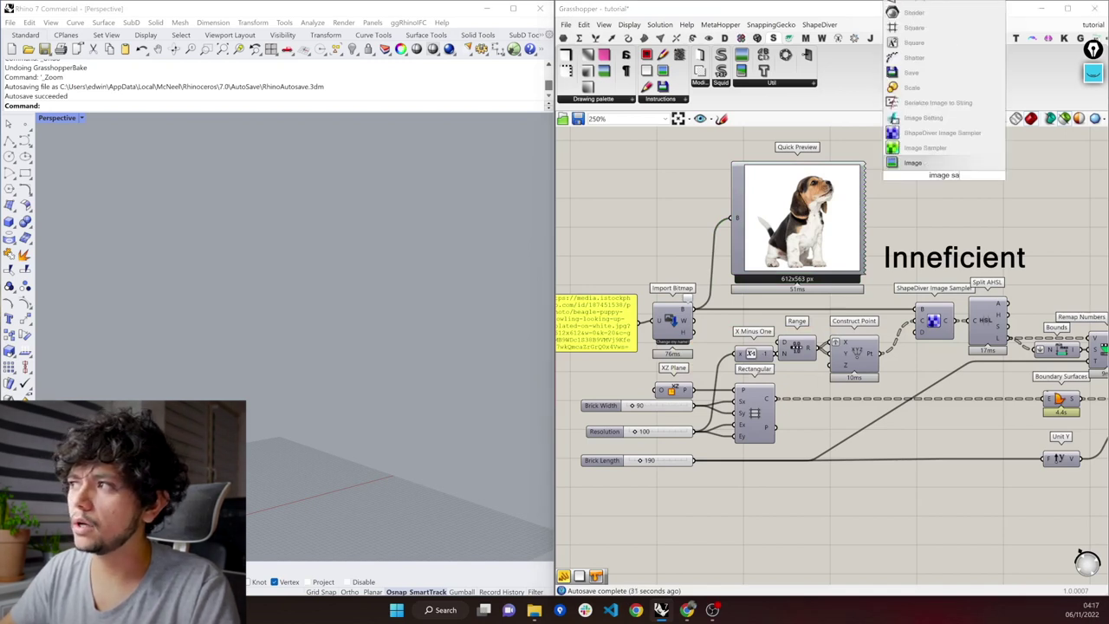
key(Return)
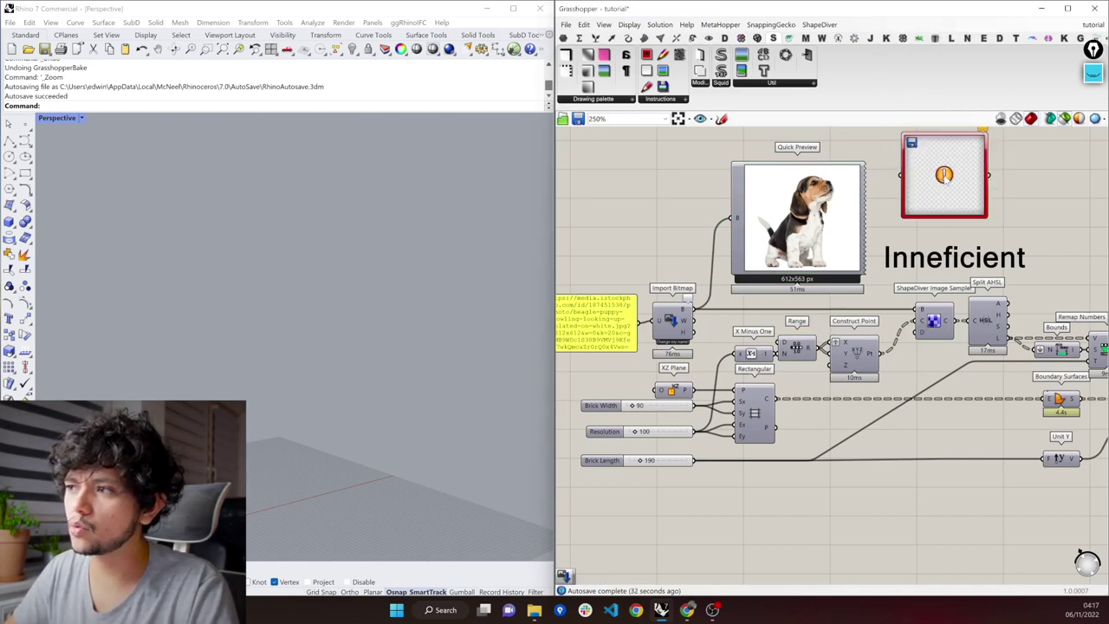
drag(625, 266, 707, 361)
click(944, 191)
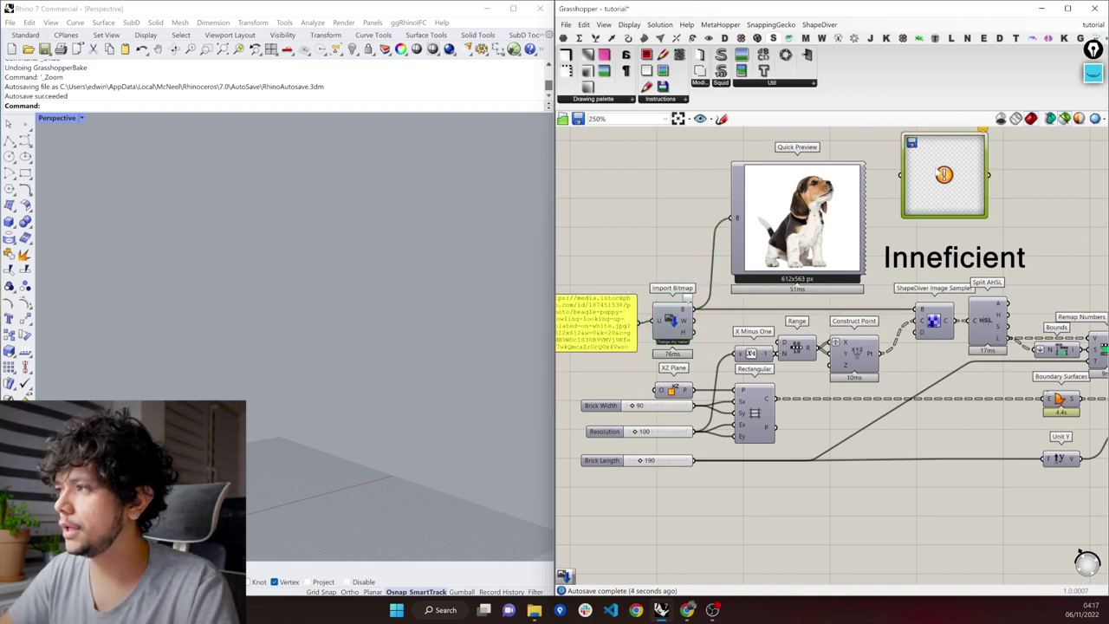
key(Delete)
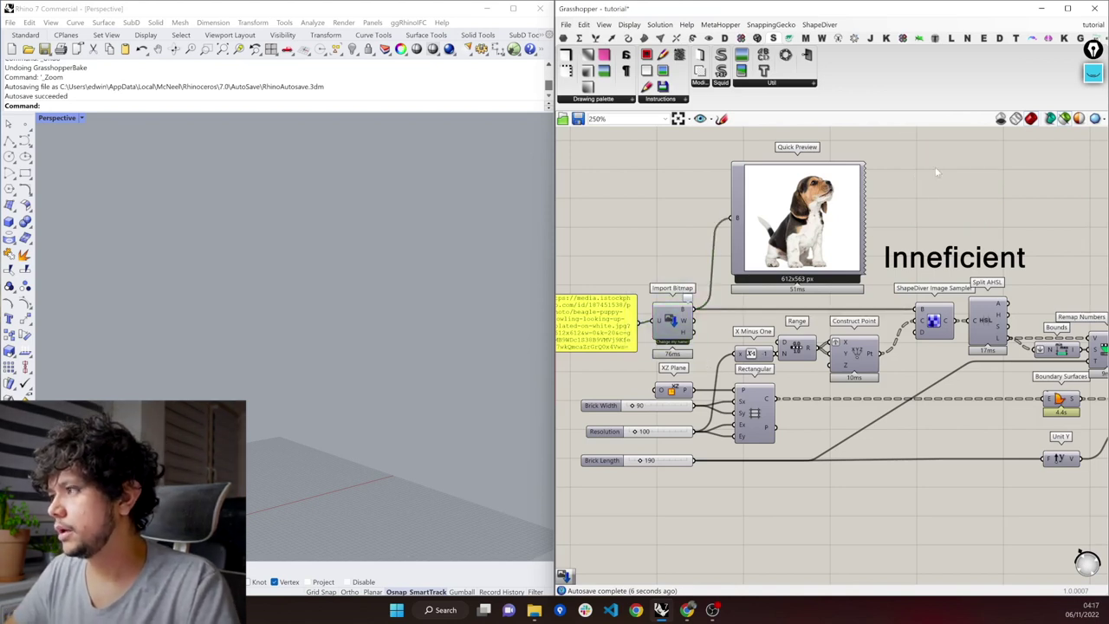
Examine the previews of the Rectangular grid, Boundary Surfaces, Extrude and Move components one after another in the Inneficient definition
scroll(839, 364, down, 3)
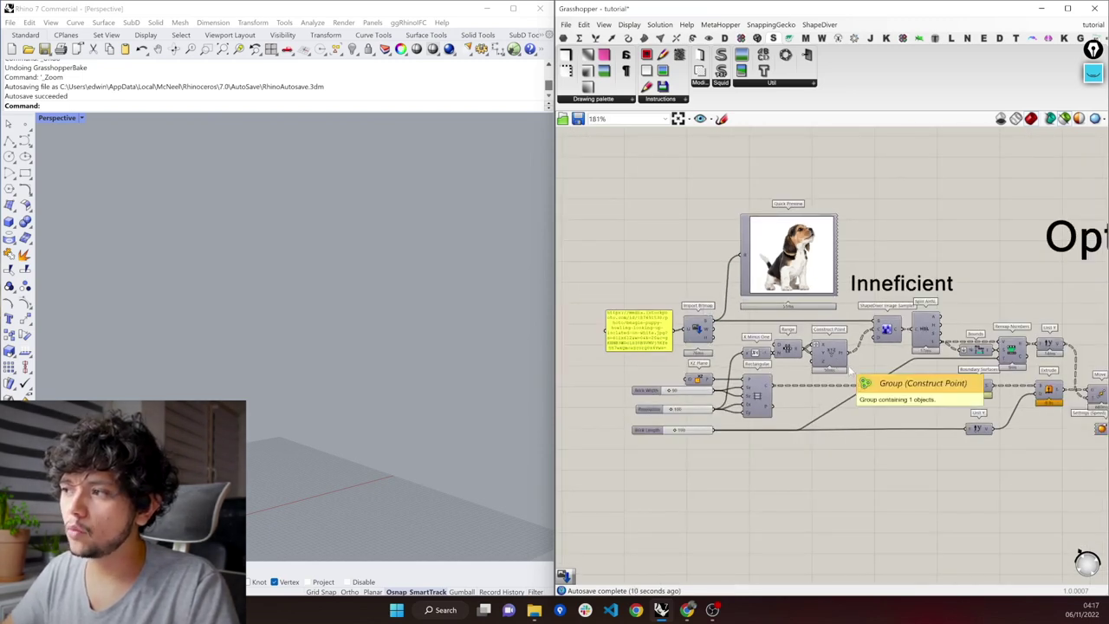
click(765, 395)
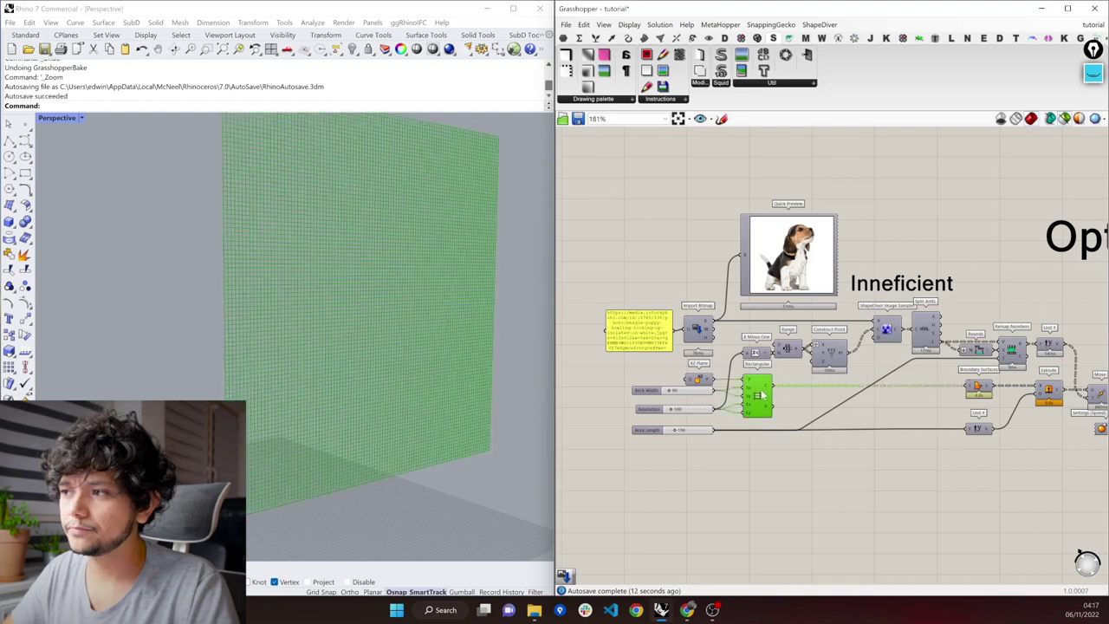
scroll(347, 330, down, 2)
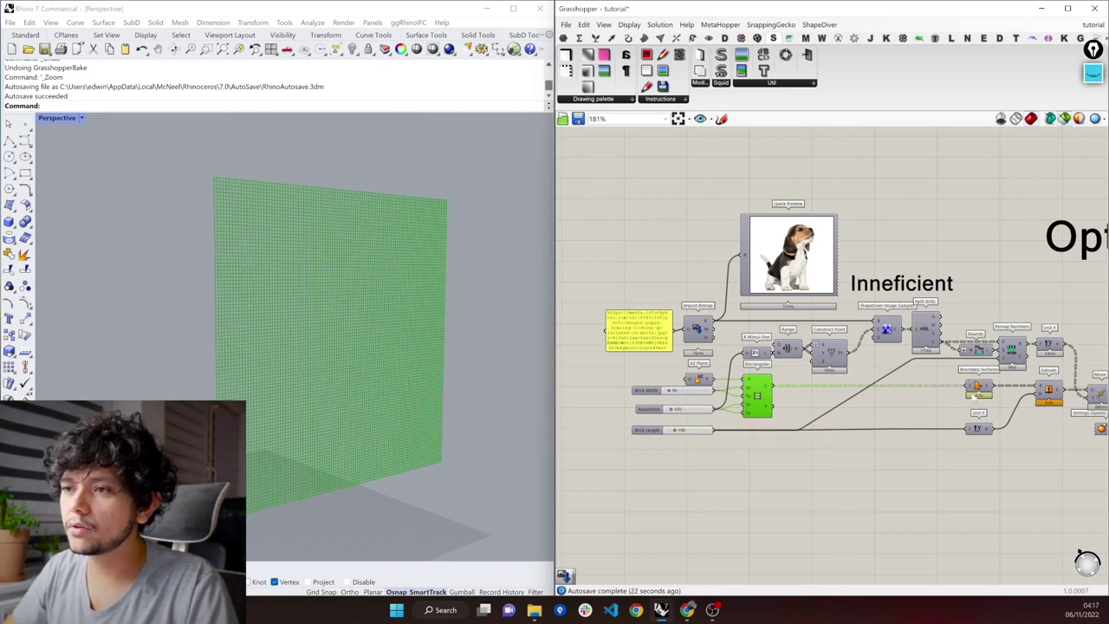
click(977, 387)
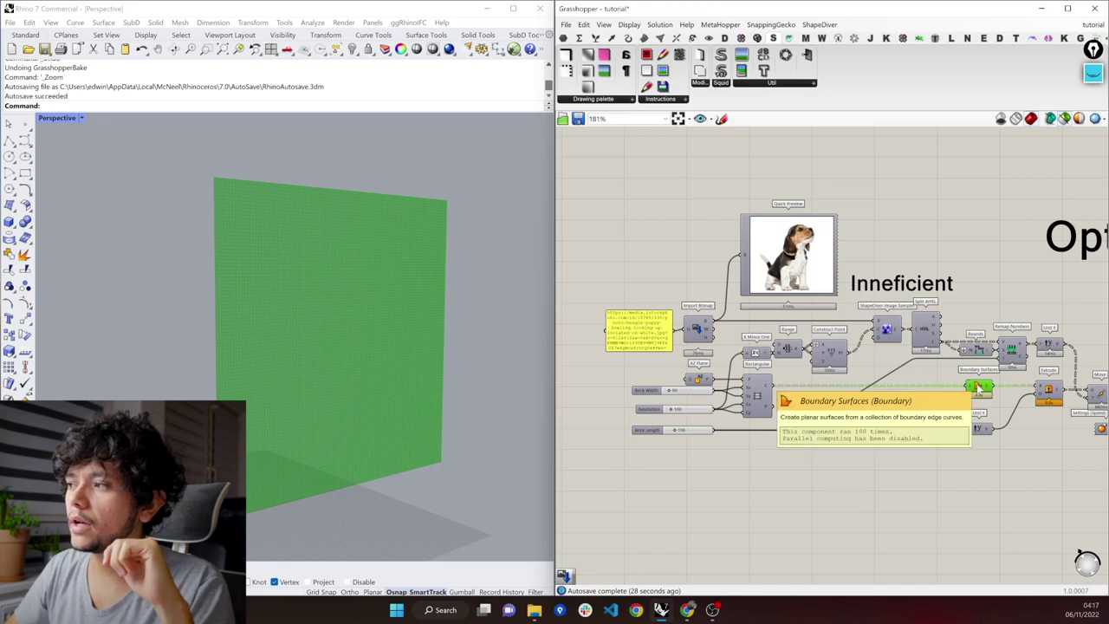
click(1050, 391)
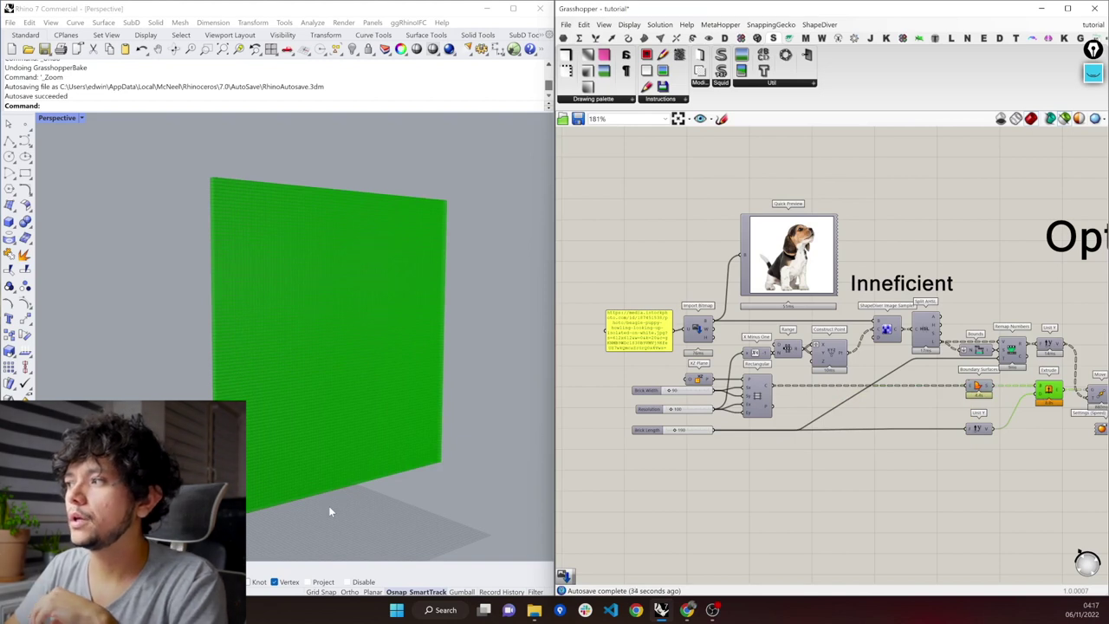
right_drag(759, 487, 739, 483)
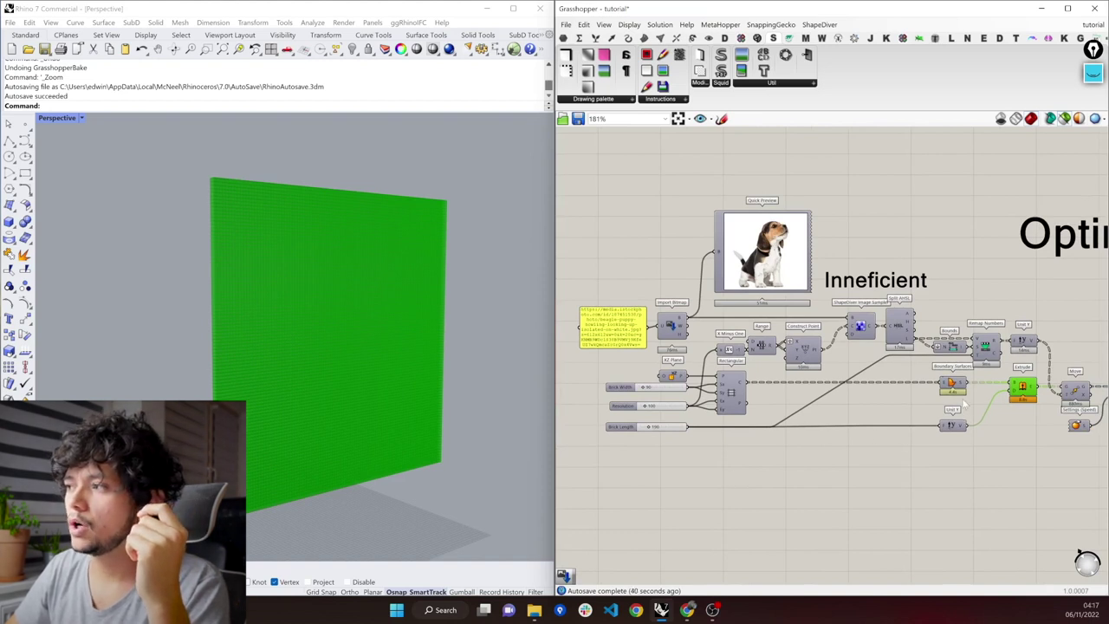
right_drag(1002, 400, 964, 404)
click(1039, 395)
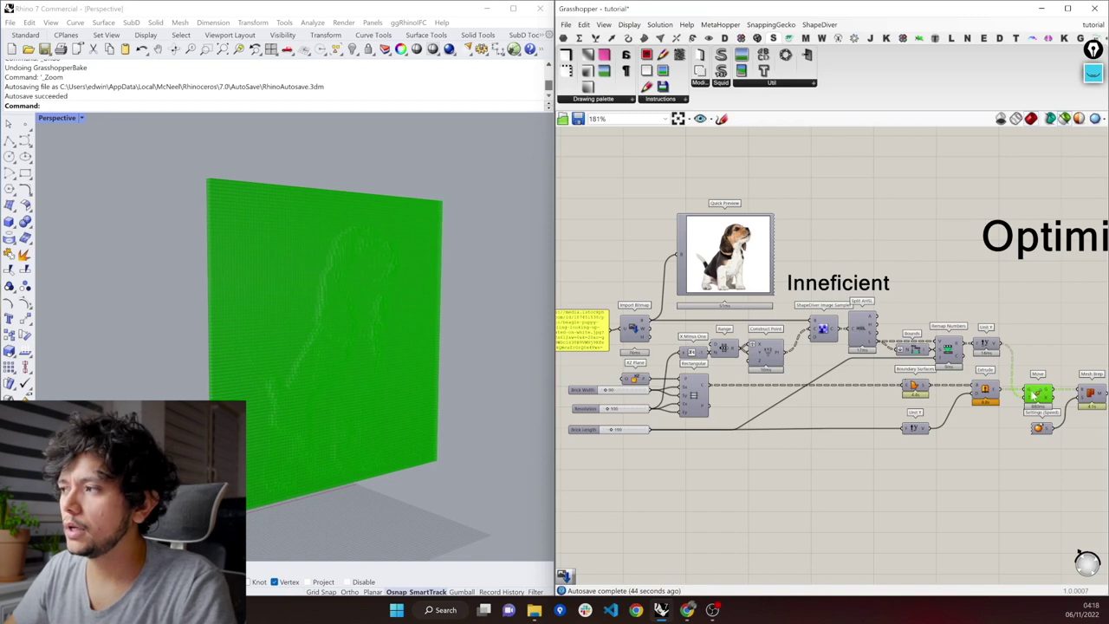
mouse_move(1036, 395)
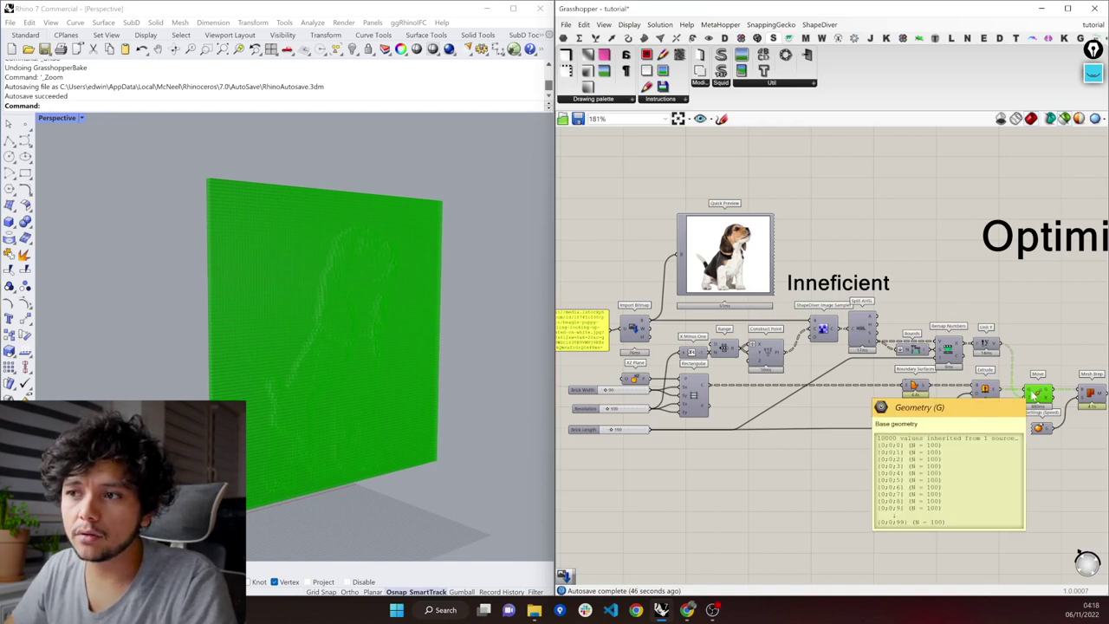
right_drag(254, 337, 275, 340)
right_drag(875, 399, 837, 394)
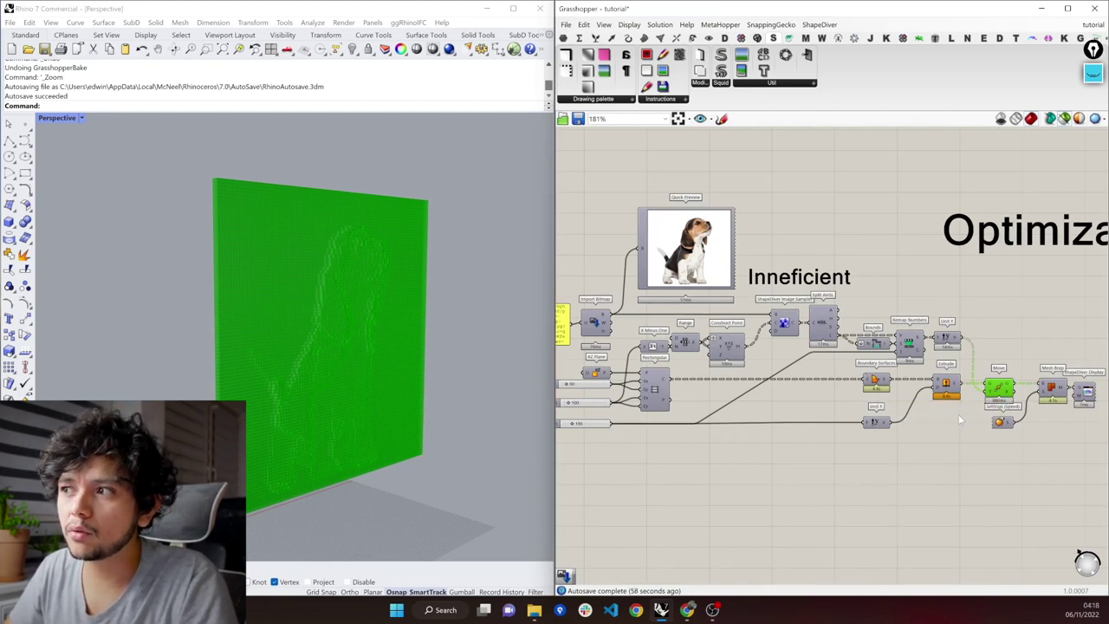
right_drag(586, 387, 619, 391)
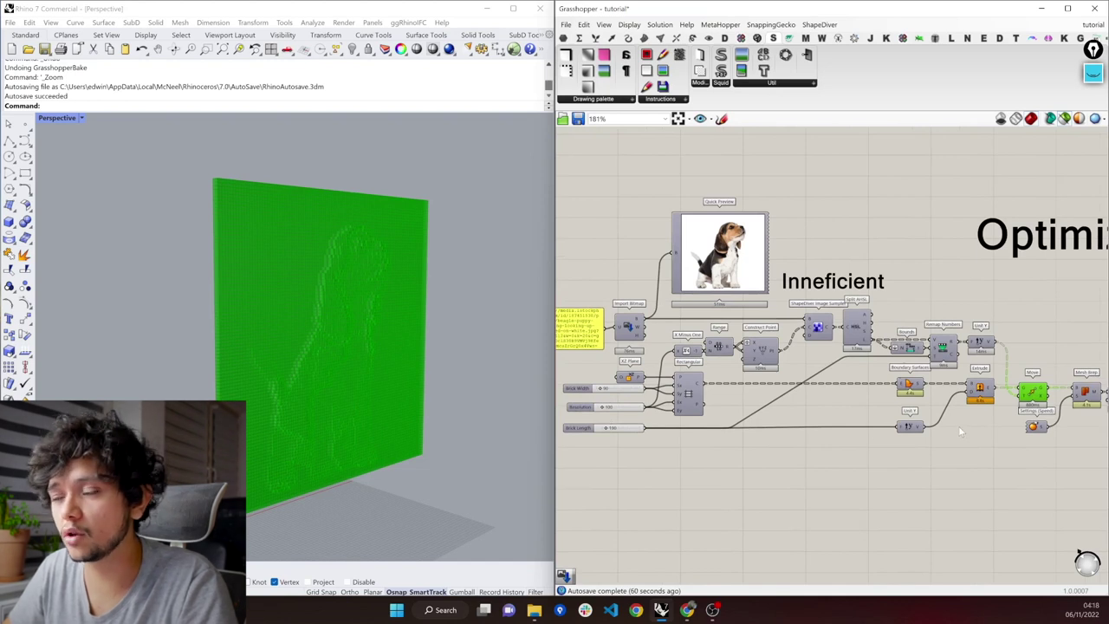
Compare the processing times and previews of the Extrude, Boundary Surfaces, Move and Mesh Brep components
right_drag(959, 426, 880, 429)
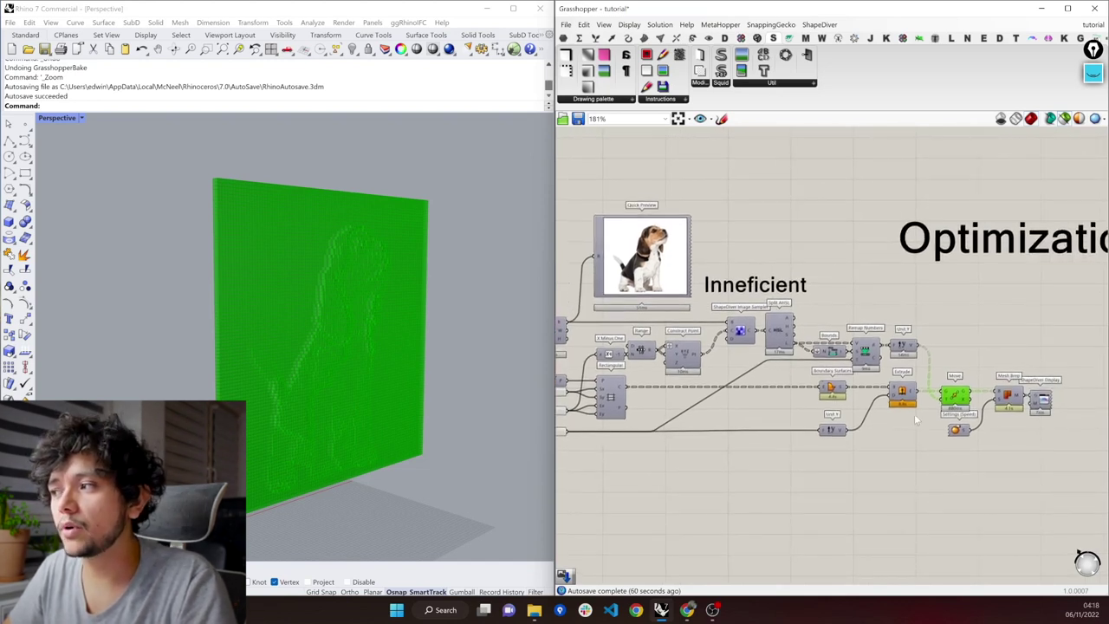
scroll(914, 413, up, 1)
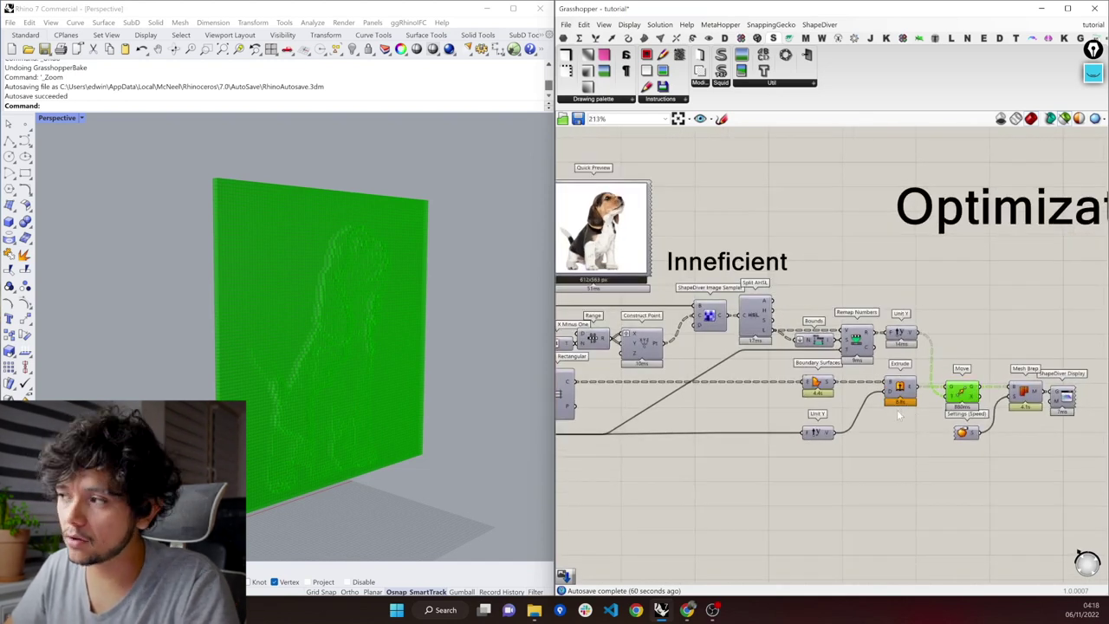
click(903, 396)
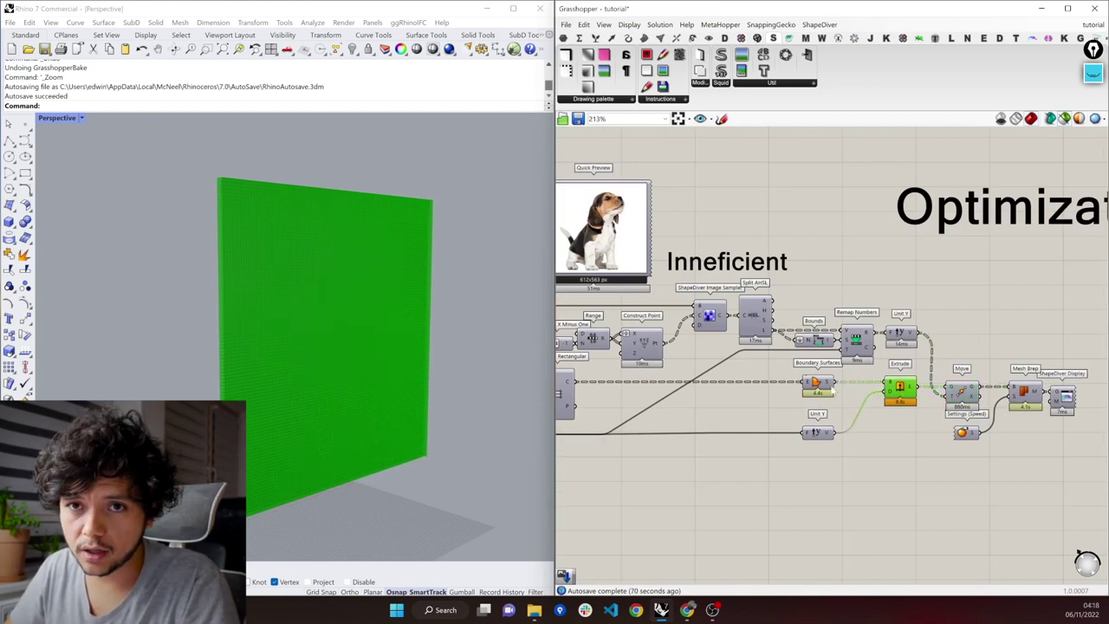
click(816, 387)
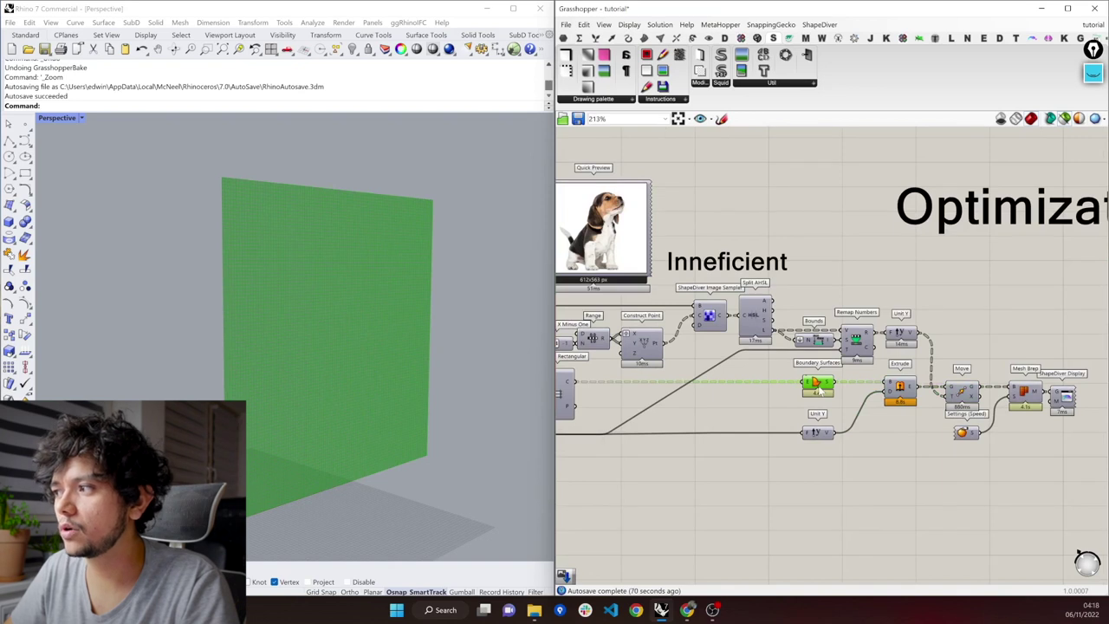
click(967, 400)
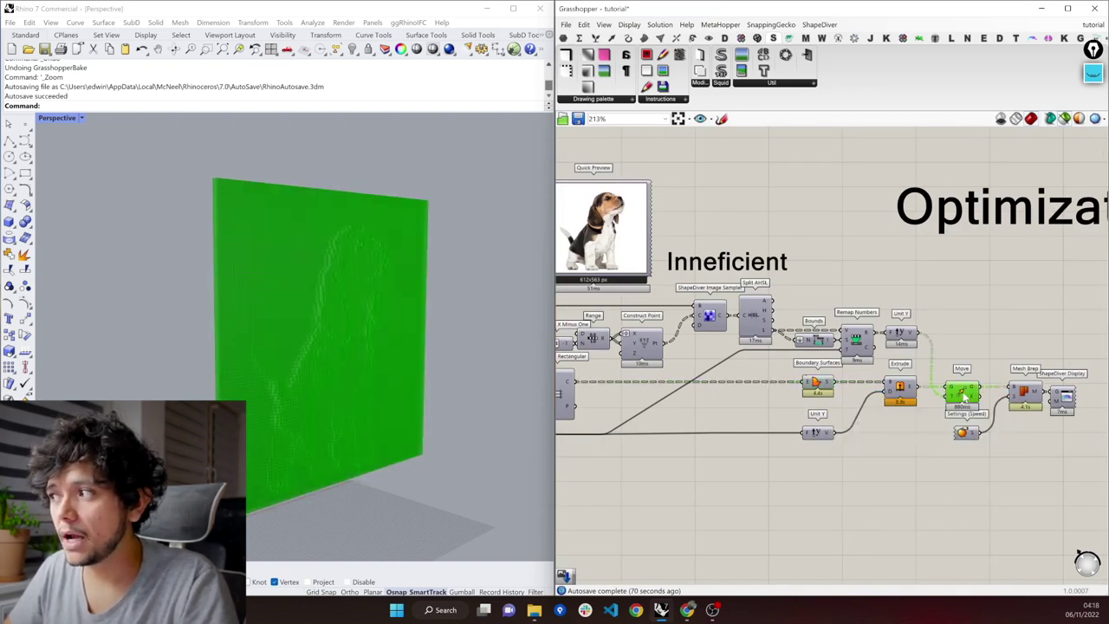
click(1025, 395)
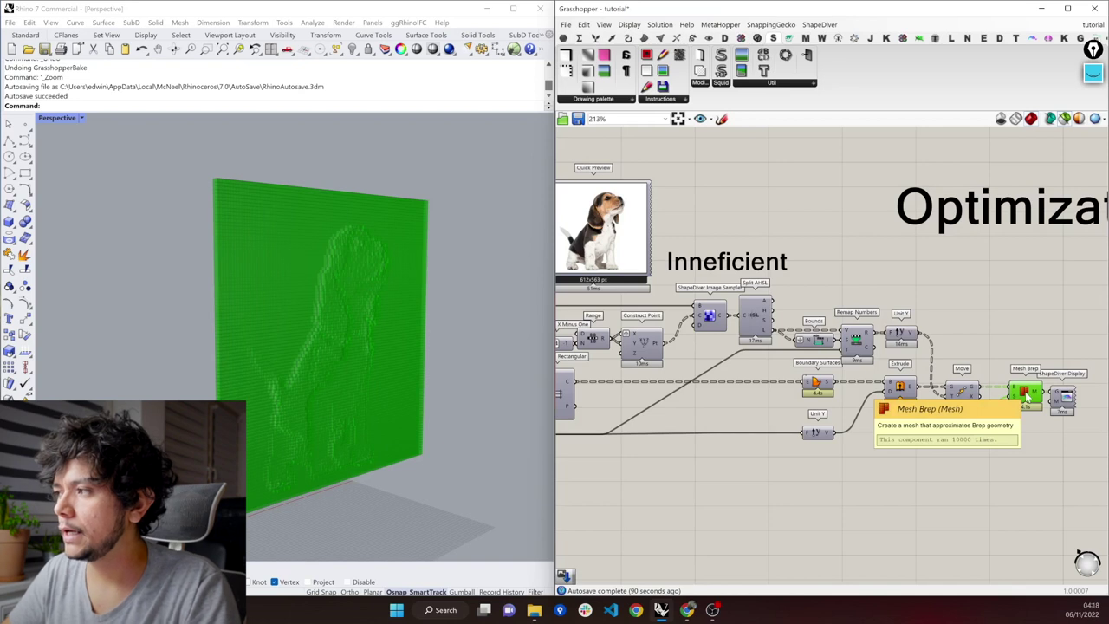
right_drag(1025, 397, 969, 392)
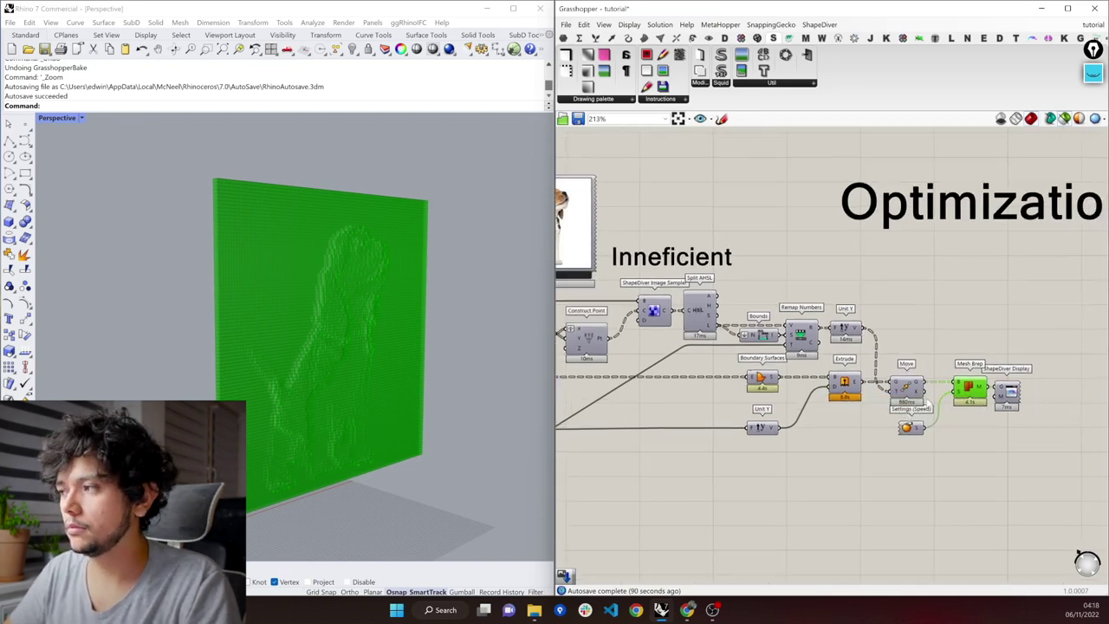
click(908, 391)
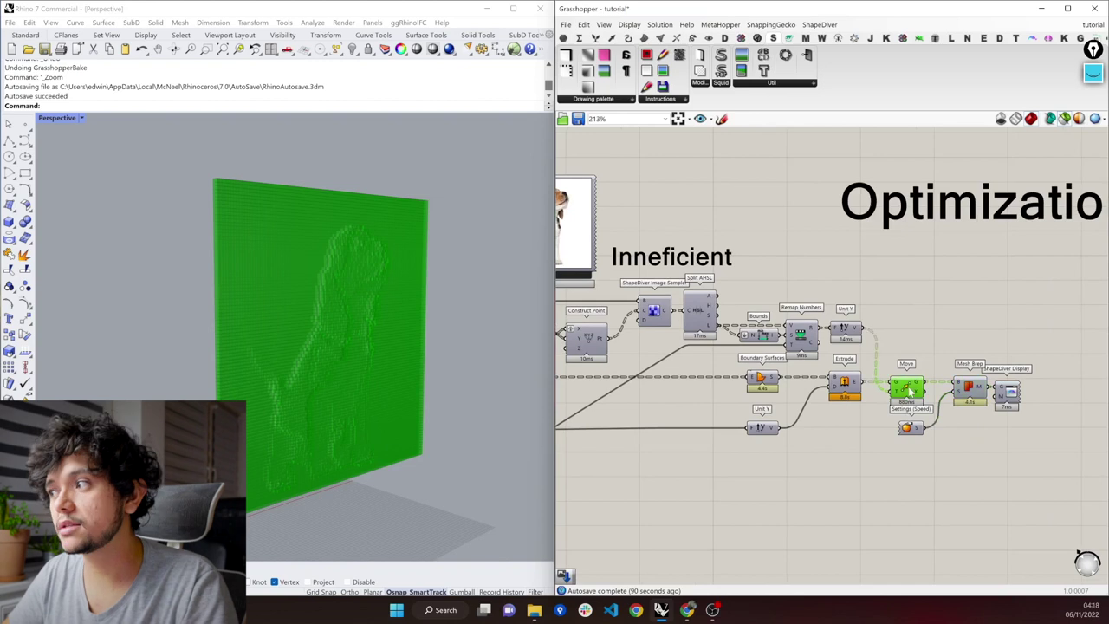
click(967, 392)
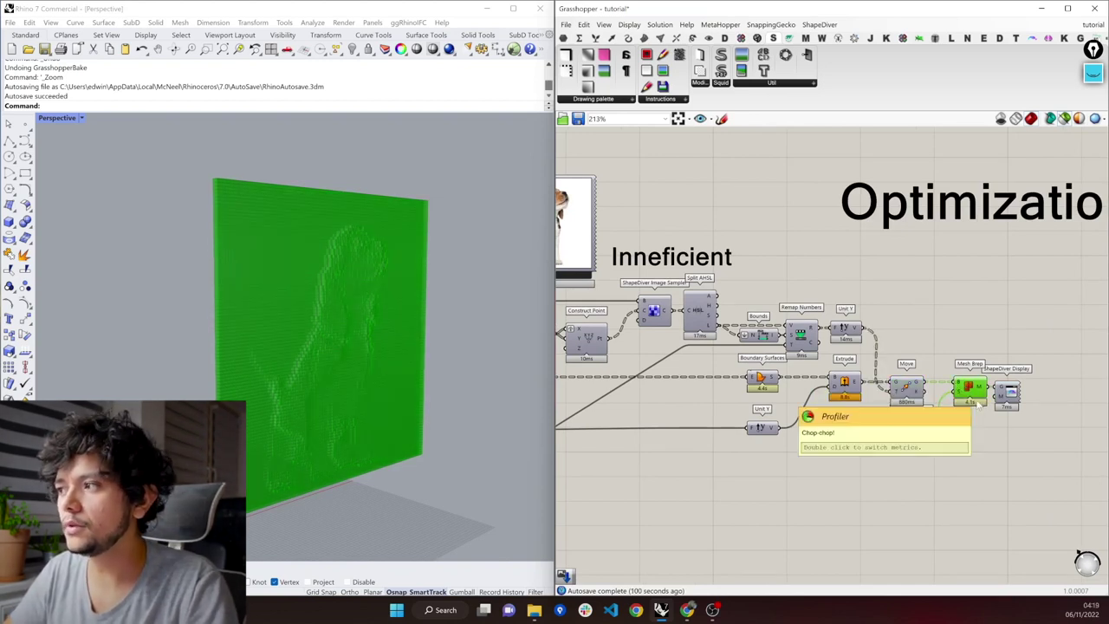
drag(974, 466, 743, 358)
click(845, 414)
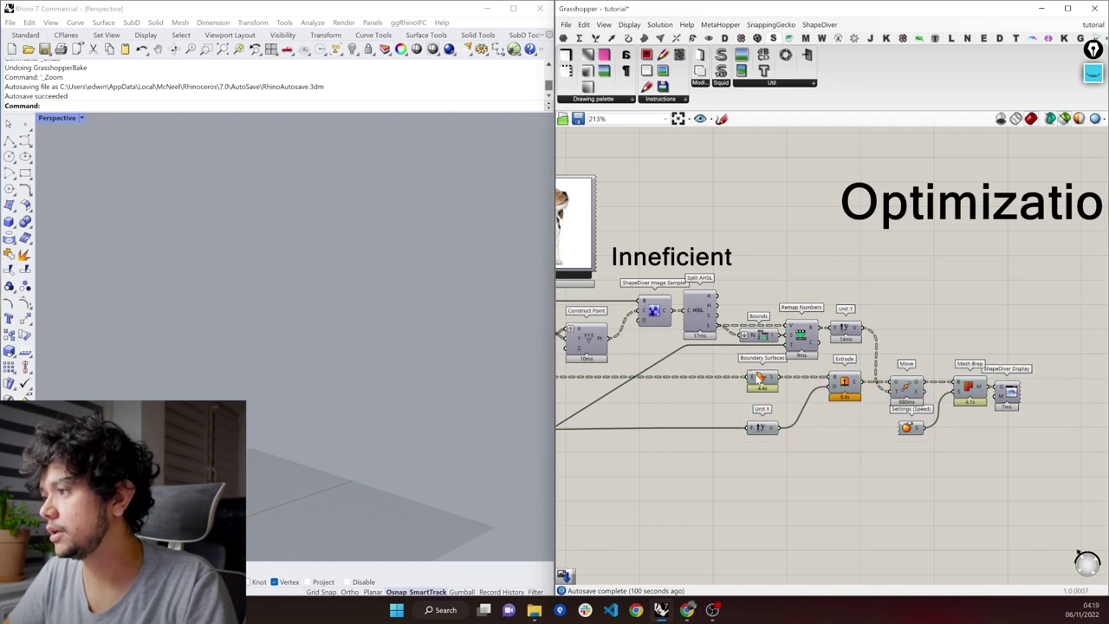
click(759, 379)
click(971, 392)
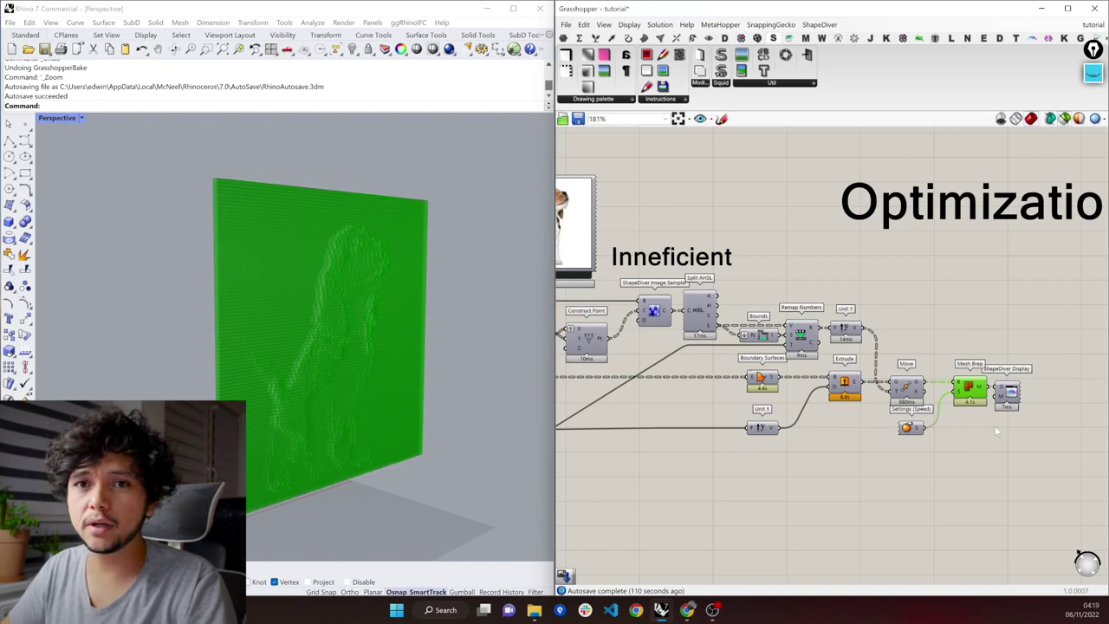
Review the Inneficient definition from the dog image preview through to the Mesh Brep output
scroll(995, 426, down, 1)
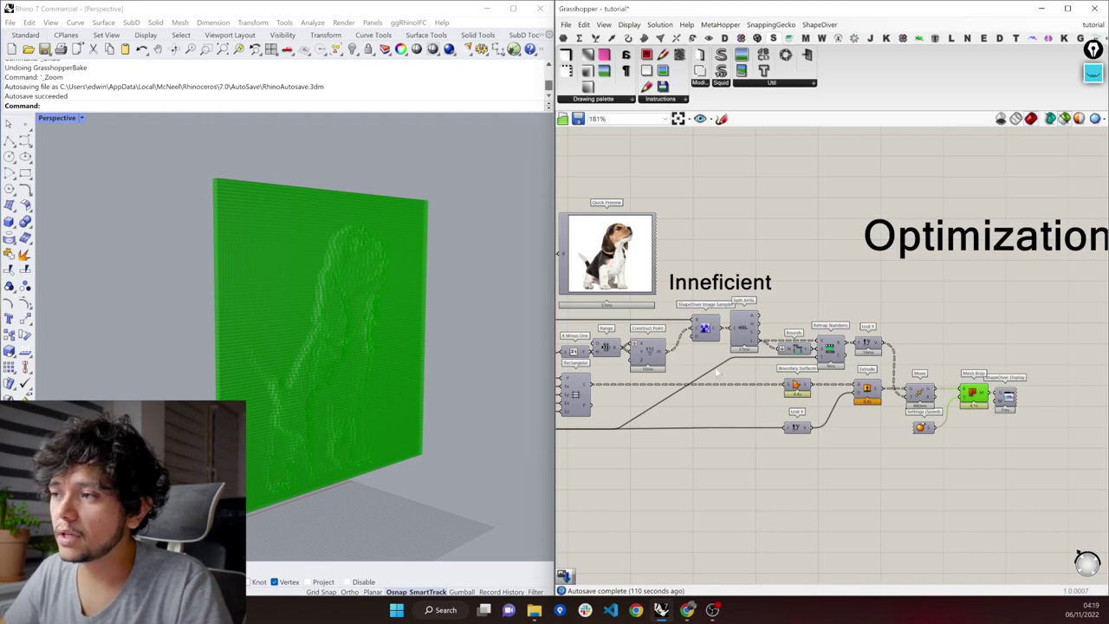
right_drag(706, 371, 796, 373)
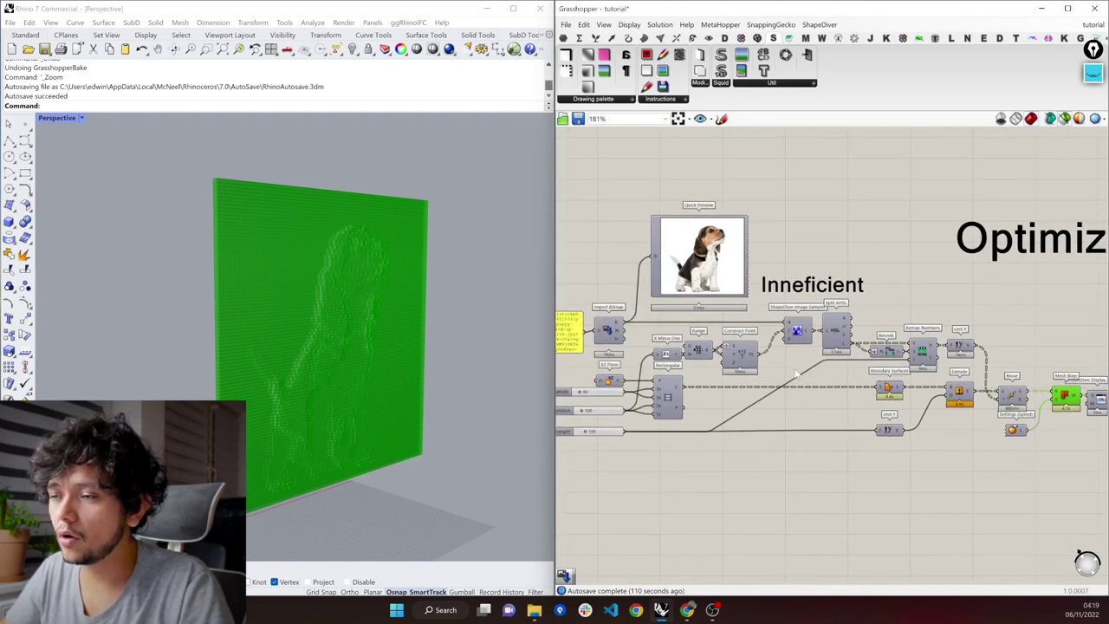
right_drag(795, 372, 805, 374)
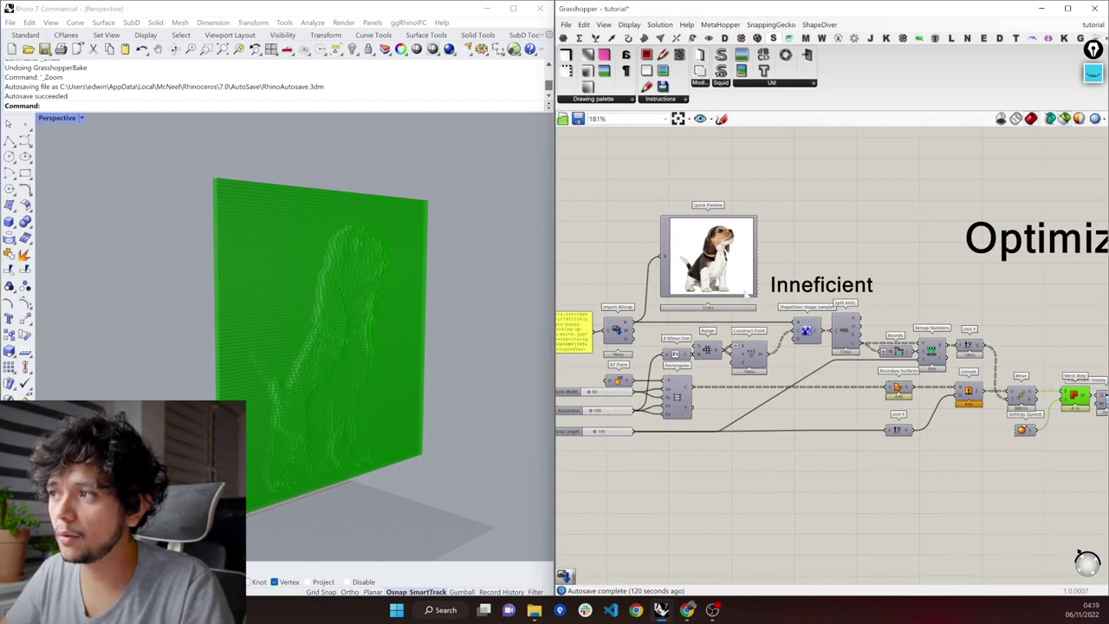
drag(659, 199, 771, 314)
right_drag(823, 380, 744, 383)
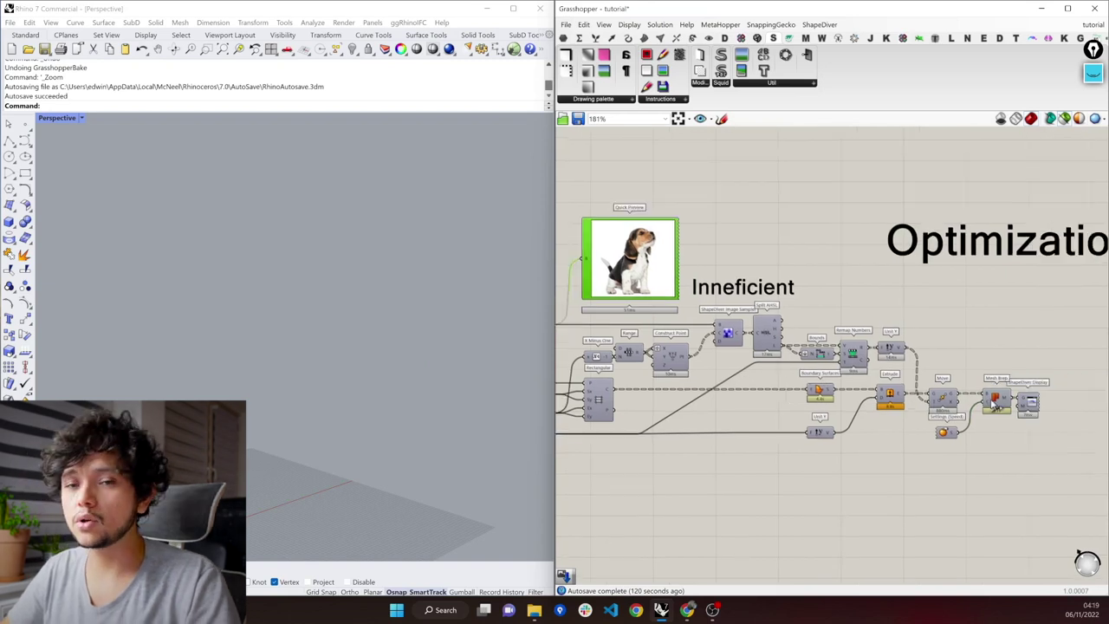
click(995, 399)
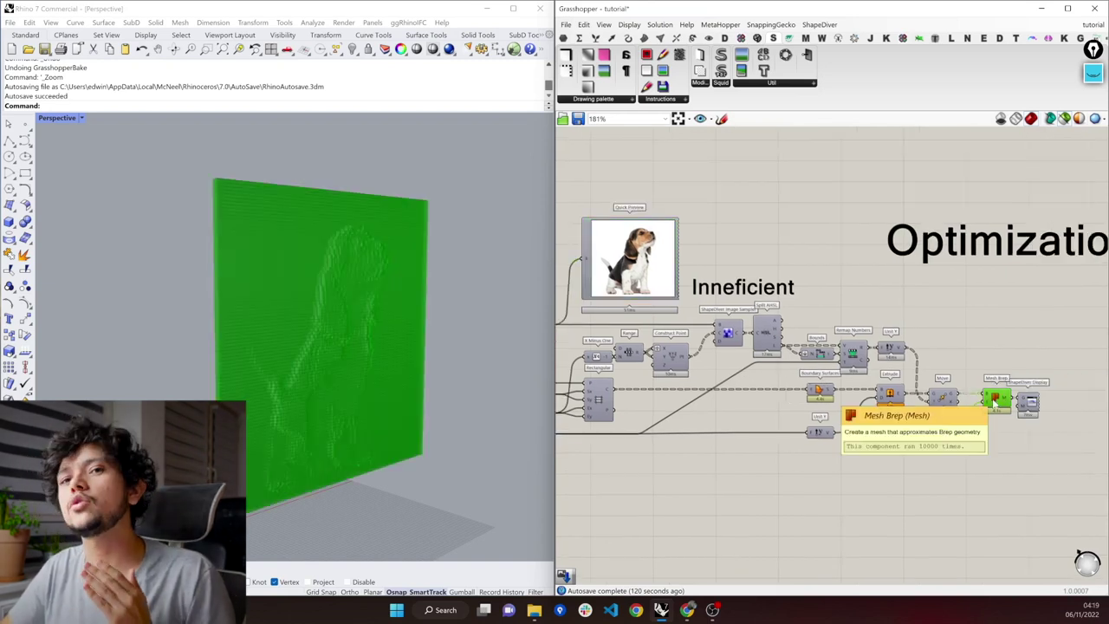
Bring up the Semi-efficient definition and examine its image-sampling components from Import Bitmap to Unit Y
right_drag(995, 431, 792, 438)
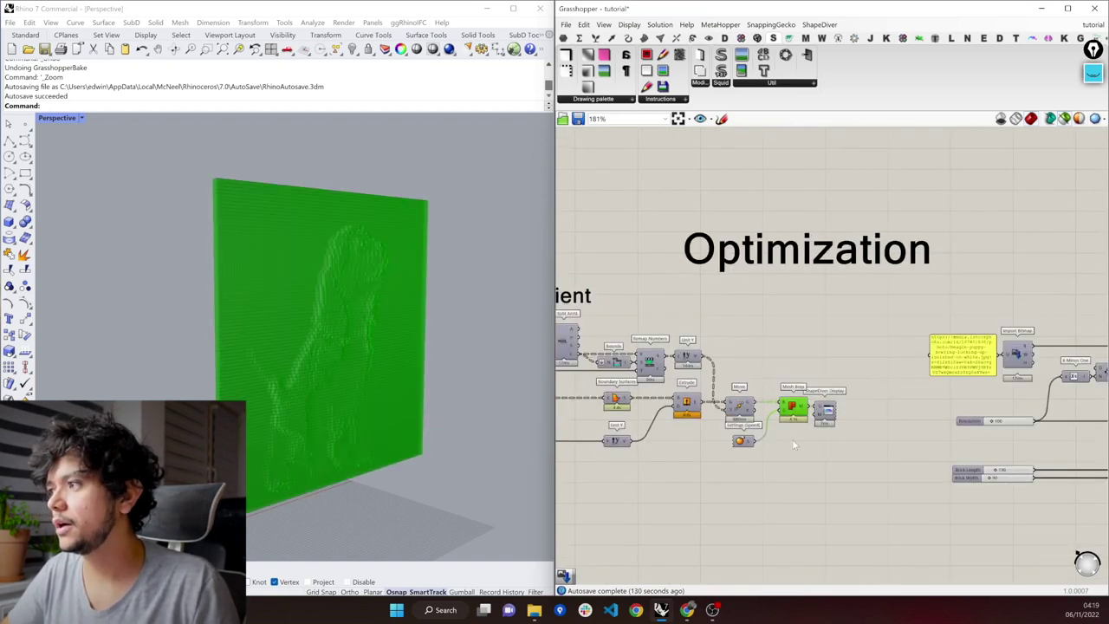
scroll(841, 422, down, 2)
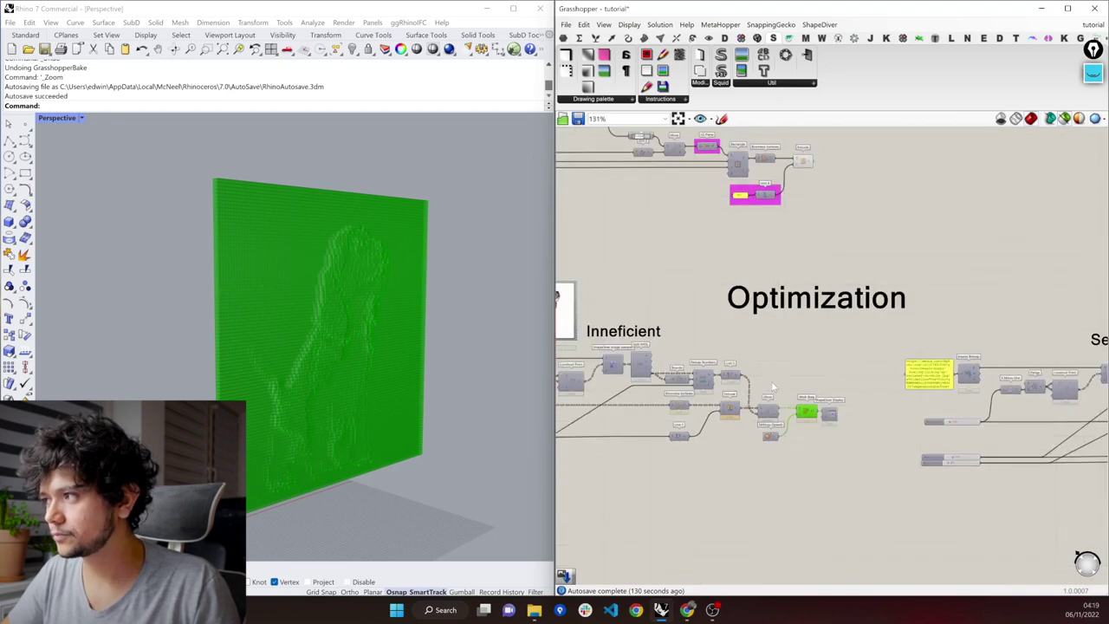
right_drag(1083, 434, 903, 400)
scroll(1024, 398, up, 1)
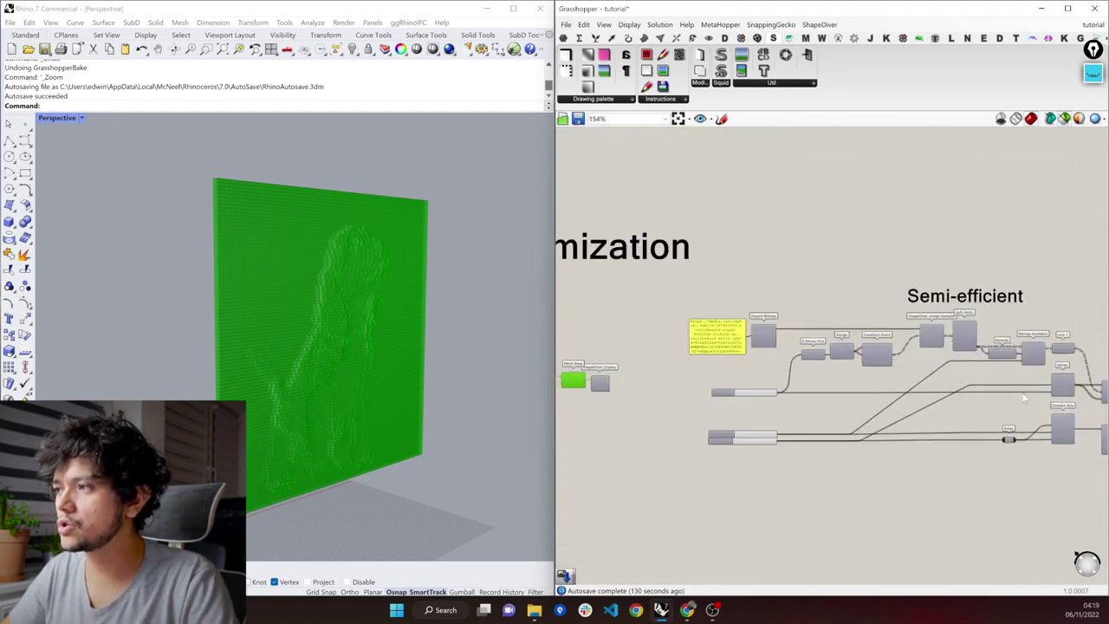
scroll(1024, 397, up, 1)
scroll(1035, 377, up, 1)
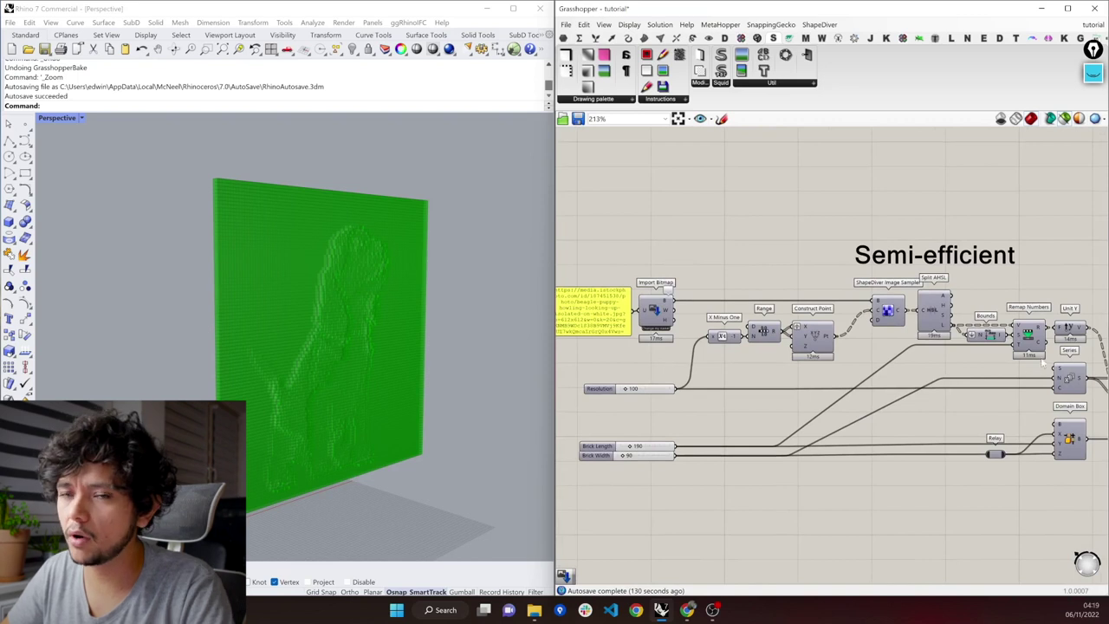
drag(1094, 351, 621, 277)
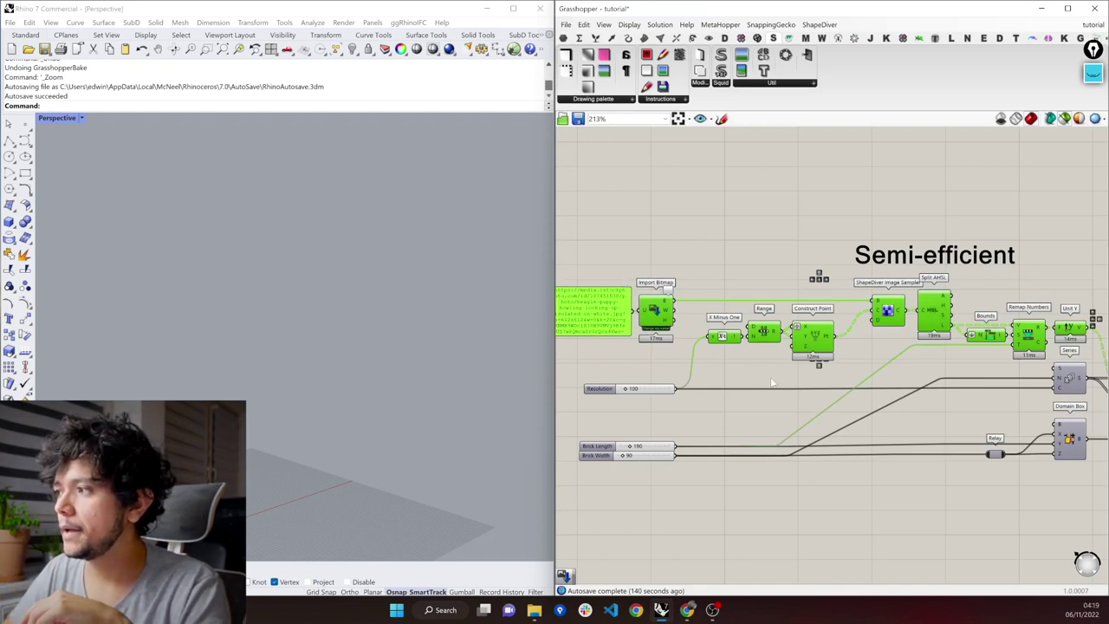
scroll(854, 390, down, 3)
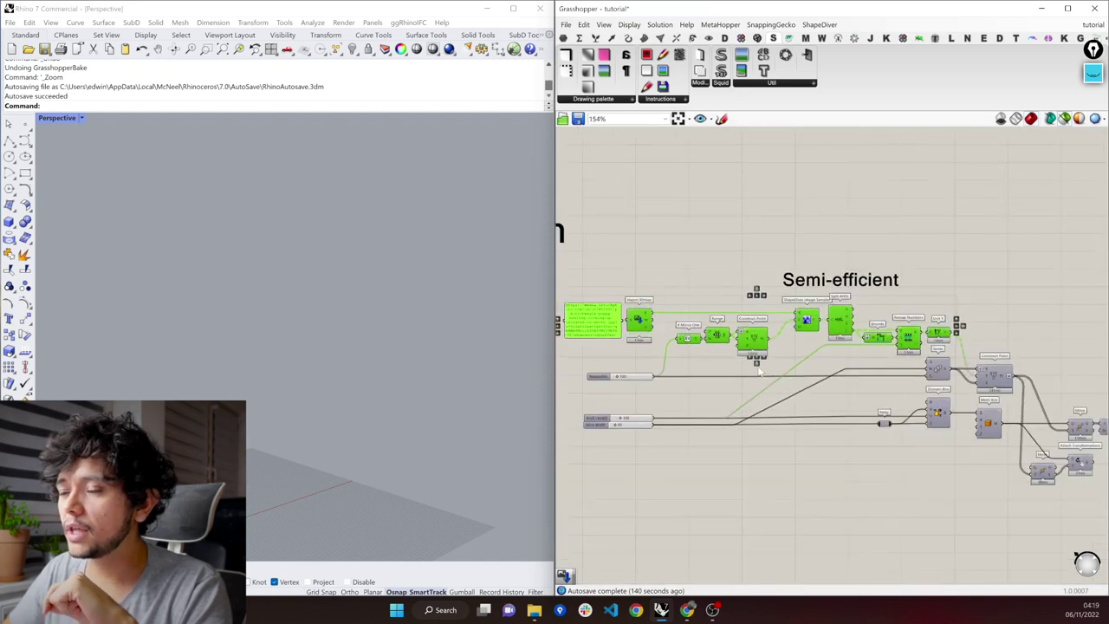
Delete the extra Move and Attach Transformations components below the main Move component in the Semi-efficient definition
right_drag(931, 413, 860, 402)
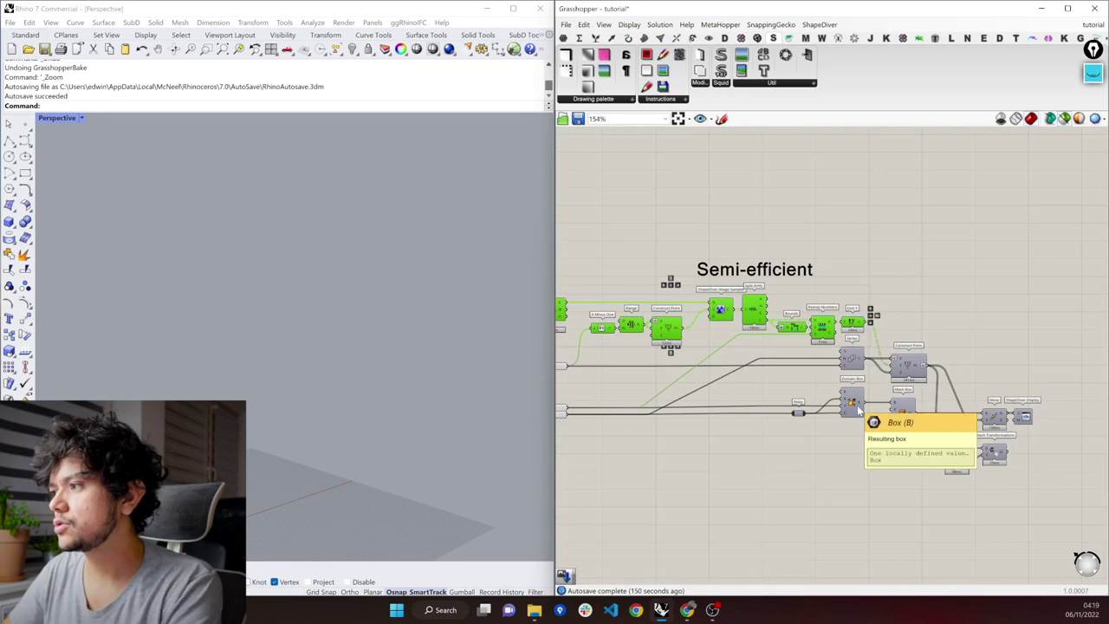
drag(1028, 475, 929, 442)
key(Delete)
scroll(900, 415, up, 1)
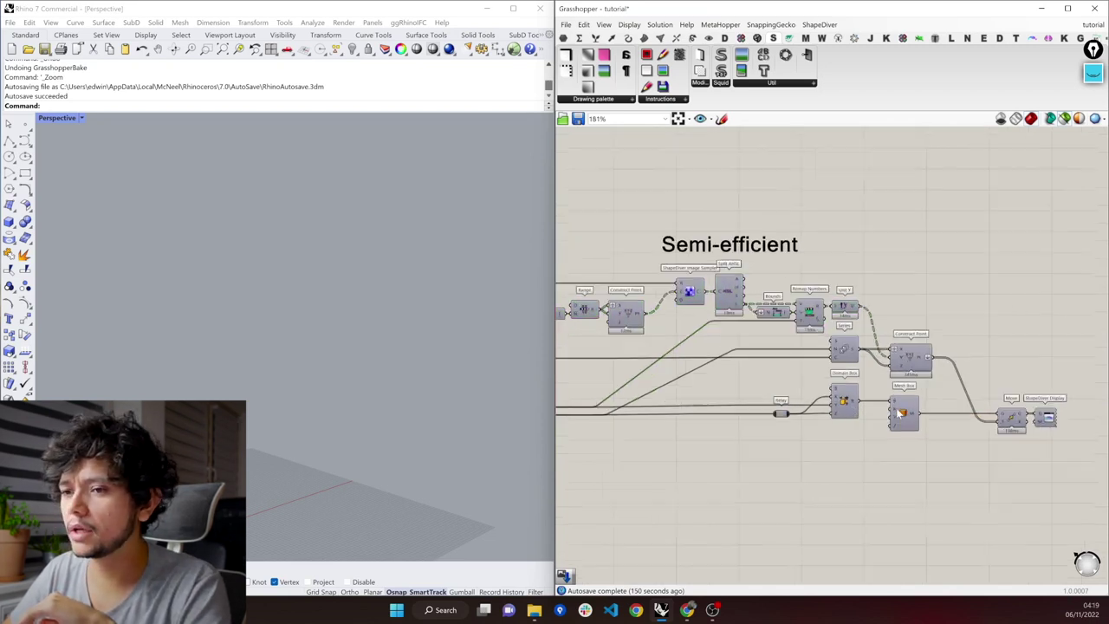
Examine the single brick from the Domain Box and Mesh Box components and trace its brick length and width inputs
click(844, 404)
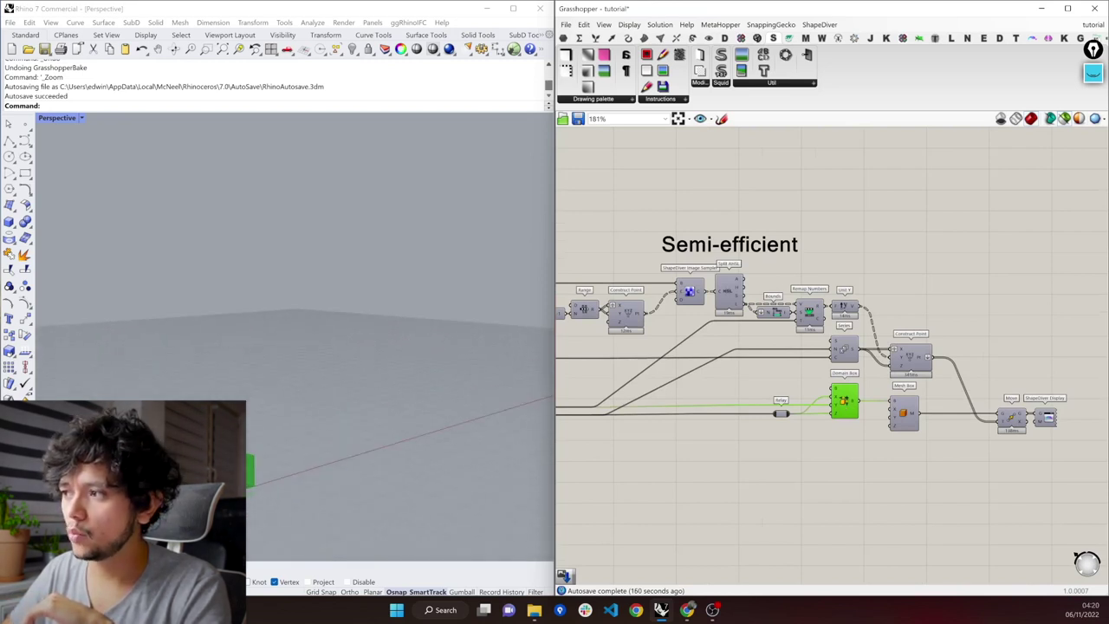
right_drag(711, 427, 863, 423)
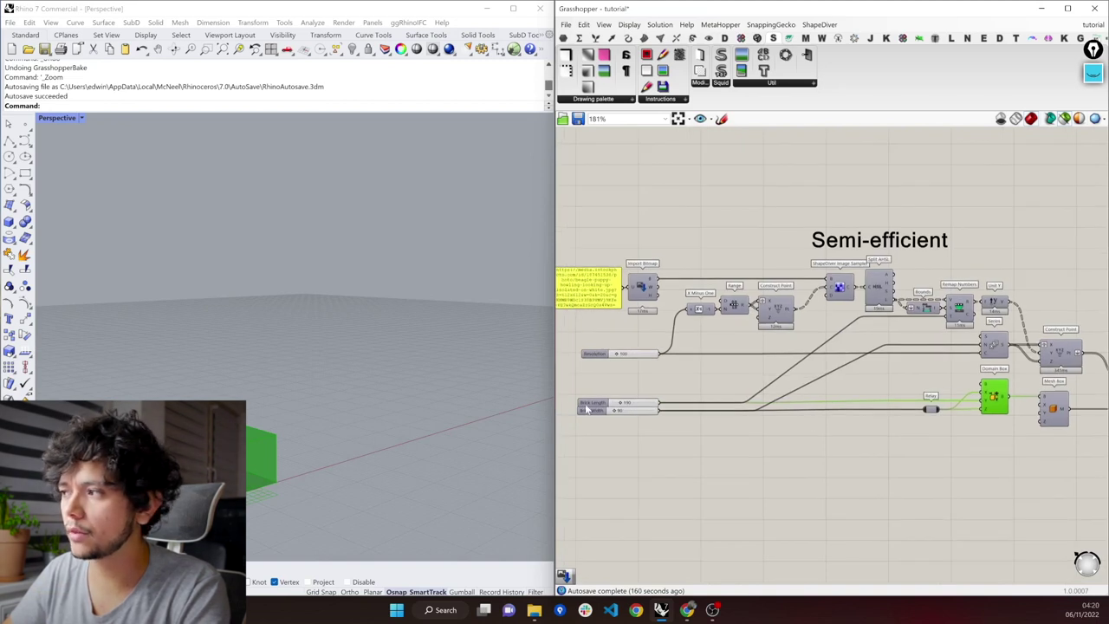
right_drag(922, 440, 783, 452)
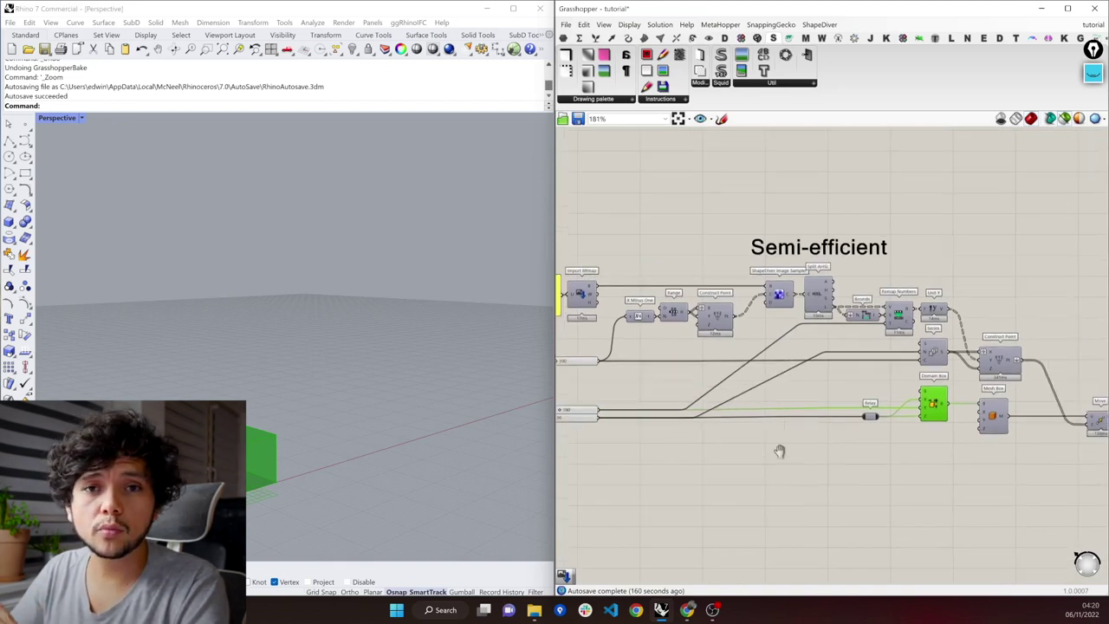
click(920, 422)
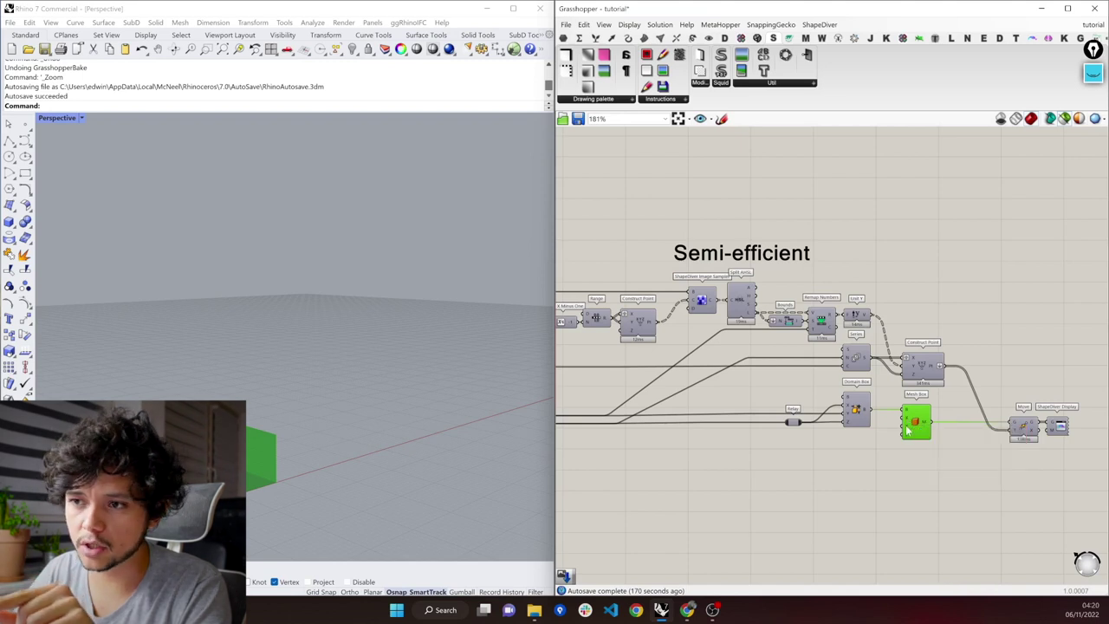
scroll(370, 457, up, 2)
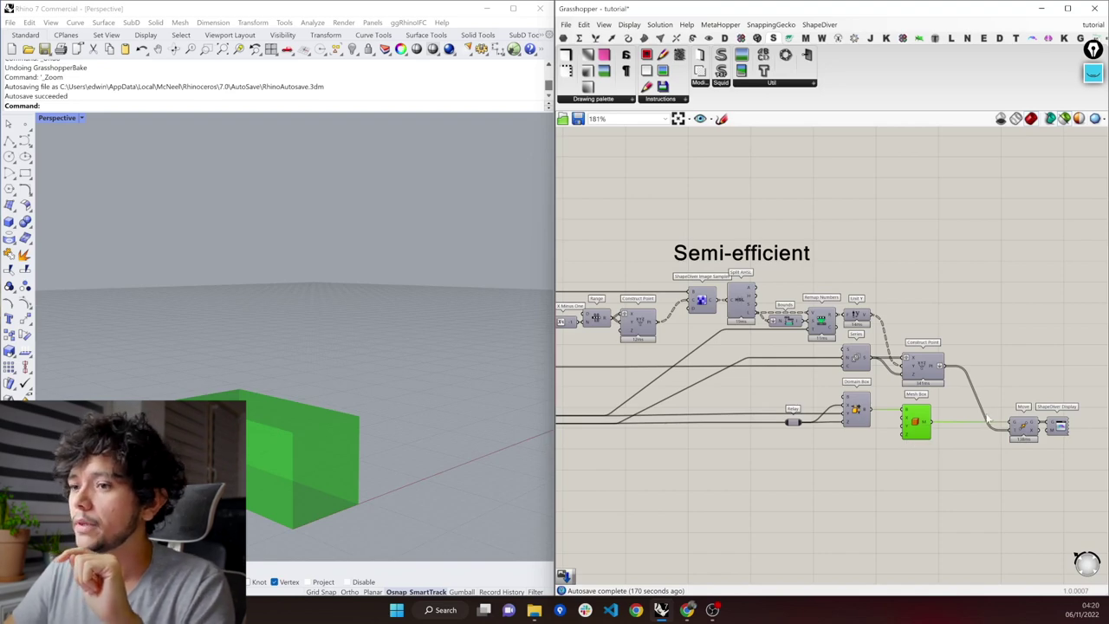
Examine the grid of points from the Construct Point component that feeds the Move component
click(924, 368)
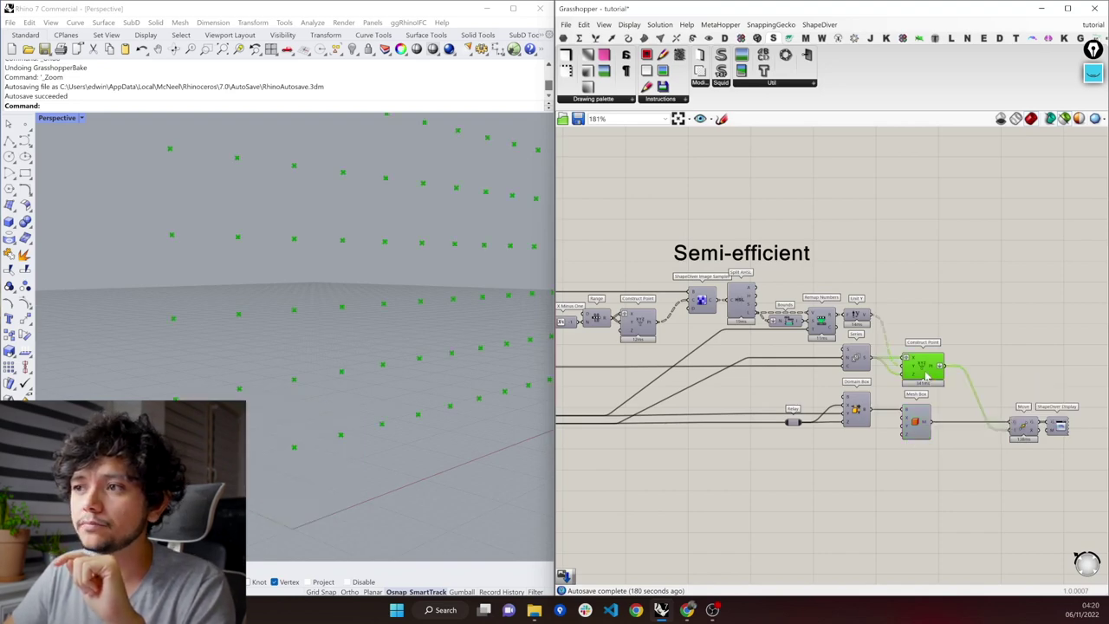
scroll(265, 468, down, 5)
right_drag(364, 328, 297, 324)
scroll(304, 323, up, 3)
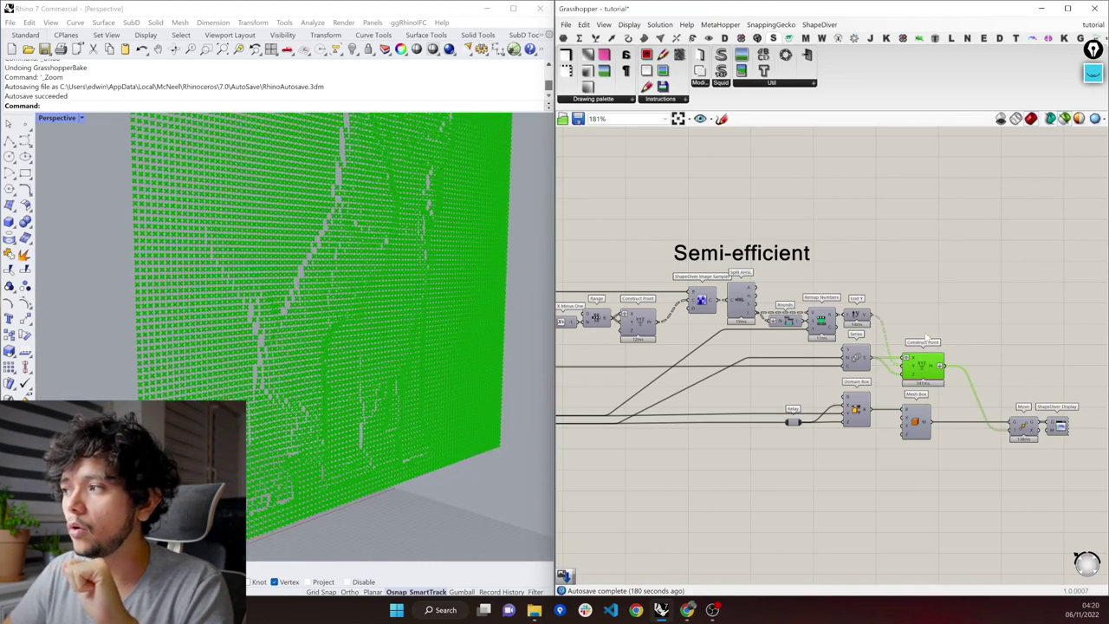
right_drag(879, 347, 934, 336)
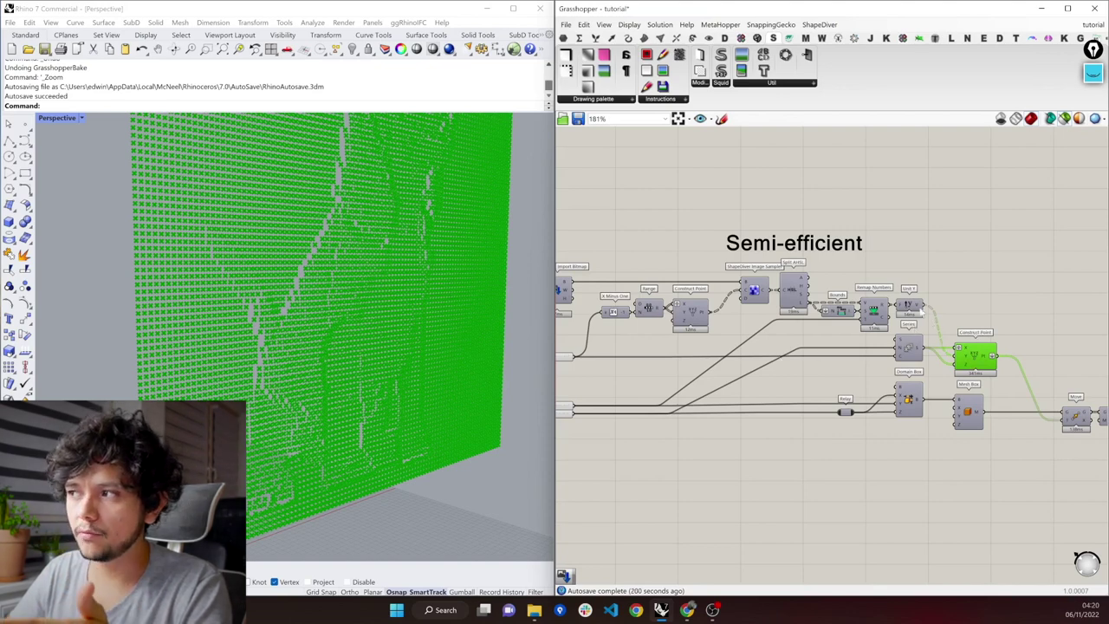
Review the Bounds, Remap Numbers and Unit Y components, and inspect the Move component's brick wall preview
drag(946, 292, 834, 319)
right_drag(1108, 406, 1017, 404)
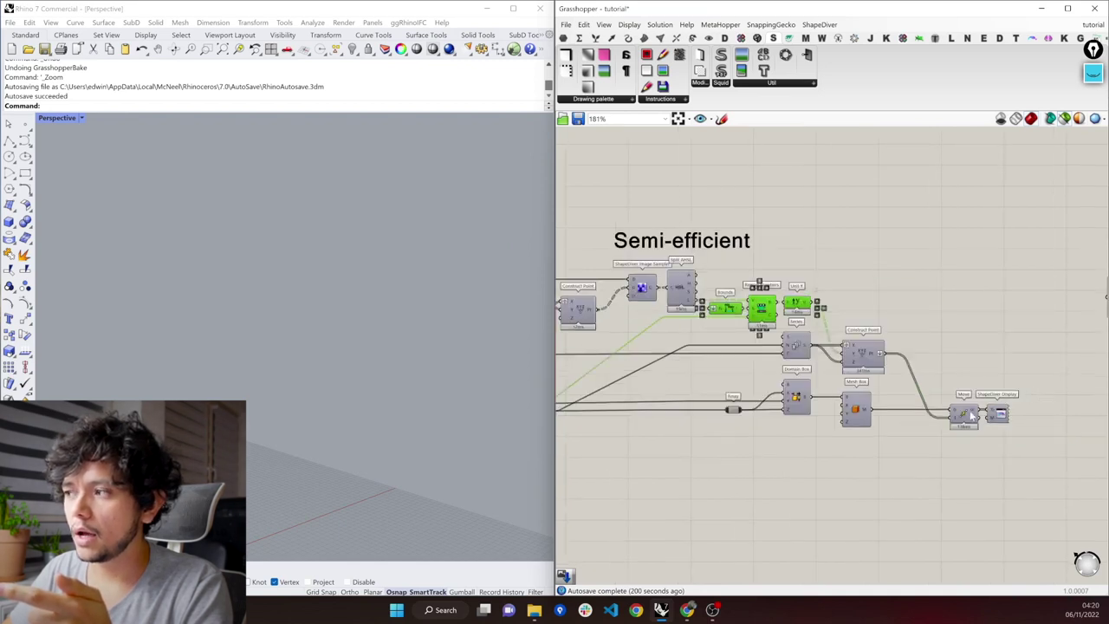
click(966, 414)
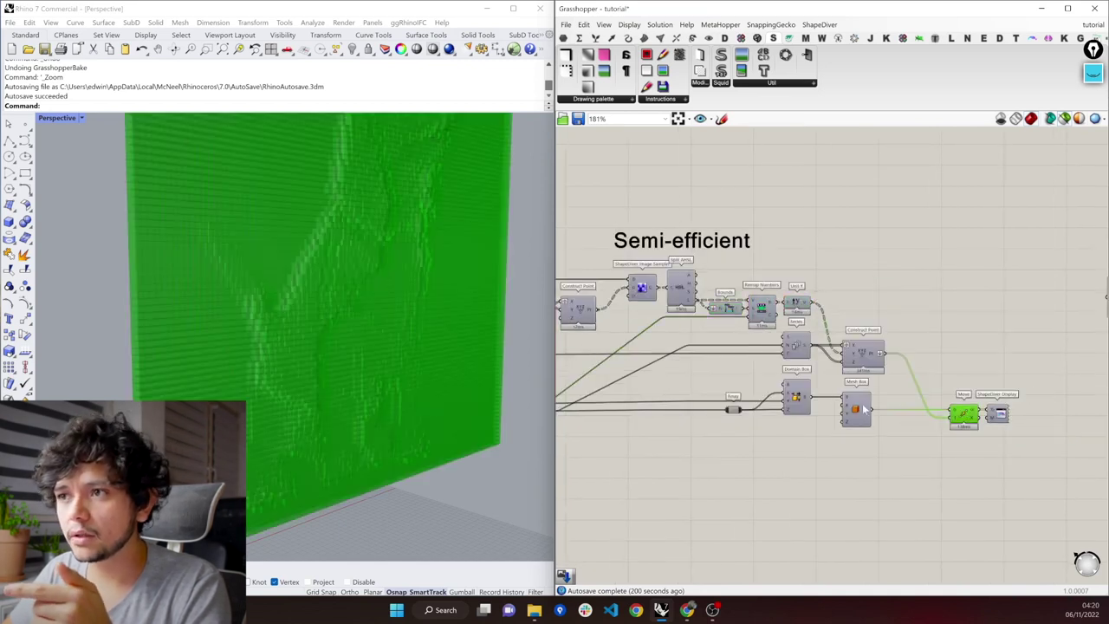
right_drag(374, 478, 361, 476)
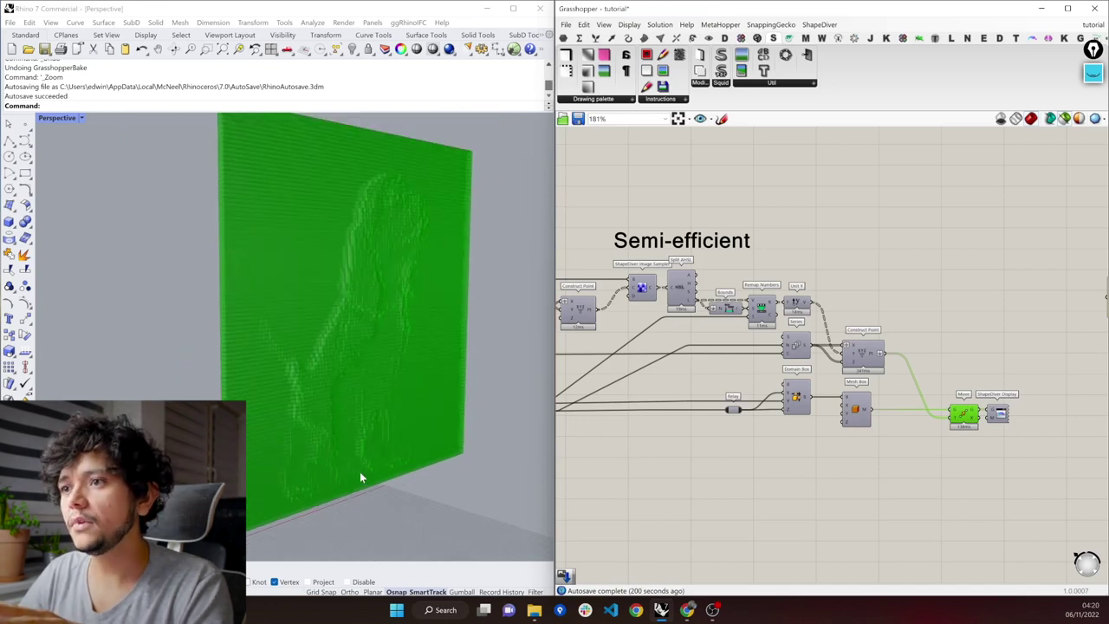
right_drag(359, 476, 408, 470)
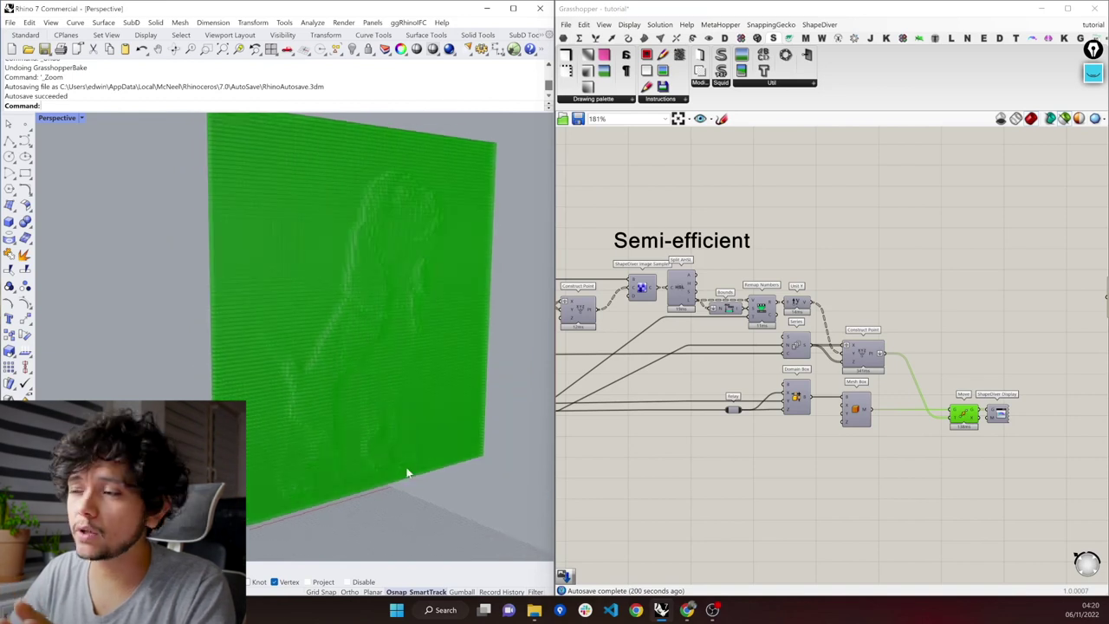
Compare the Construct Point preview with the brick wall preview of the Move component
click(880, 382)
click(858, 351)
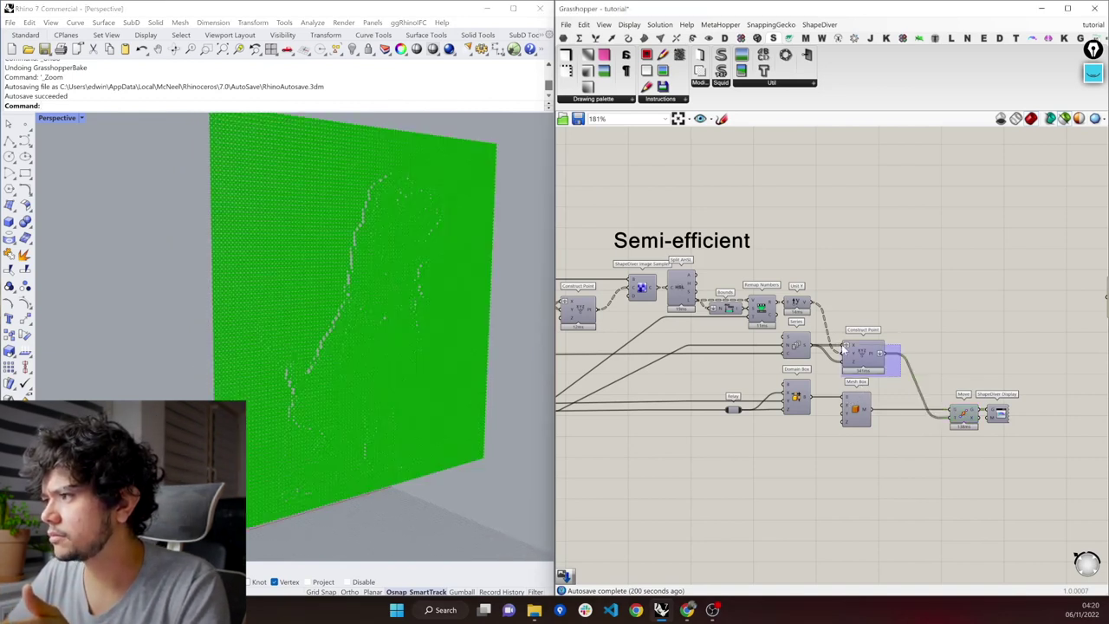
click(990, 437)
drag(936, 395, 988, 433)
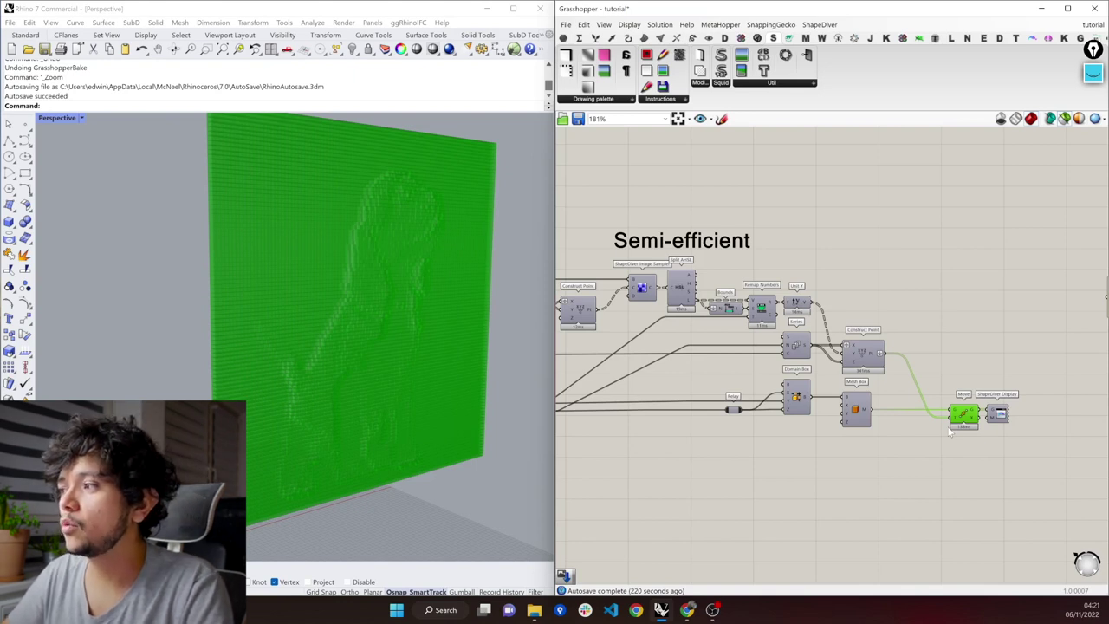
Inspect the mesh list in the Move component's Geometry output in the Semi-efficient definition
drag(976, 499, 598, 227)
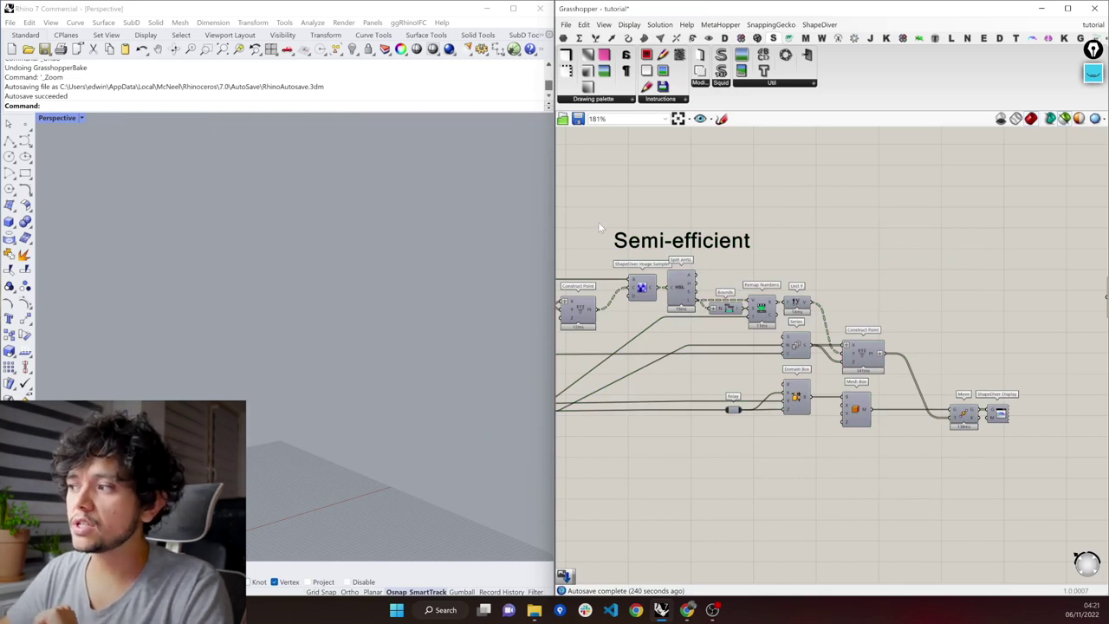
click(962, 412)
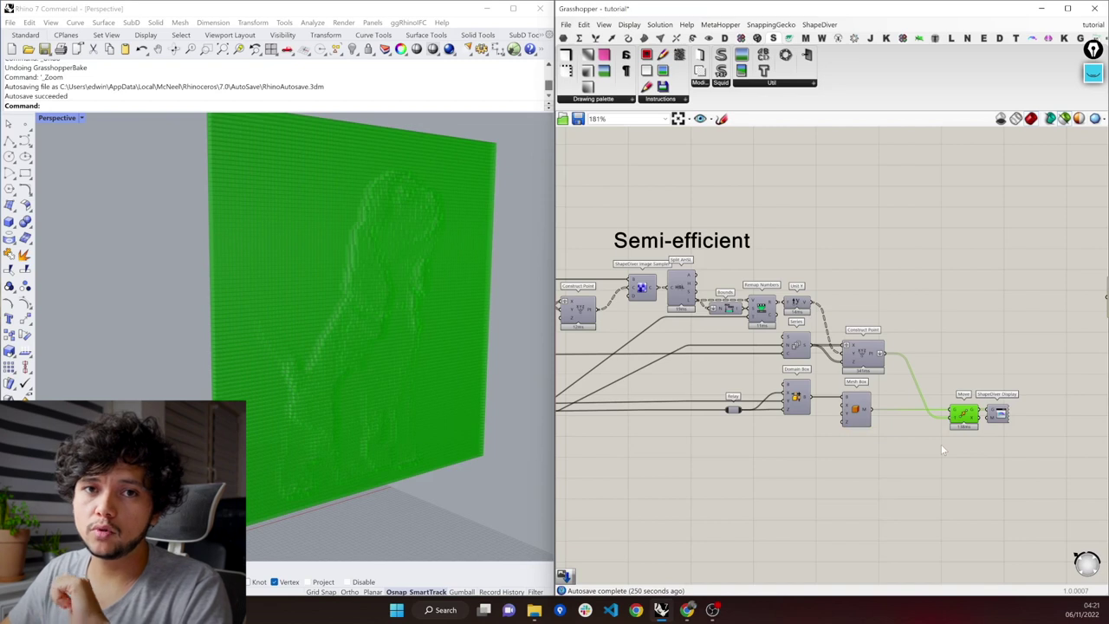
click(941, 436)
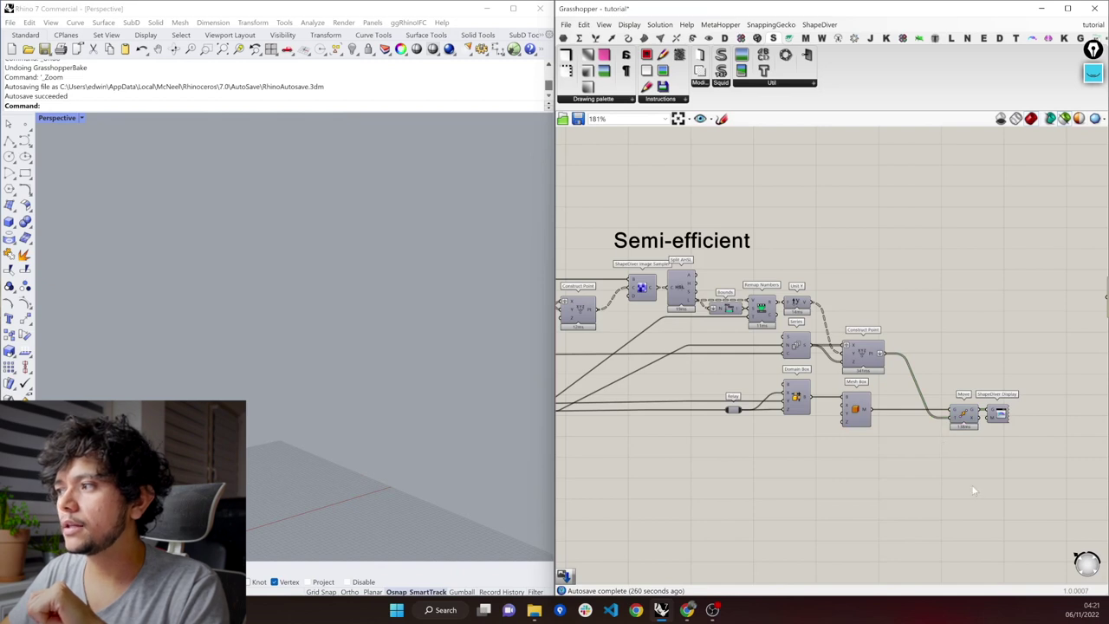
drag(966, 481, 949, 410)
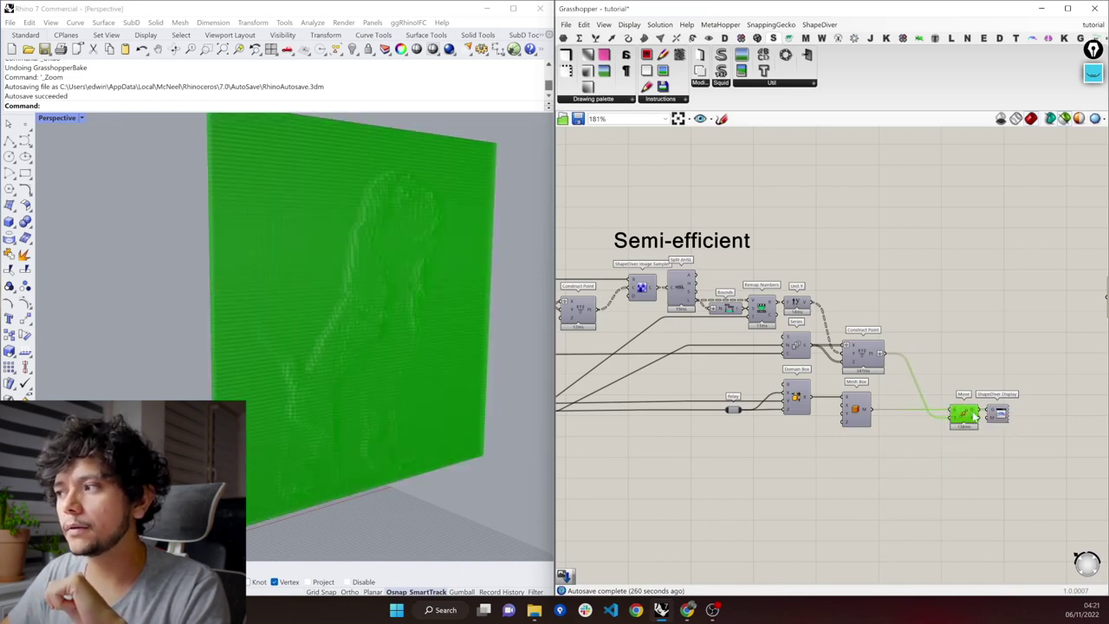
mouse_move(975, 416)
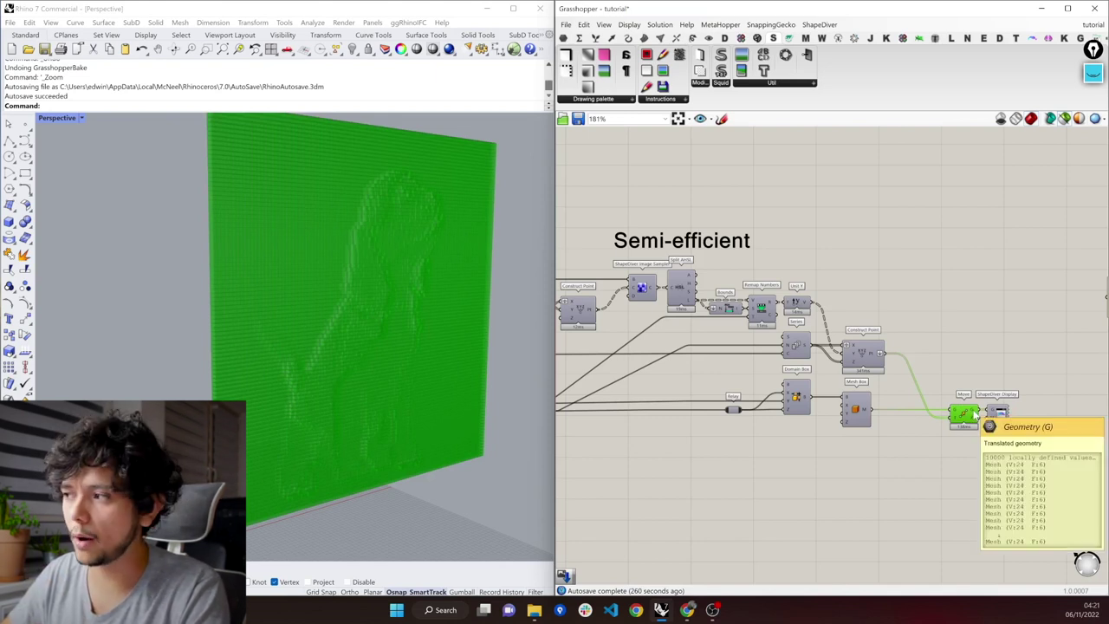
right_drag(977, 416, 876, 427)
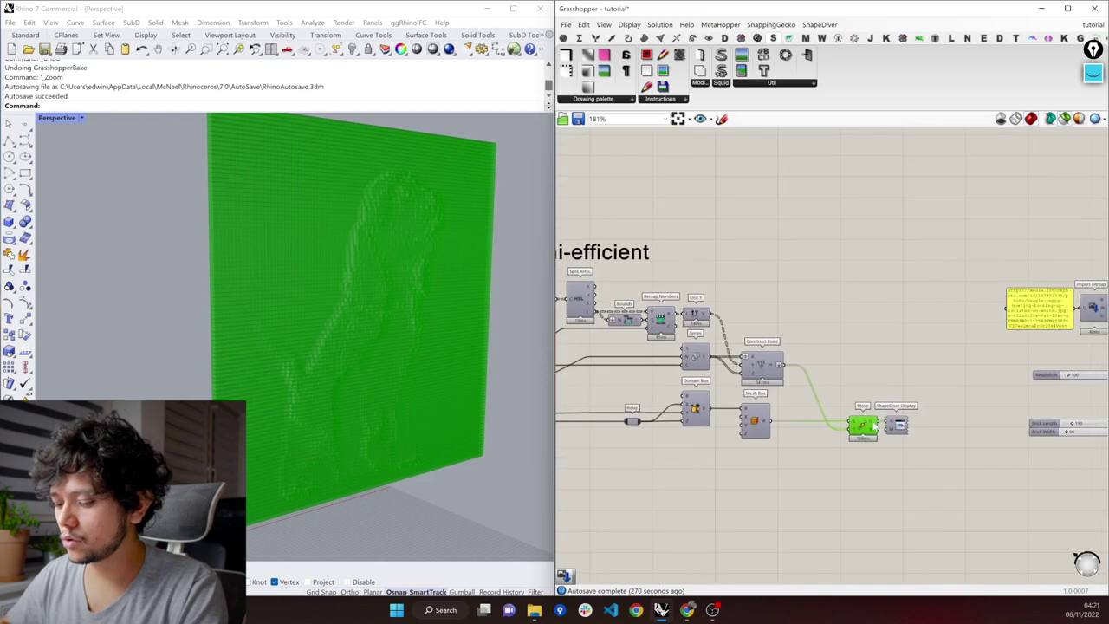
Try joining the Move component's geometry with a Mesh Join component, inspecting its output mesh before removing the component
click(895, 373)
double_click(895, 374)
text(join)
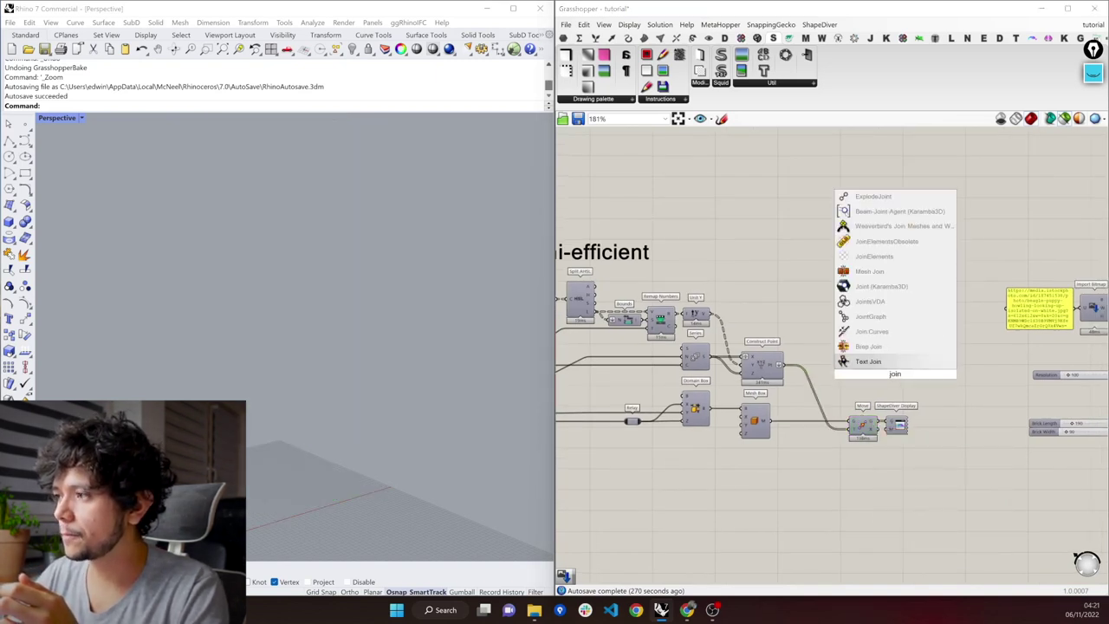
click(867, 273)
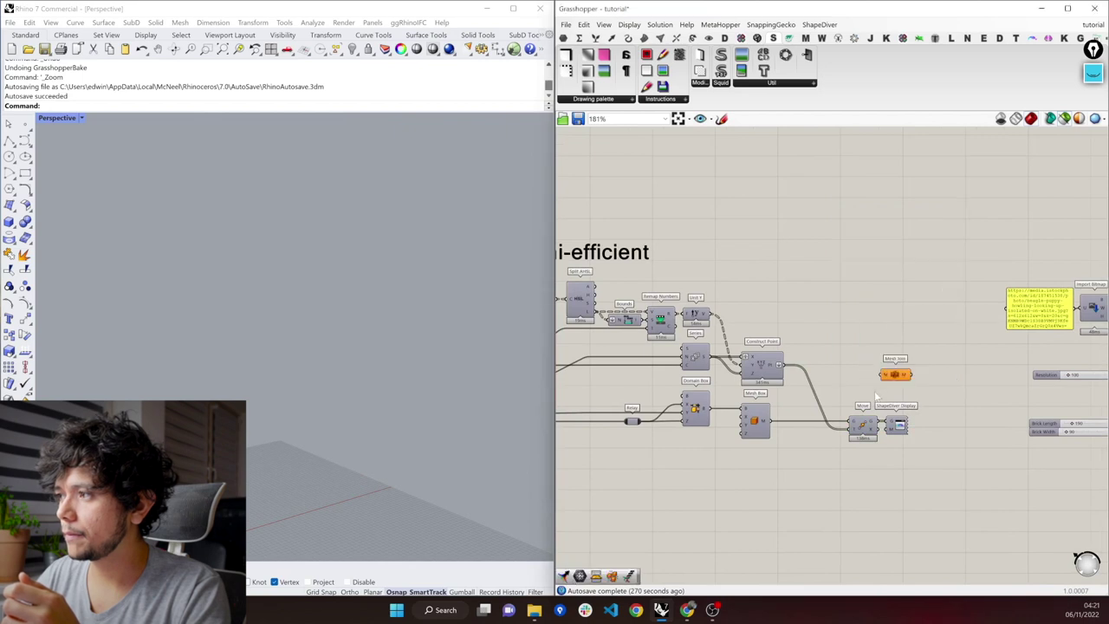
drag(876, 425, 882, 374)
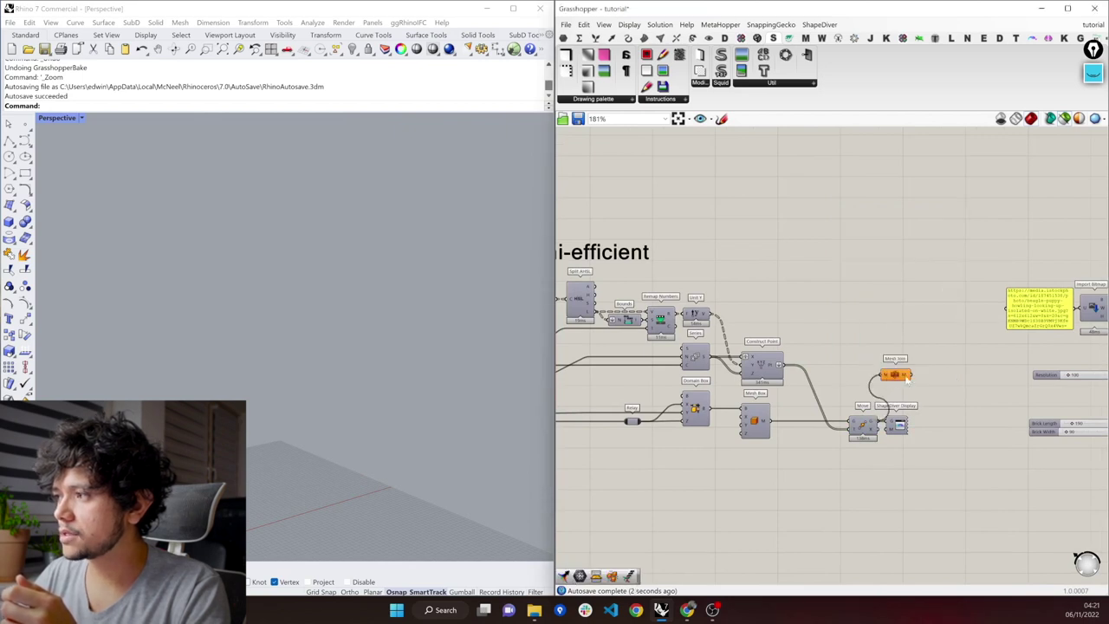
mouse_move(907, 377)
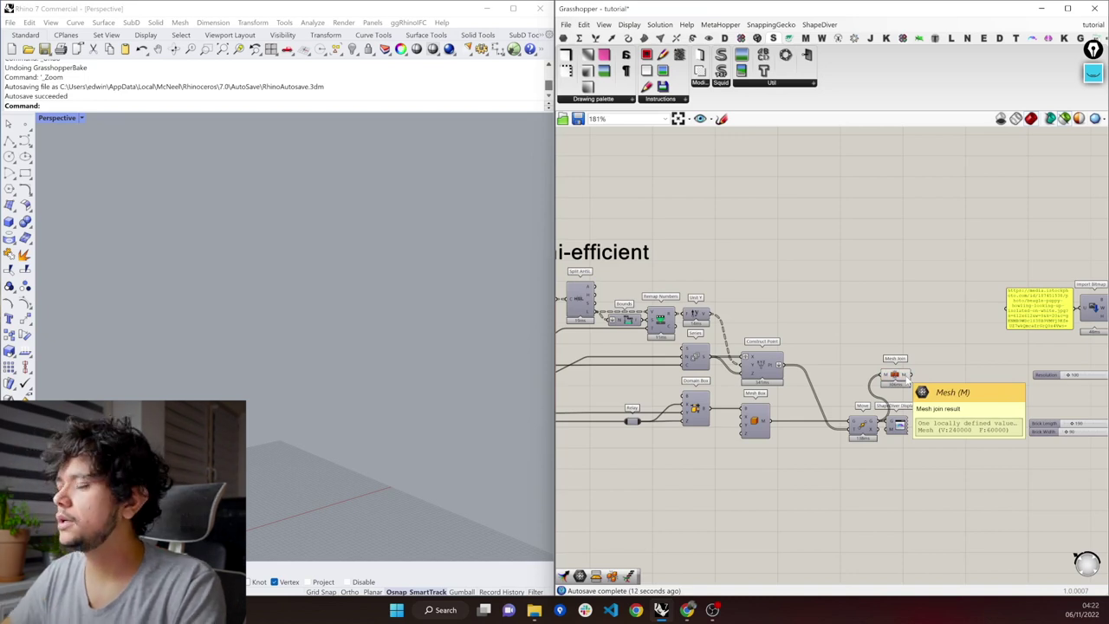
drag(934, 380, 858, 349)
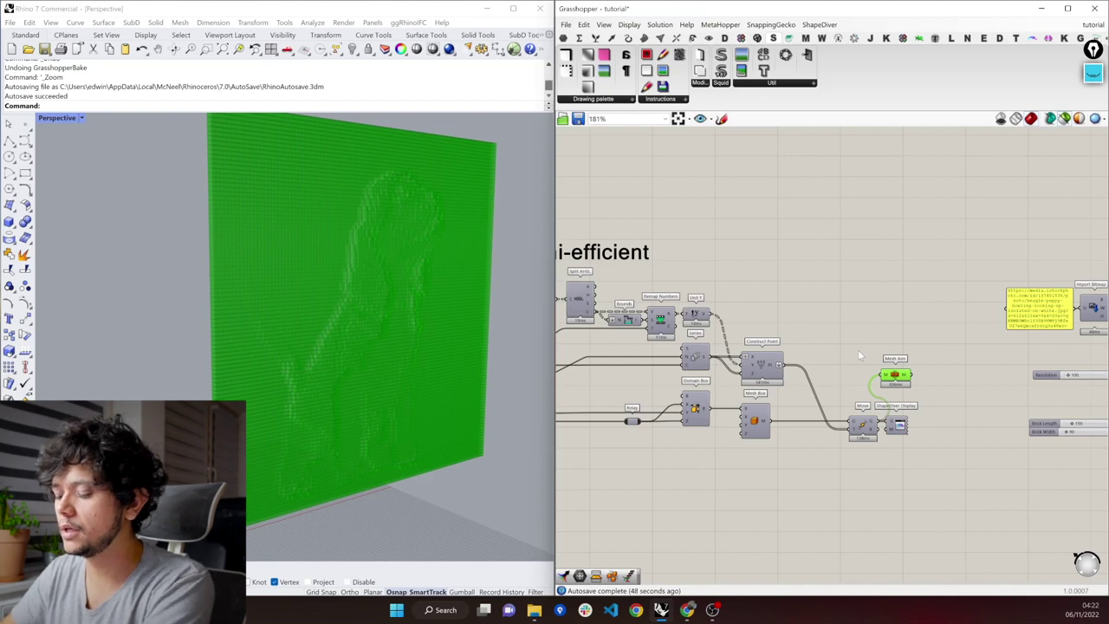
key(Delete)
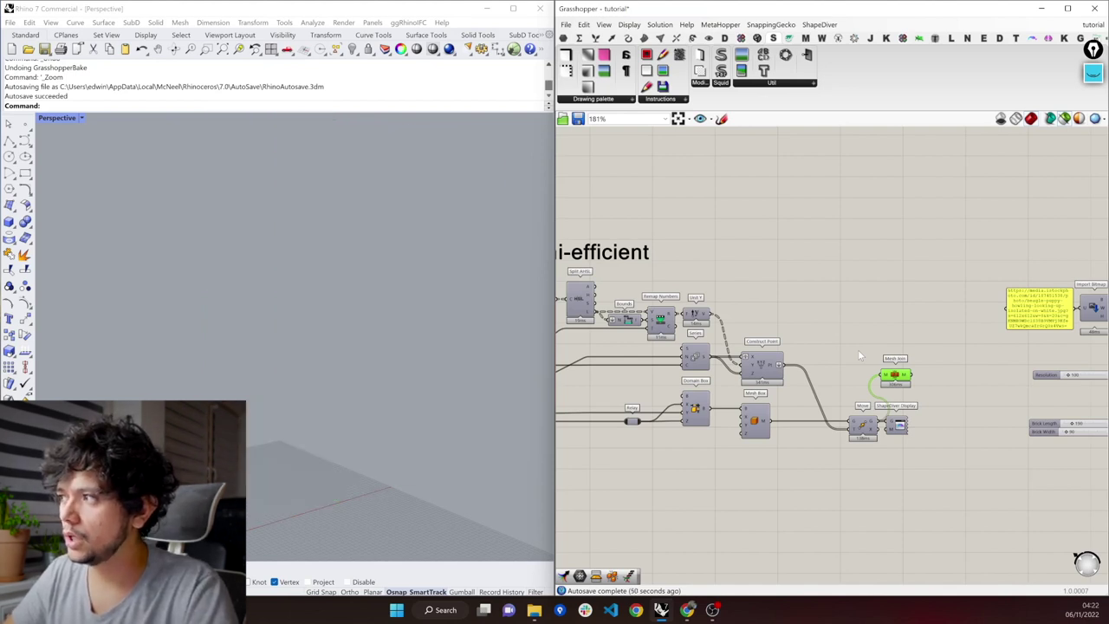
Bring up the Efficient definition in the Data Transfer section
right_drag(935, 374, 700, 369)
scroll(701, 368, down, 4)
right_drag(778, 327, 675, 322)
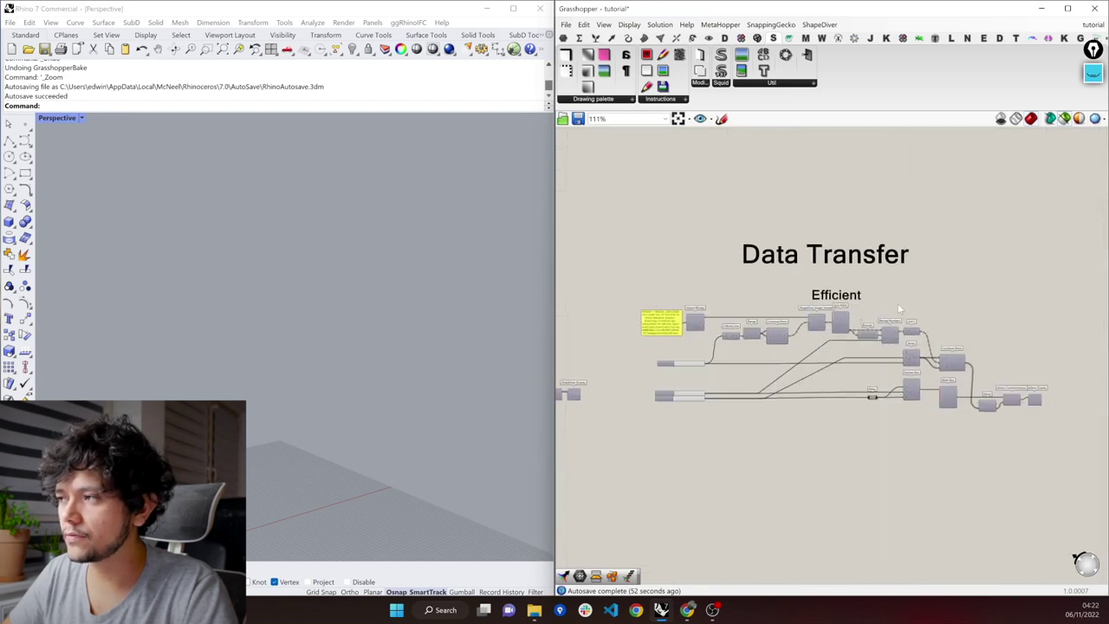
Examine the Efficient definition's component groups, from the image-based point grid to the Mesh Box and the final display components
drag(942, 283, 719, 220)
scroll(868, 320, up, 3)
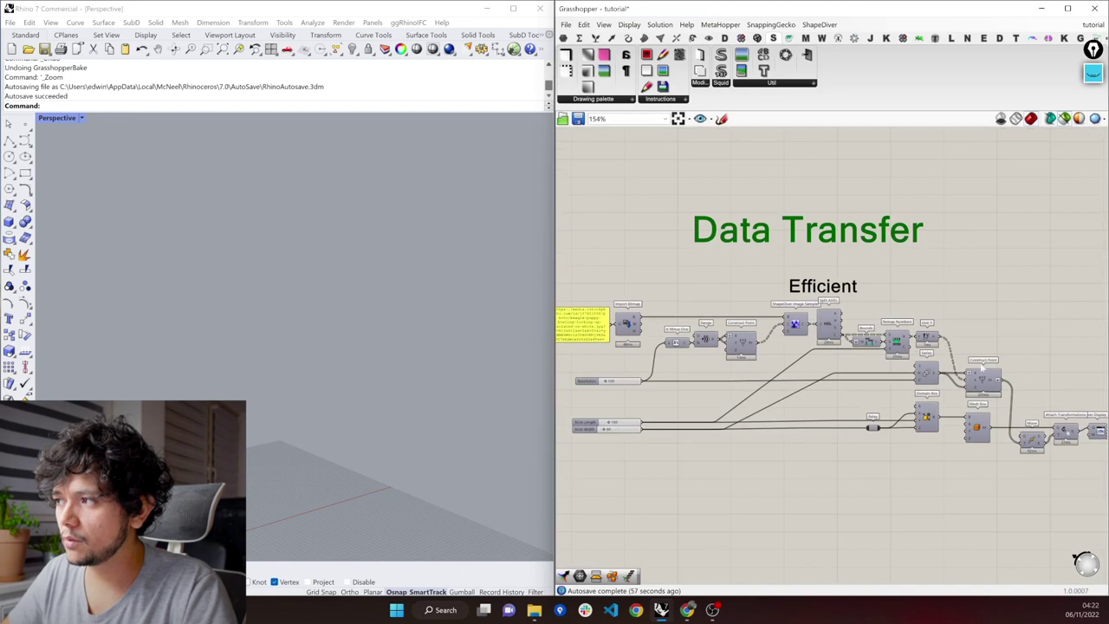
drag(1036, 388, 676, 304)
click(960, 451)
drag(845, 403, 998, 471)
right_drag(841, 402, 736, 385)
scroll(735, 386, up, 2)
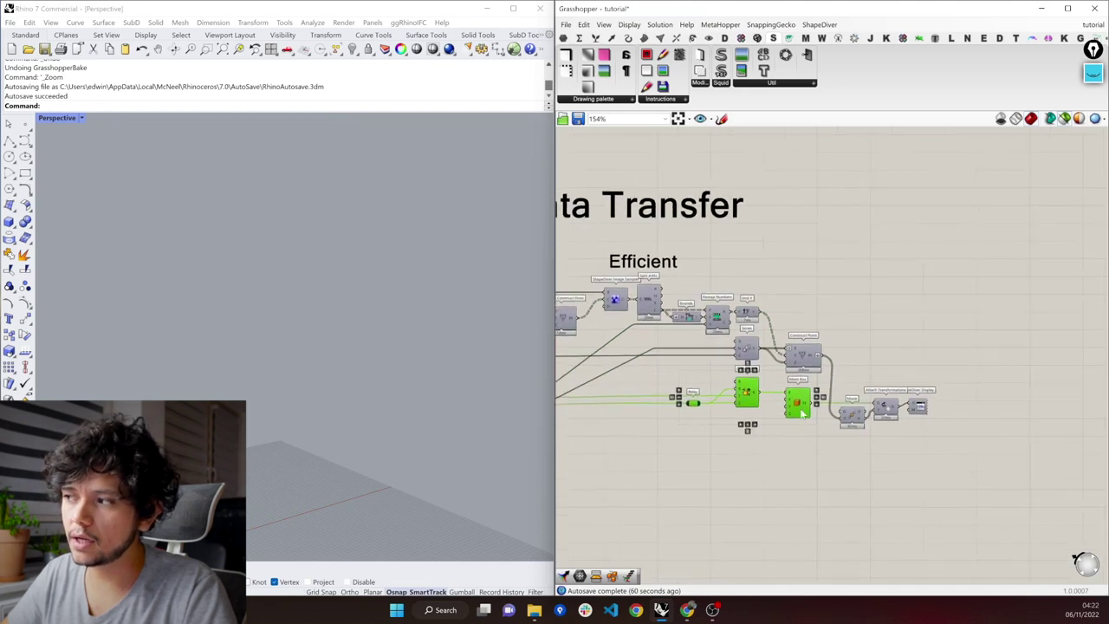
click(850, 383)
drag(850, 383, 898, 430)
click(869, 445)
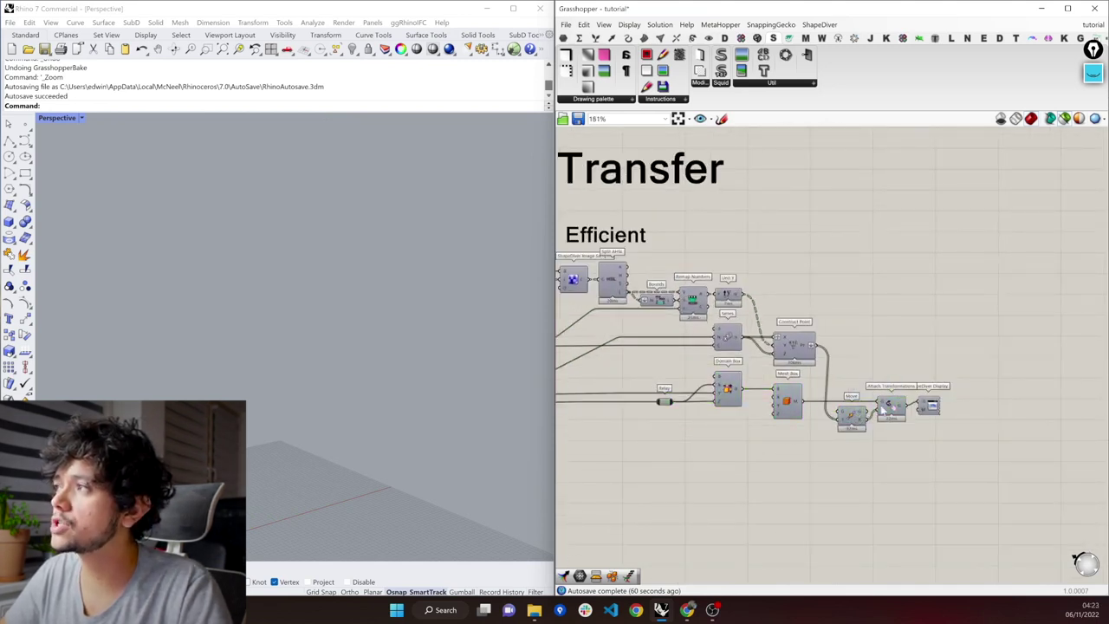
Look up Attach Transformations among ShapeDiver's Attributes components and locate it in the Efficient definition
click(1032, 39)
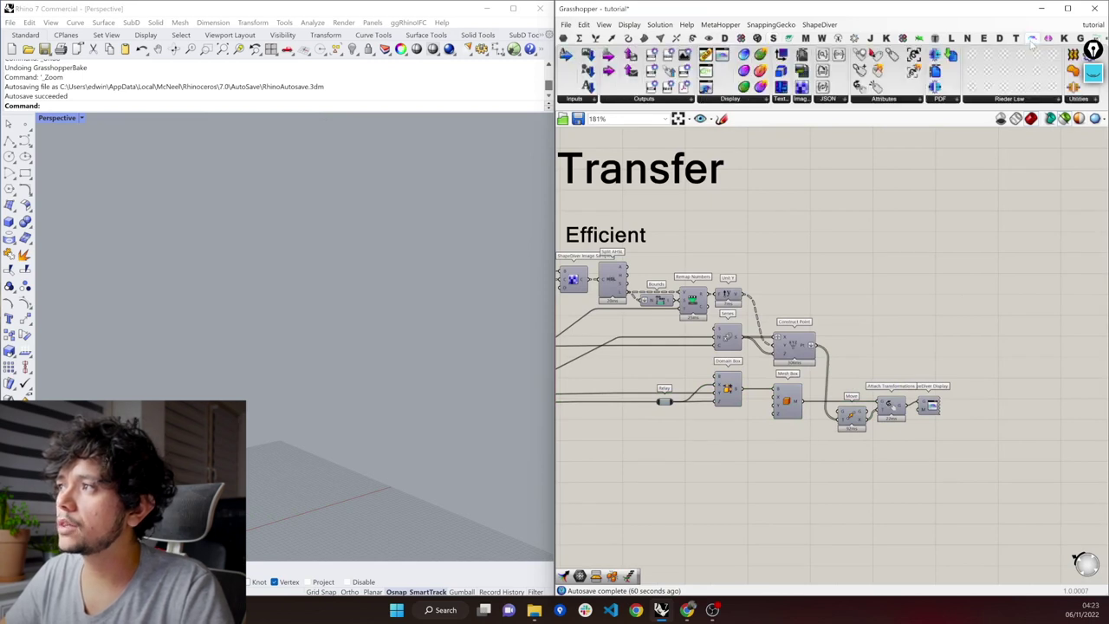
click(907, 102)
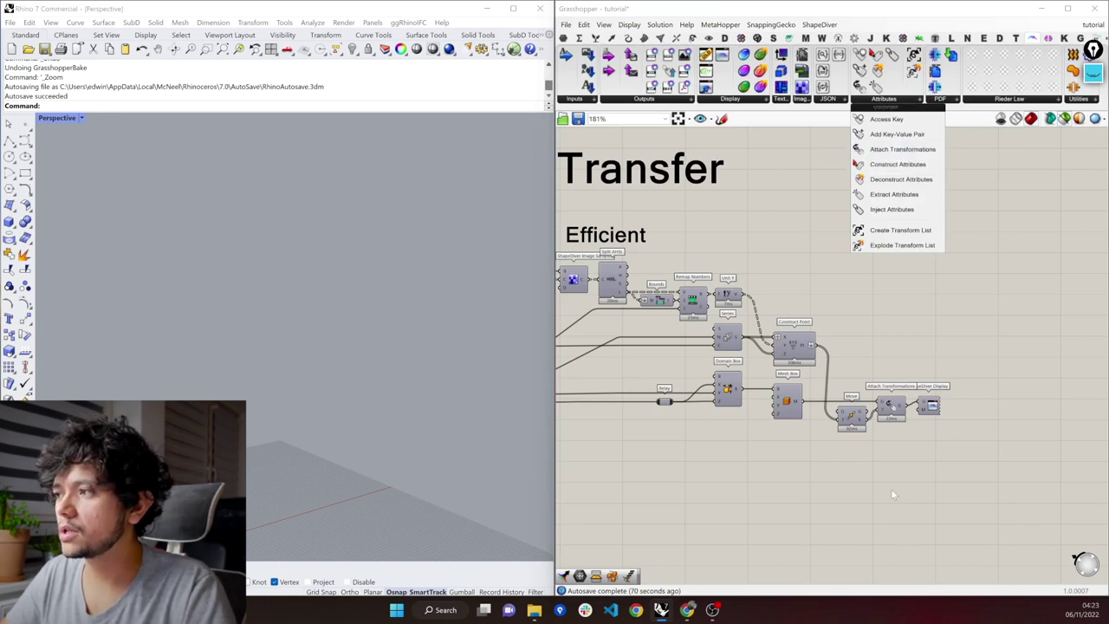
scroll(942, 443, up, 2)
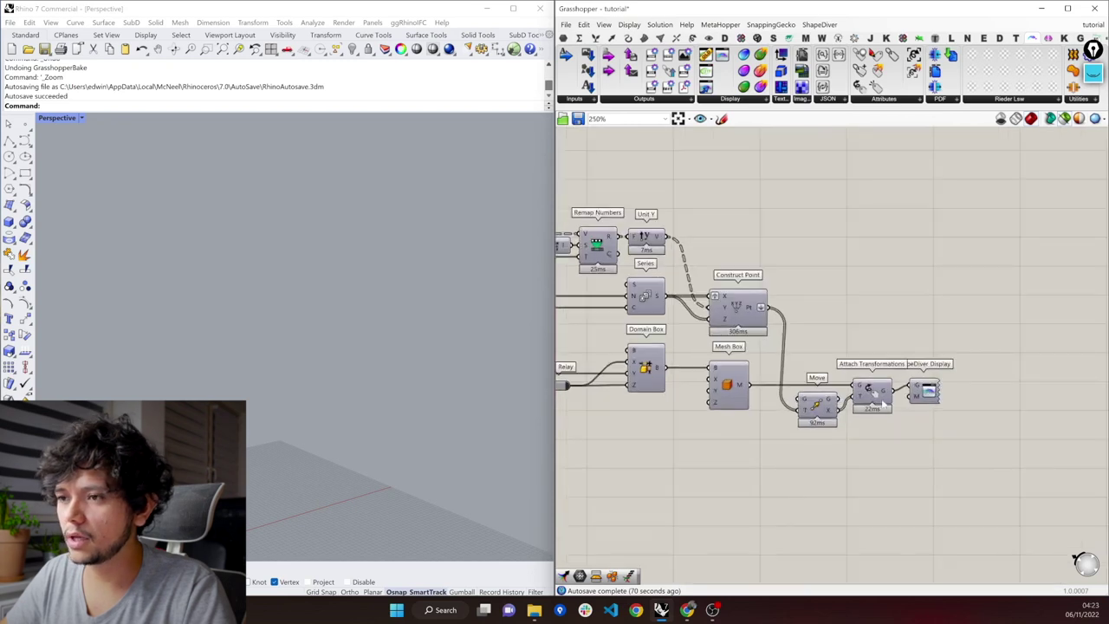
Preview the single brick produced by the Mesh Box component in the Rhino viewport
click(731, 397)
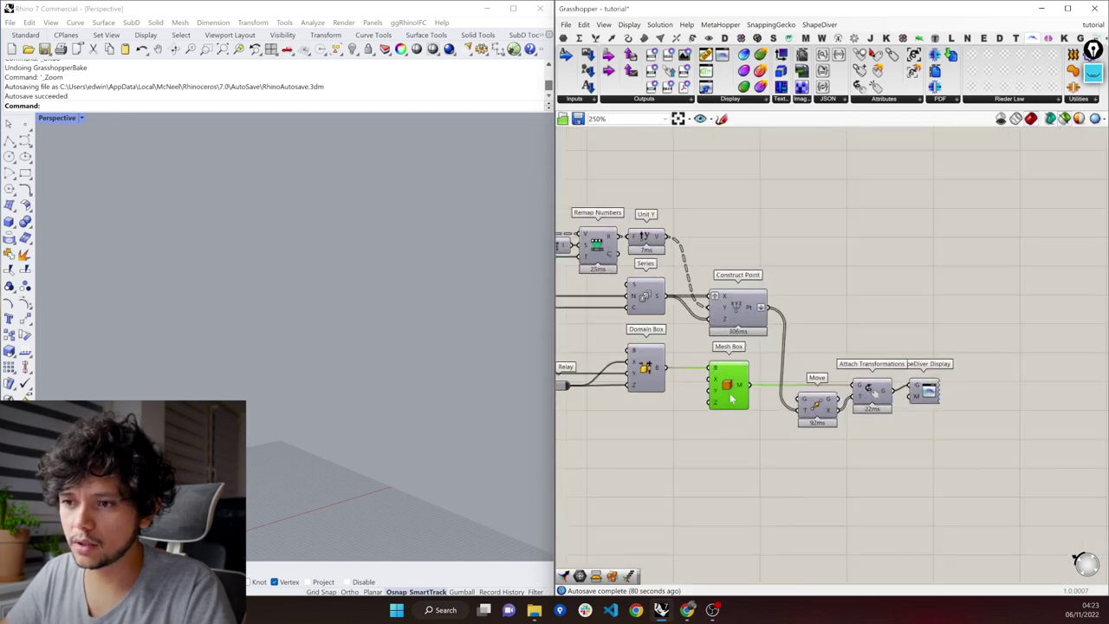
right_drag(282, 491, 293, 409)
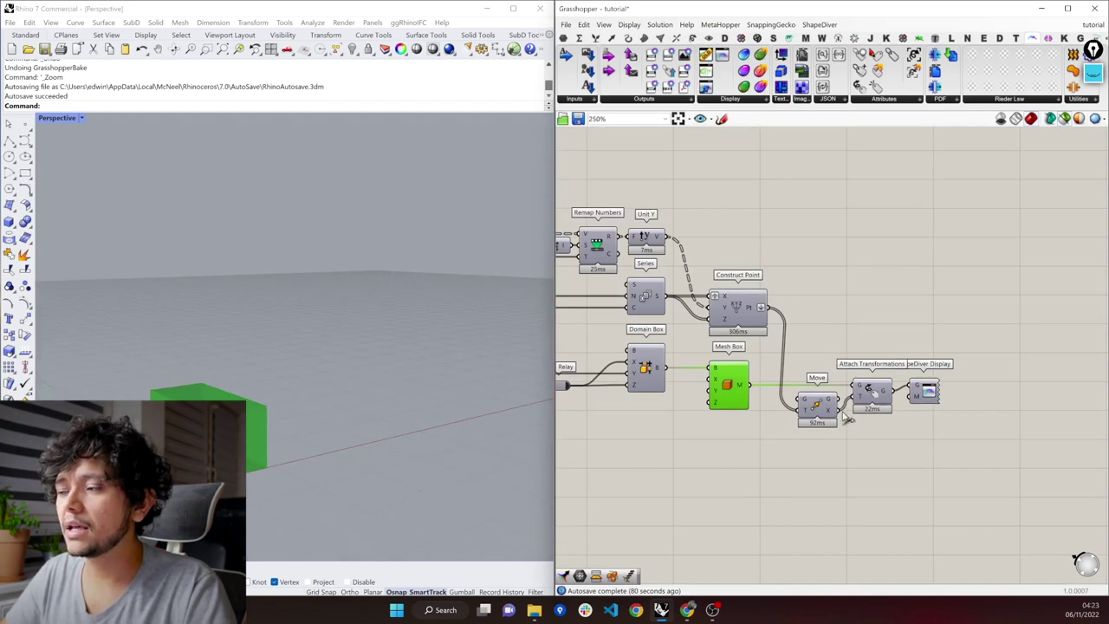
mouse_move(859, 403)
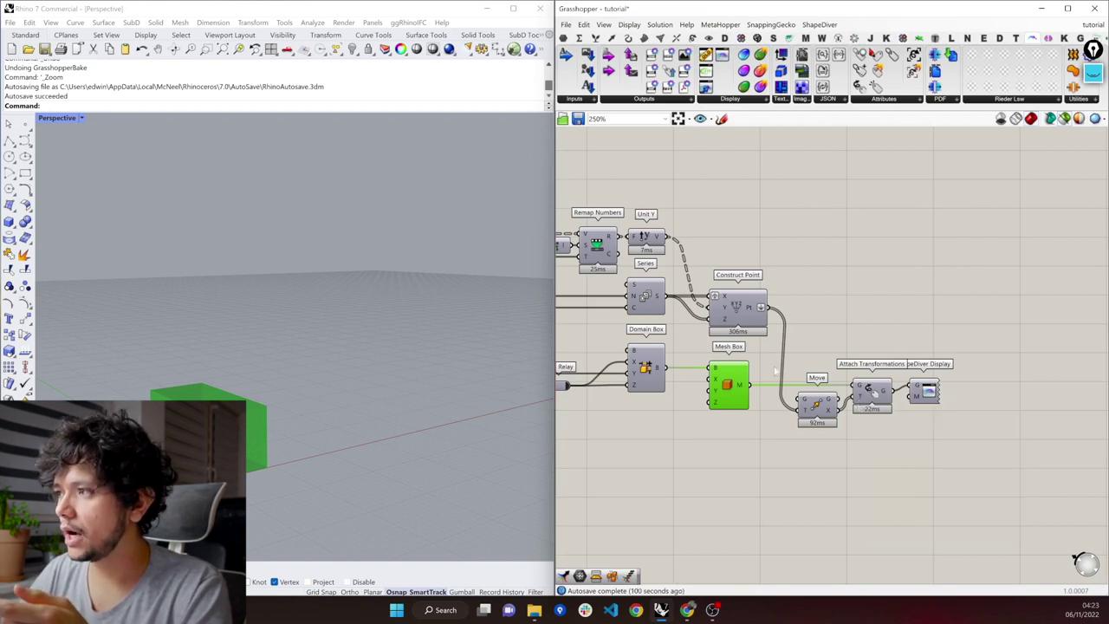
Add a Panel to inspect the mesh output of Mesh Box and of Attach Transformations
click(832, 323)
double_click(832, 323)
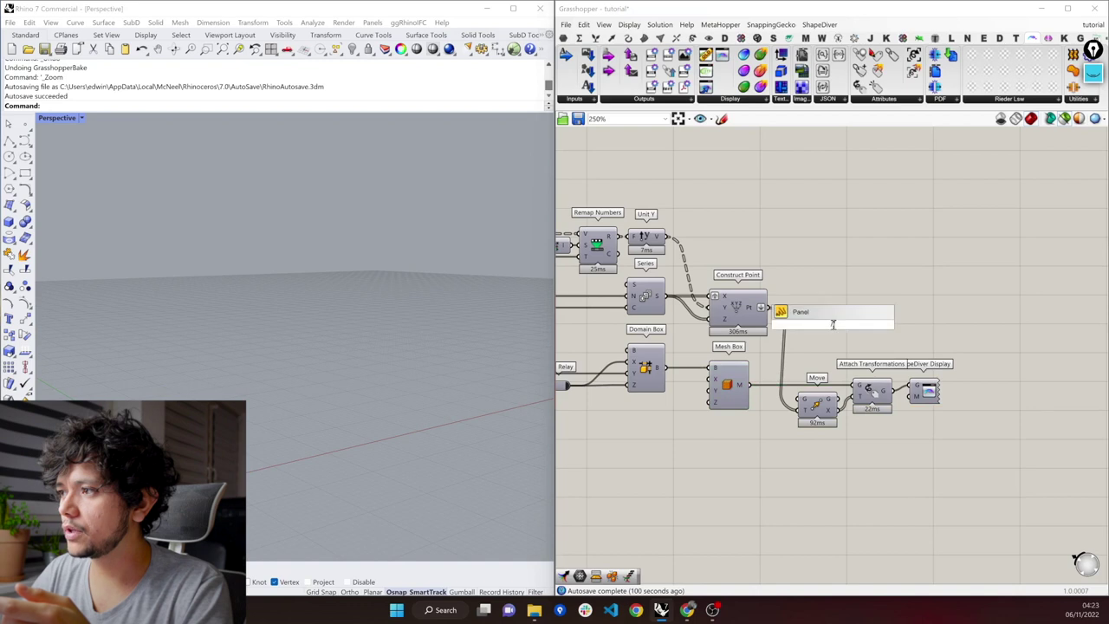
key(Return)
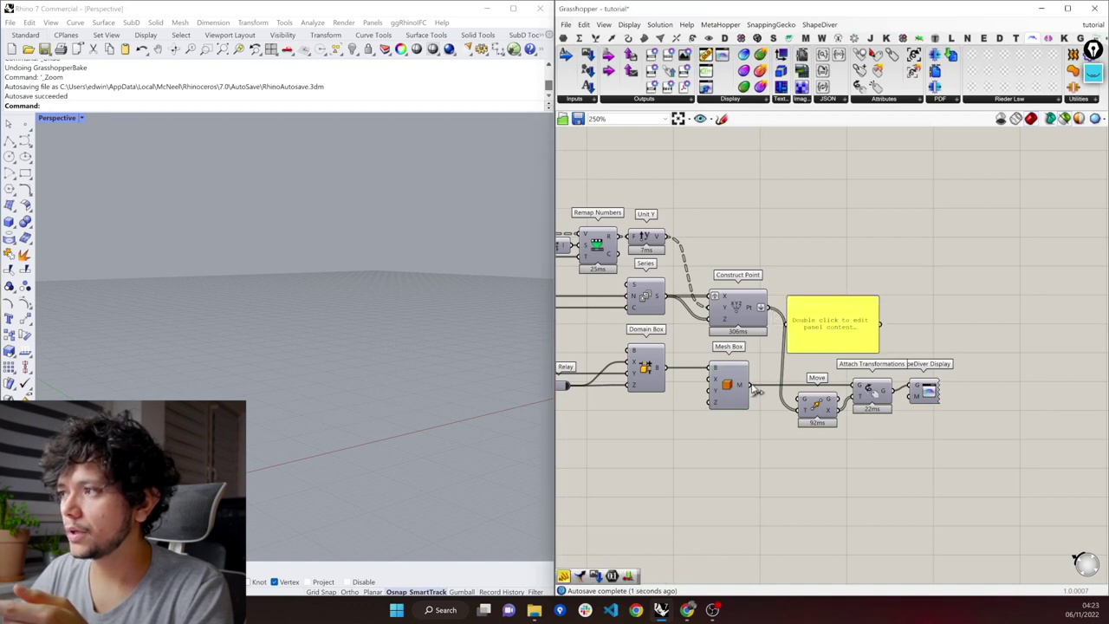
drag(749, 384, 790, 328)
click(814, 328)
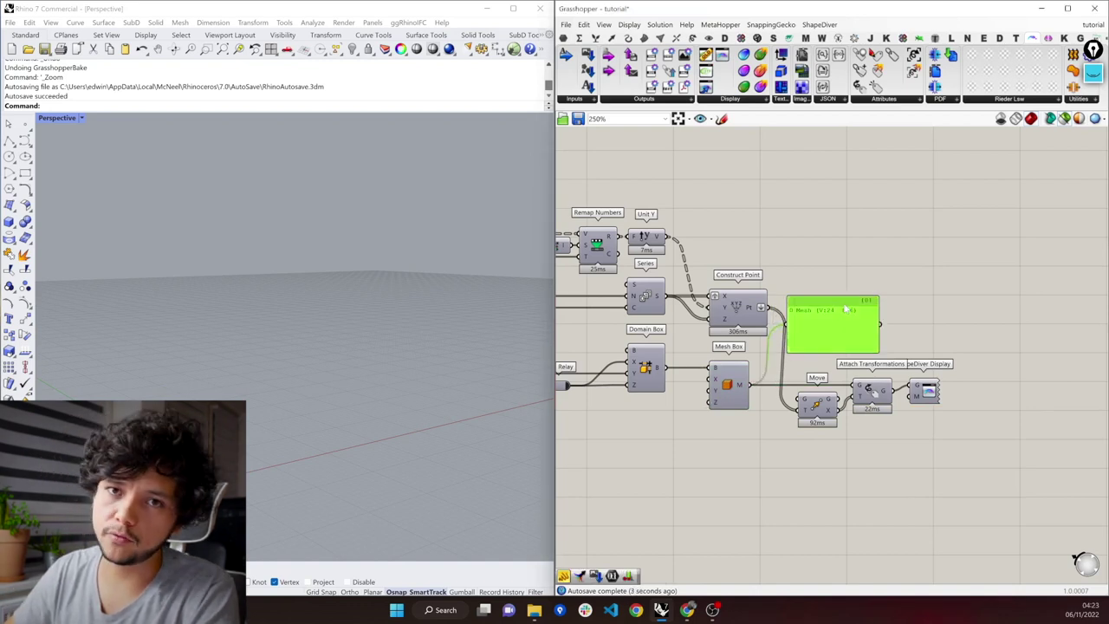
drag(815, 328, 848, 312)
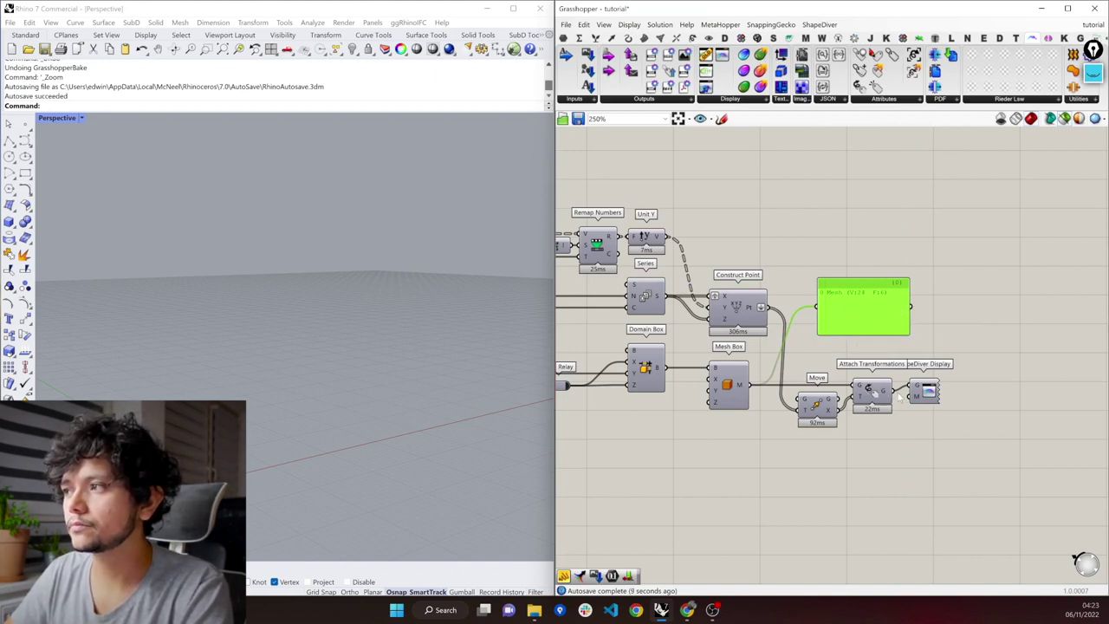
drag(903, 398, 925, 292)
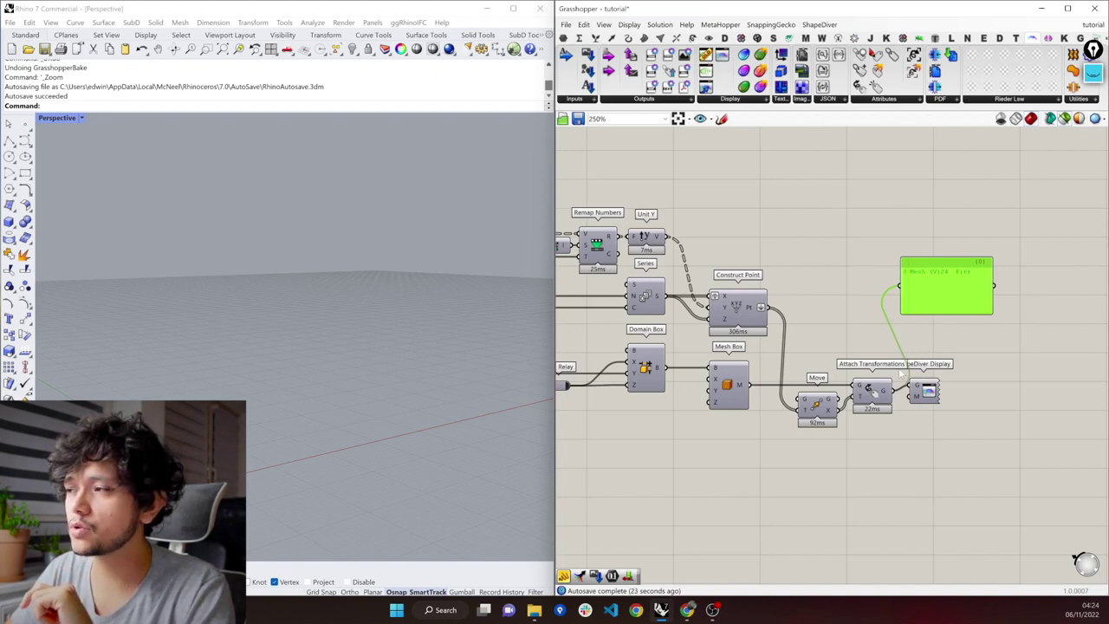
scroll(995, 365, down, 5)
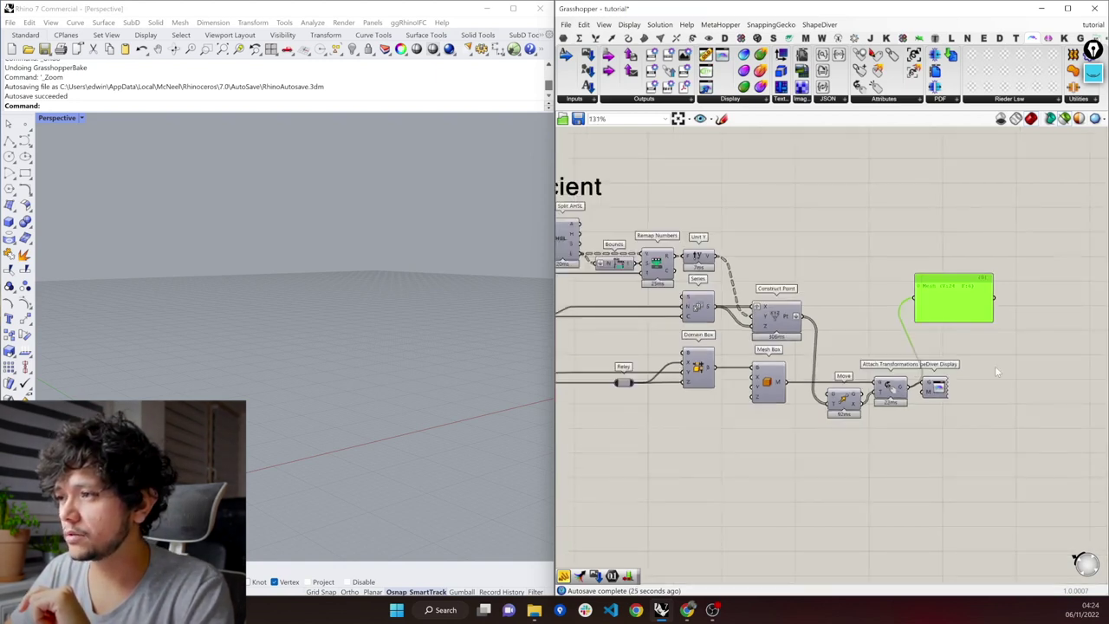
Try adding a Panel above the Semi-efficient definition's Move component, and remove it again
scroll(634, 356, up, 3)
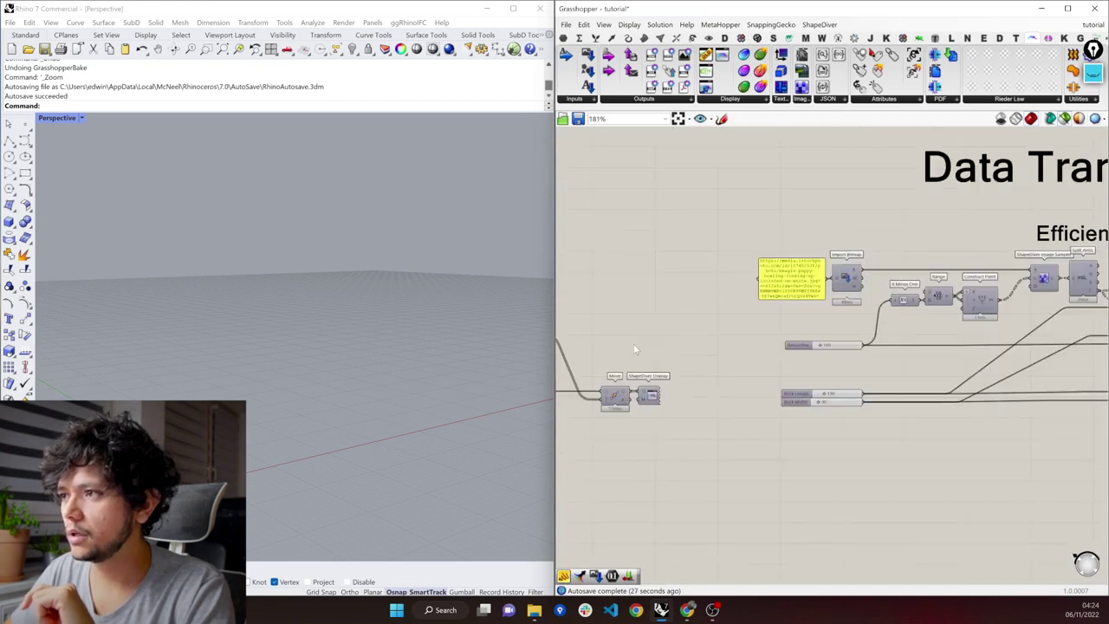
double_click(634, 349)
text(panel)
key(Return)
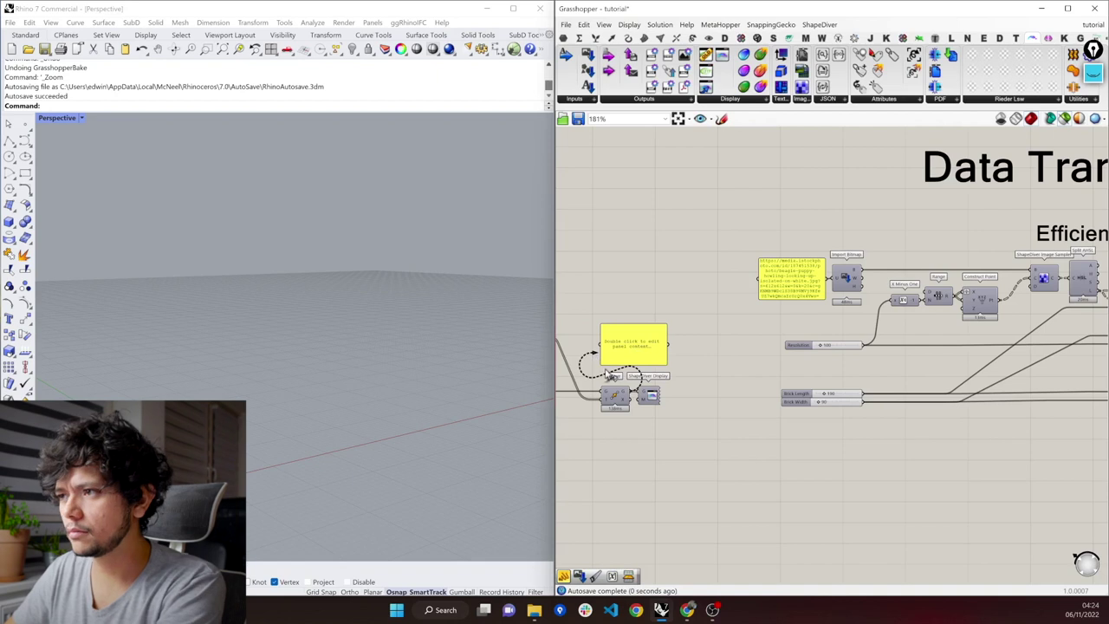
click(621, 357)
key(Delete)
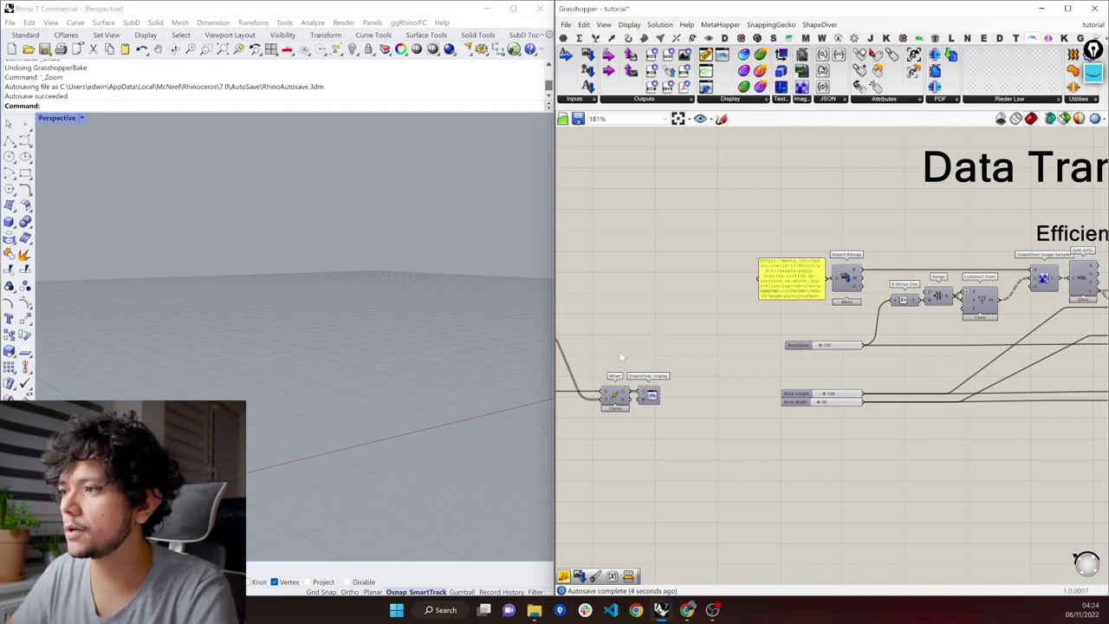
Inspect the list of transformations entering Attach Transformations in the Efficient definition and preview the component's geometry
scroll(598, 349, down, 4)
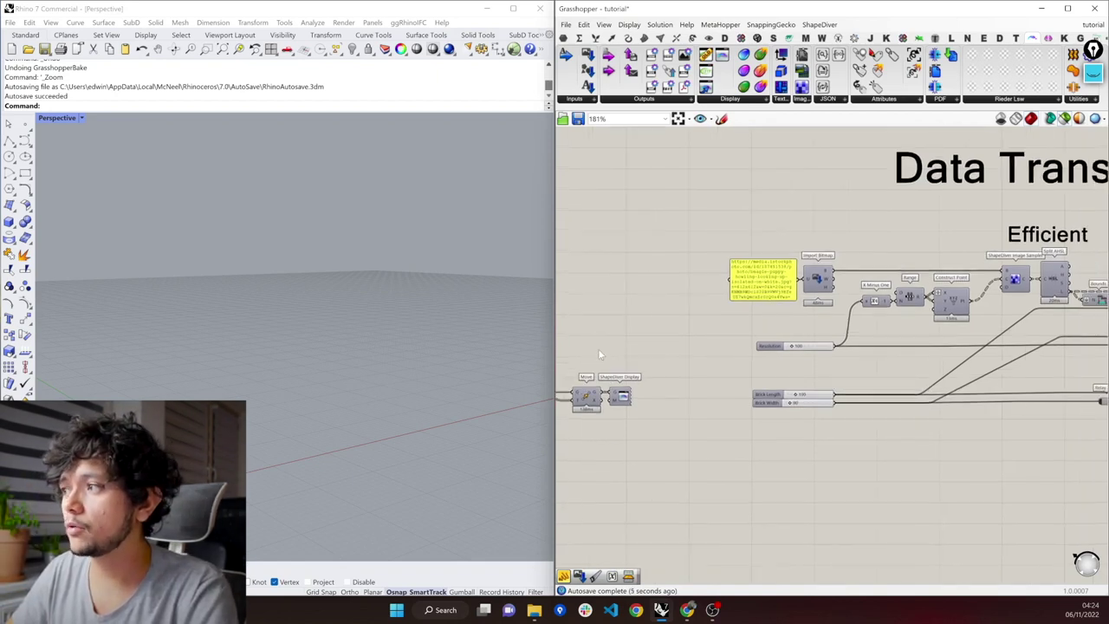
scroll(976, 350, up, 3)
scroll(976, 349, up, 2)
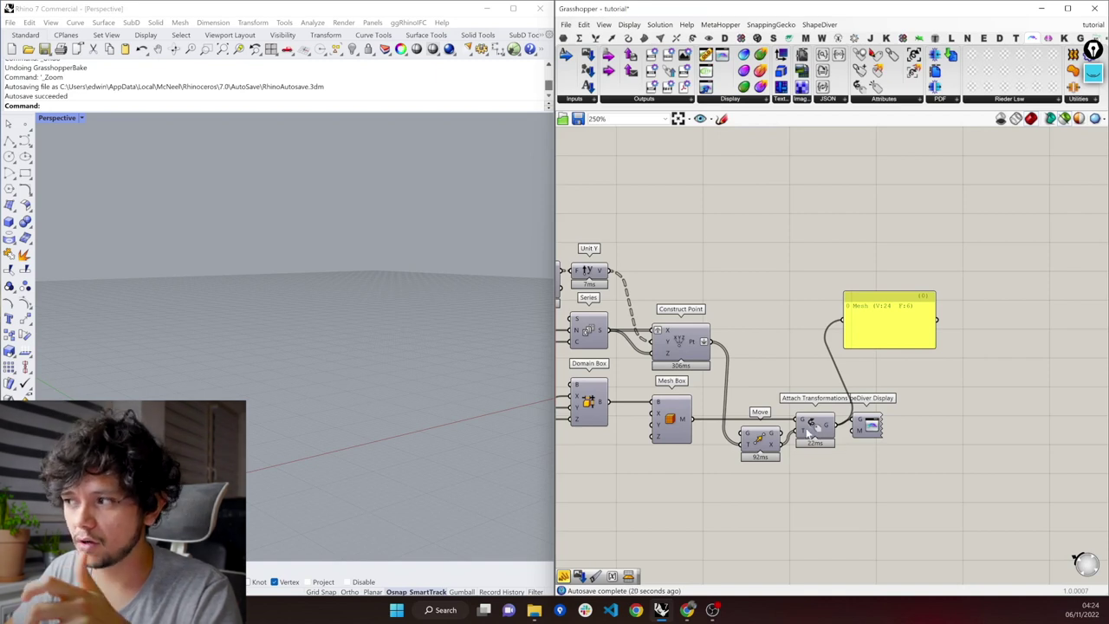
mouse_move(806, 430)
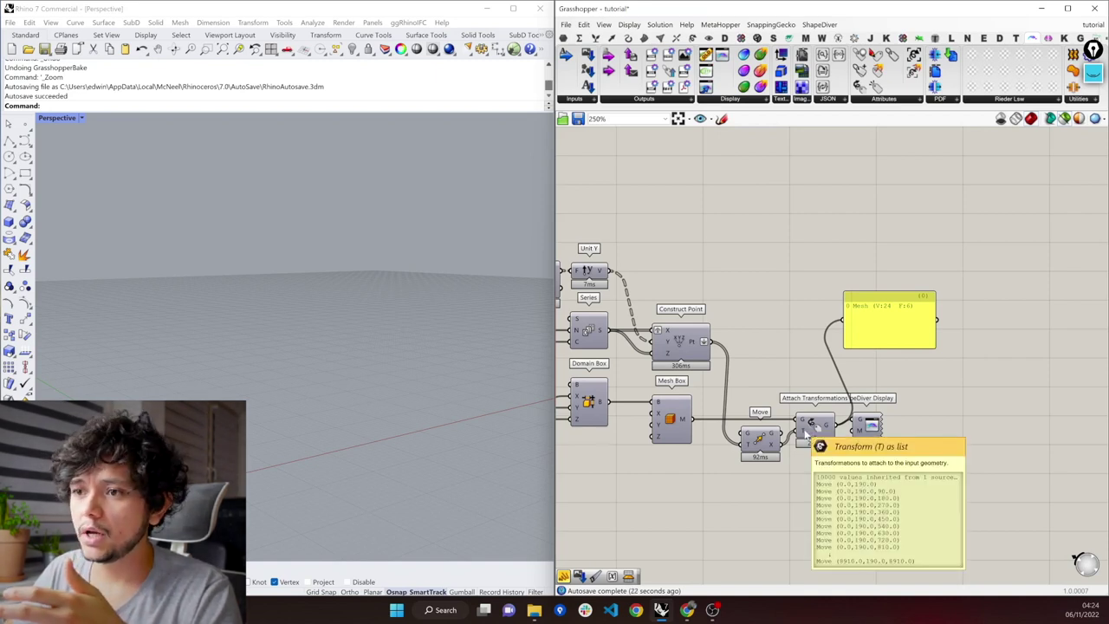
click(827, 431)
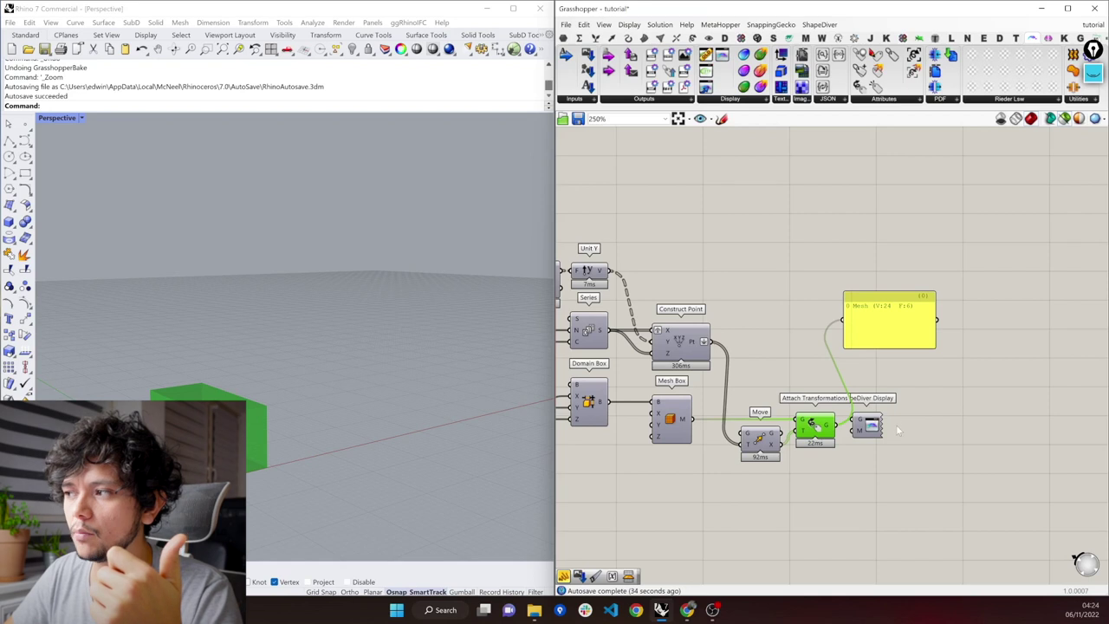
Move the ShapeDiver Display component clear of Attach Transformations and delete the inspection panel
click(871, 423)
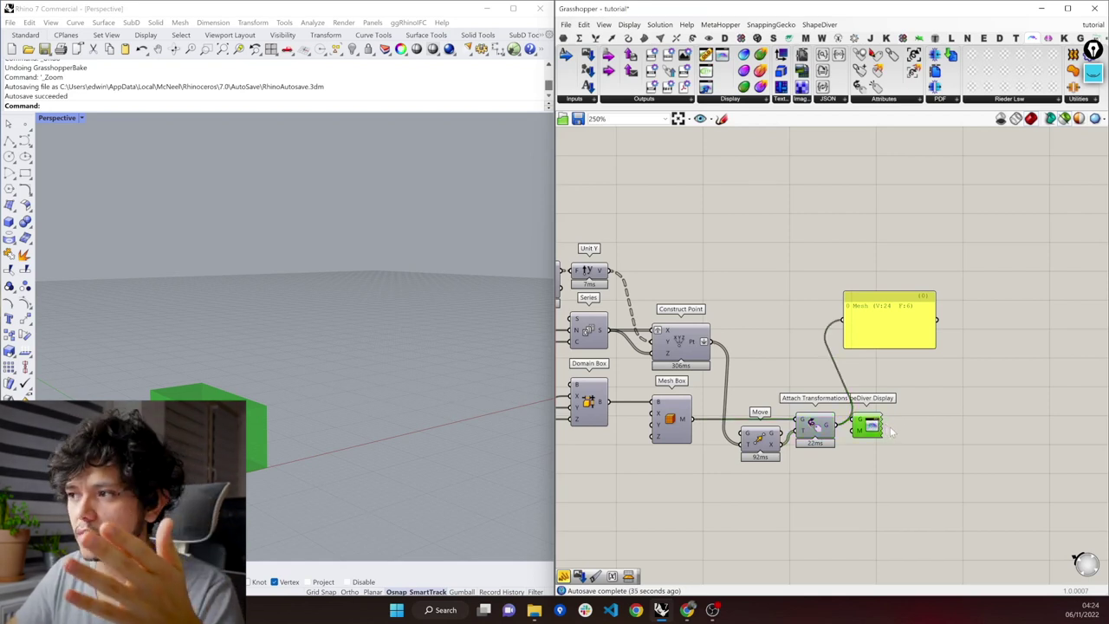
drag(869, 424, 888, 431)
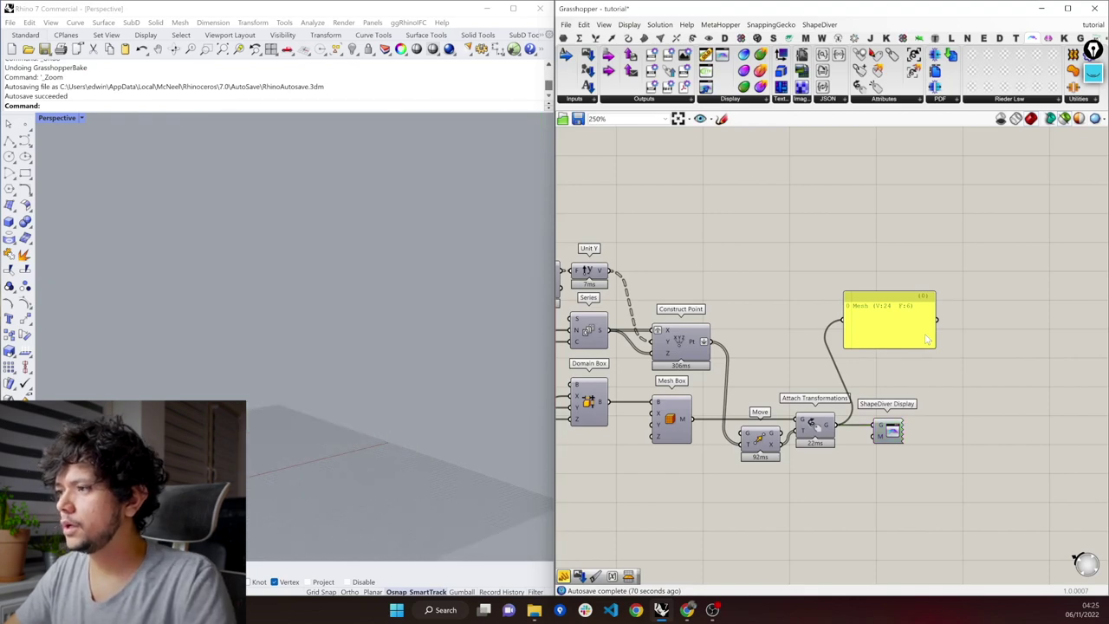
click(921, 338)
key(Delete)
Bring up the Efficient definition above the Data Transfer section and preview its Transform component's geometry
scroll(789, 481, down, 6)
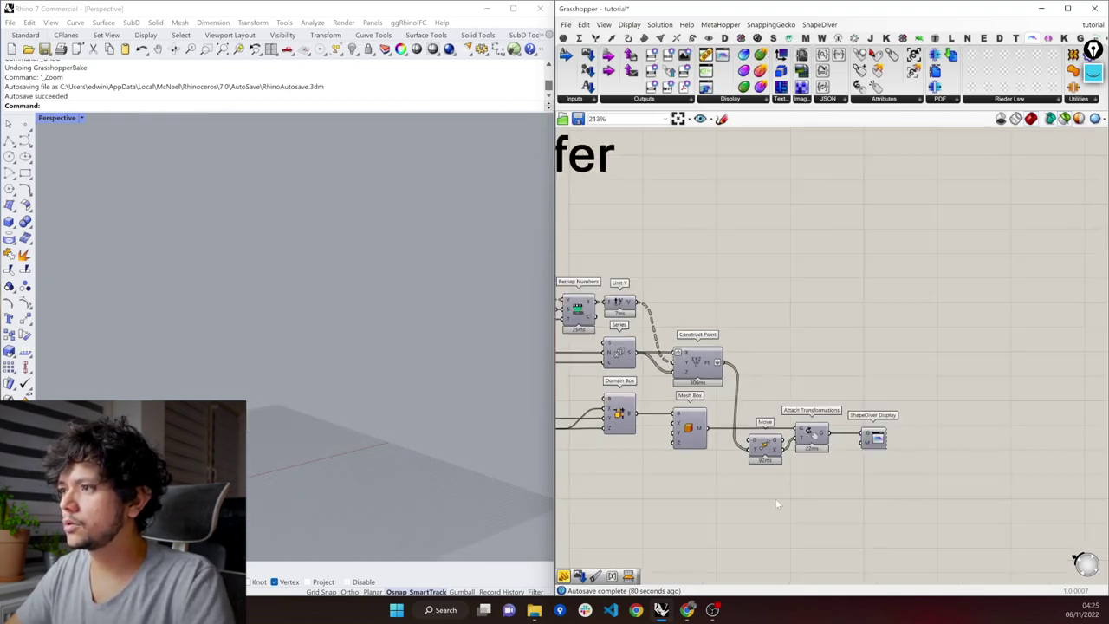
scroll(731, 497, down, 2)
scroll(699, 319, up, 8)
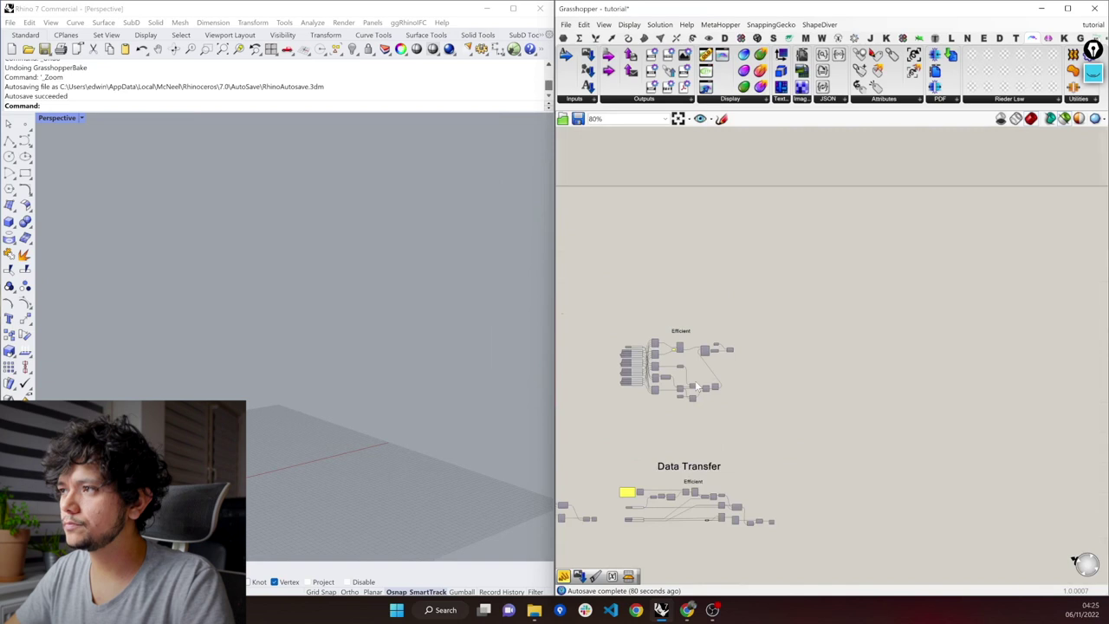
click(768, 236)
click(839, 266)
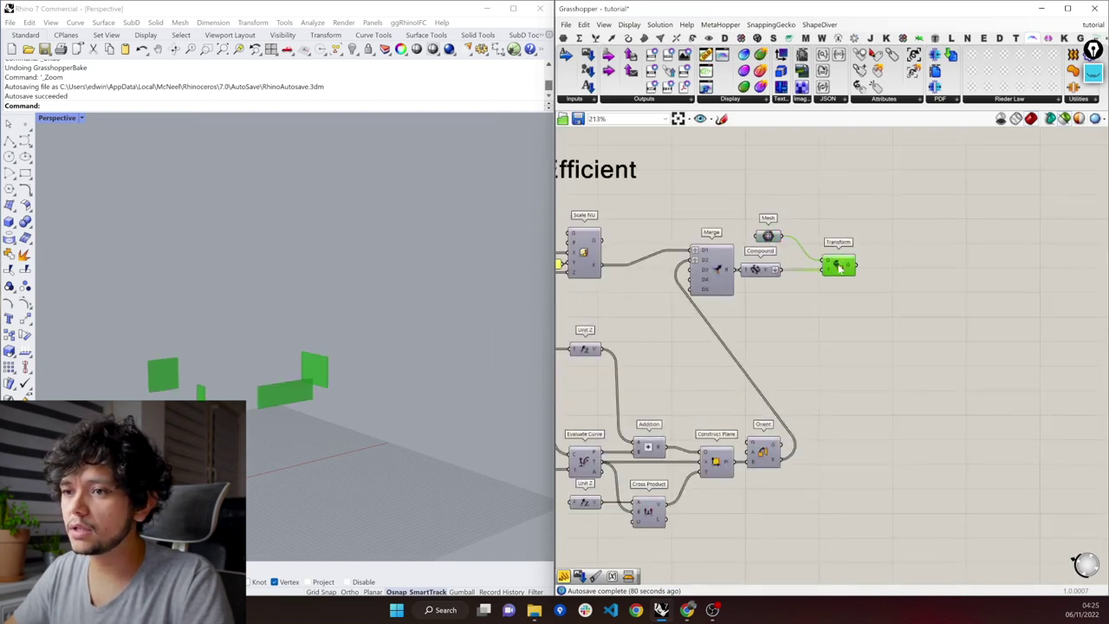
scroll(286, 390, up, 3)
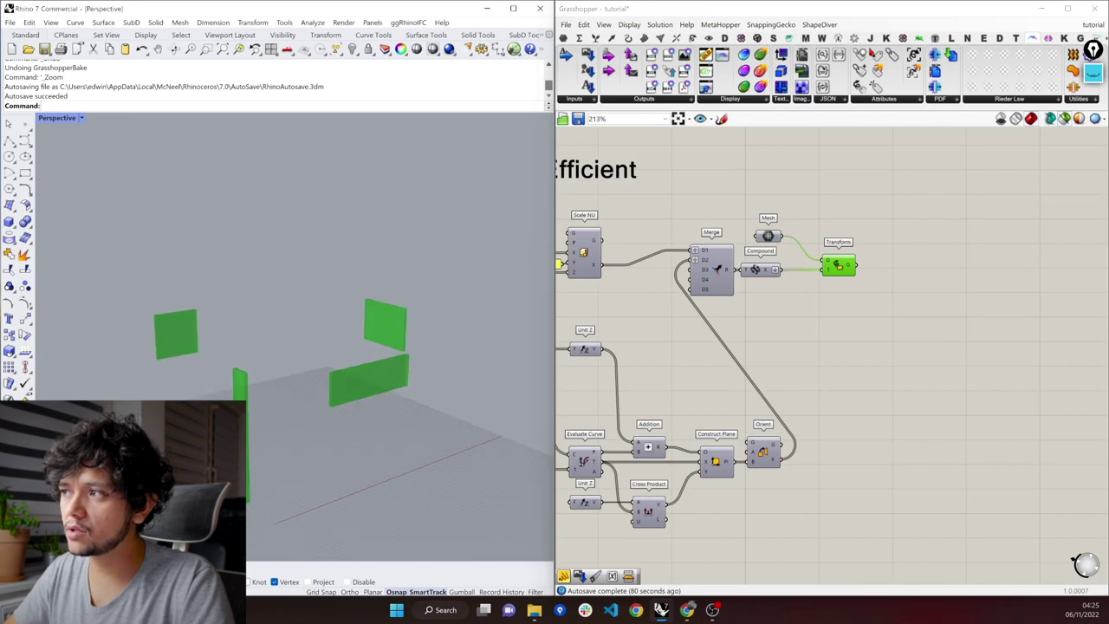
Replace the Transform component with Attach Transformations, feeding it the Mesh as geometry and the Compound output as transform
drag(878, 301, 820, 220)
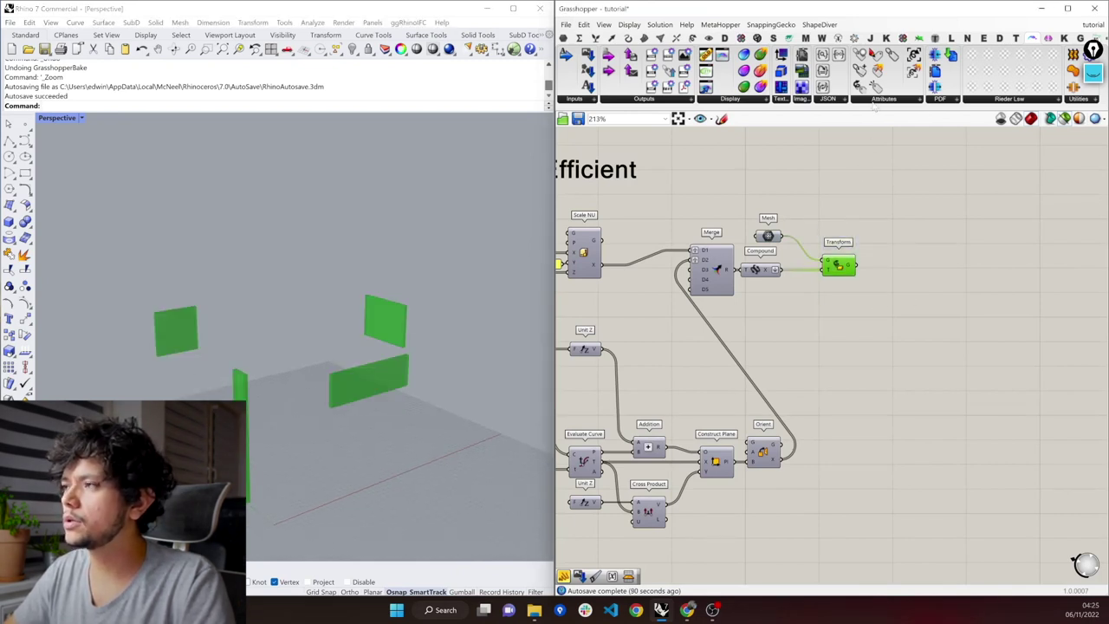
click(873, 101)
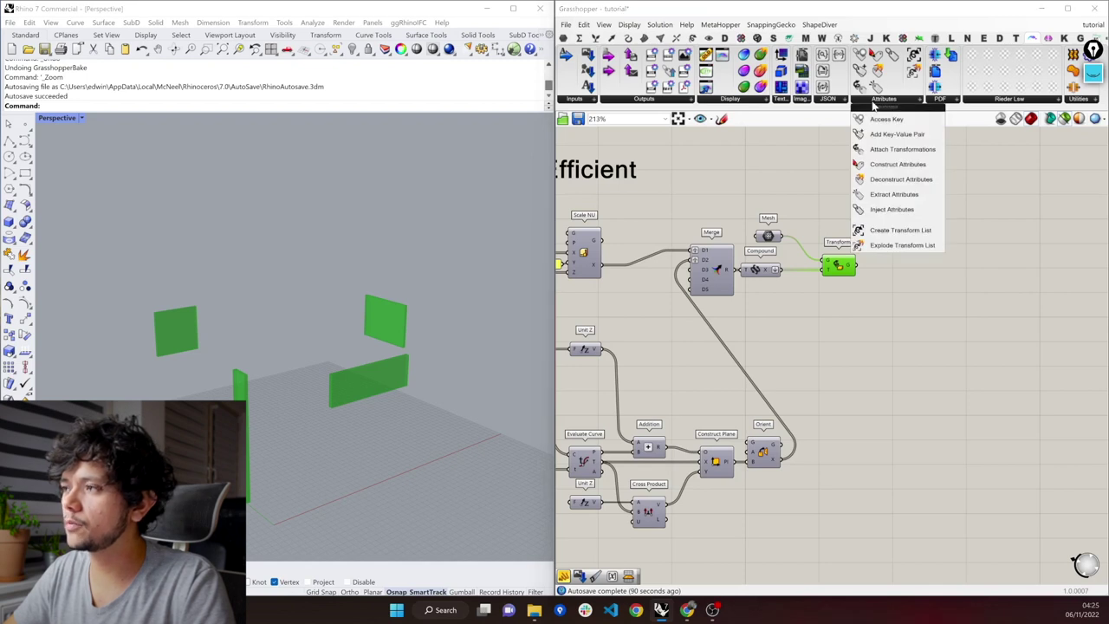
drag(897, 150, 821, 211)
drag(845, 271, 841, 300)
key(Delete)
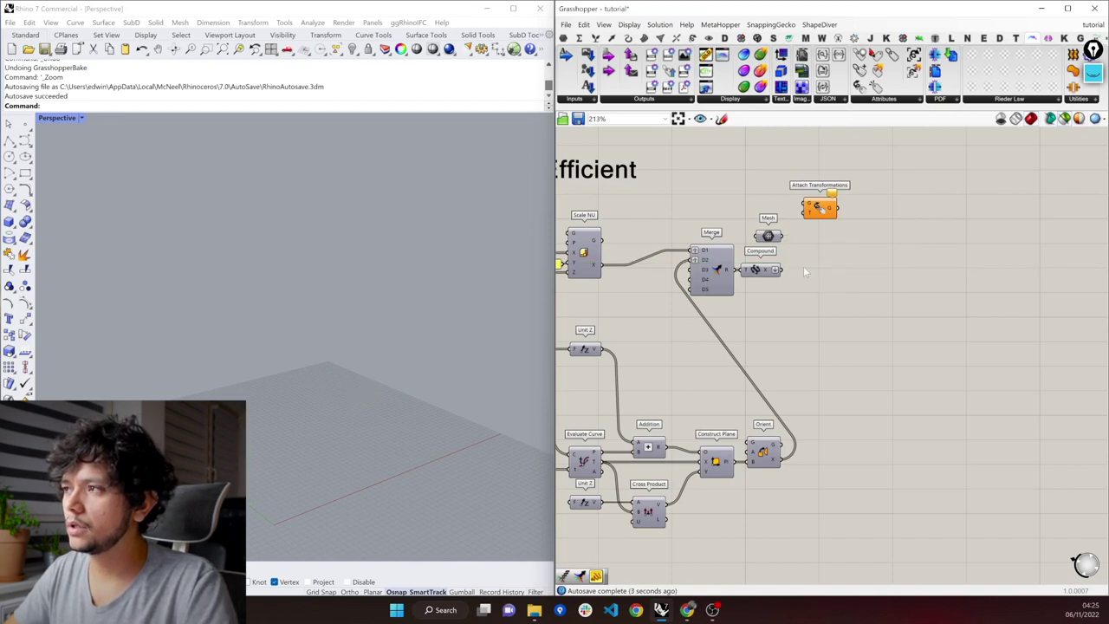
drag(782, 236, 808, 210)
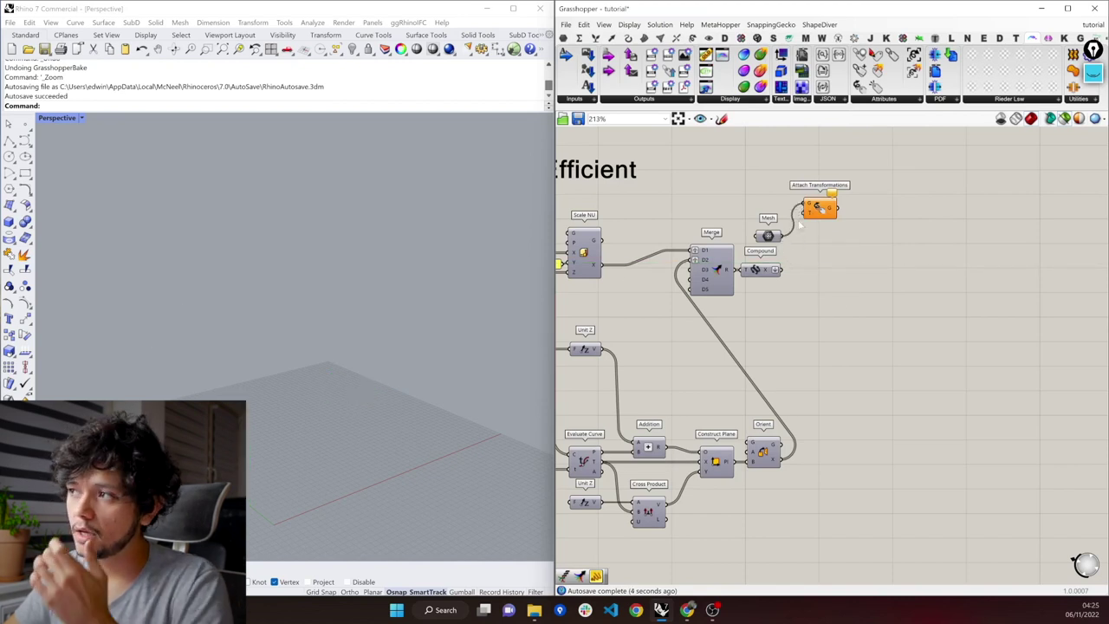
drag(782, 270, 825, 247)
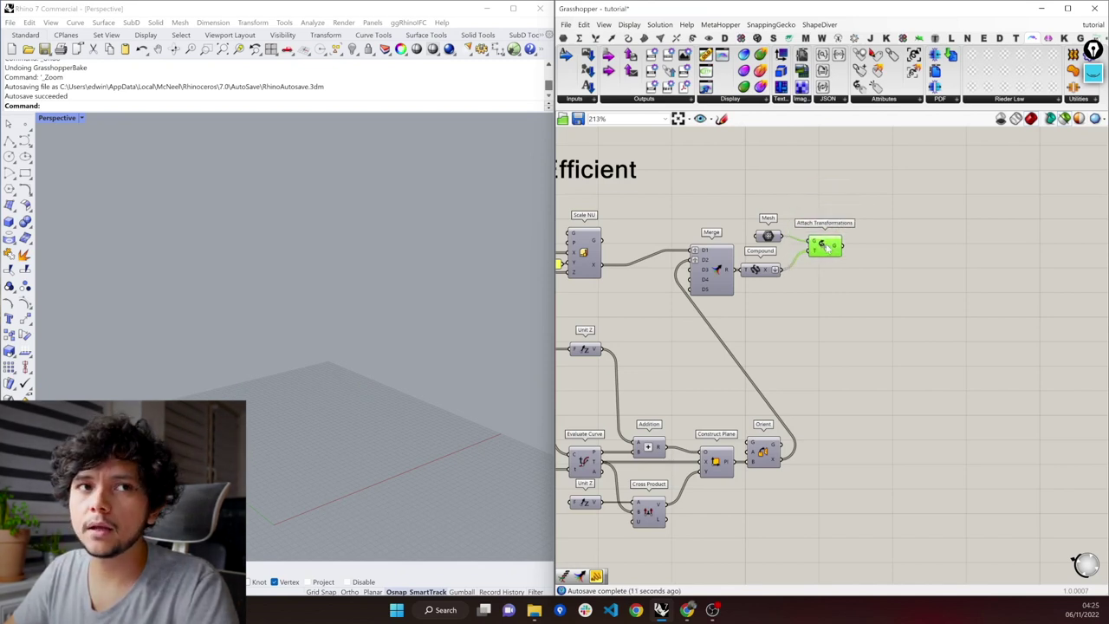
Add a ShapeDiver Display component and connect the Attach Transformations output to its geometry input
right_click(824, 247)
click(844, 261)
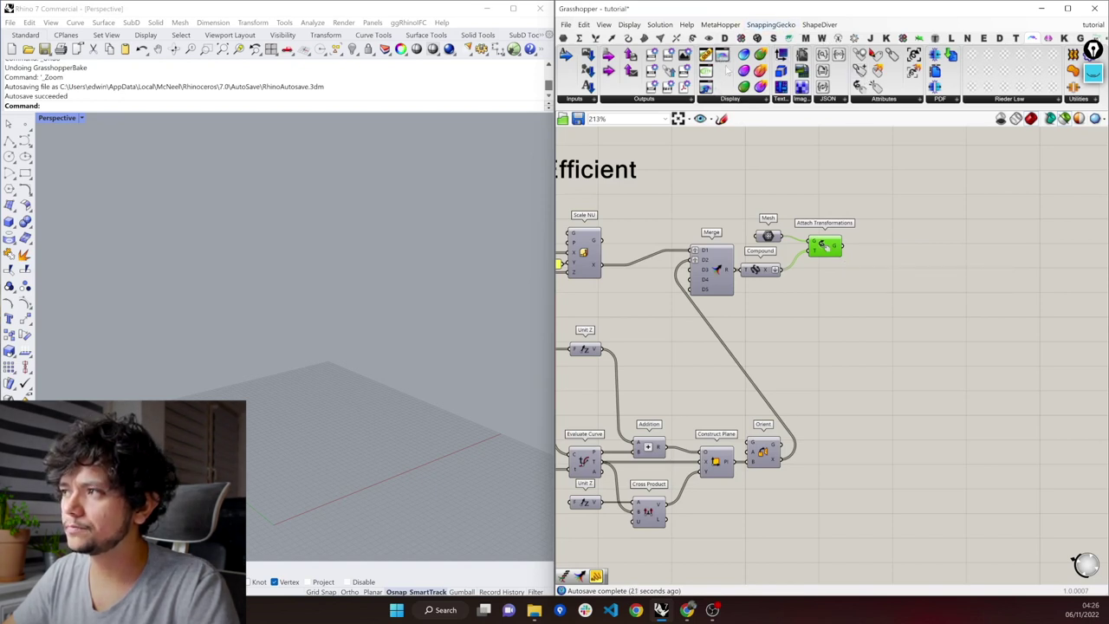
drag(884, 270, 874, 264)
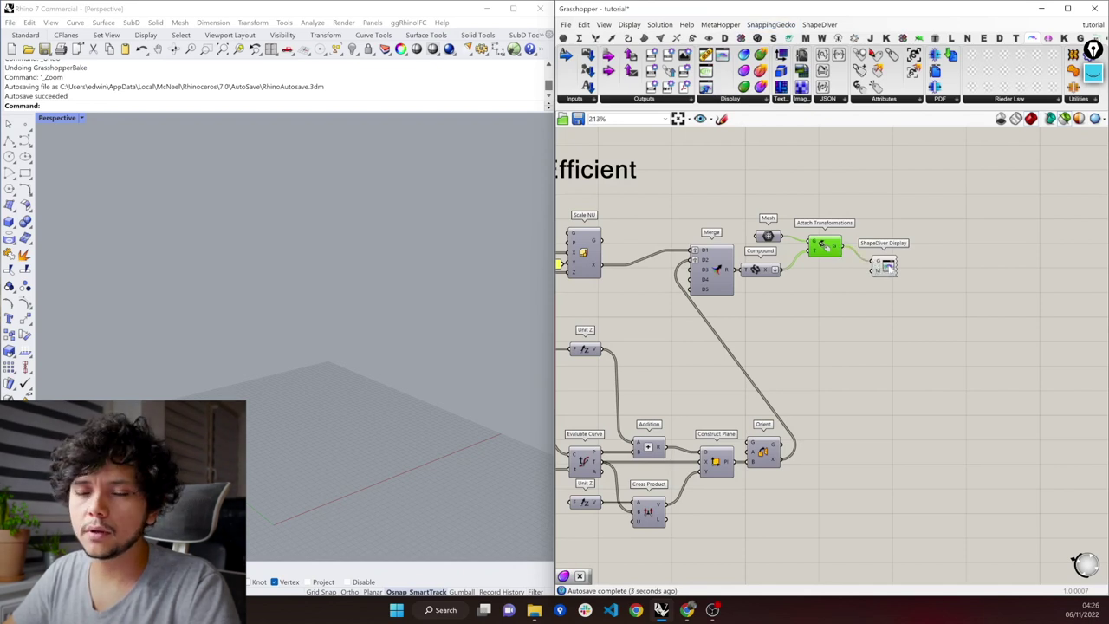
Preview the geometry of the Efficient workflow's ShapeDiver Display component and clear the selection
click(887, 267)
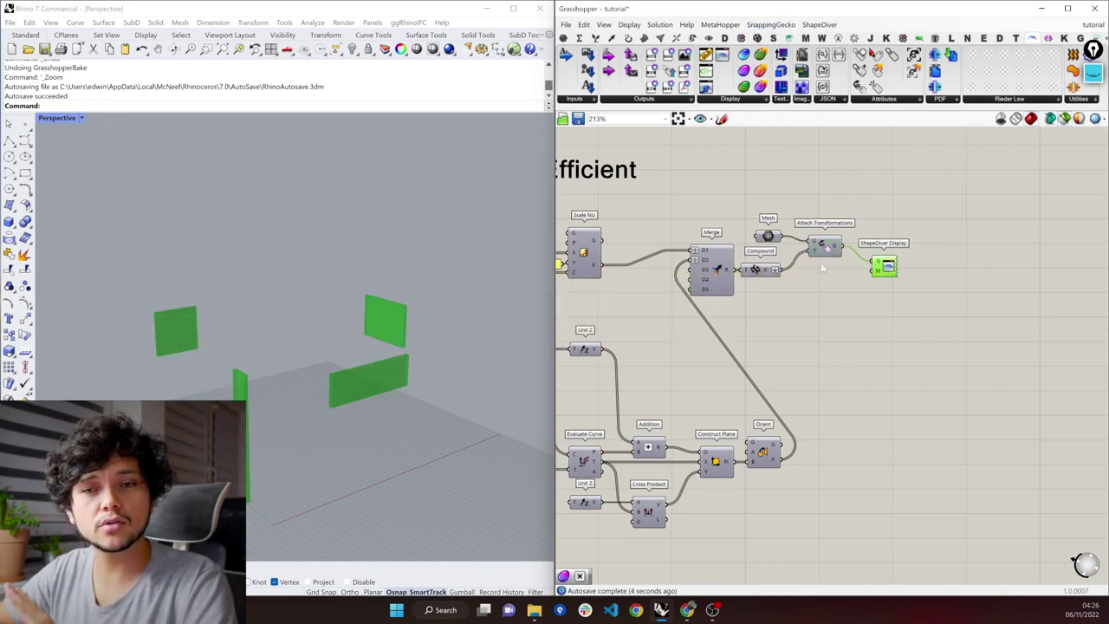
mouse_move(837, 250)
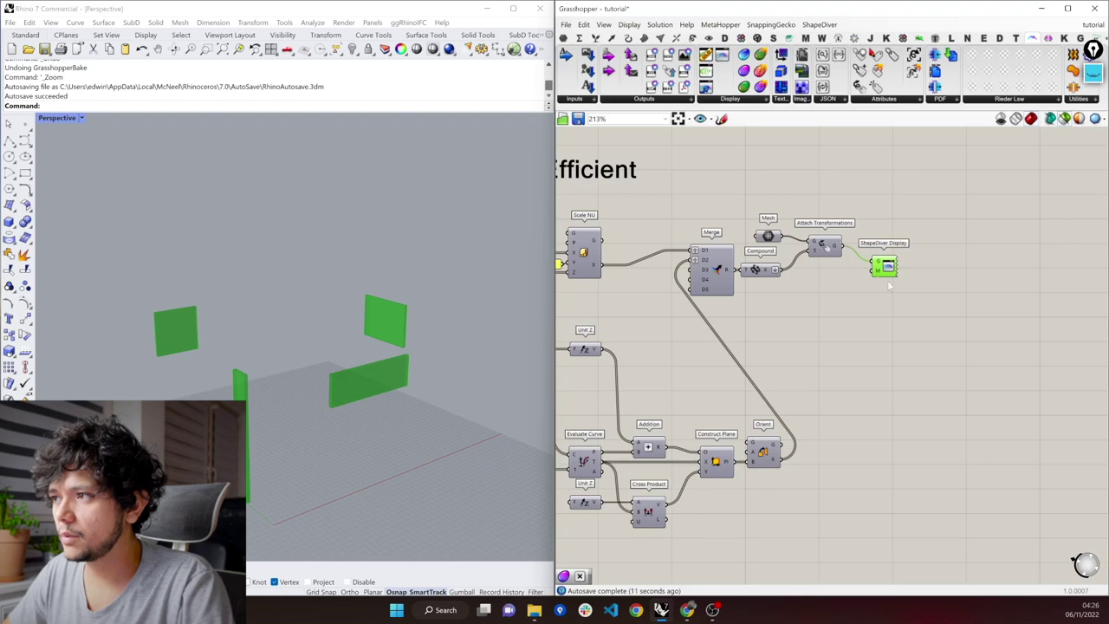
click(955, 264)
Review the Workflow and Optimization sections, selecting the whole Semi-efficient workflow definition to preview its geometry
scroll(955, 263, down, 2)
scroll(954, 264, down, 3)
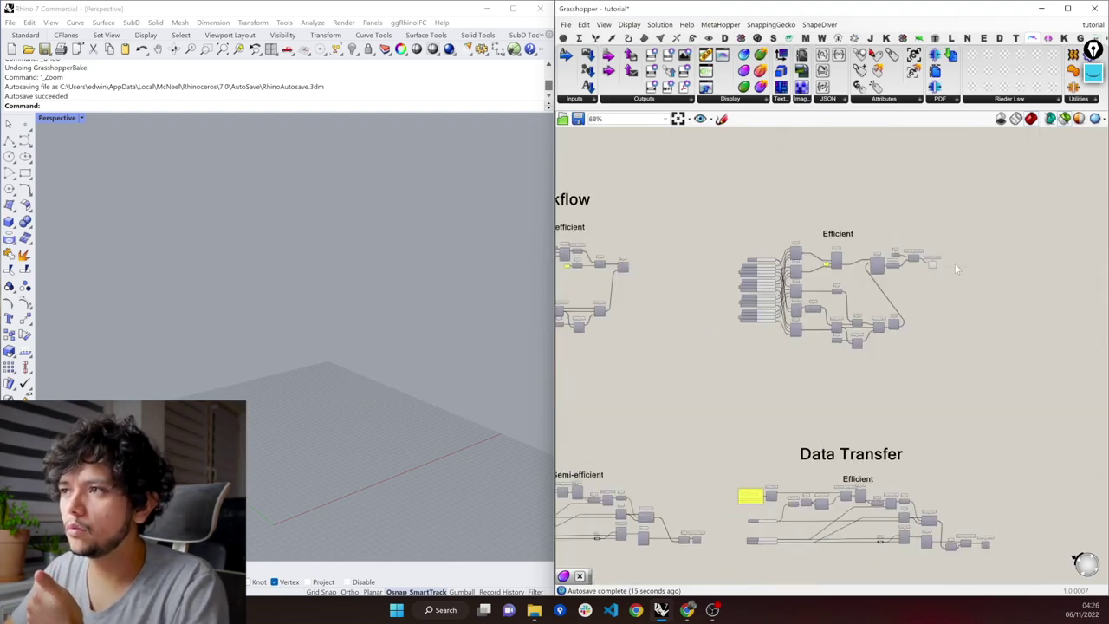
scroll(973, 303, down, 2)
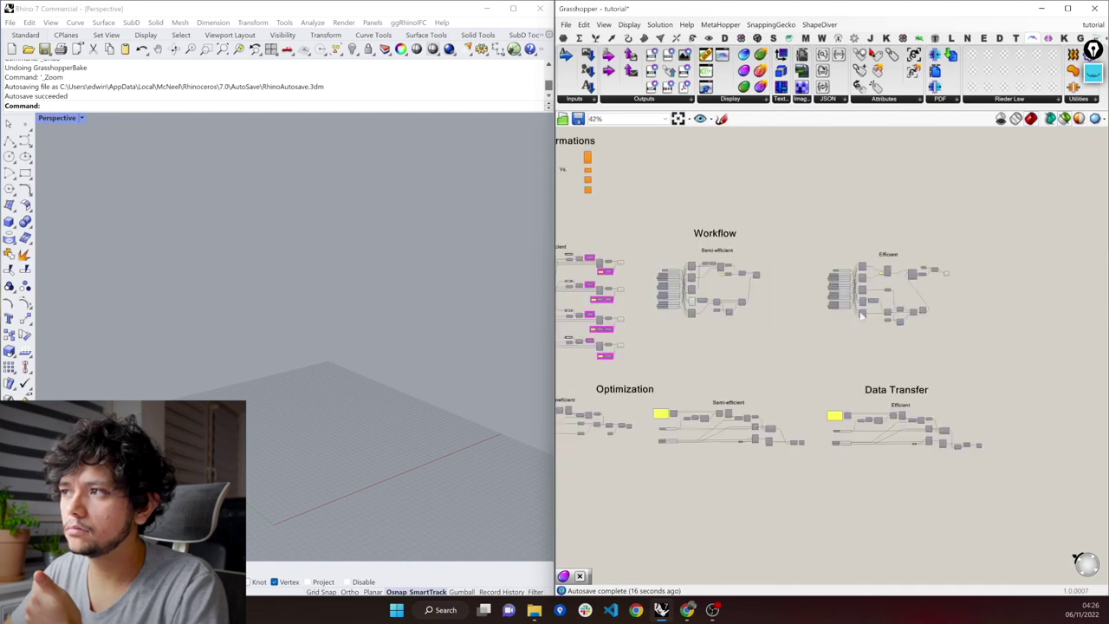
drag(679, 213, 761, 253)
right_drag(769, 242, 839, 256)
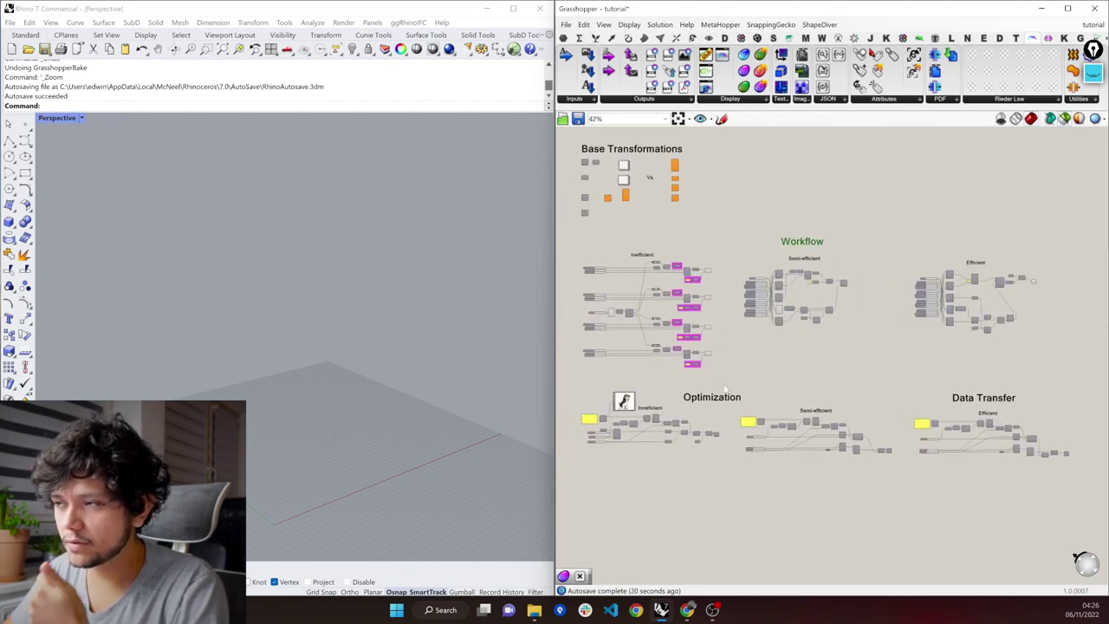
drag(730, 376, 640, 266)
drag(874, 358, 735, 267)
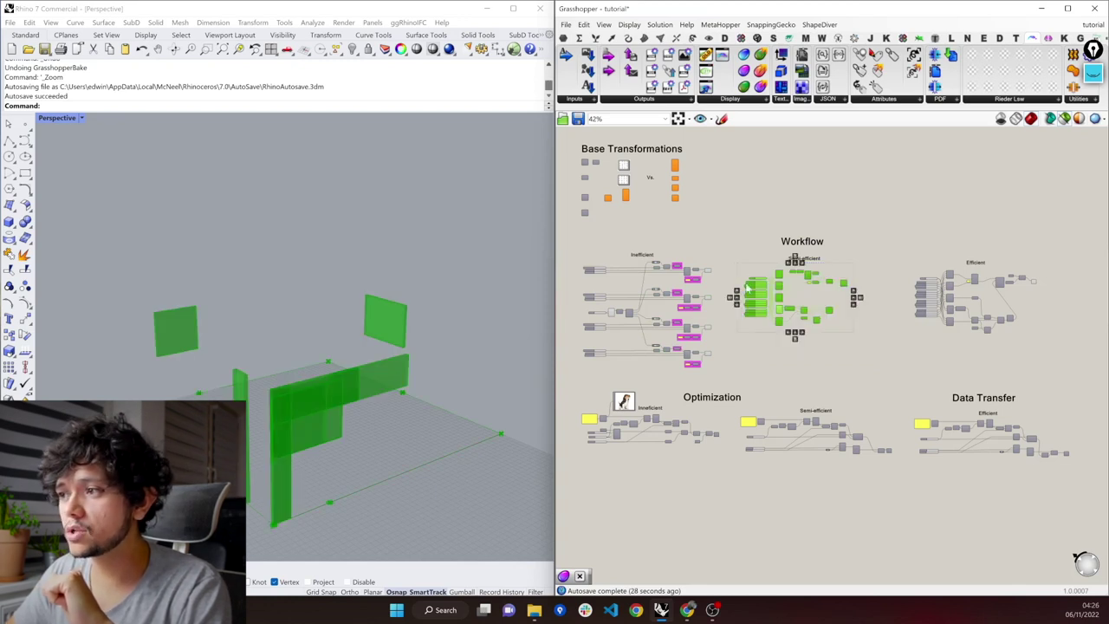
click(853, 351)
right_drag(760, 404, 782, 356)
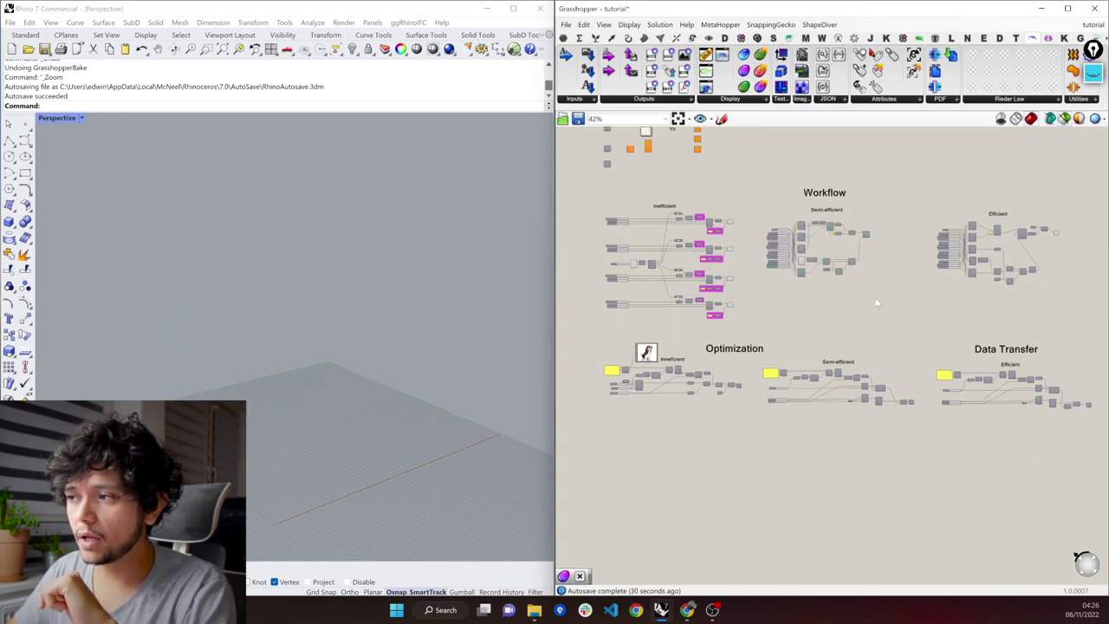
drag(783, 355, 737, 339)
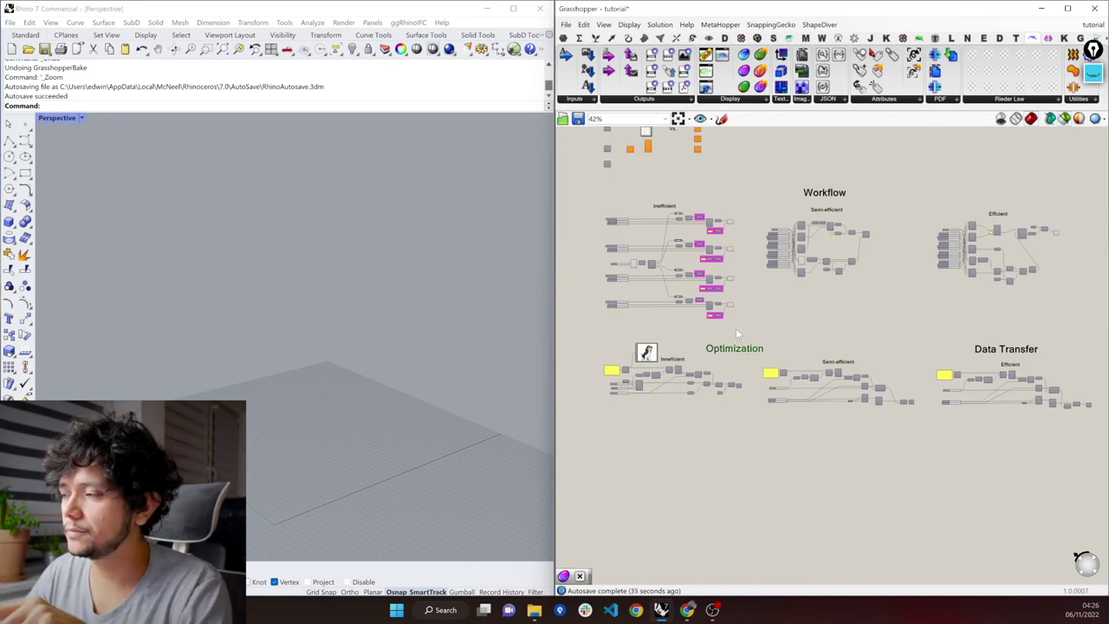
Inspect the transformation data output by the Move component in the Data Transfer section's Efficient definition
right_drag(890, 400, 750, 396)
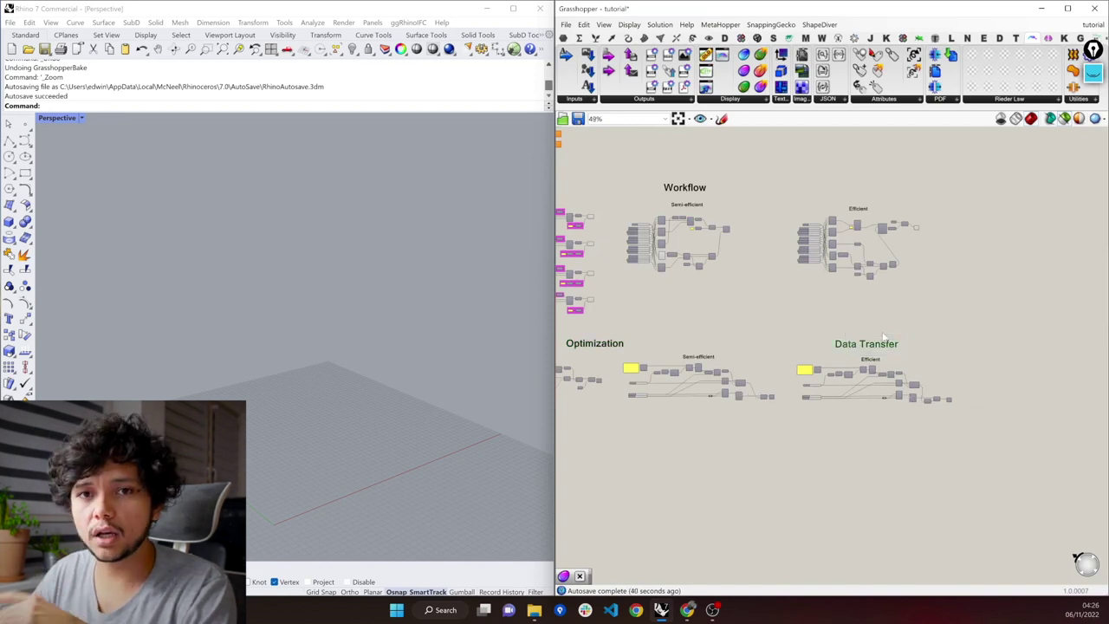
scroll(896, 332, up, 2)
right_drag(896, 332, 858, 376)
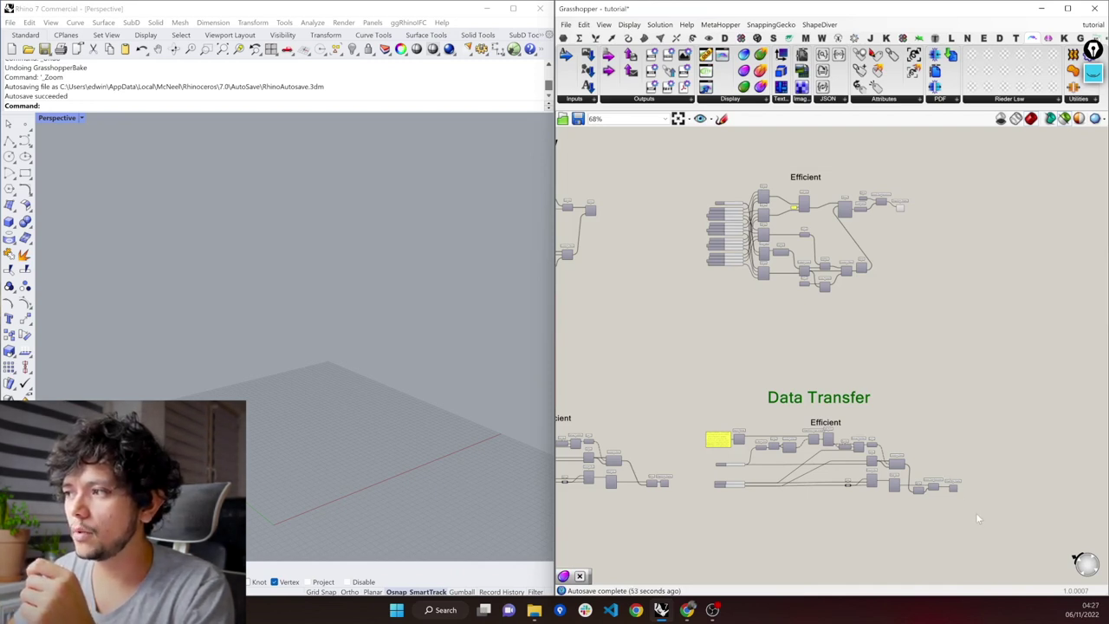
scroll(976, 513, up, 5)
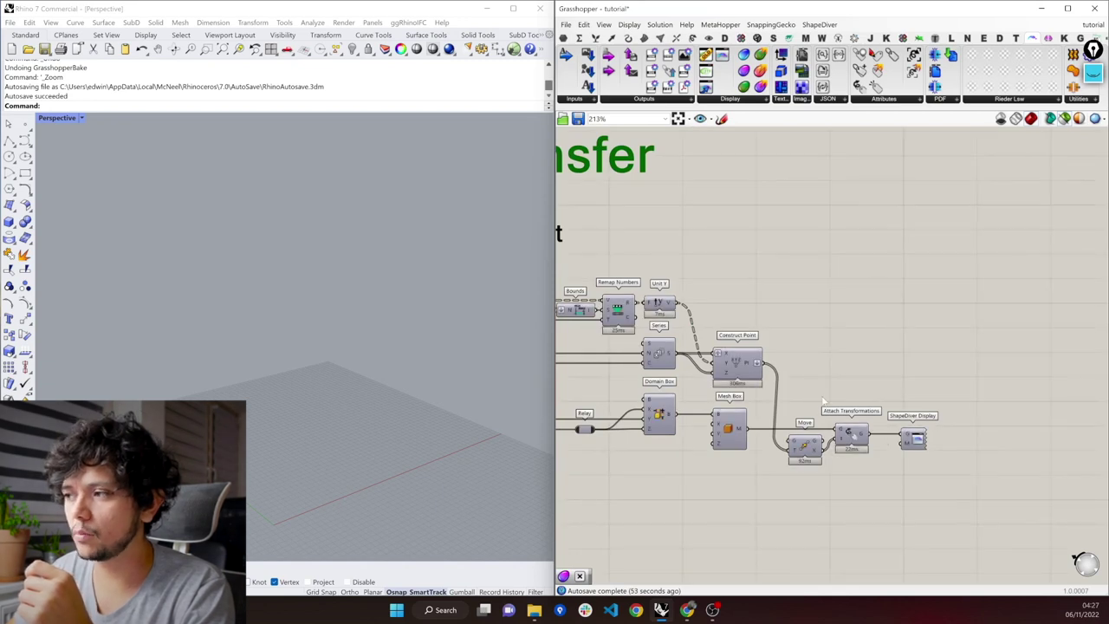
drag(821, 397, 879, 469)
click(832, 471)
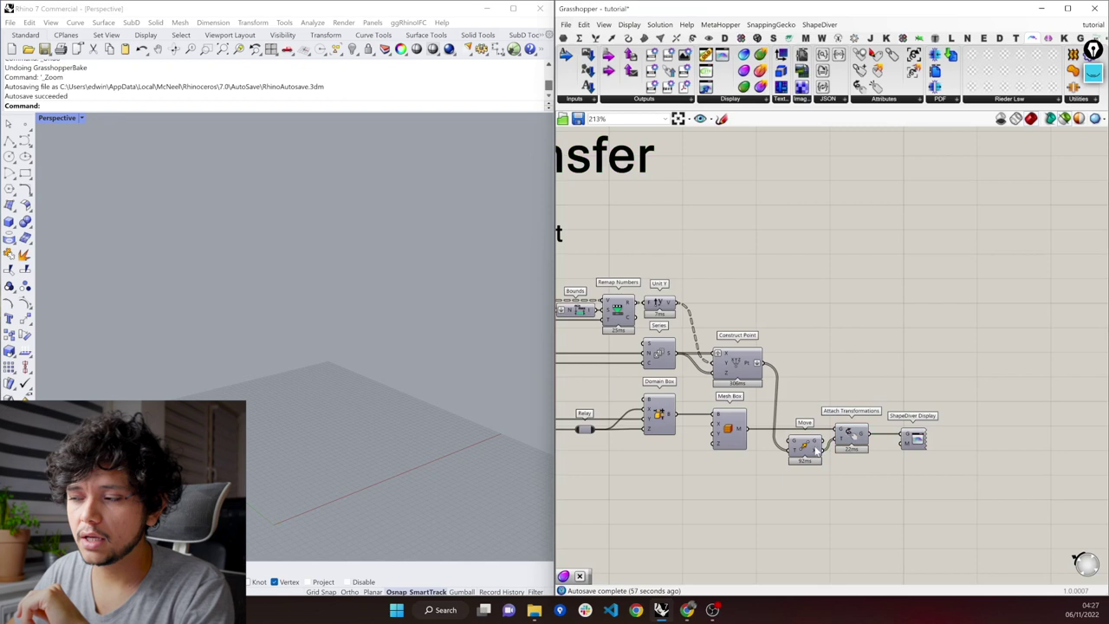
click(816, 451)
scroll(818, 453, up, 3)
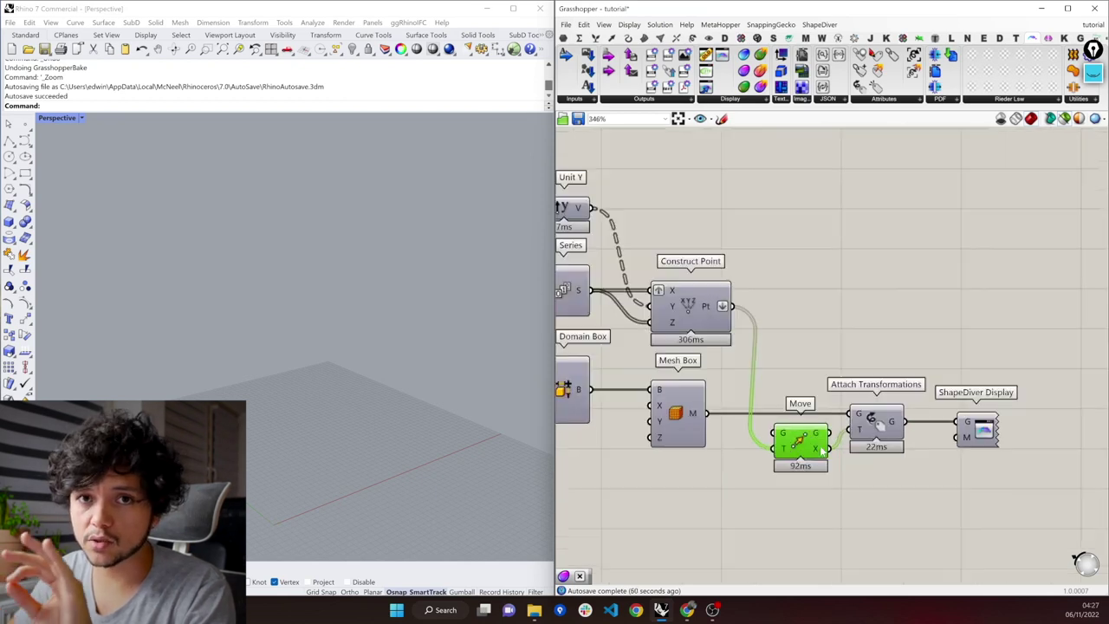
mouse_move(820, 453)
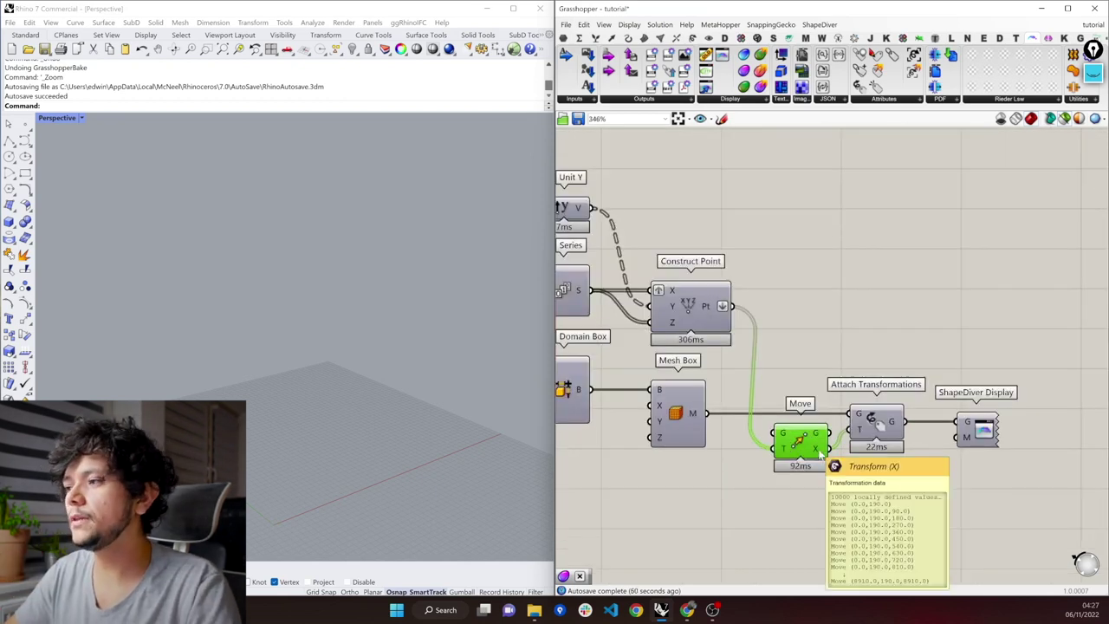
Return to the overview of all tutorial sections and switch to the open pergola definition
scroll(963, 422, down, 6)
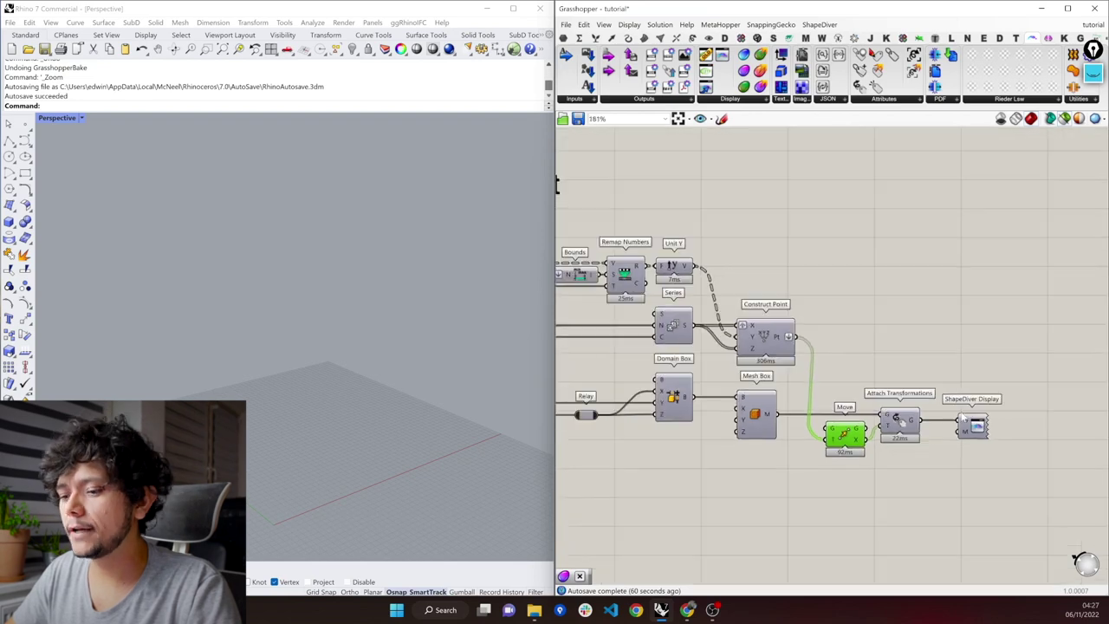
right_drag(879, 446, 967, 472)
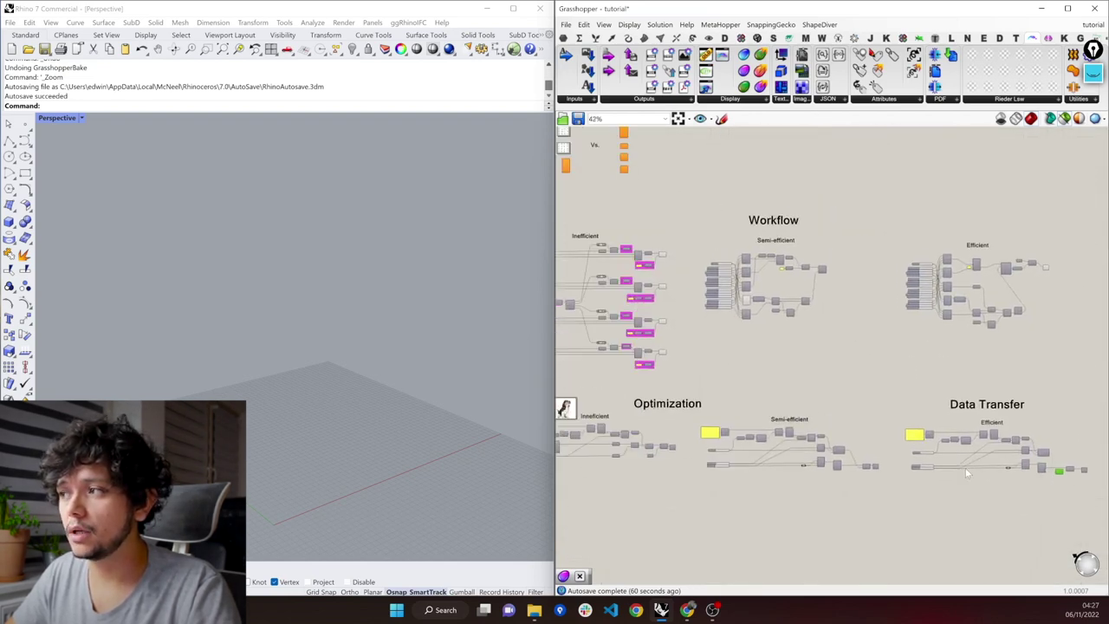
scroll(965, 468, down, 1)
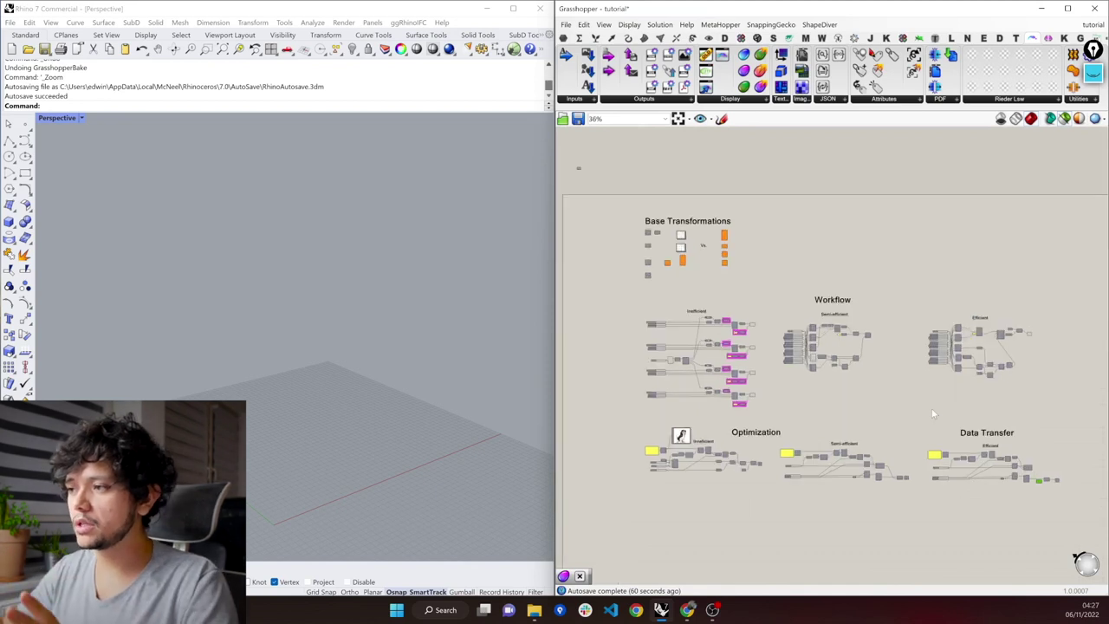
scroll(933, 414, up, 1)
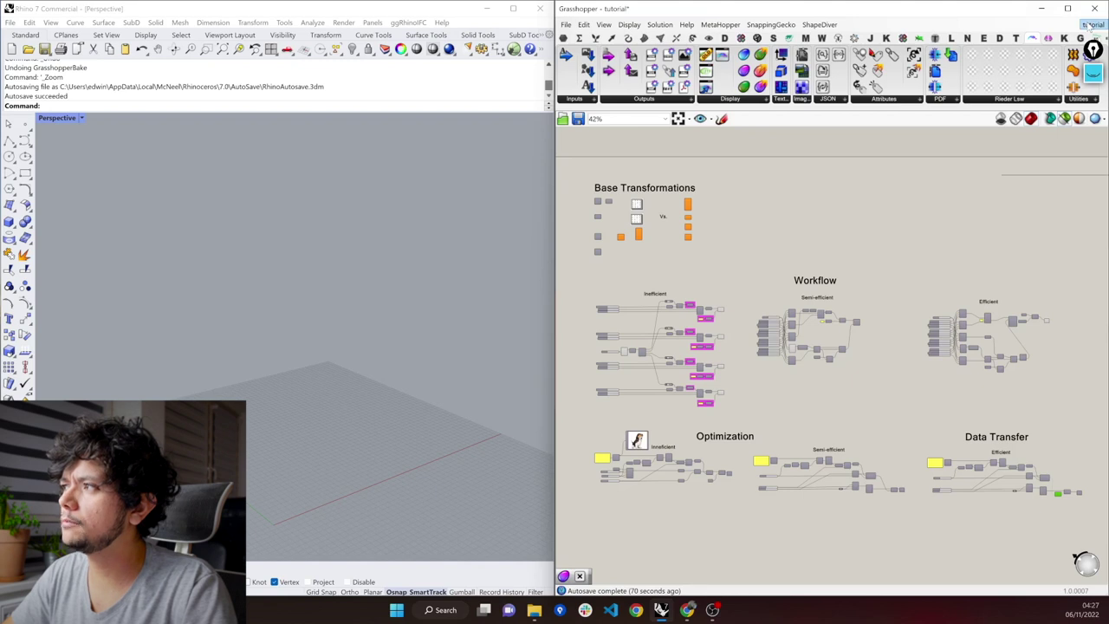
mouse_move(1091, 25)
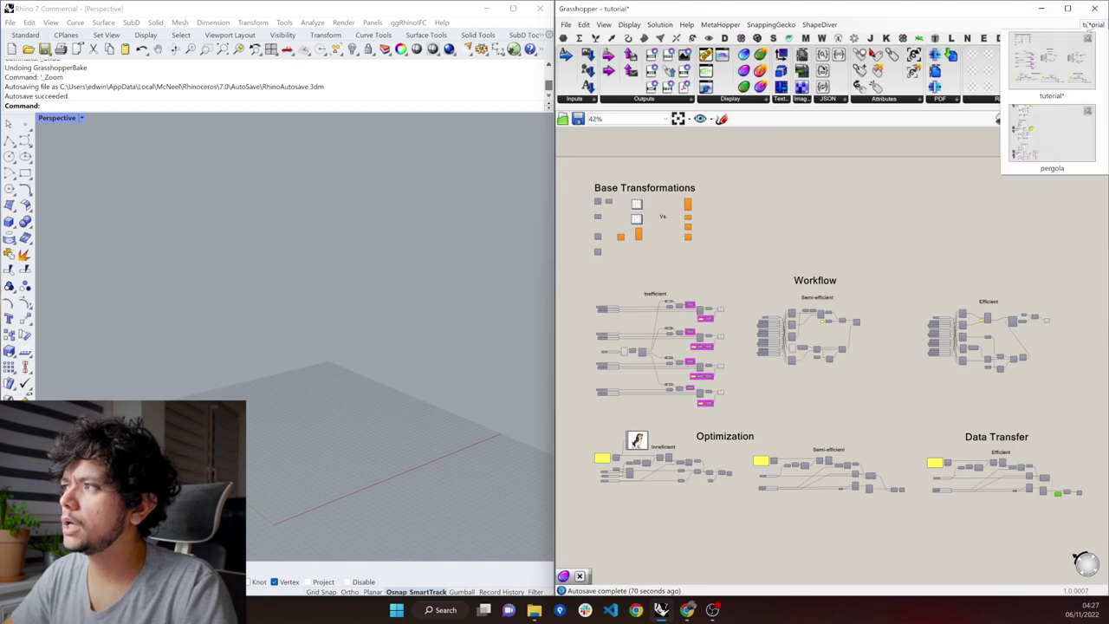
click(1045, 131)
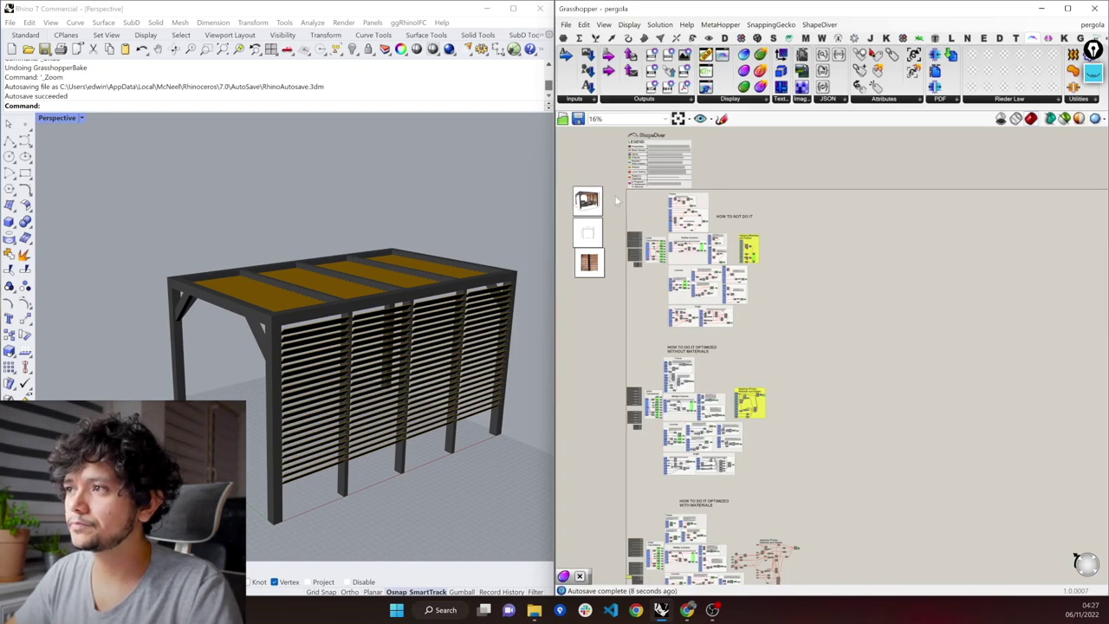
Examine the pergola's reference images and view the model's frame and louvres from several angles in Rhino
right_drag(613, 201, 716, 221)
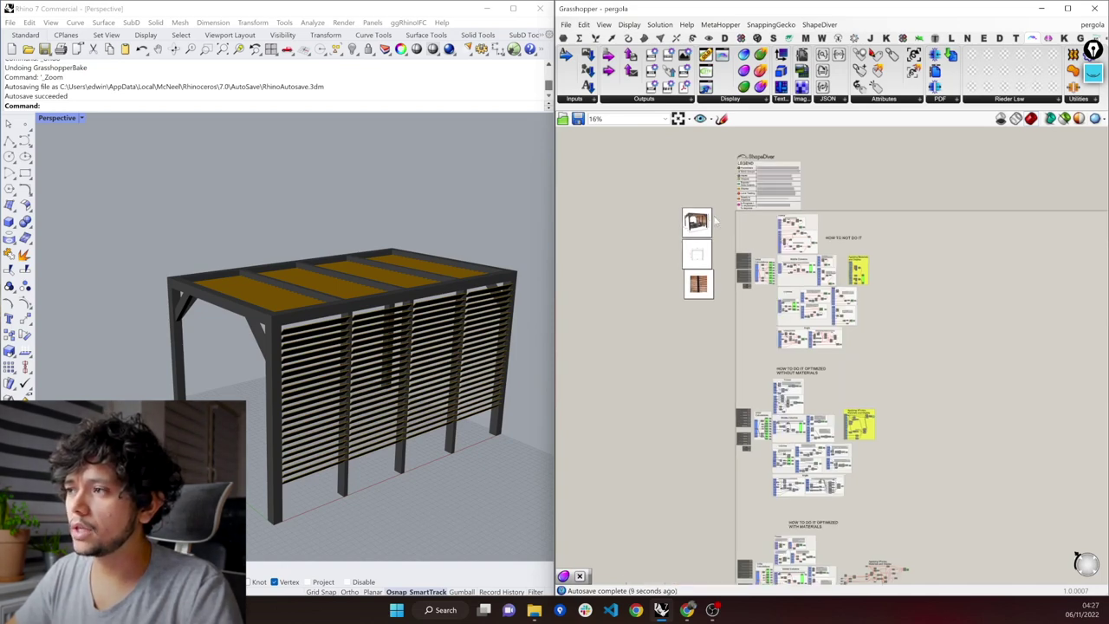
scroll(693, 224, up, 6)
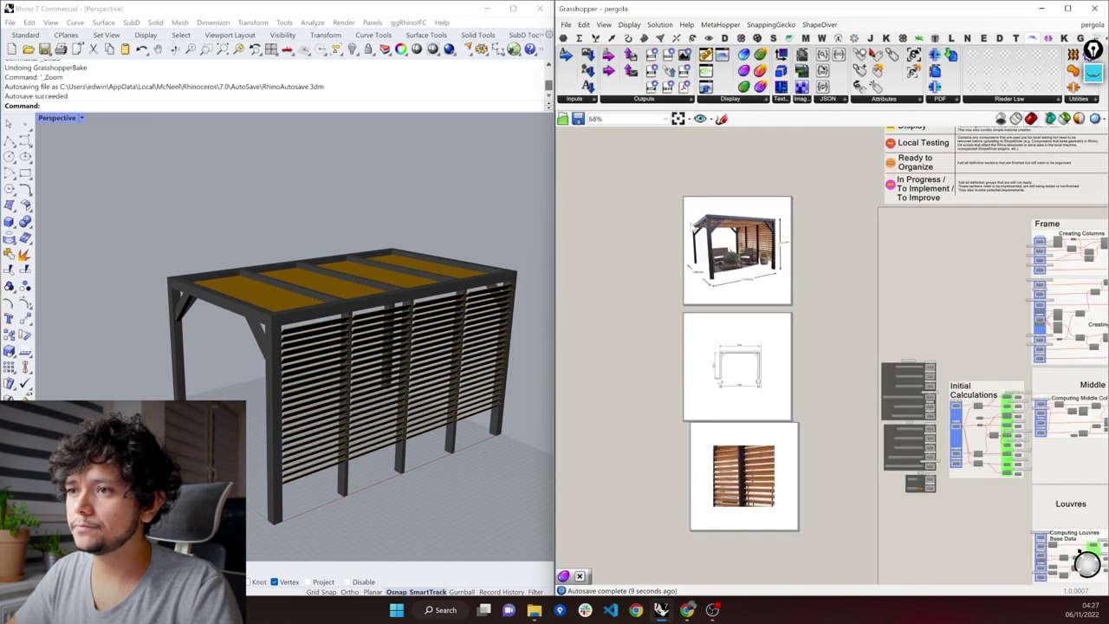
right_drag(356, 300, 400, 306)
scroll(388, 299, up, 4)
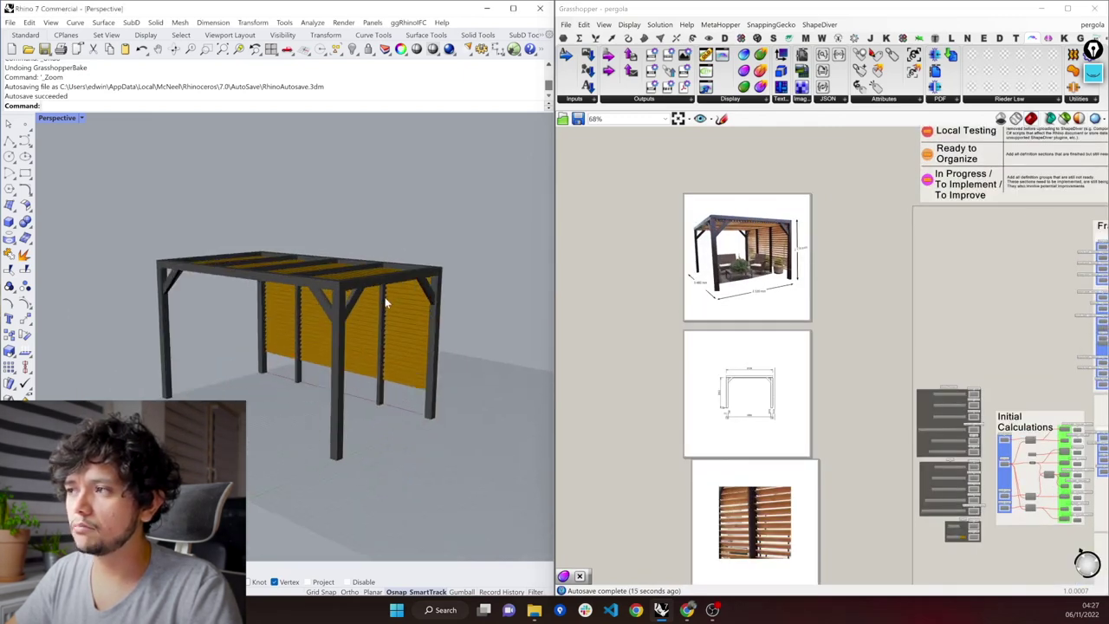
scroll(459, 265, up, 2)
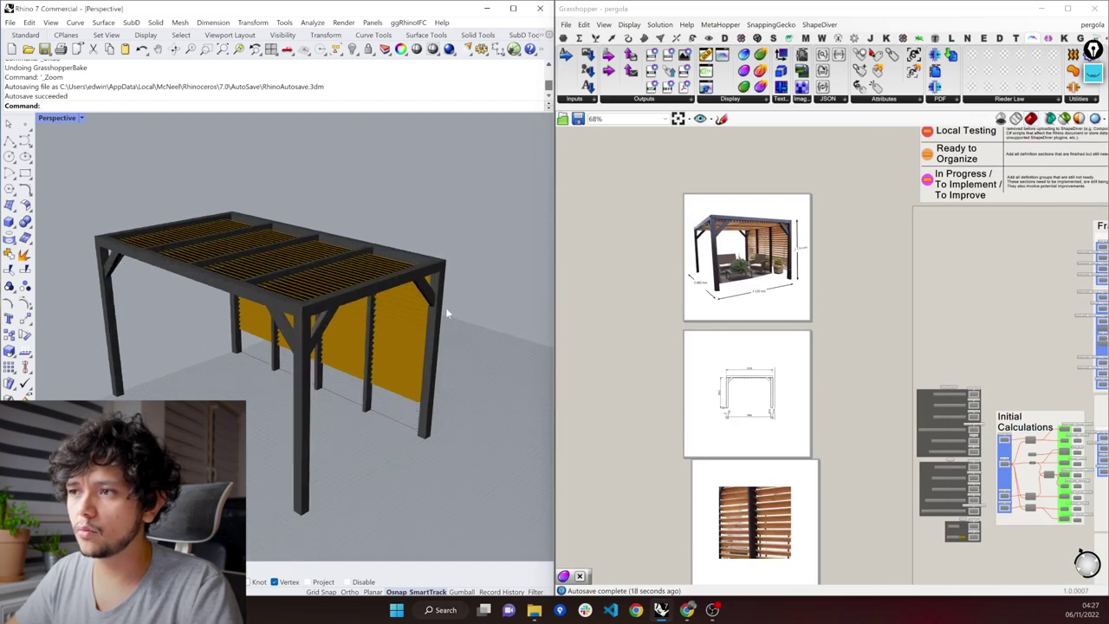
drag(453, 459, 170, 235)
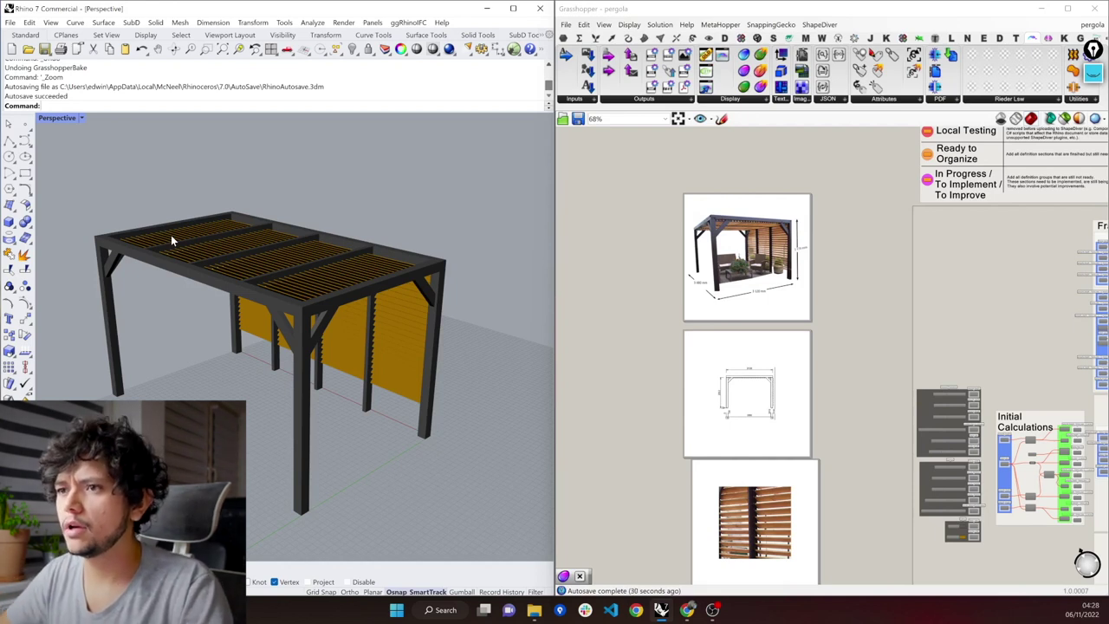
right_drag(171, 235, 364, 295)
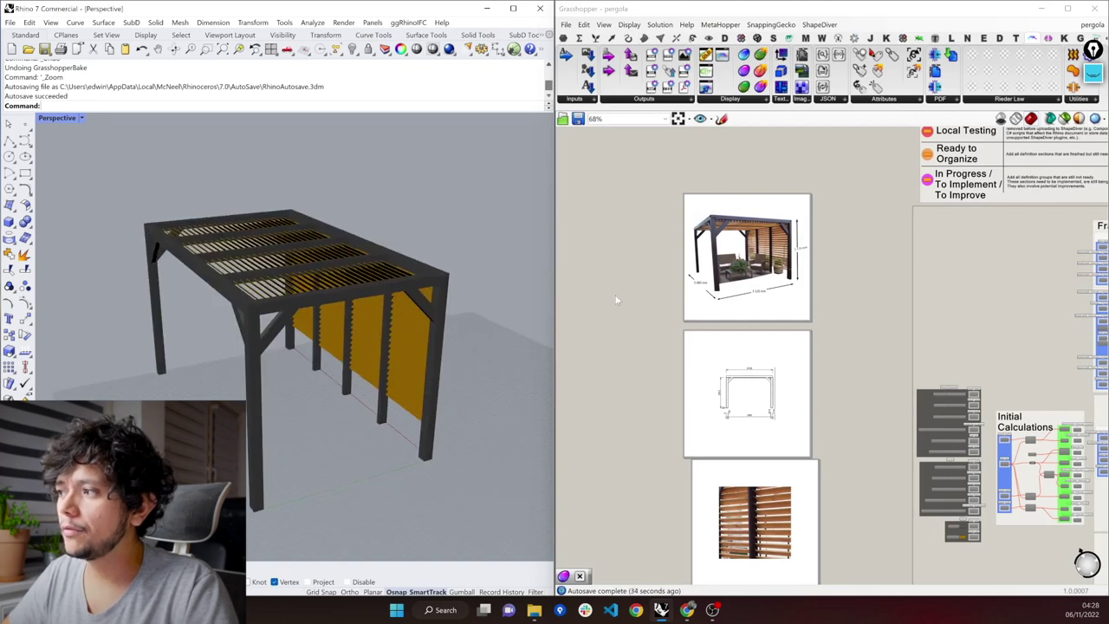
Examine the Creating Columns and Creating Beams groups in the Frame part of the HOW TO NOT DO IT section
scroll(619, 301, down, 1)
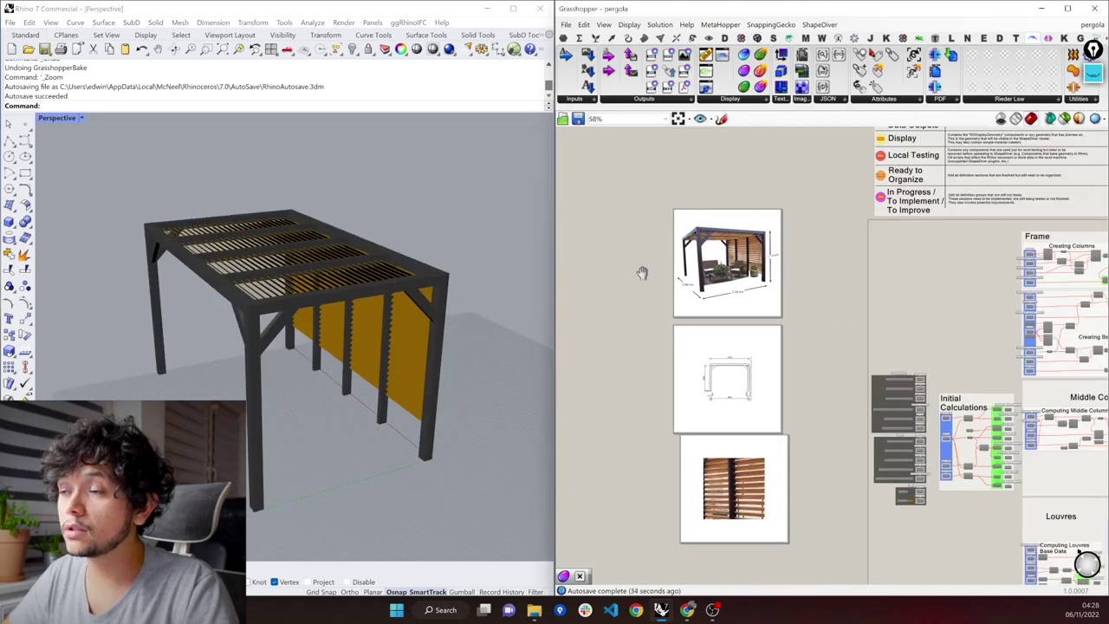
right_drag(642, 273, 644, 279)
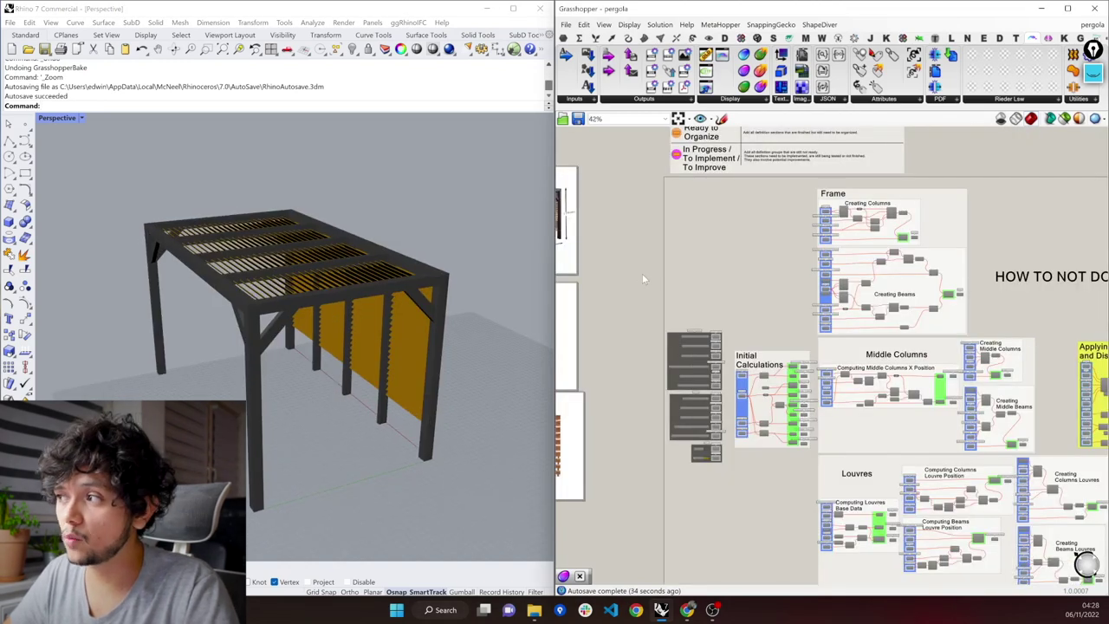
scroll(644, 279, down, 2)
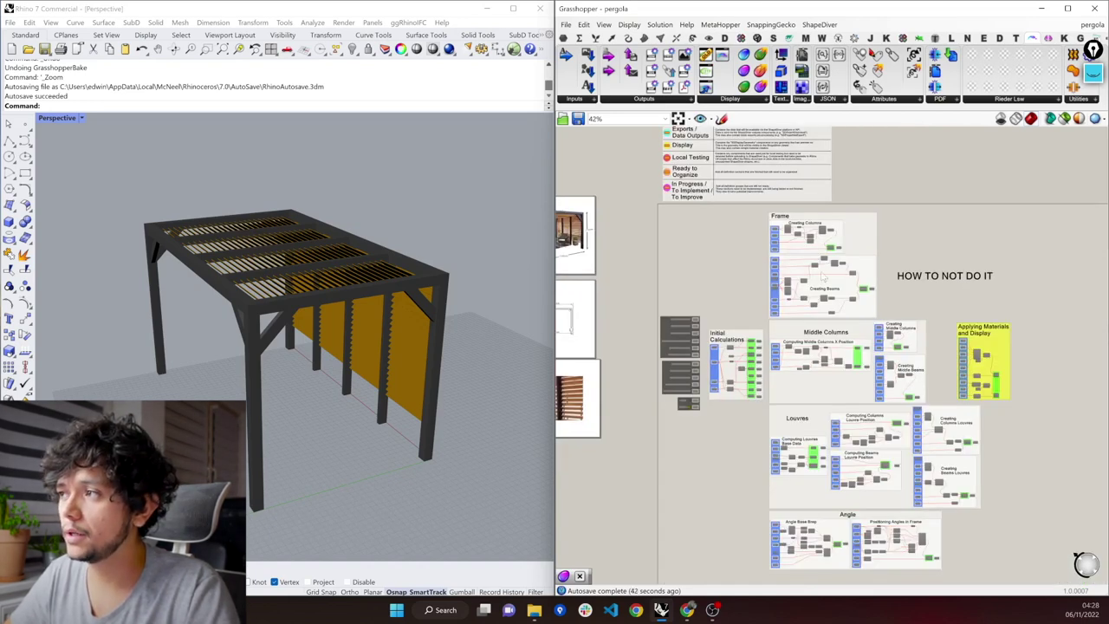
scroll(848, 228, up, 3)
scroll(848, 228, up, 4)
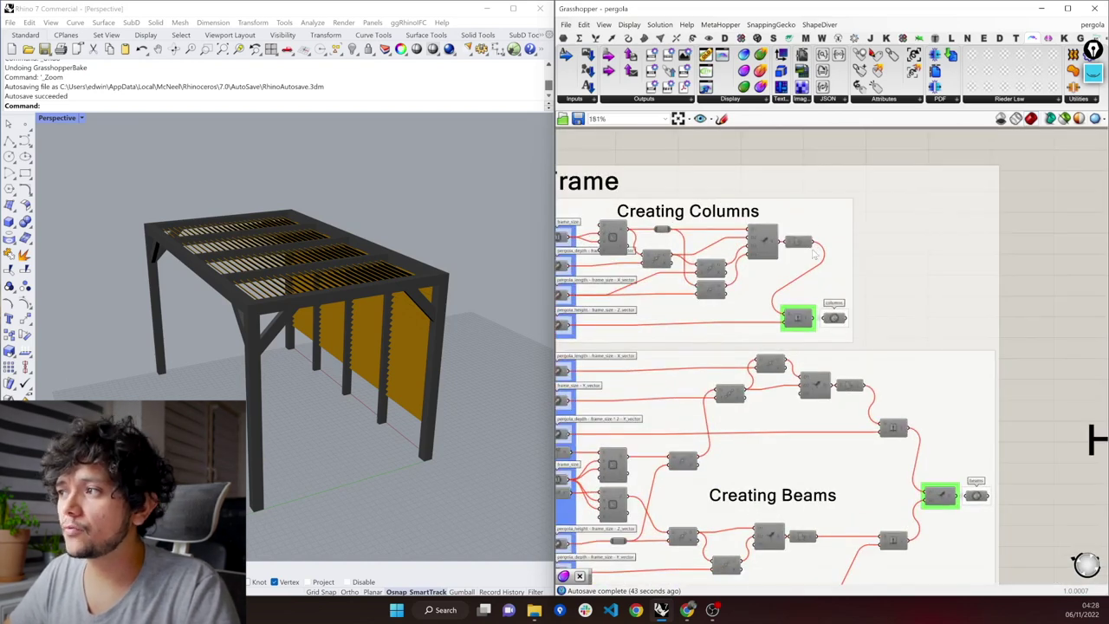
mouse_move(798, 248)
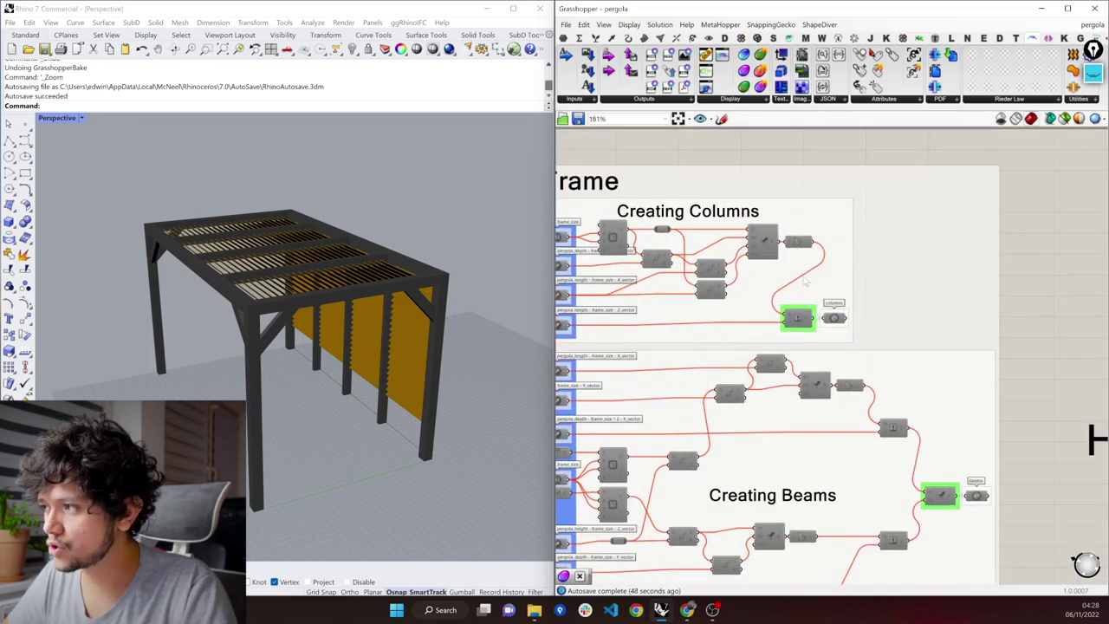
mouse_move(803, 320)
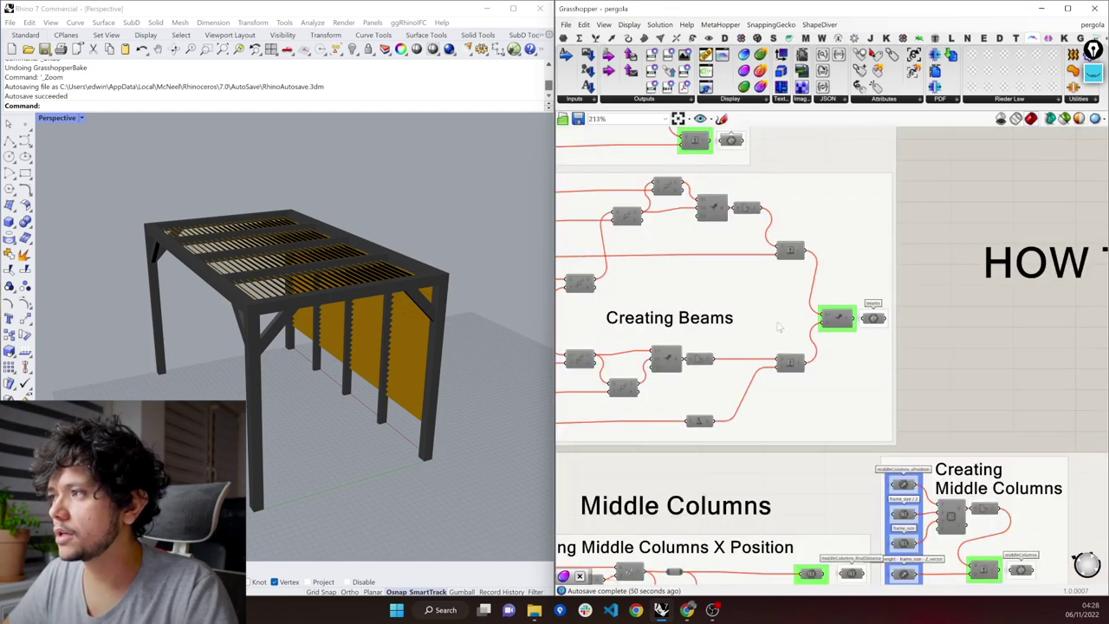
scroll(779, 318, up, 2)
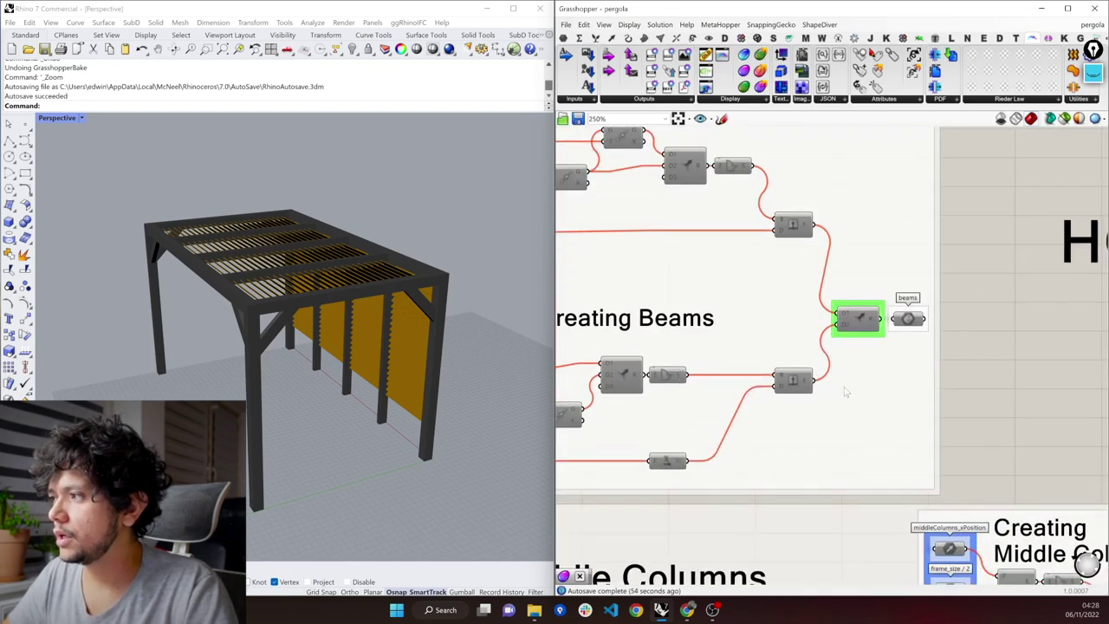
Bring up the Applying Materials and Display group of the HOW TO NOT DO IT section for inspection
scroll(743, 240, down, 6)
scroll(741, 240, down, 3)
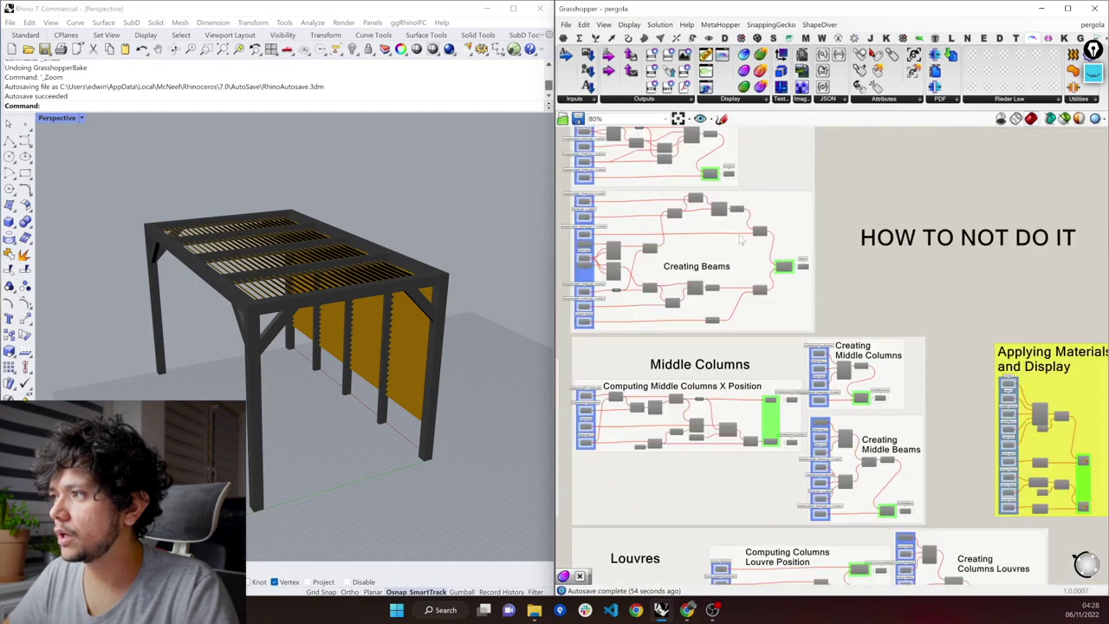
scroll(1015, 412, down, 1)
scroll(1016, 412, up, 3)
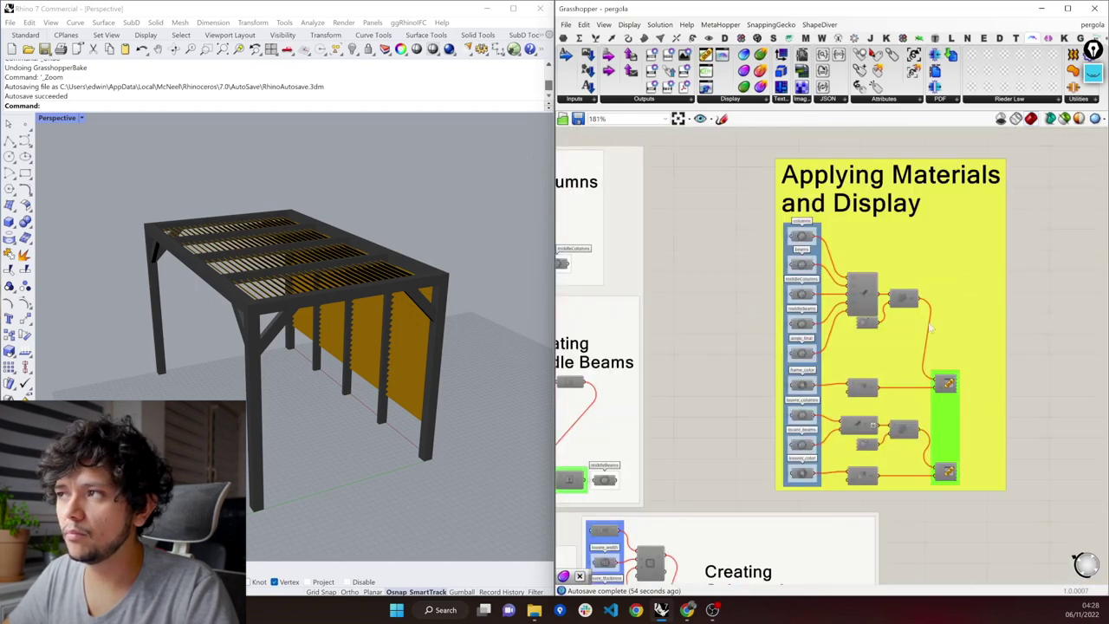
Examine the merge component and the frame's Mesh Brep component in the Applying Materials and Display group
scroll(936, 448, up, 2)
click(807, 251)
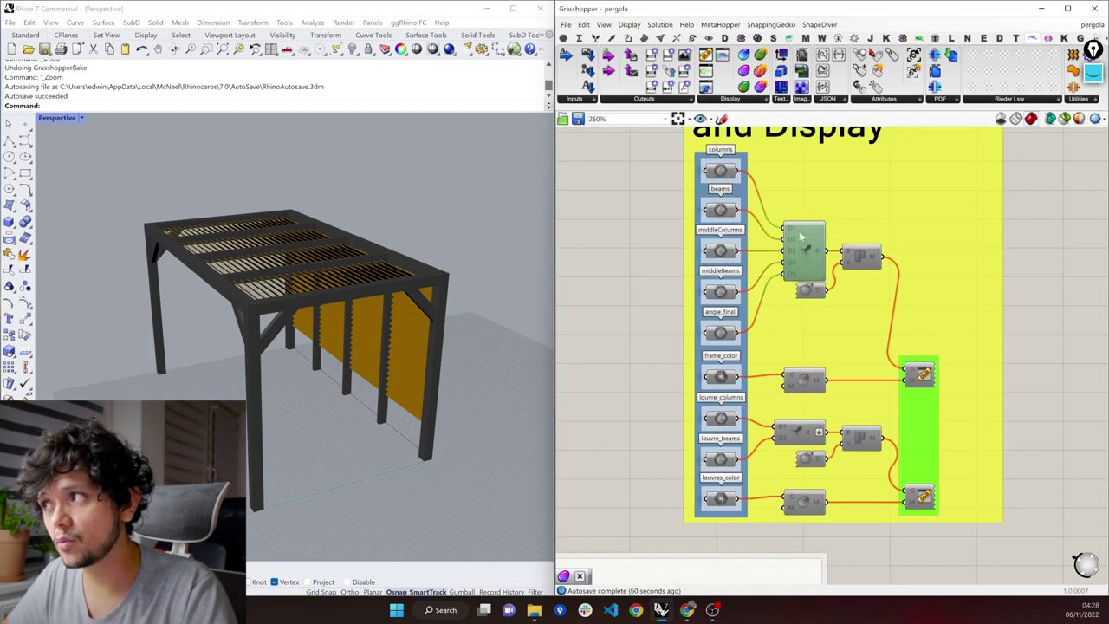
click(858, 253)
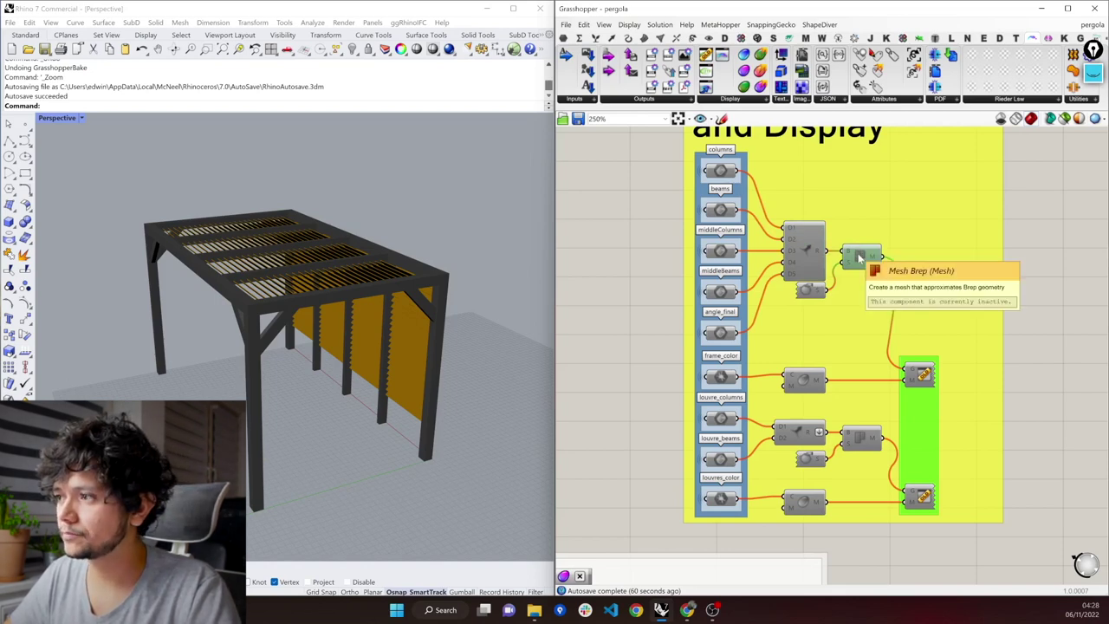
Select all components of the HOW TO NOT DO IT section and enable them
scroll(858, 257, down, 8)
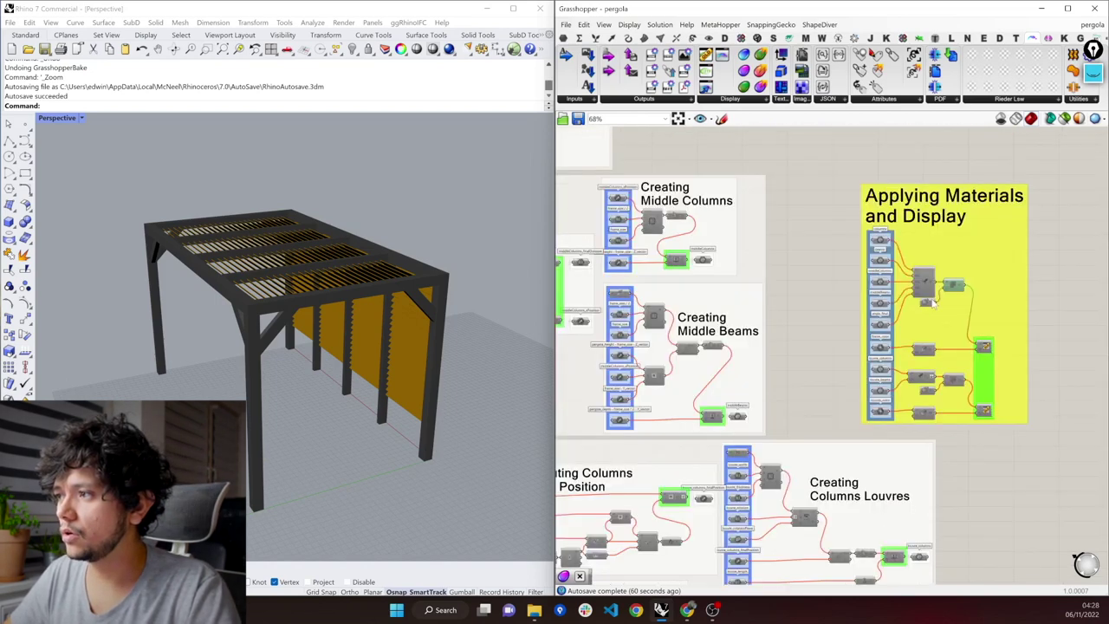
scroll(893, 295, down, 6)
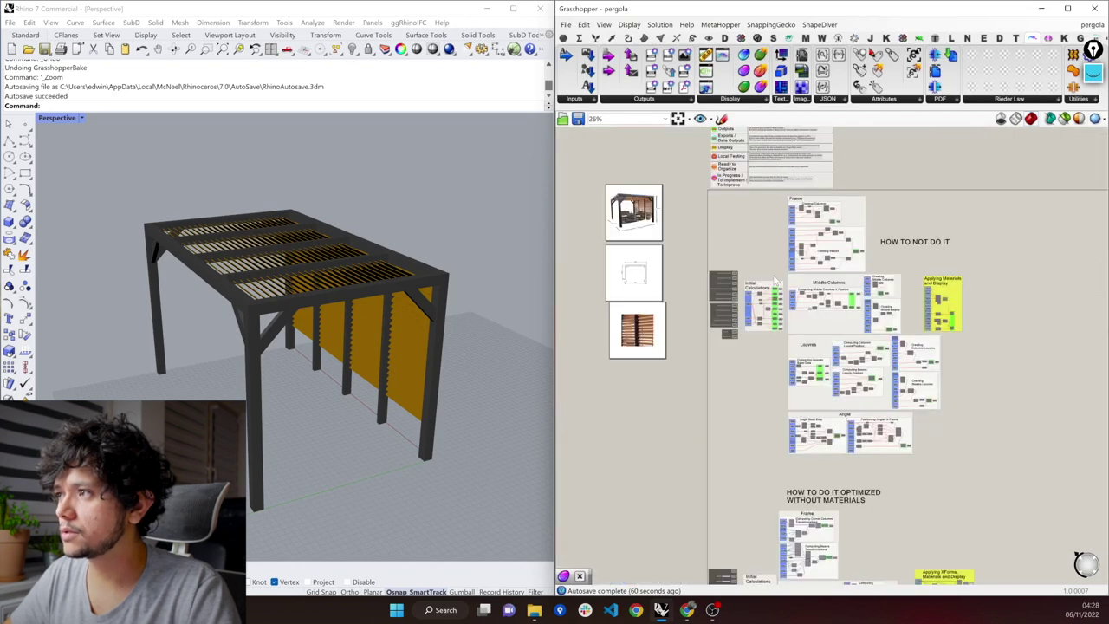
drag(693, 205, 1019, 440)
key(space)
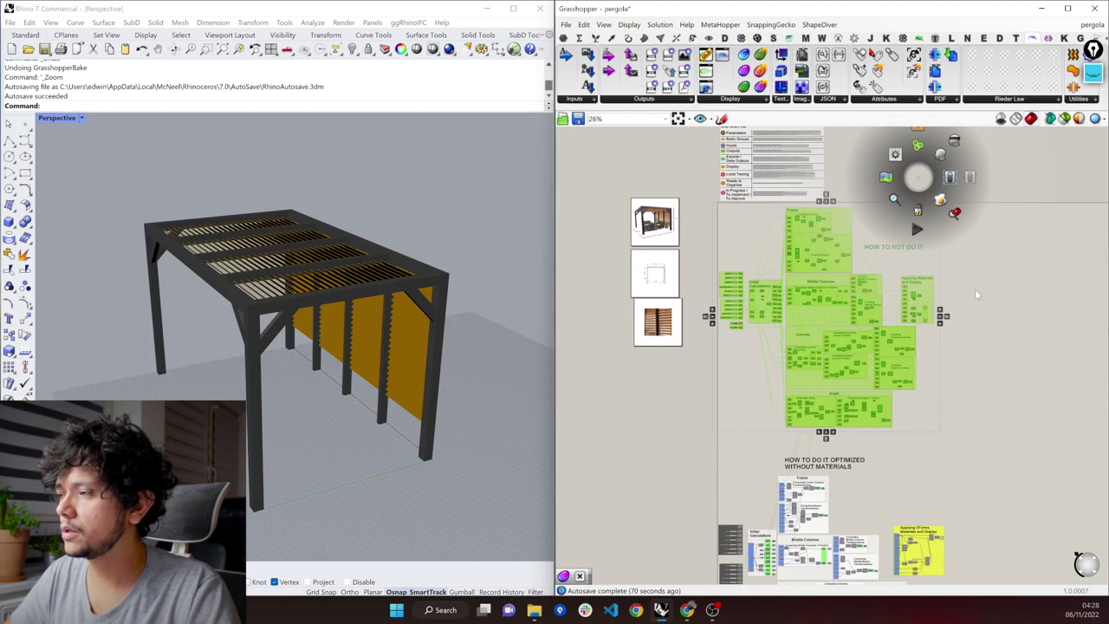
click(941, 269)
Examine the computation times of the Mesh Brep components in the Applying Materials and Display group
scroll(910, 299, up, 2)
scroll(912, 304, up, 8)
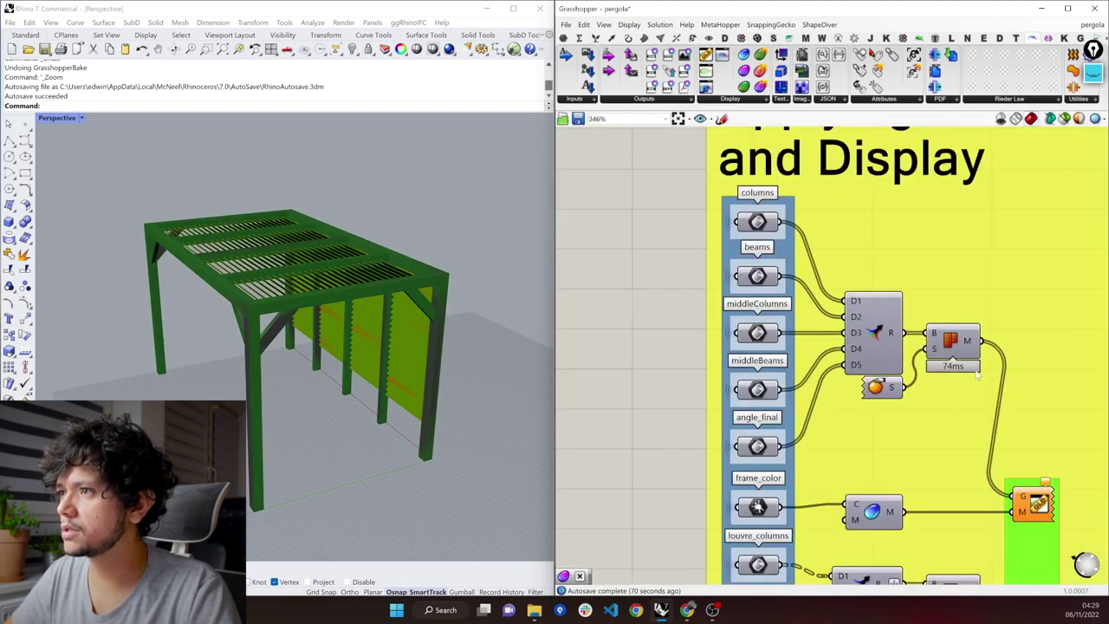
scroll(997, 400, down, 2)
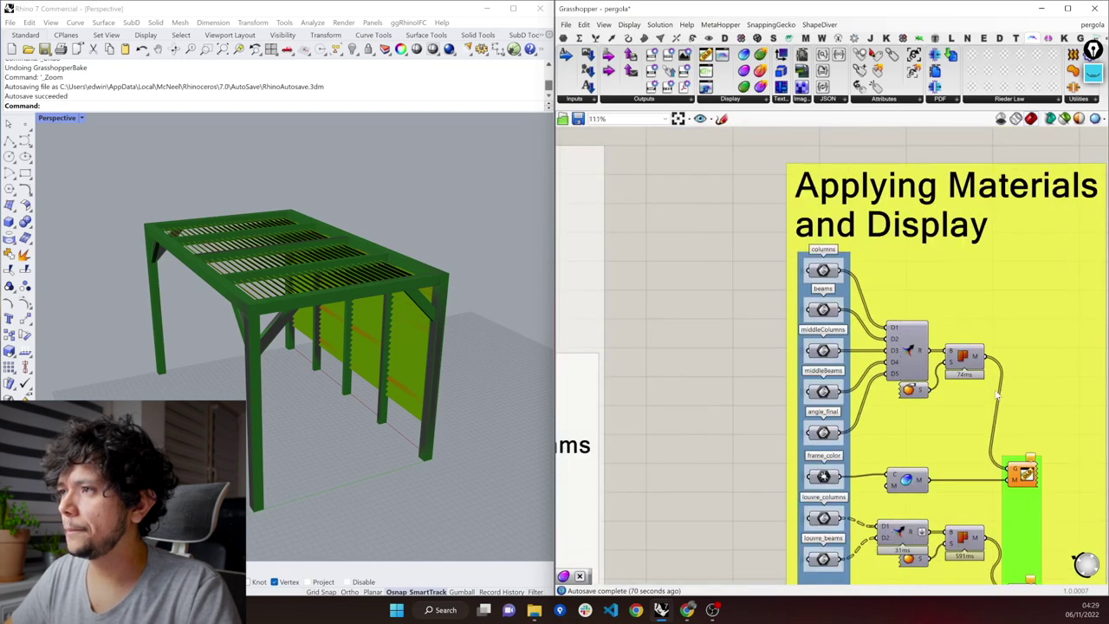
scroll(997, 397, down, 5)
scroll(692, 227, up, 1)
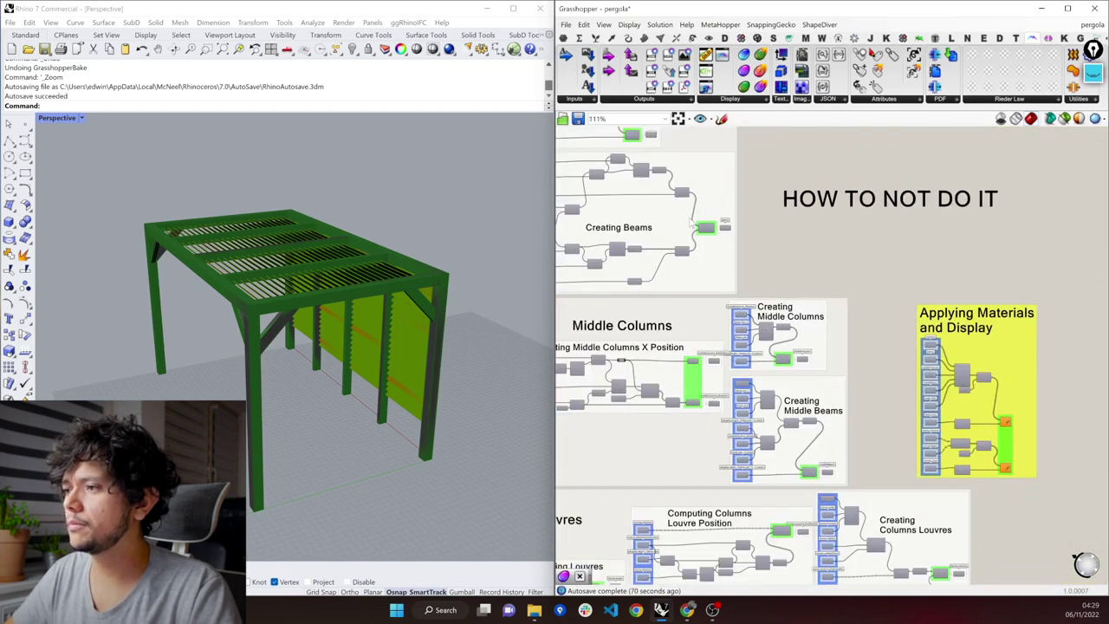
Examine the computation times of the Creating Beams and Creating Columns groups, finishing at the overview of the HOW TO NOT DO IT section
scroll(689, 220, up, 4)
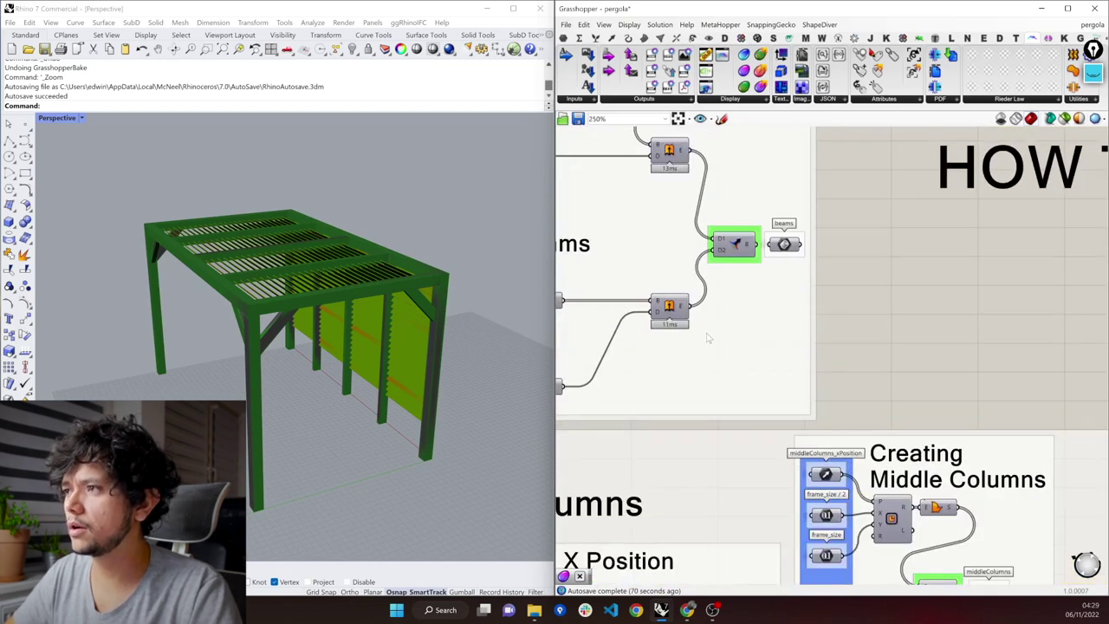
right_drag(718, 249, 814, 368)
scroll(815, 368, down, 2)
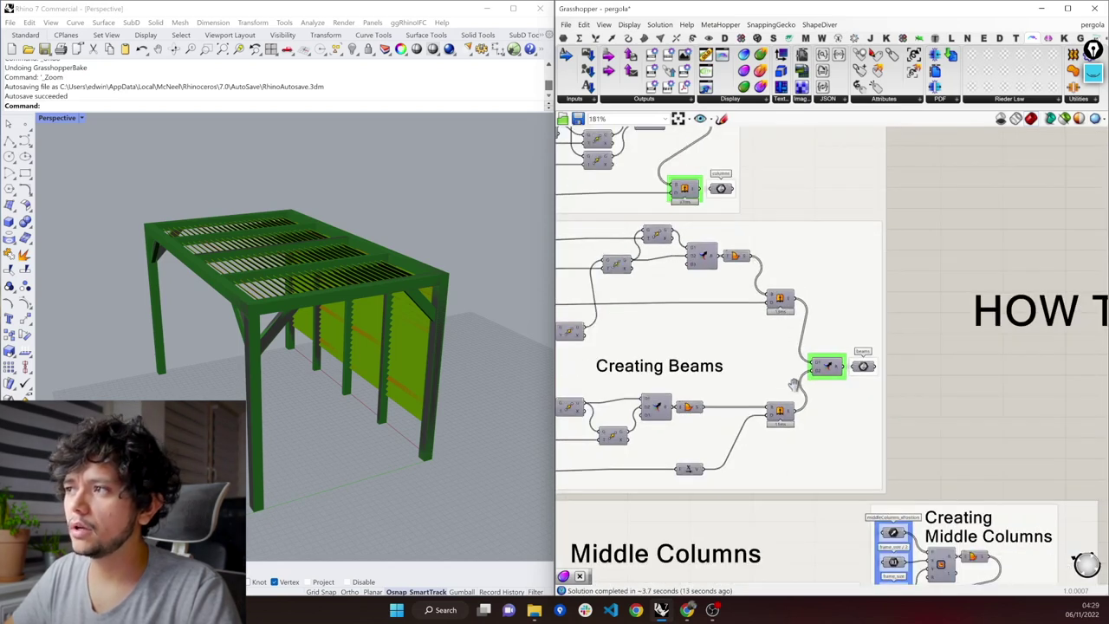
right_drag(794, 385, 835, 513)
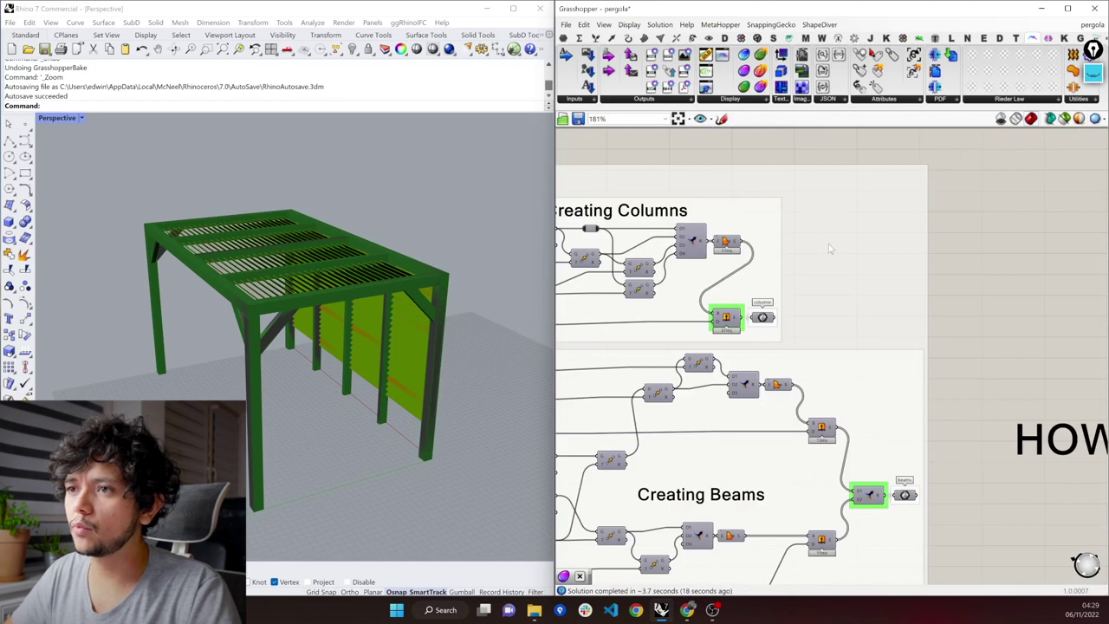
scroll(829, 244, down, 2)
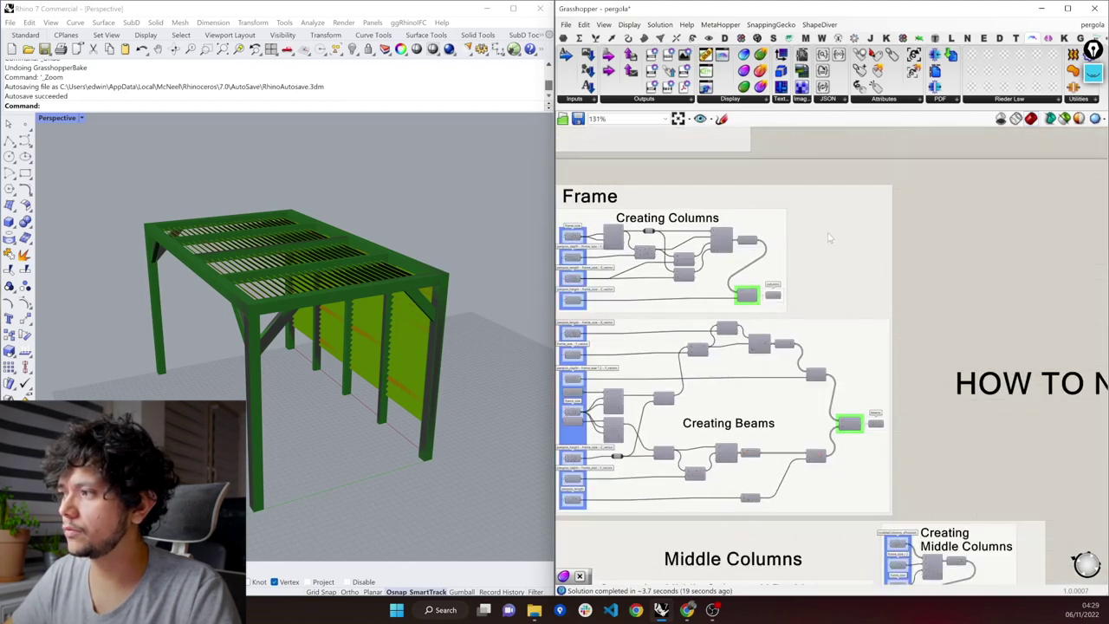
scroll(828, 238, down, 5)
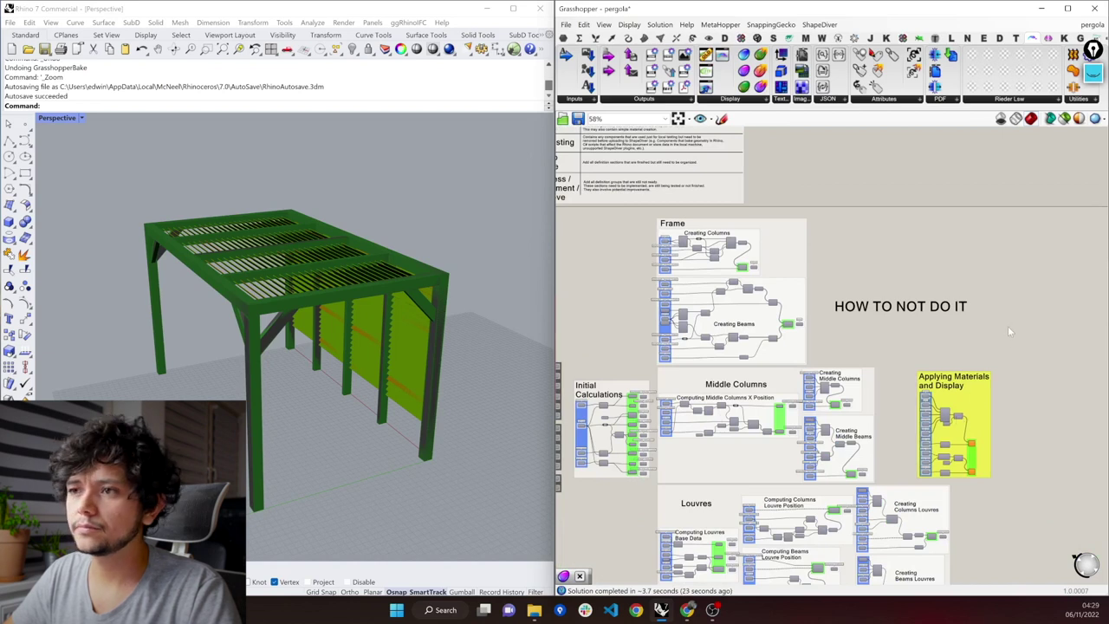
Limit the preview to selected objects and inspect the frame mesh, the louvre mesh and the merged louvre geometry
click(1066, 122)
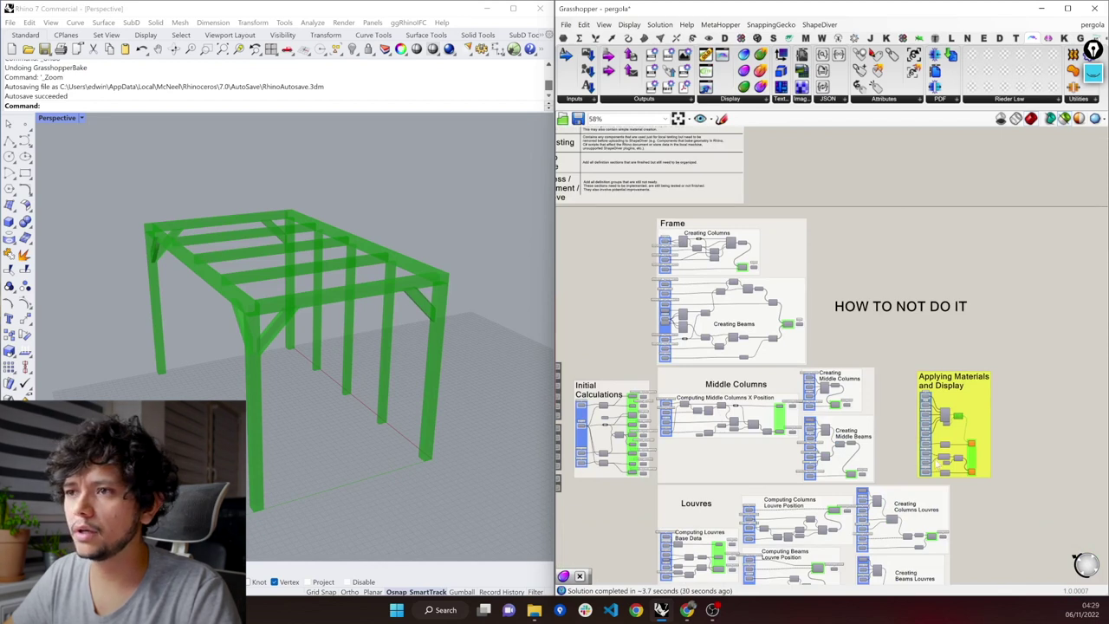
click(960, 464)
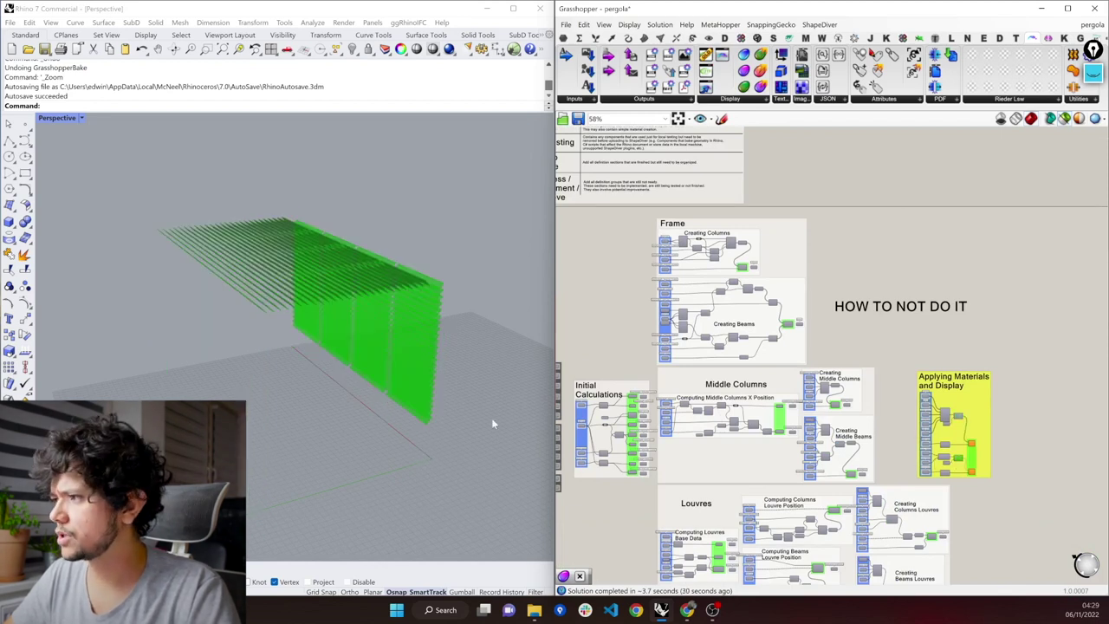
right_drag(371, 294, 407, 295)
scroll(984, 475, up, 1)
scroll(983, 475, up, 4)
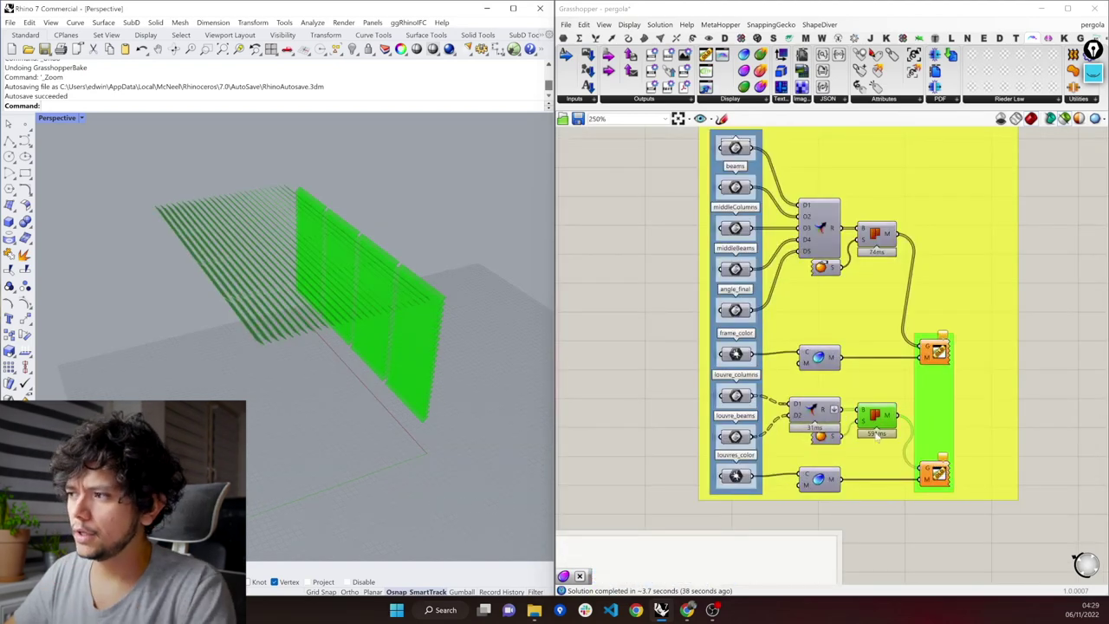
click(822, 415)
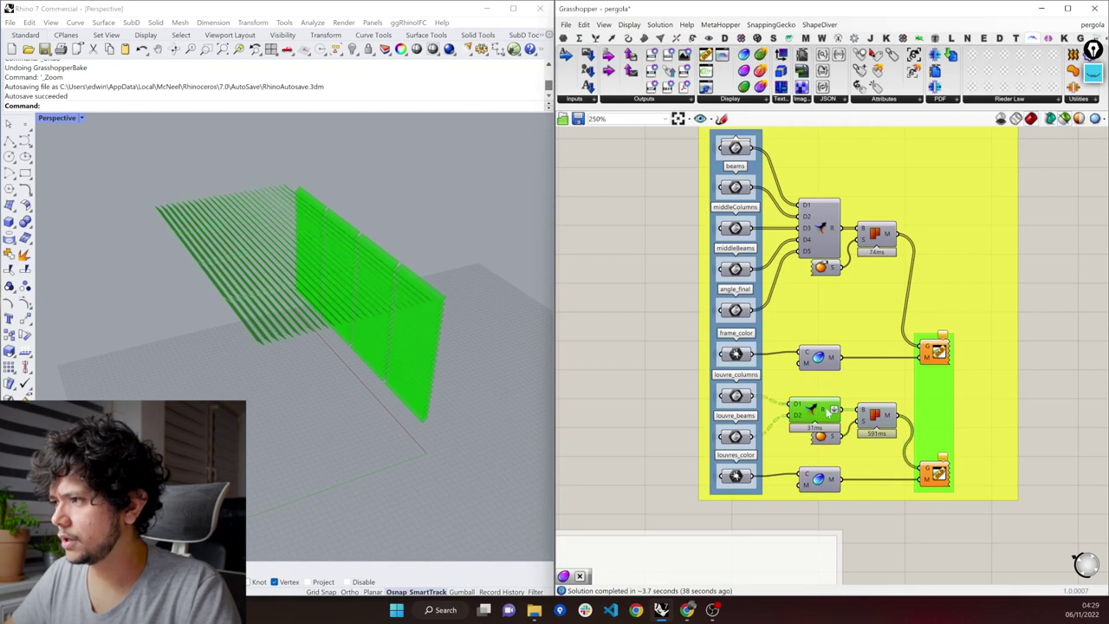
mouse_move(833, 413)
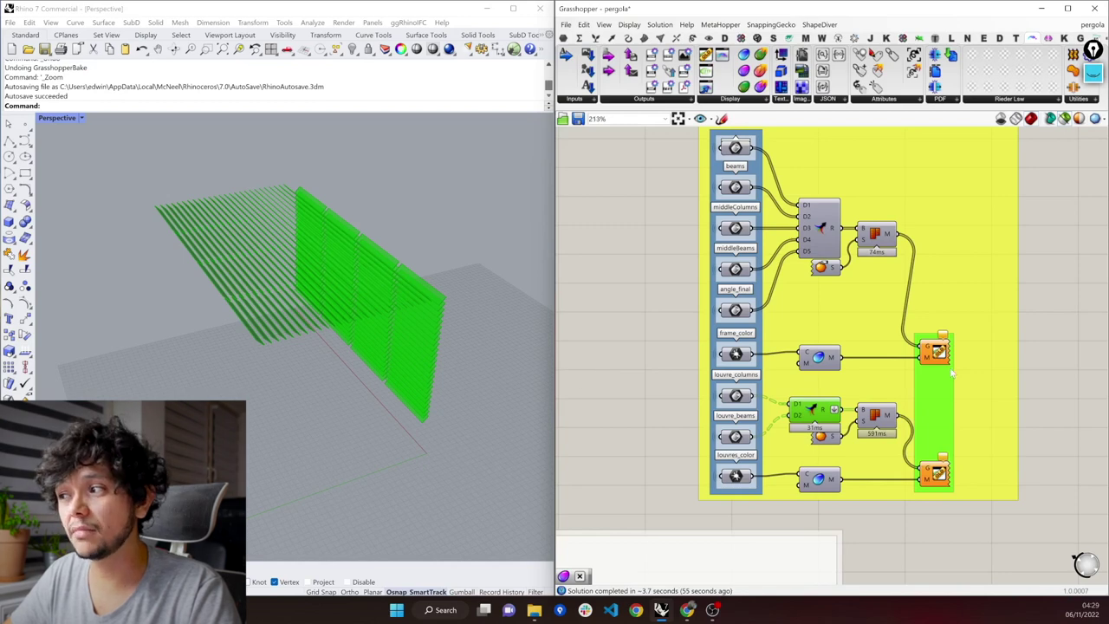
Select the entire HOW TO NOT DO IT section and disable its components
scroll(952, 373, down, 5)
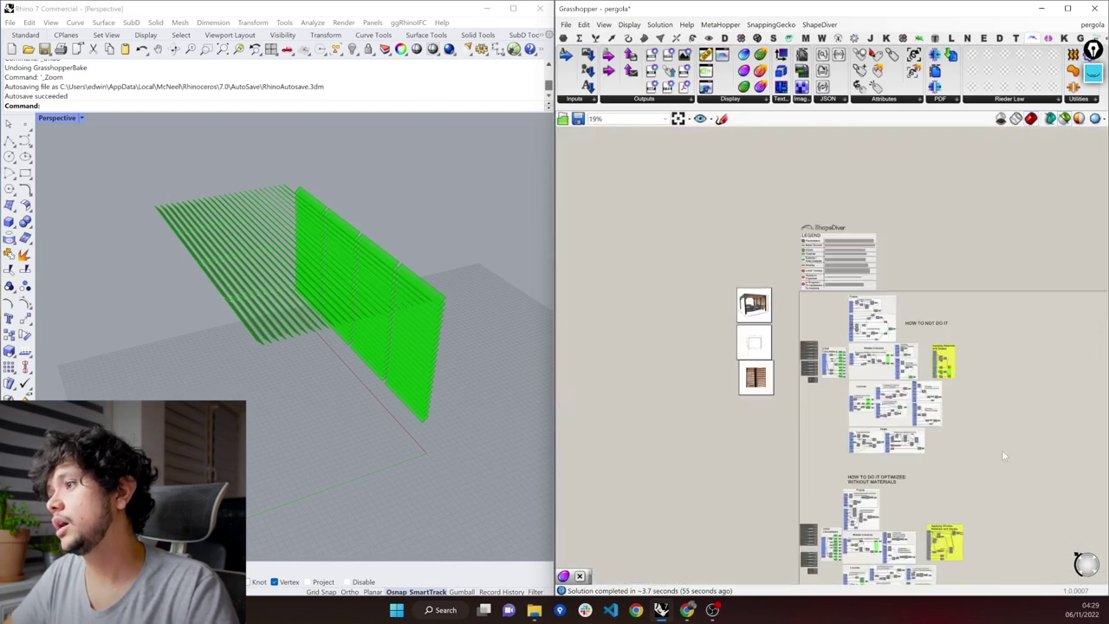
click(799, 295)
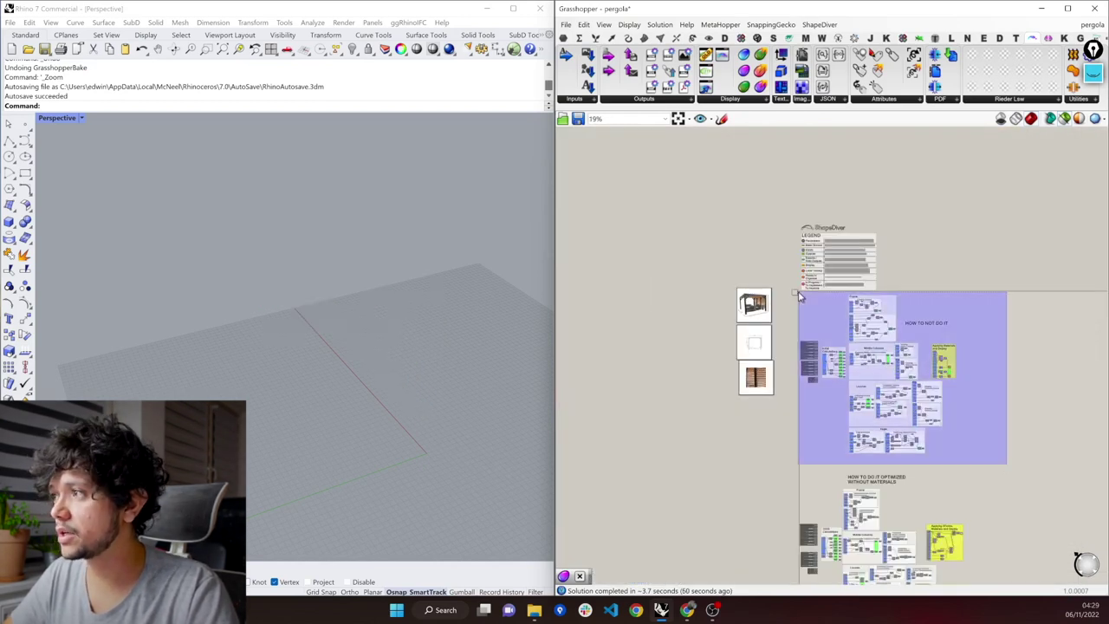
middle_click(940, 253)
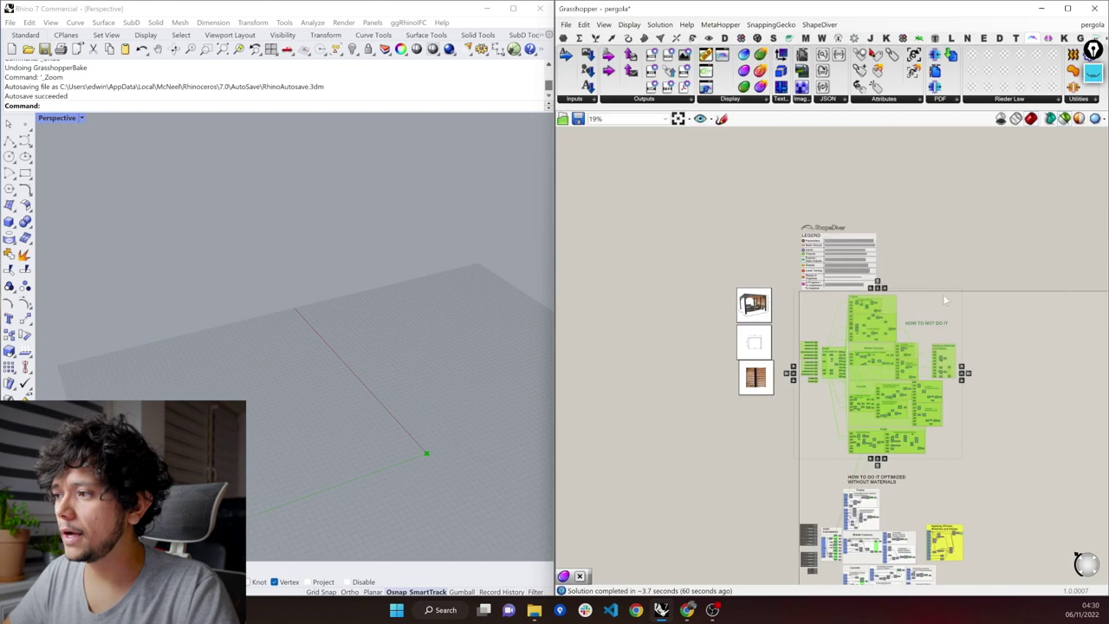
In the HOW TO DO IT OPTIMIZED WITHOUT MATERIALS section, find the Applying XForms, Materials and Display group and view its unit_mesh up close in Rhino
scroll(938, 273, down, 5)
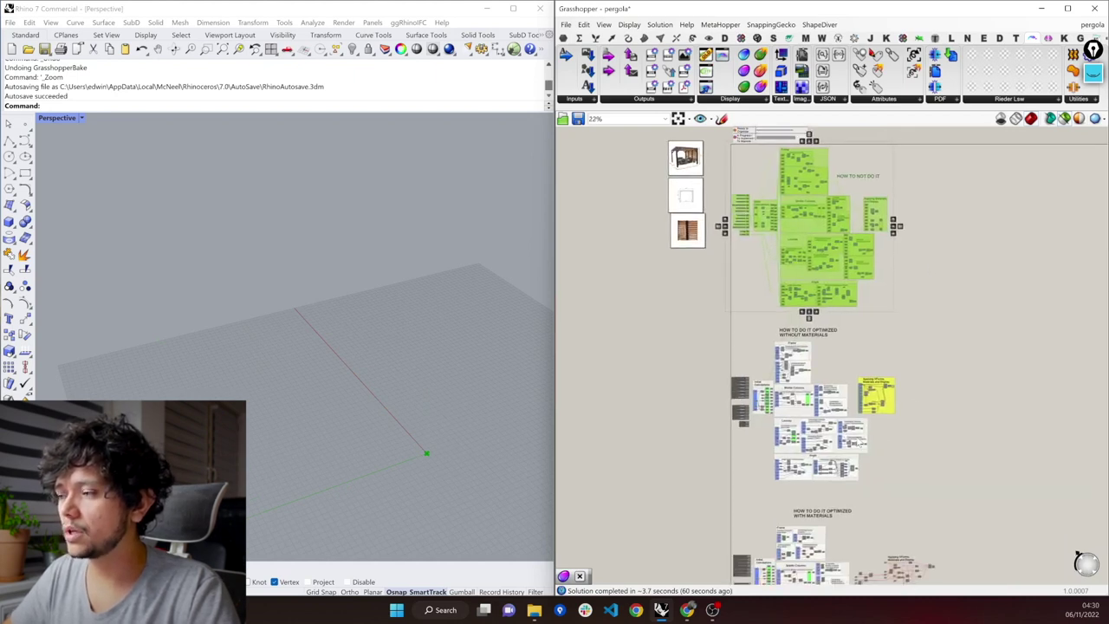
scroll(944, 513, up, 2)
scroll(920, 362, up, 3)
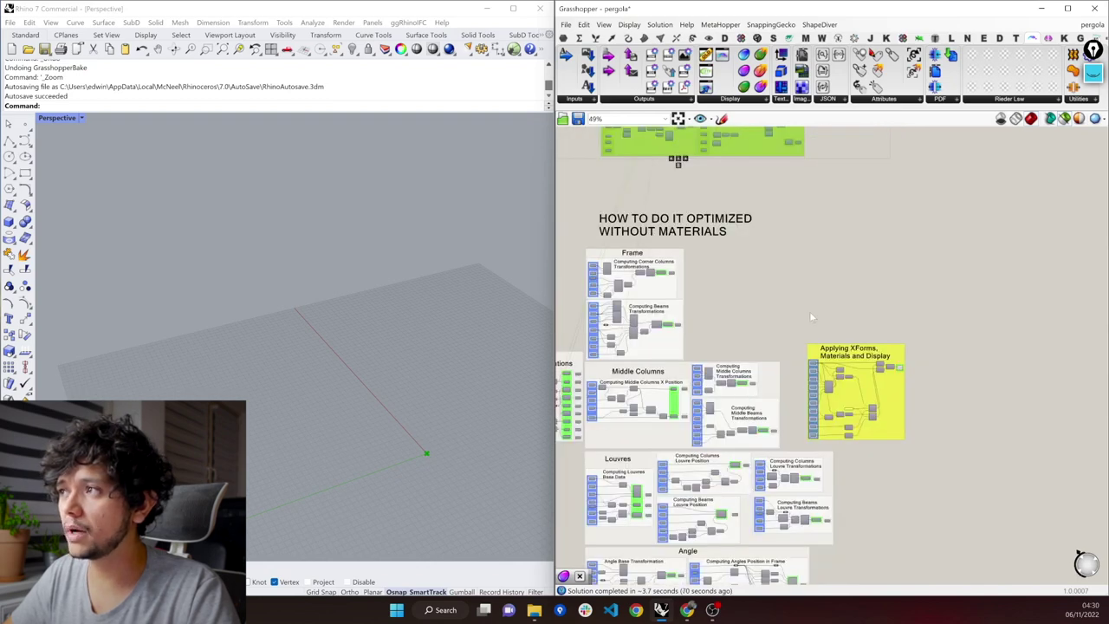
right_drag(824, 302, 951, 242)
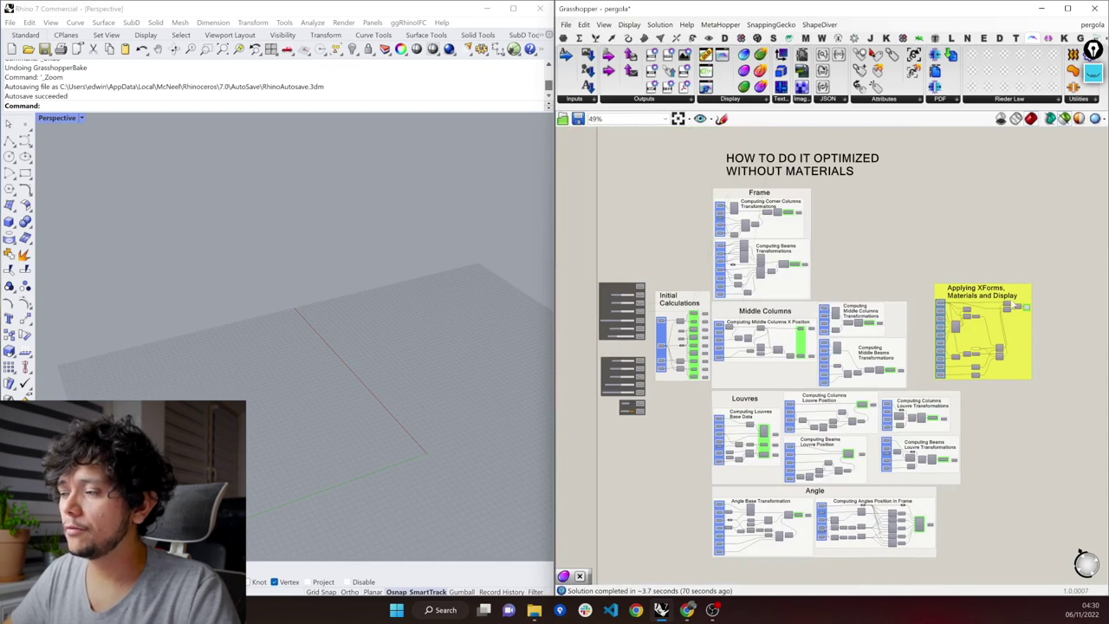
scroll(992, 322, up, 8)
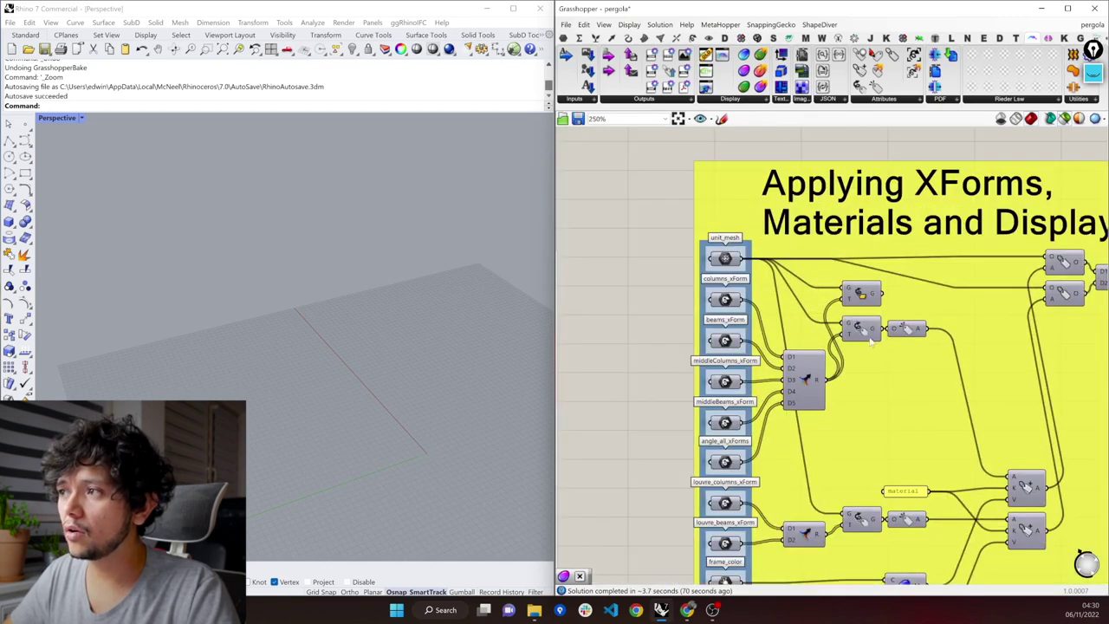
click(729, 259)
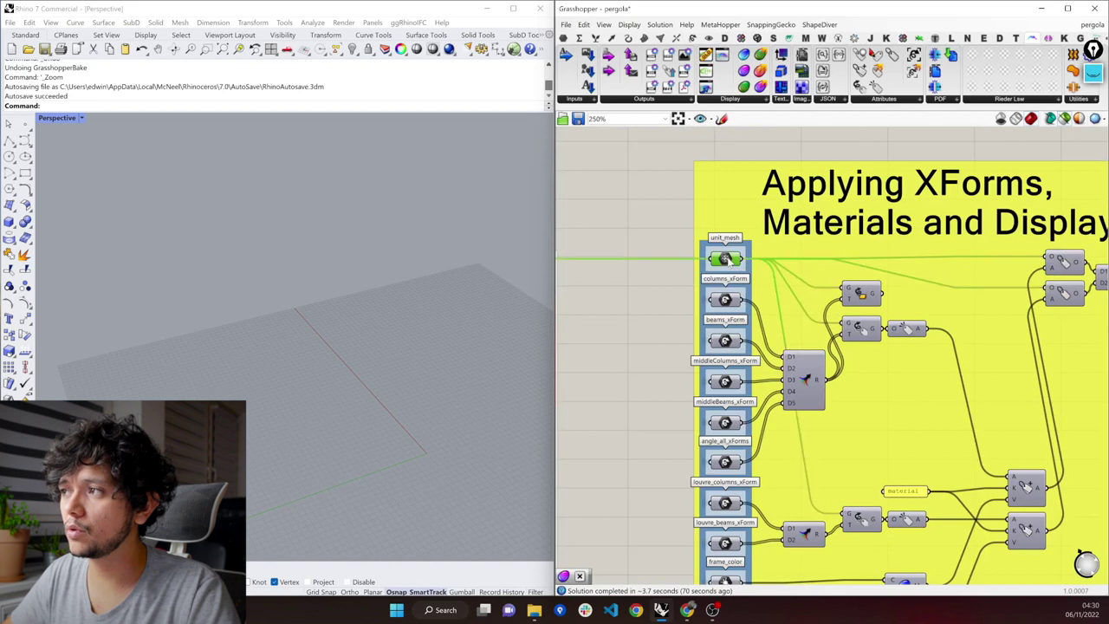
middle_click(815, 231)
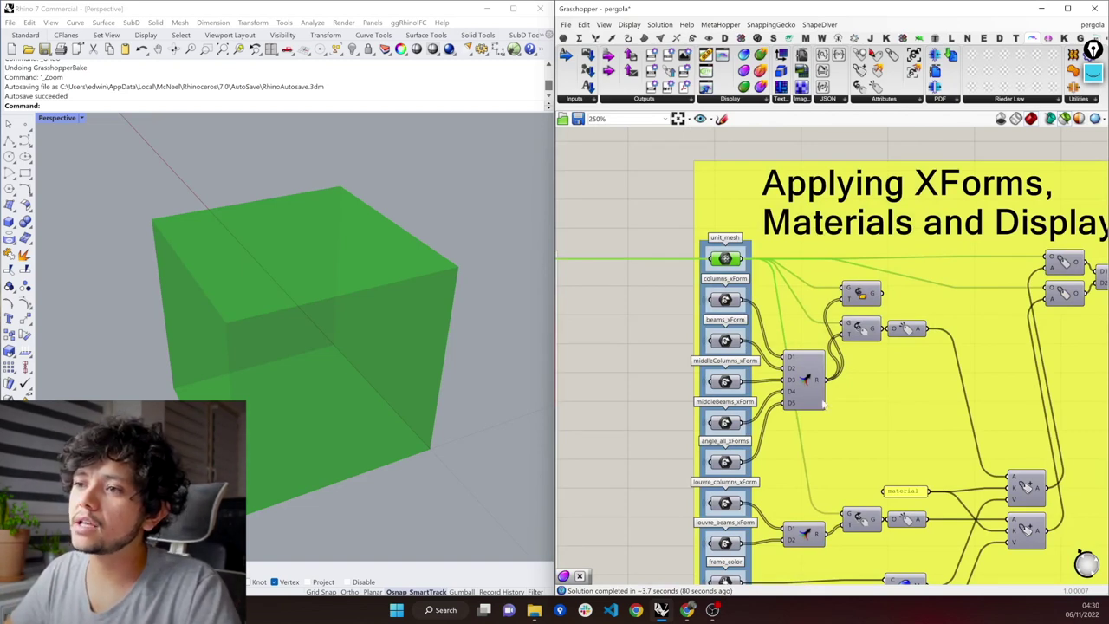
Compare the unit_mesh with the transformed frame geometry by previewing the transform component that combines it with the merged XForms
click(869, 294)
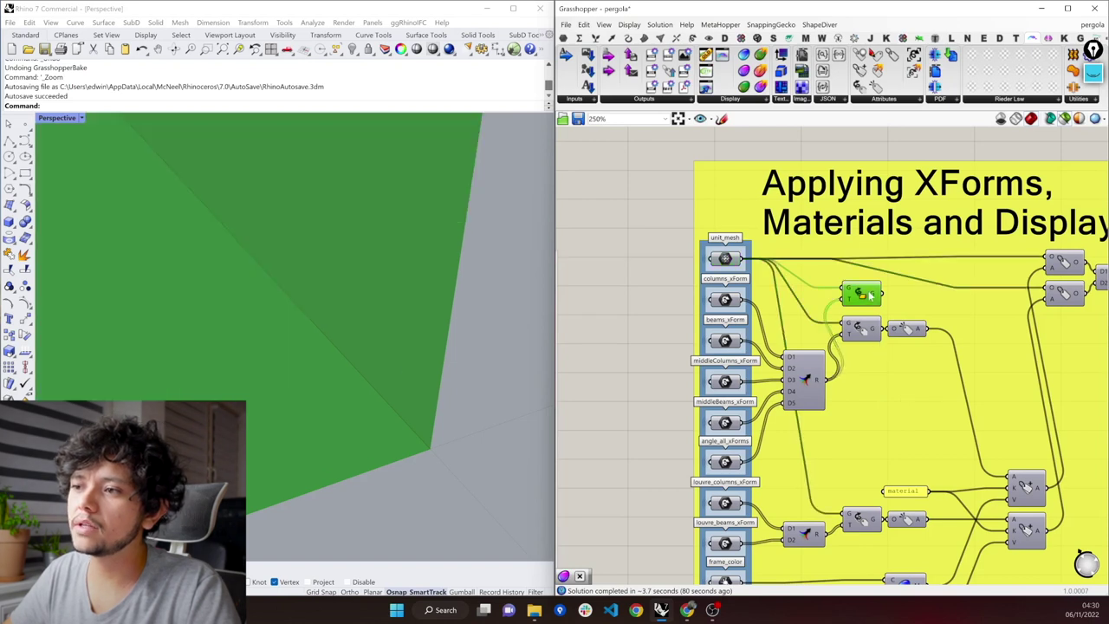
scroll(471, 468, up, 5)
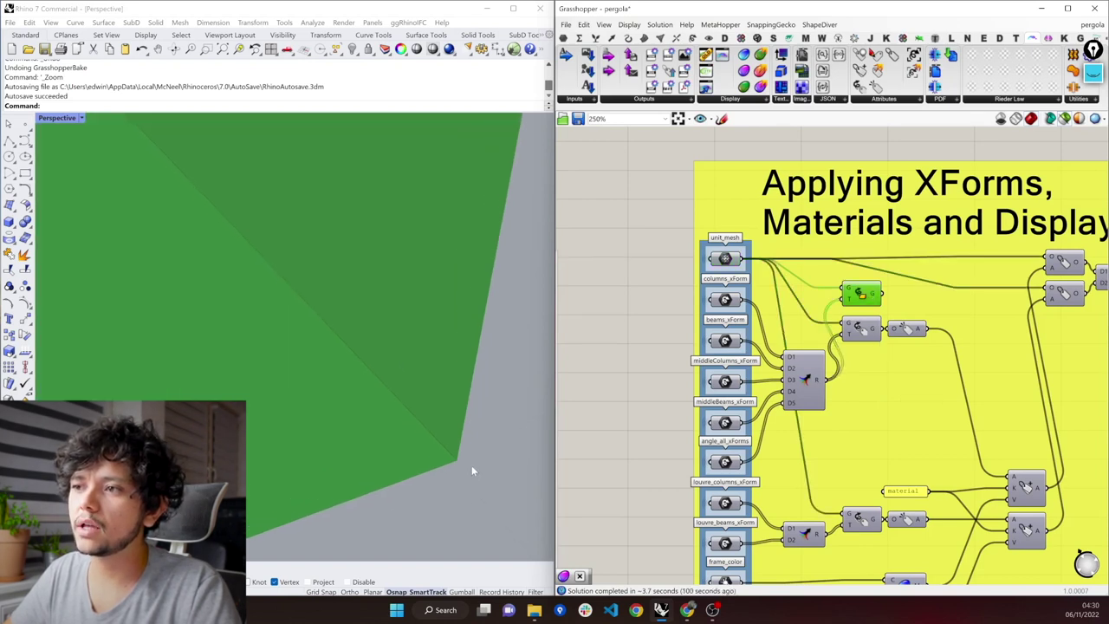
scroll(472, 465, down, 10)
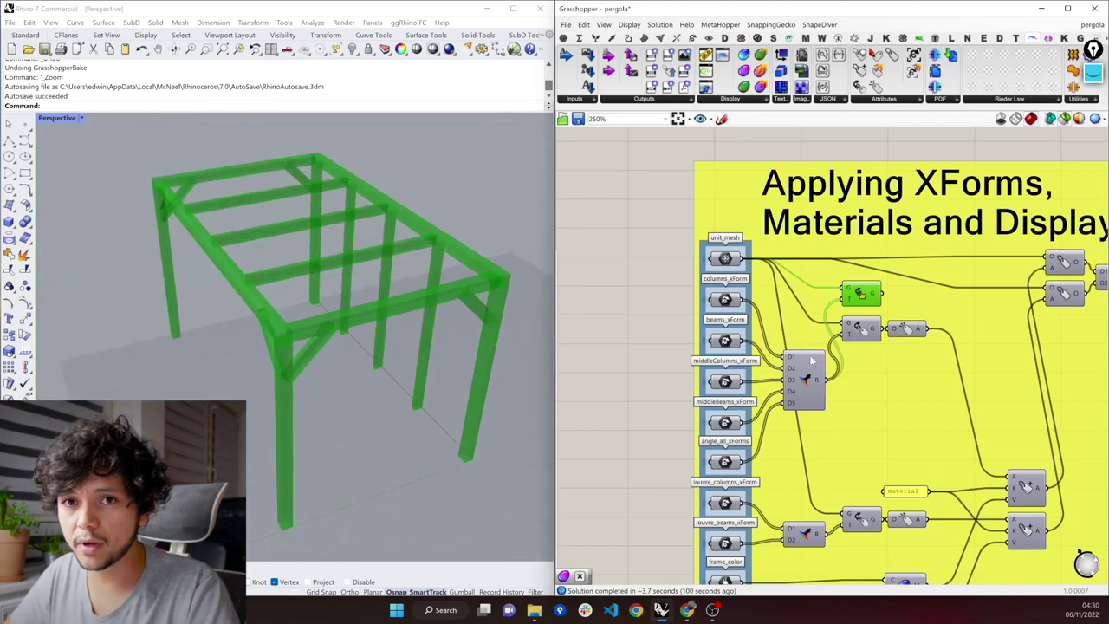
mouse_move(819, 378)
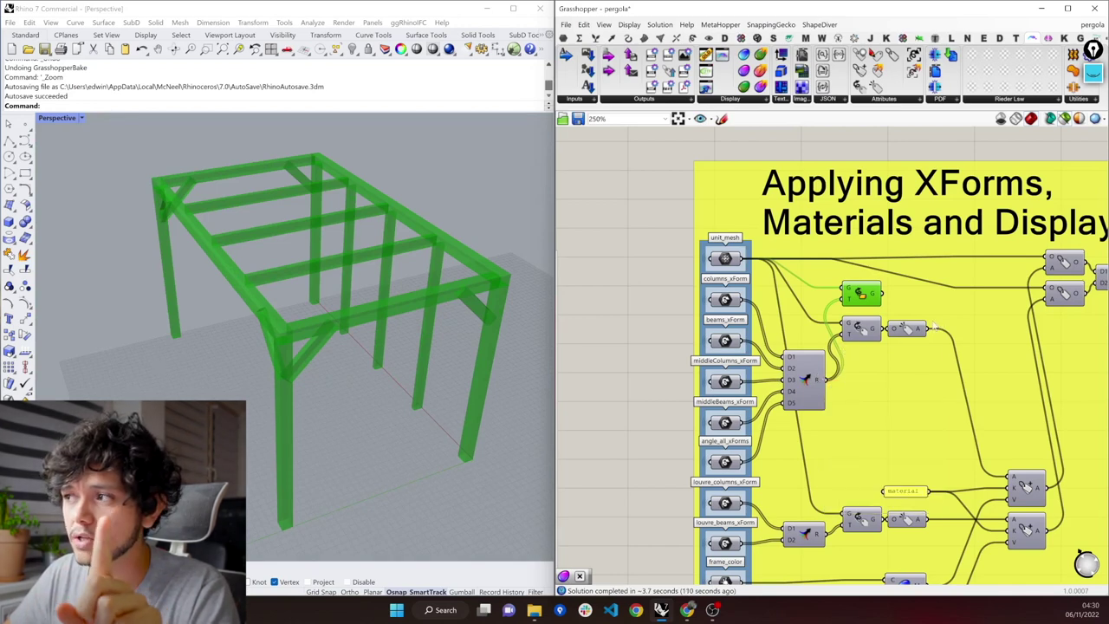
click(727, 264)
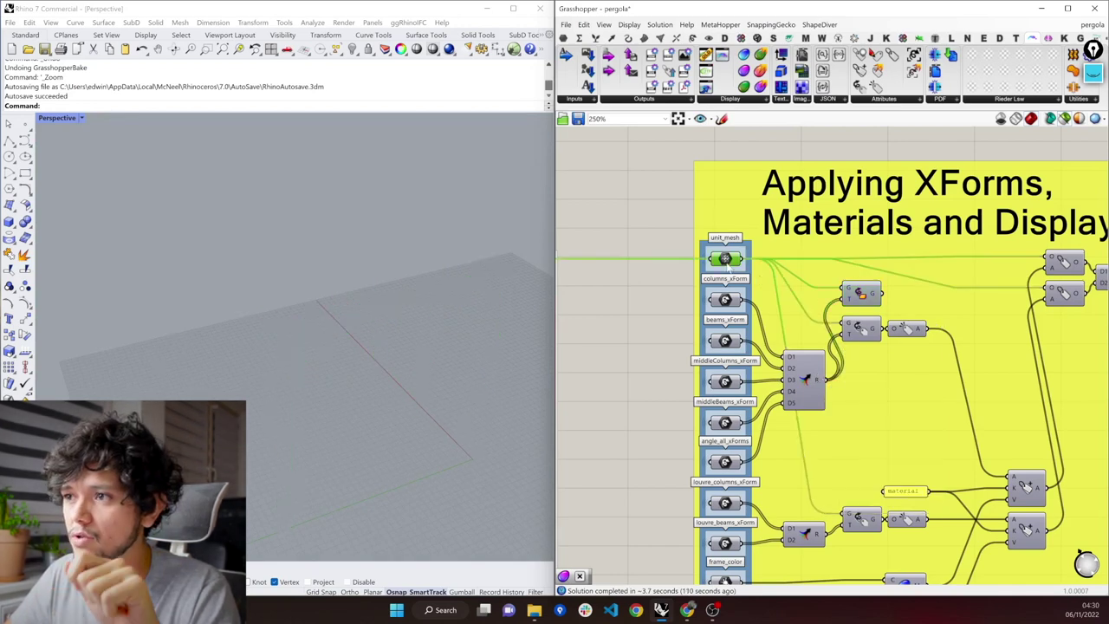
click(858, 296)
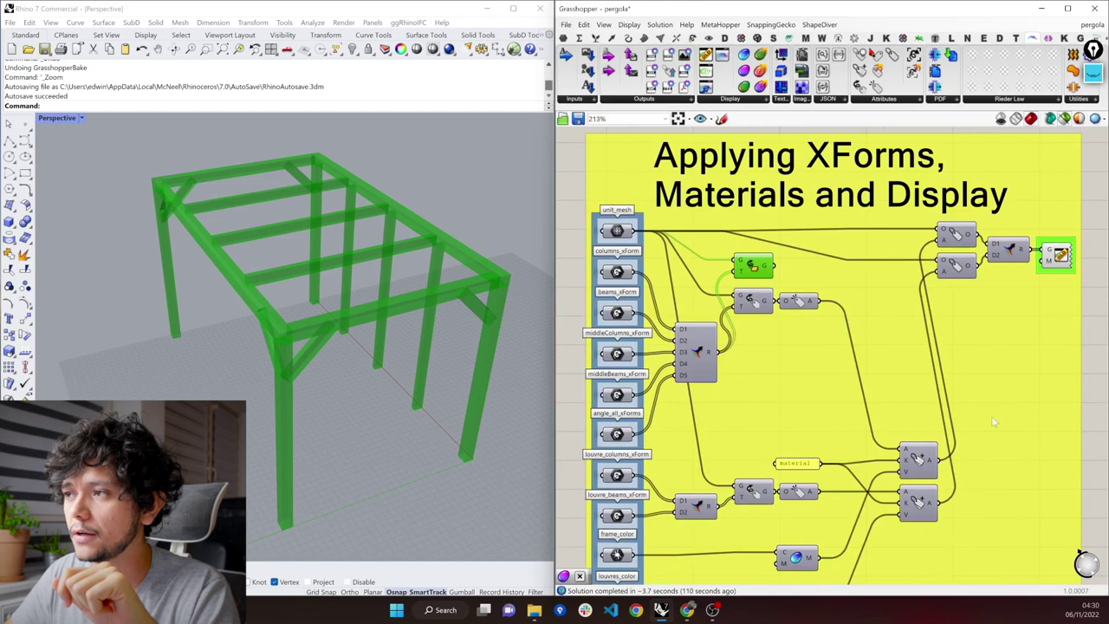
Examine the Frame group's corner column and beam transformations, followed by the Middle Columns group, in the optimized definition
scroll(954, 416, down, 5)
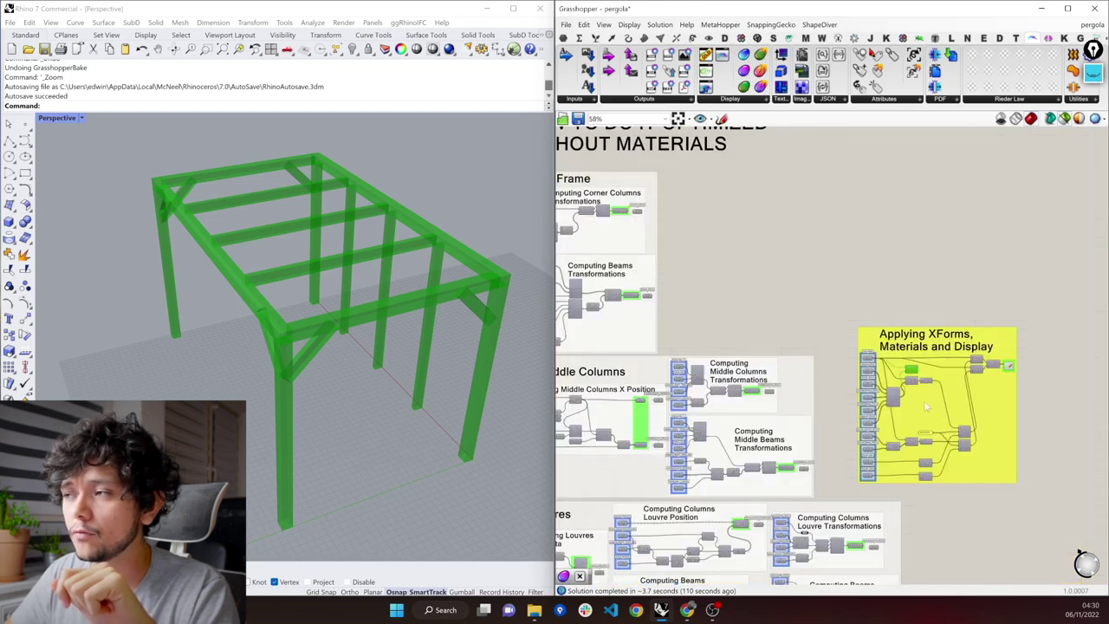
scroll(926, 407, down, 3)
scroll(661, 272, up, 1)
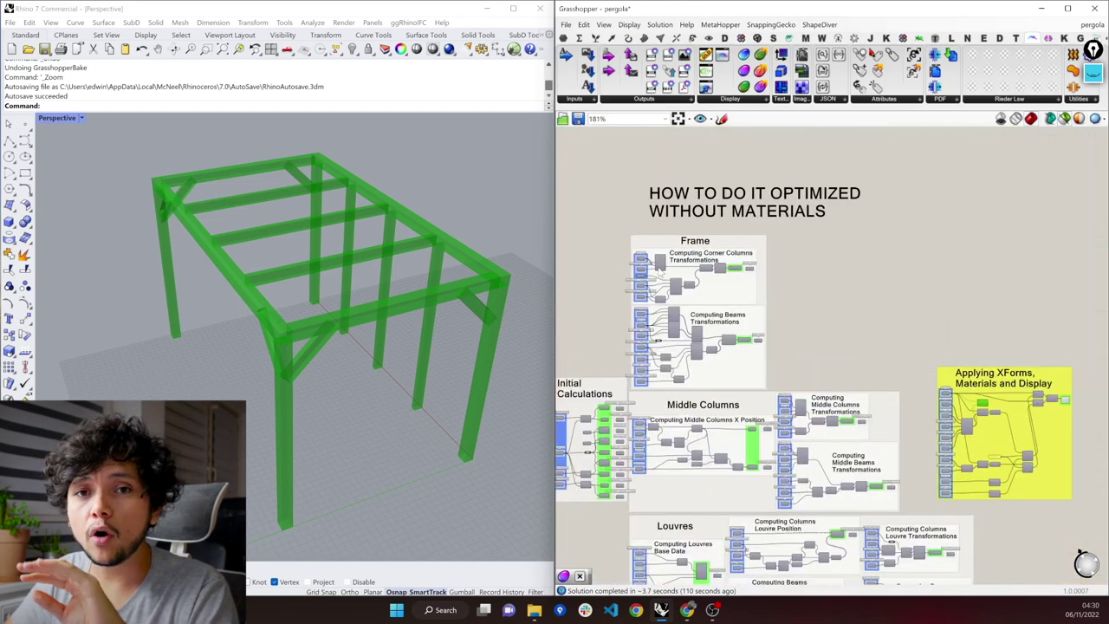
scroll(660, 272, up, 4)
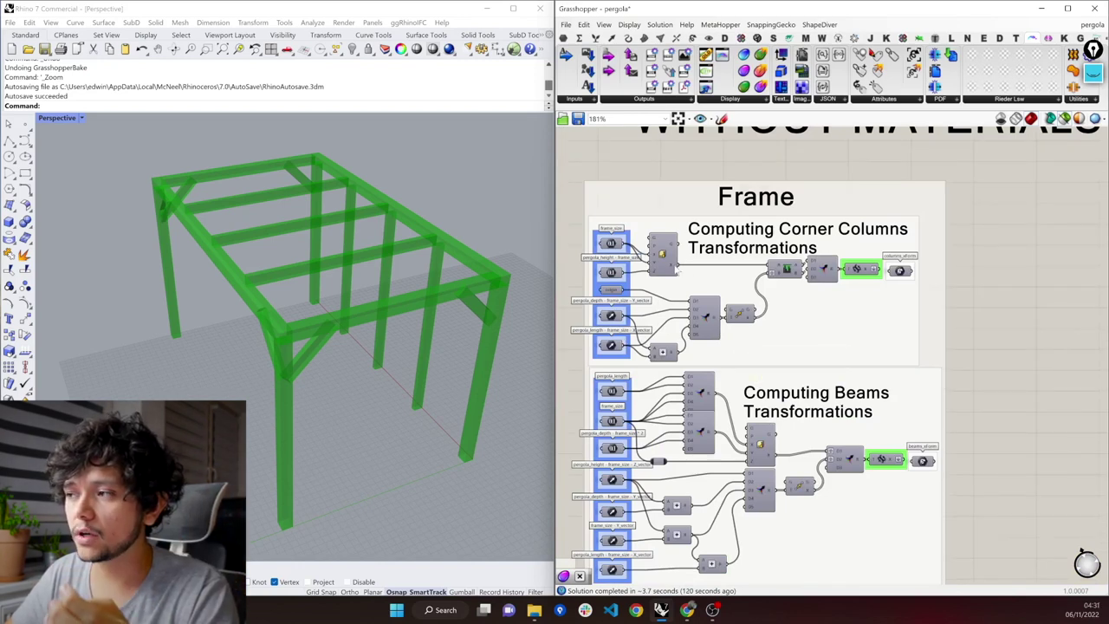
mouse_move(679, 268)
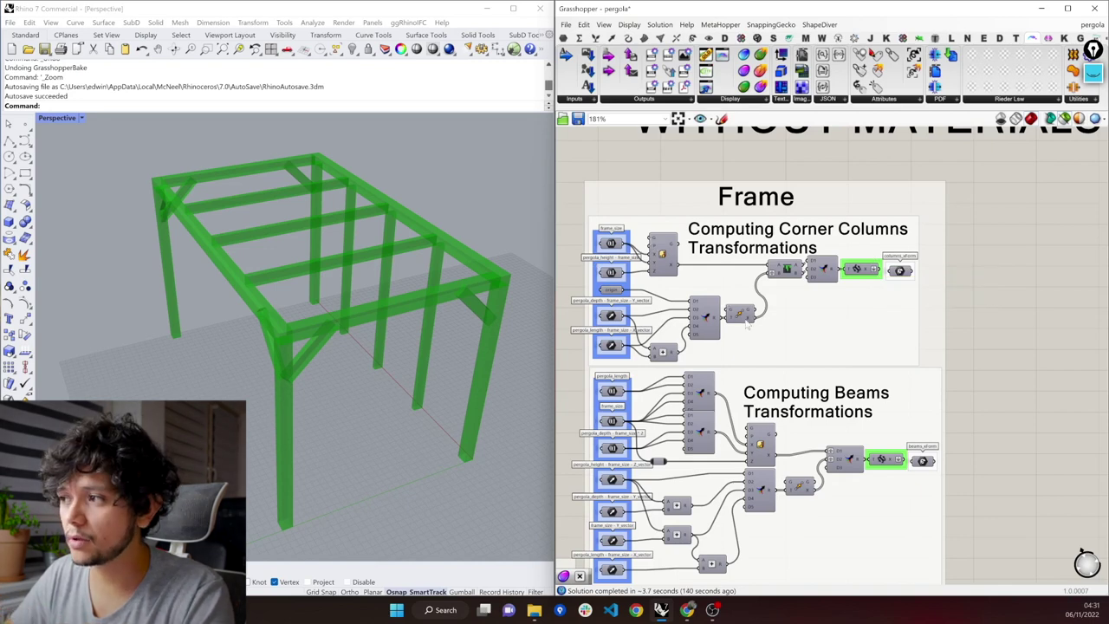
right_drag(789, 291, 756, 194)
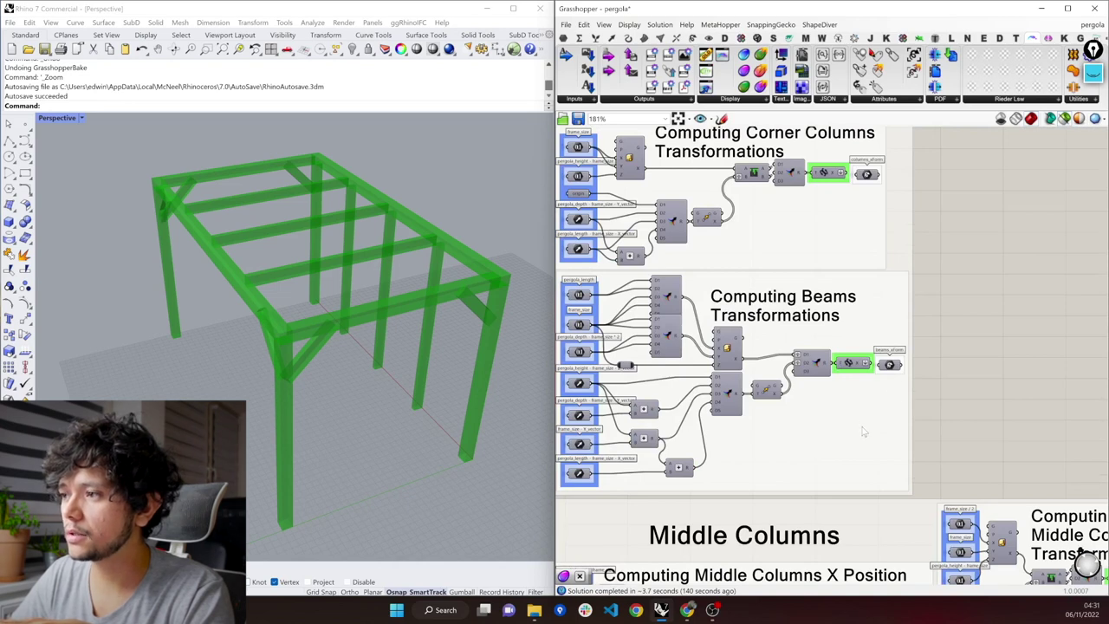
scroll(820, 260, down, 5)
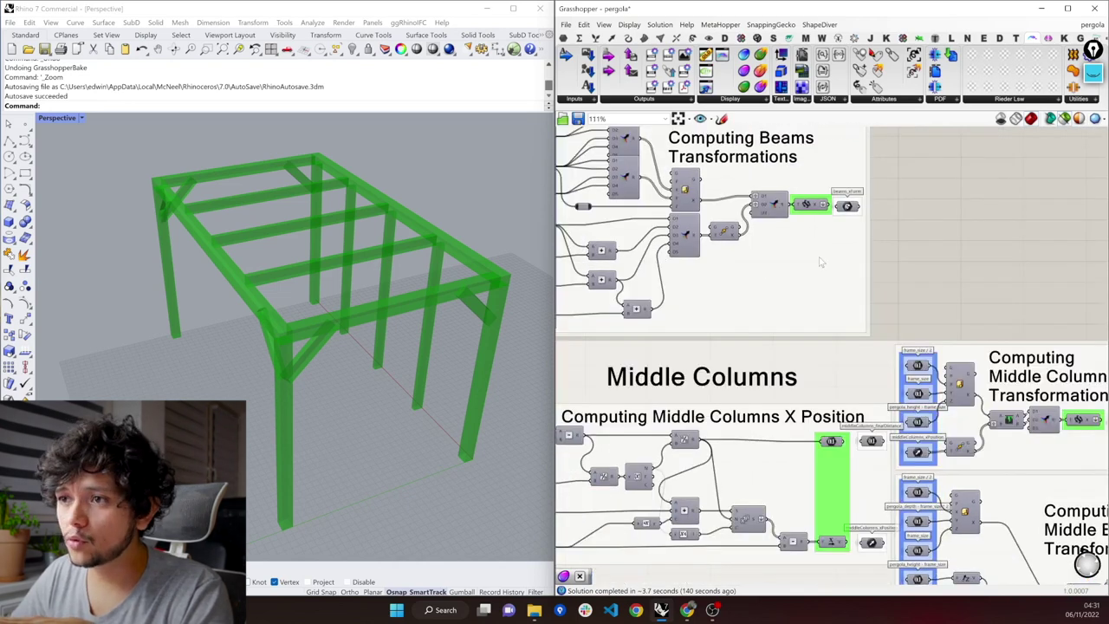
scroll(820, 260, down, 3)
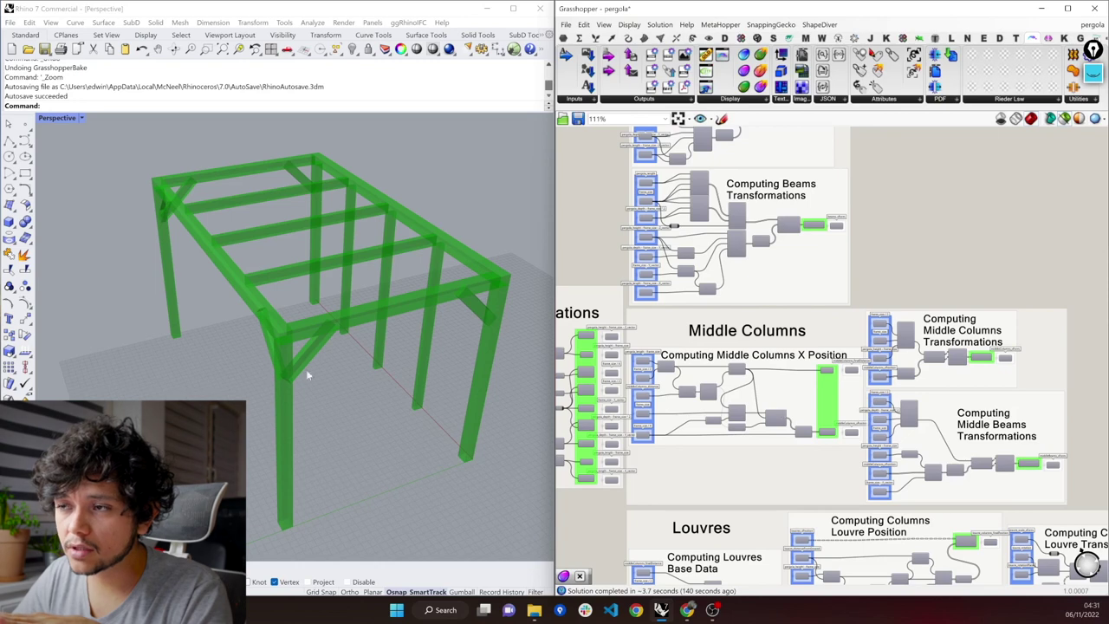
Inspect in Rhino how the angled corner brace meets the column and the beam of the pergola frame
scroll(334, 335, up, 3)
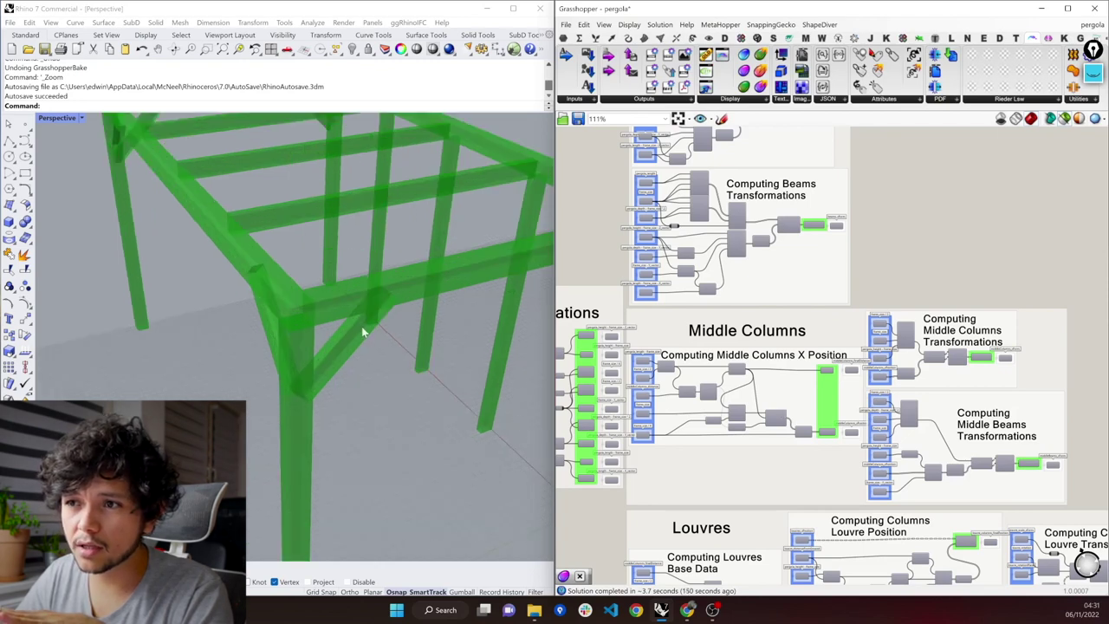
scroll(355, 321, up, 3)
right_drag(347, 313, 268, 303)
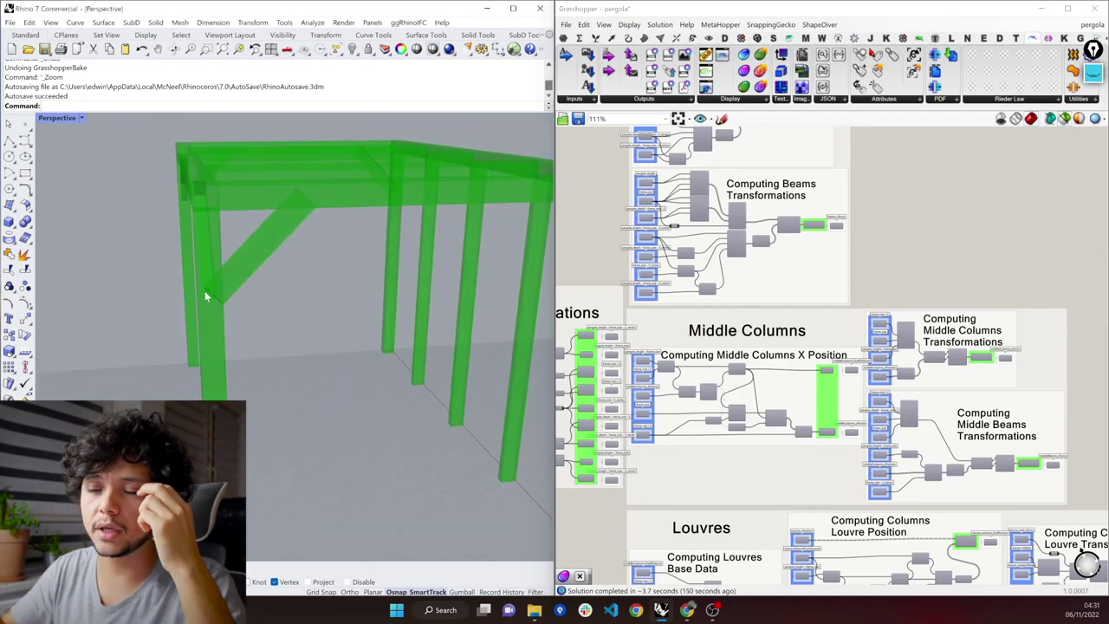
scroll(206, 296, up, 3)
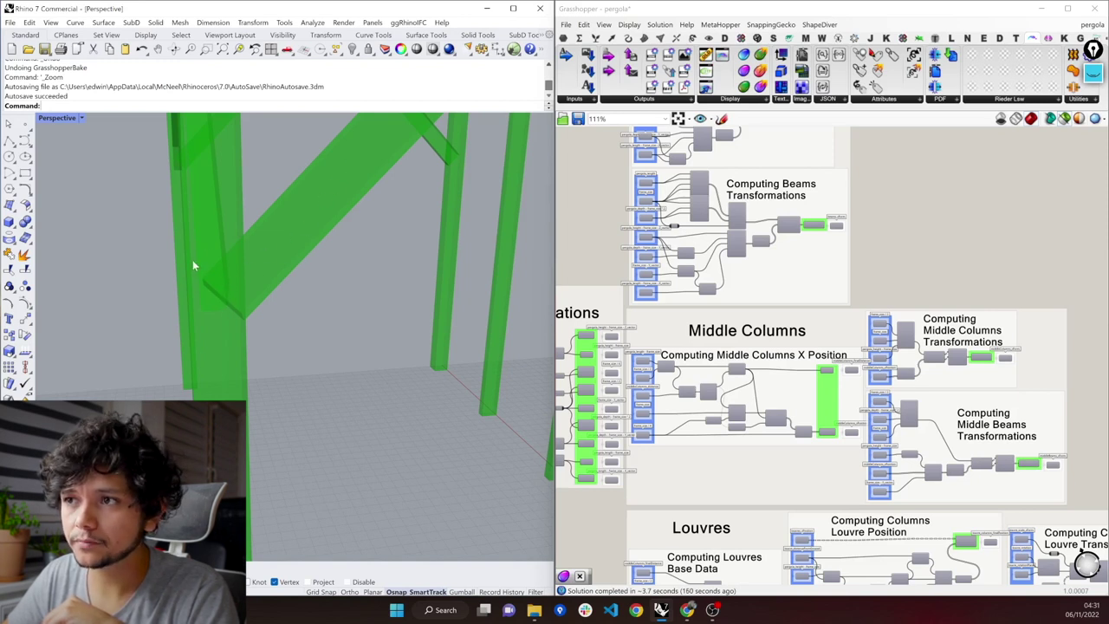
scroll(230, 301, down, 8)
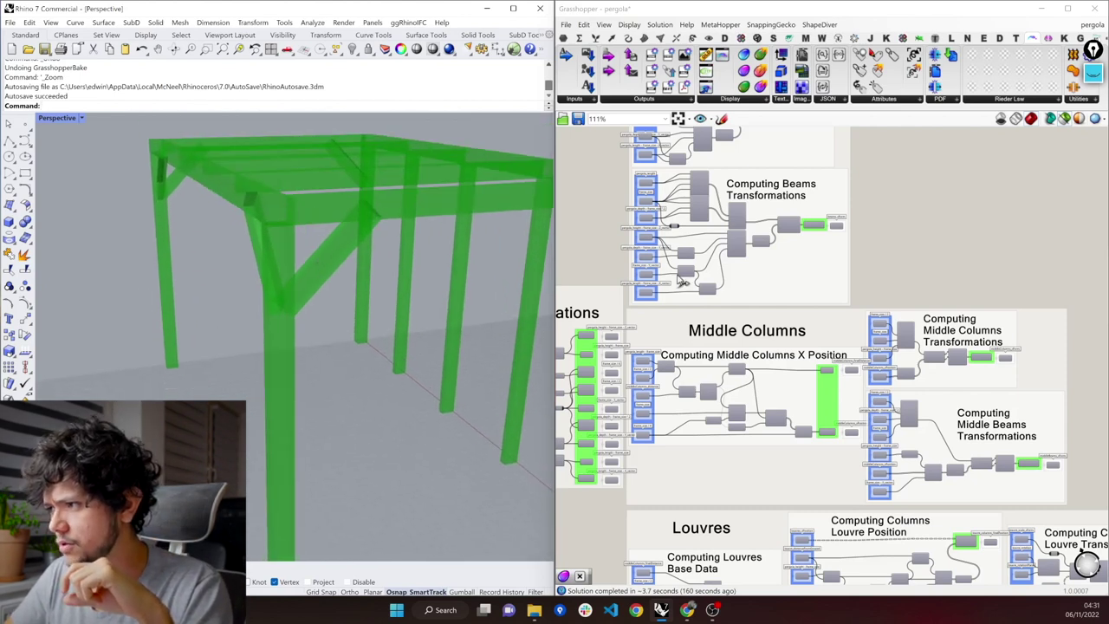
Find the Angle Base Transformation group and inspect its rotation component and the component fed by the converted support_angle
scroll(667, 236, down, 2)
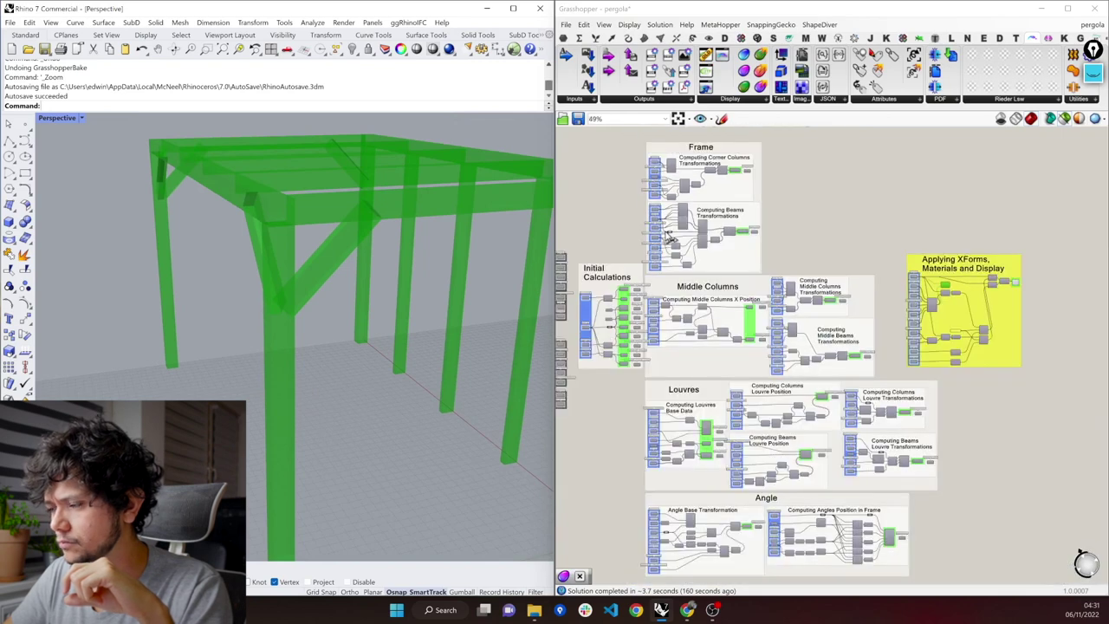
scroll(668, 232, down, 1)
scroll(672, 488, up, 5)
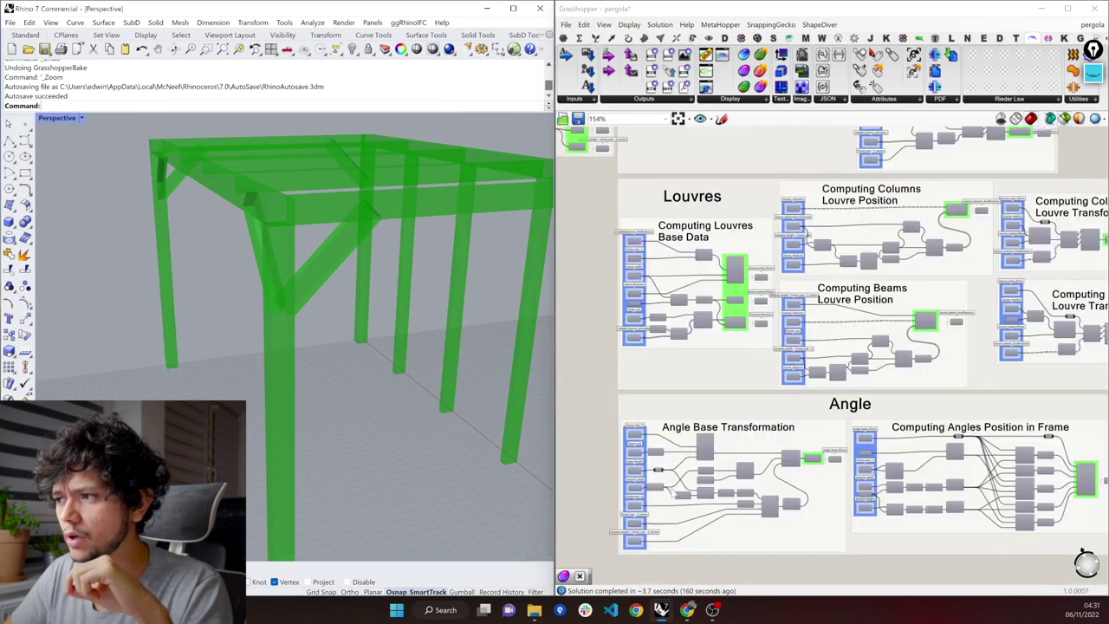
scroll(670, 489, up, 2)
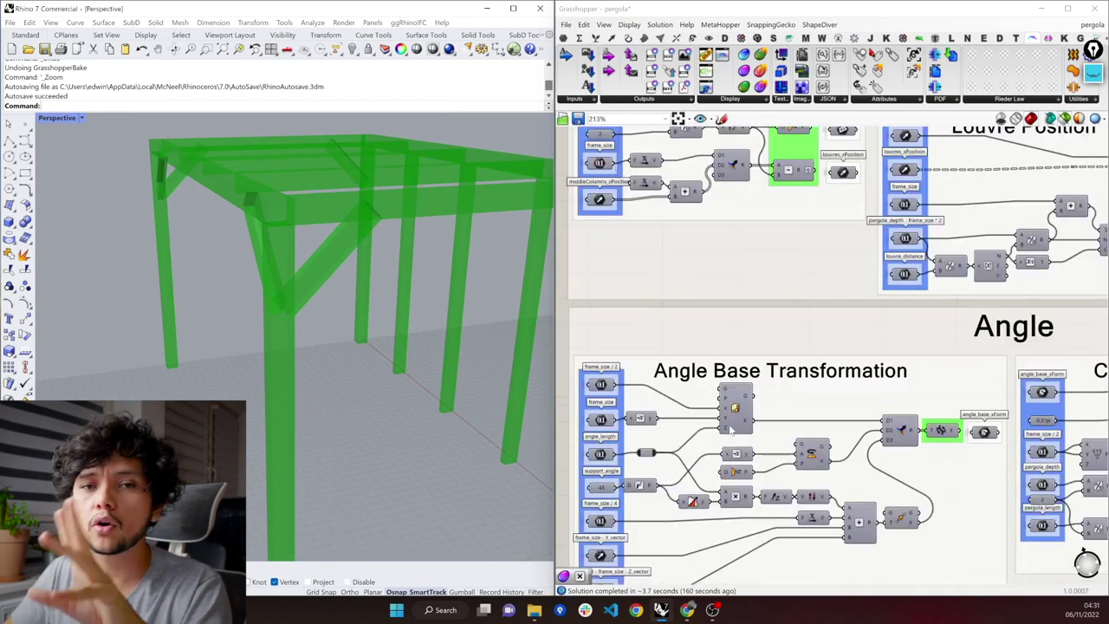
right_drag(728, 422, 729, 419)
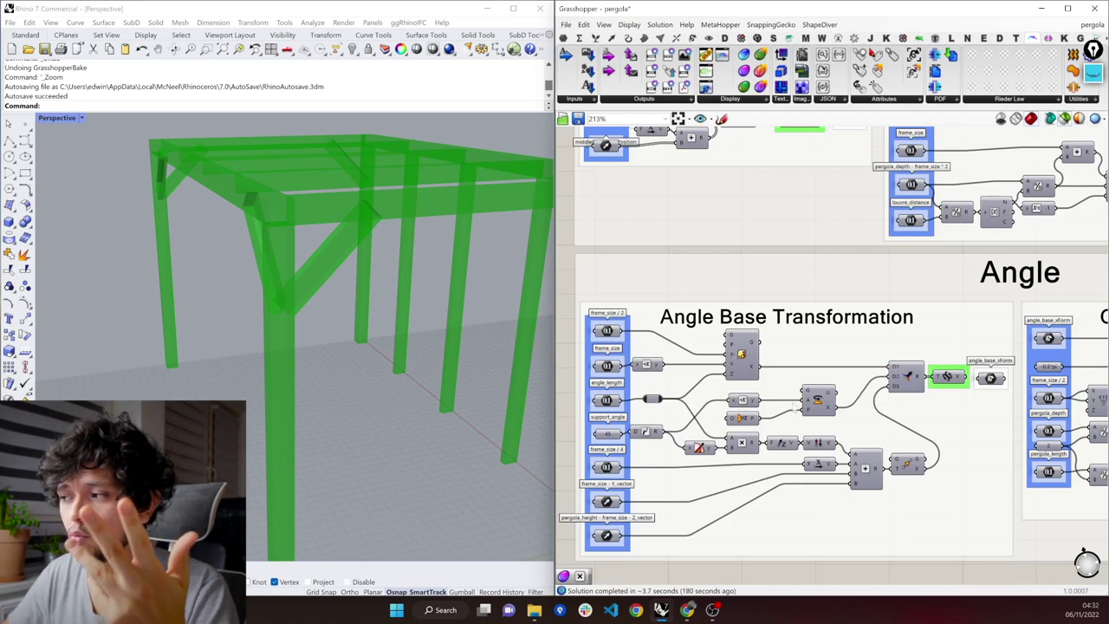
click(817, 400)
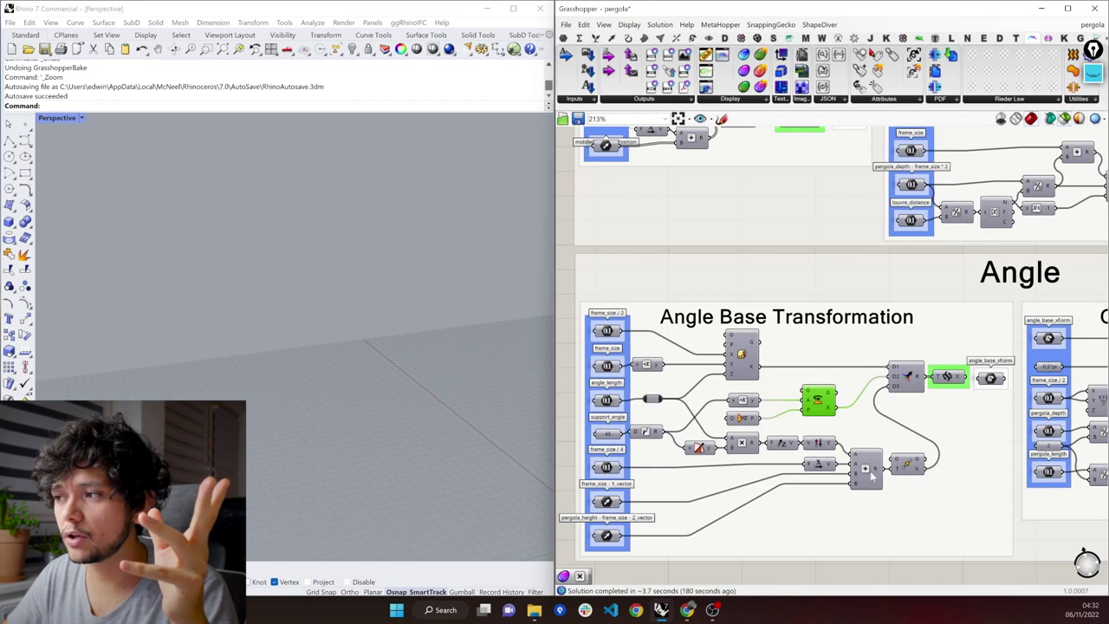
click(700, 449)
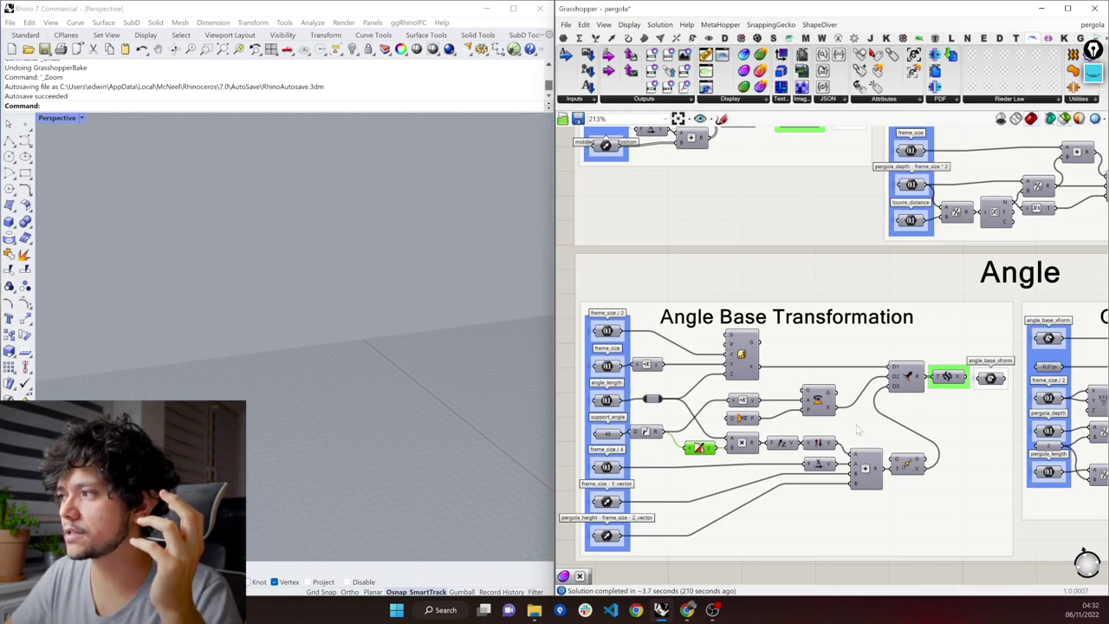
Review the Computing Angles Position in Frame group and the components of the Computing Beams Louvre Transformations group
scroll(633, 394, down, 2)
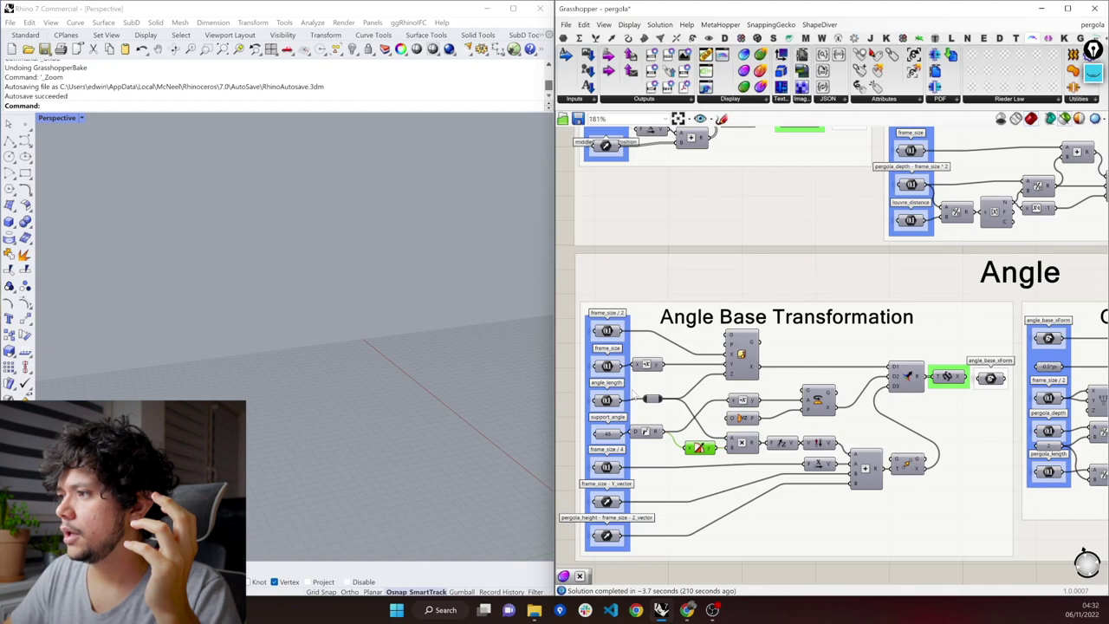
scroll(633, 394, down, 4)
scroll(732, 442, down, 2)
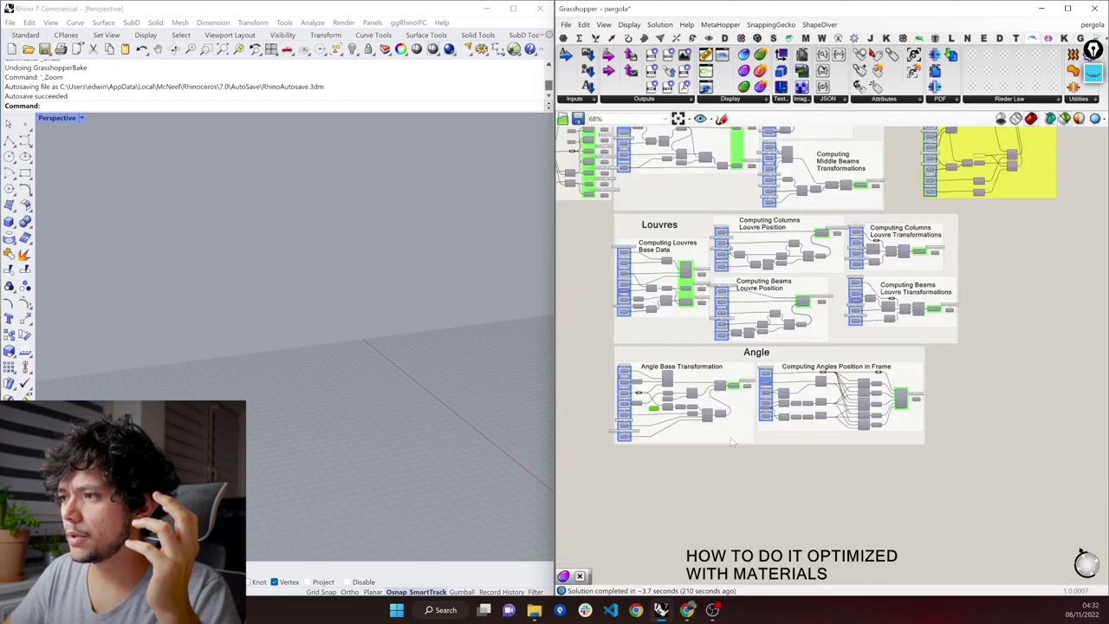
scroll(715, 425, up, 5)
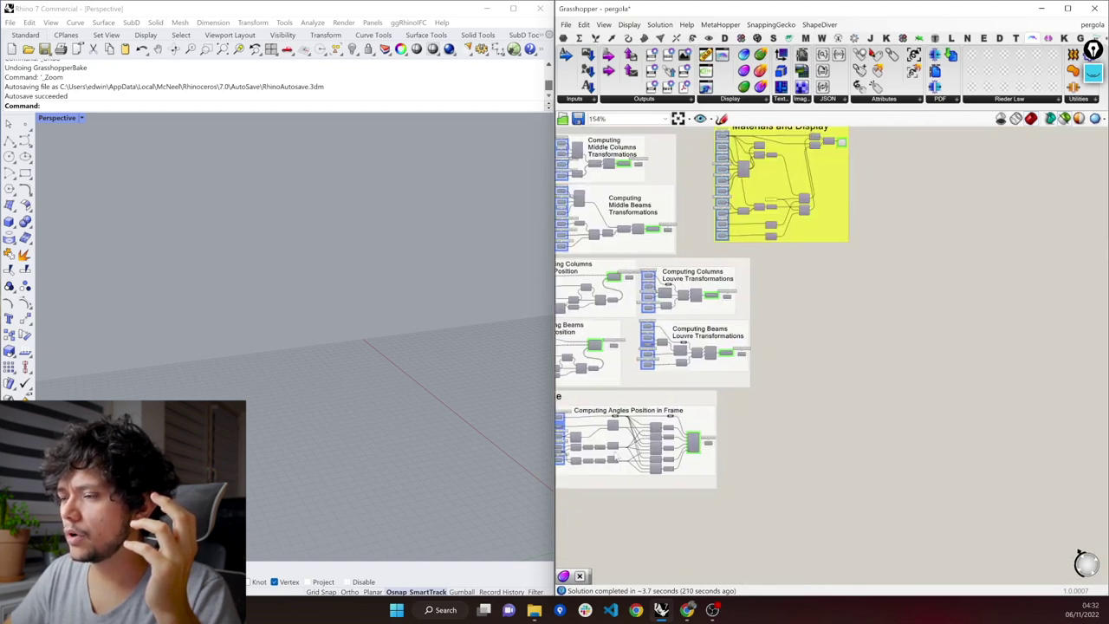
scroll(617, 455, up, 2)
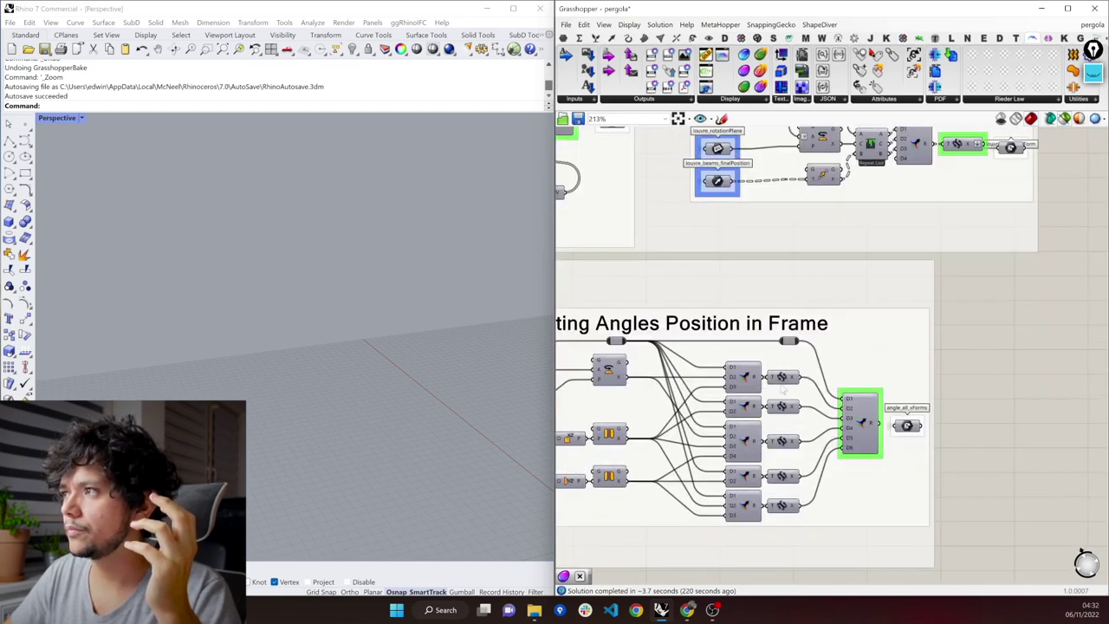
scroll(767, 511, down, 3)
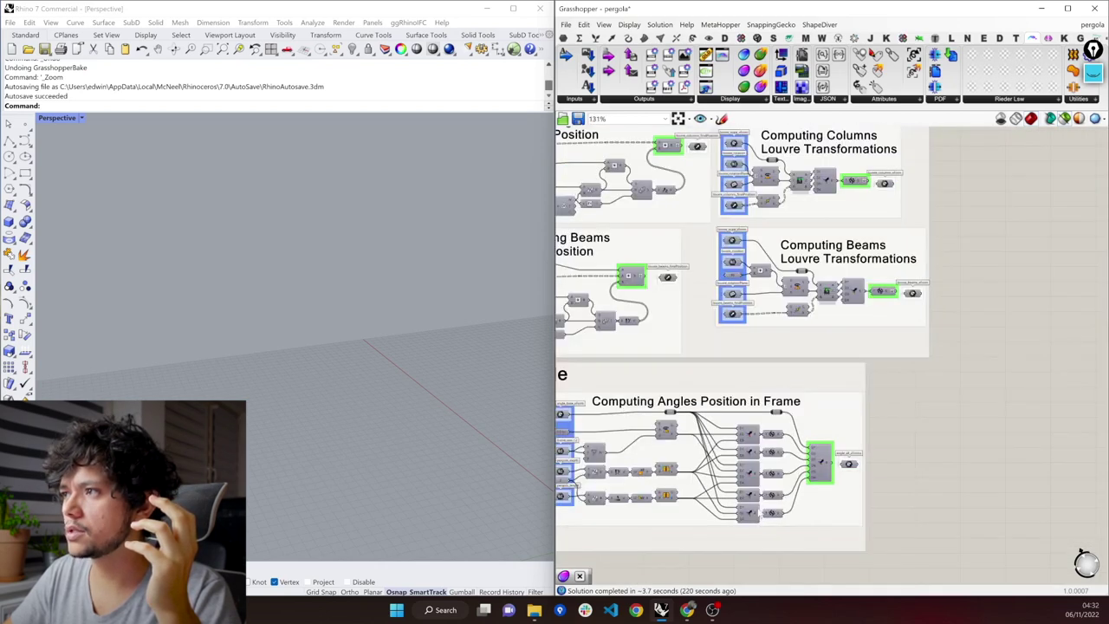
scroll(783, 299, up, 3)
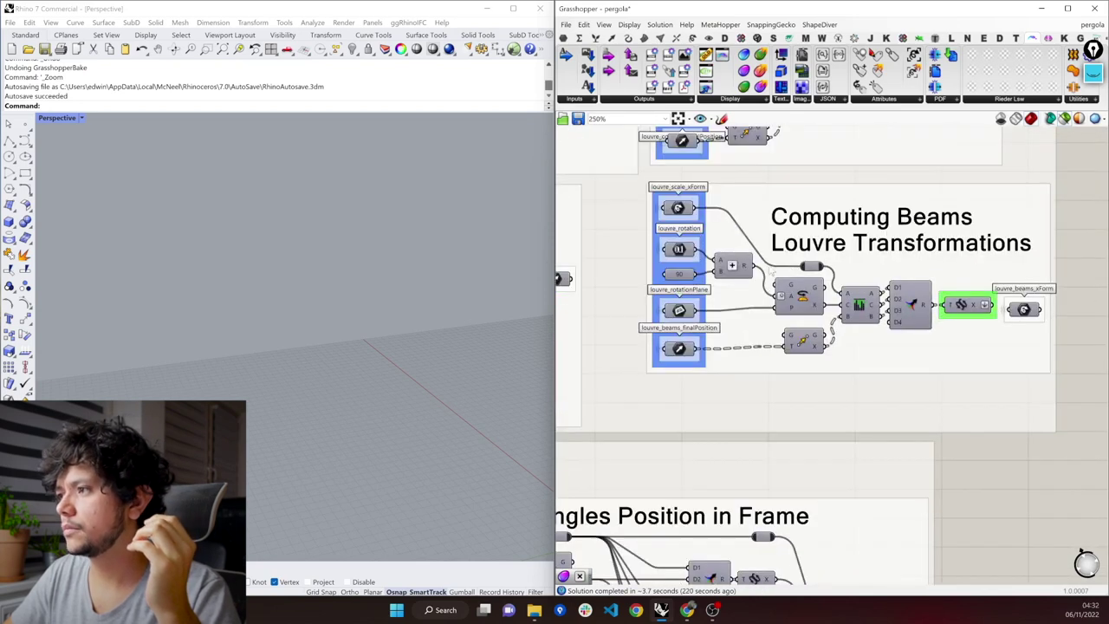
scroll(825, 329, up, 1)
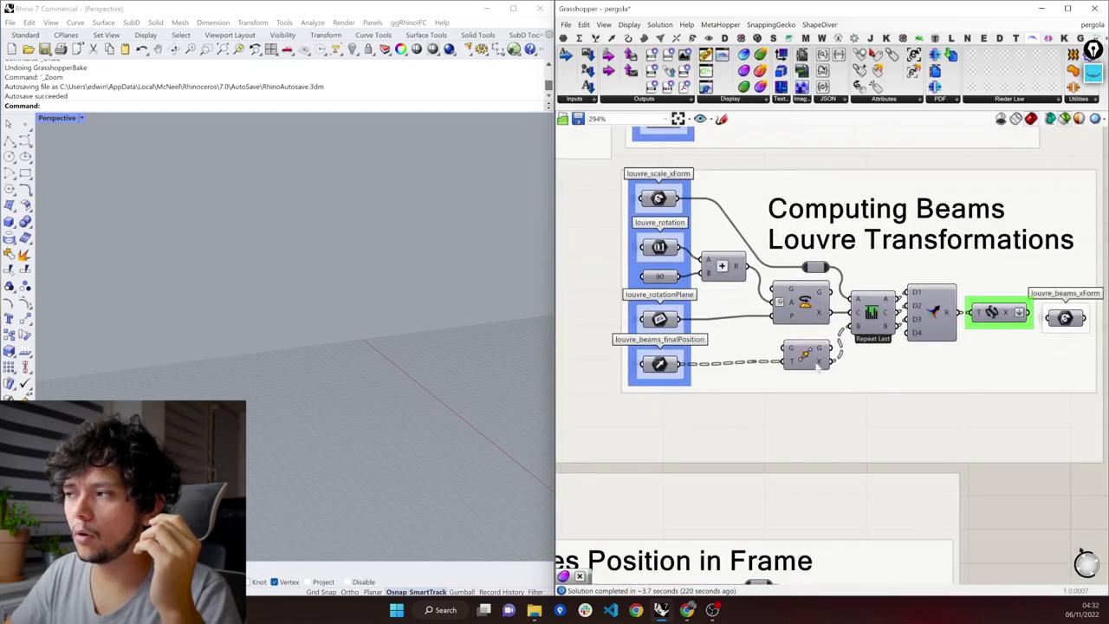
mouse_move(824, 371)
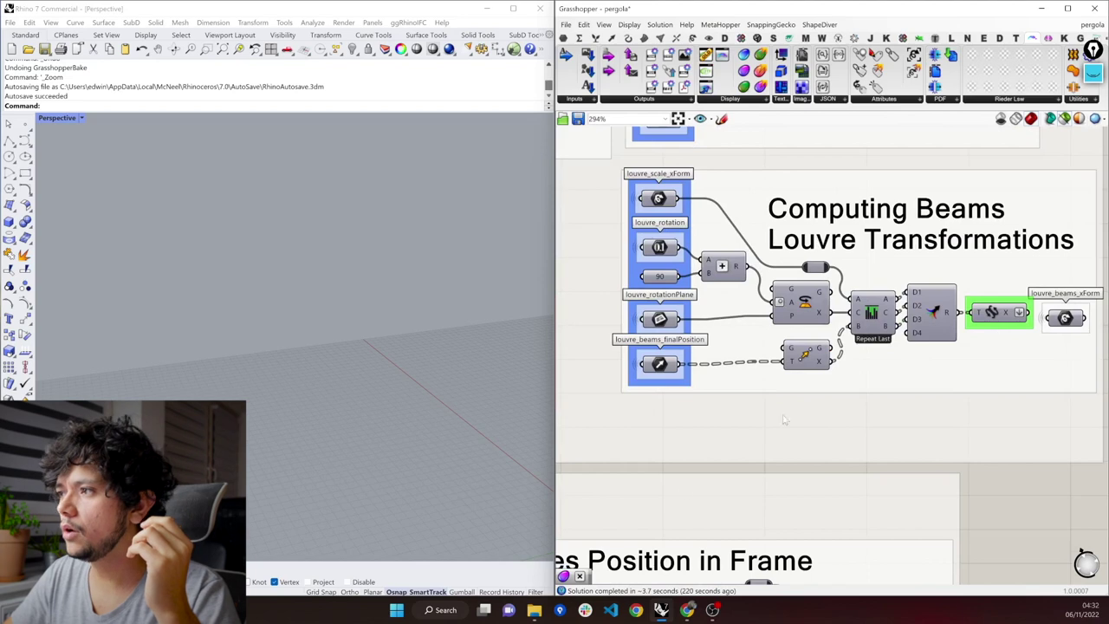
In the Applying XForms, Materials and Display group, read the merged frame transformations and preview the unit_mesh transformed by them
scroll(684, 513, down, 5)
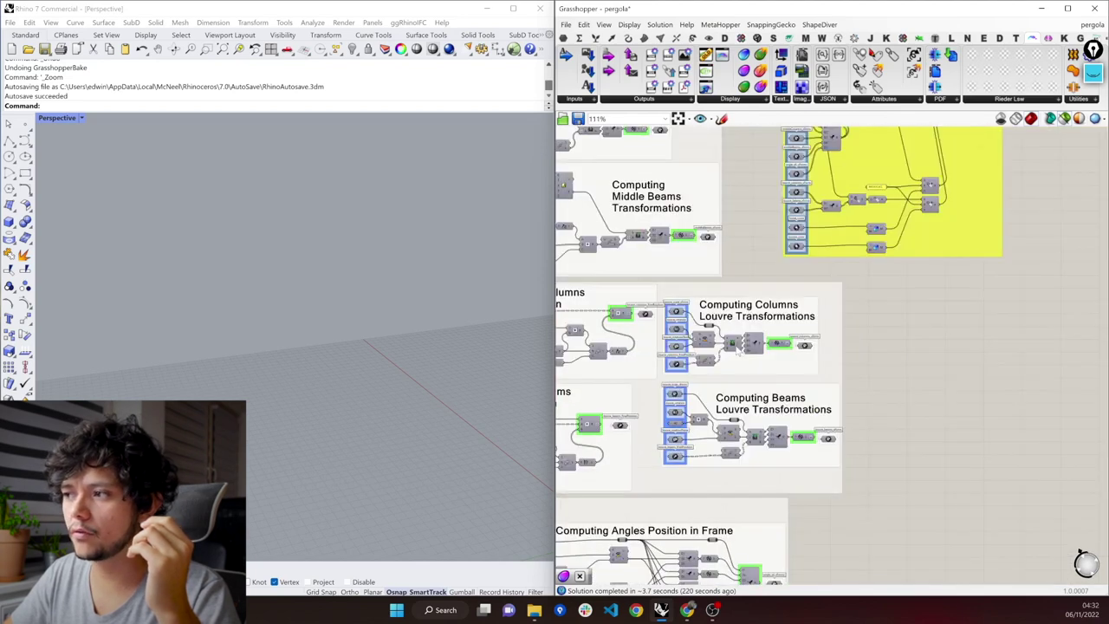
scroll(732, 399, up, 2)
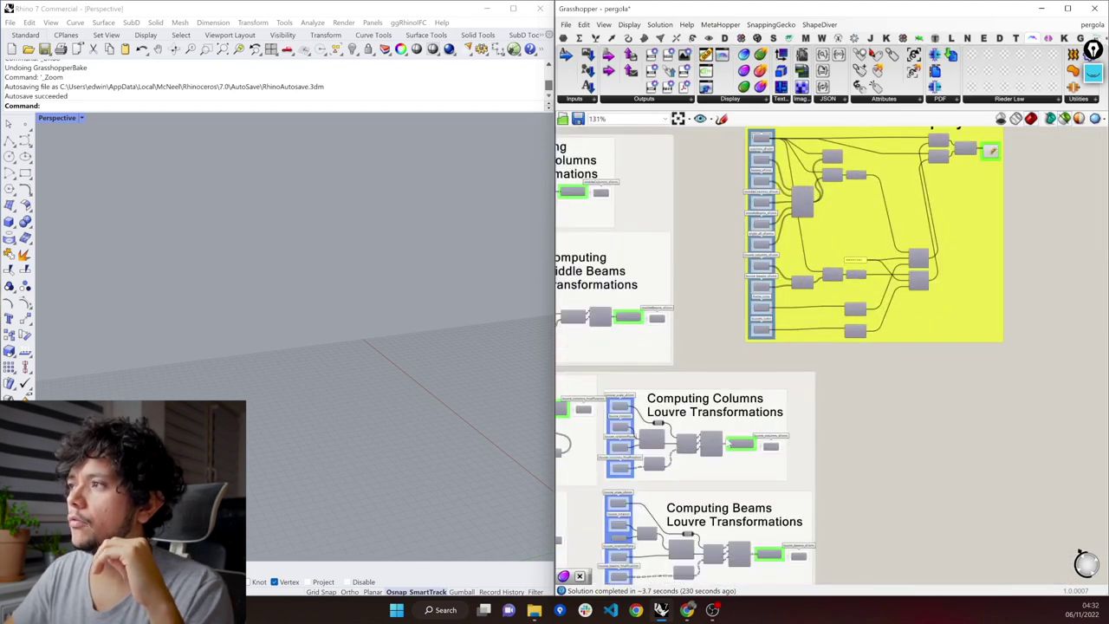
scroll(728, 446, up, 2)
scroll(762, 446, down, 3)
scroll(781, 327, up, 3)
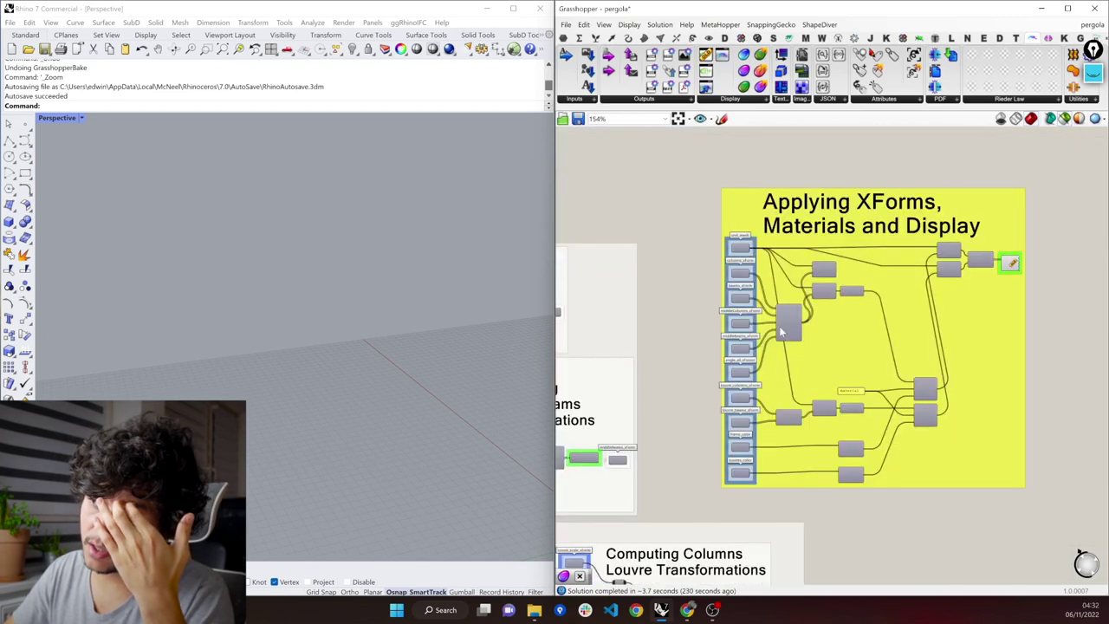
scroll(798, 325, up, 1)
mouse_move(797, 325)
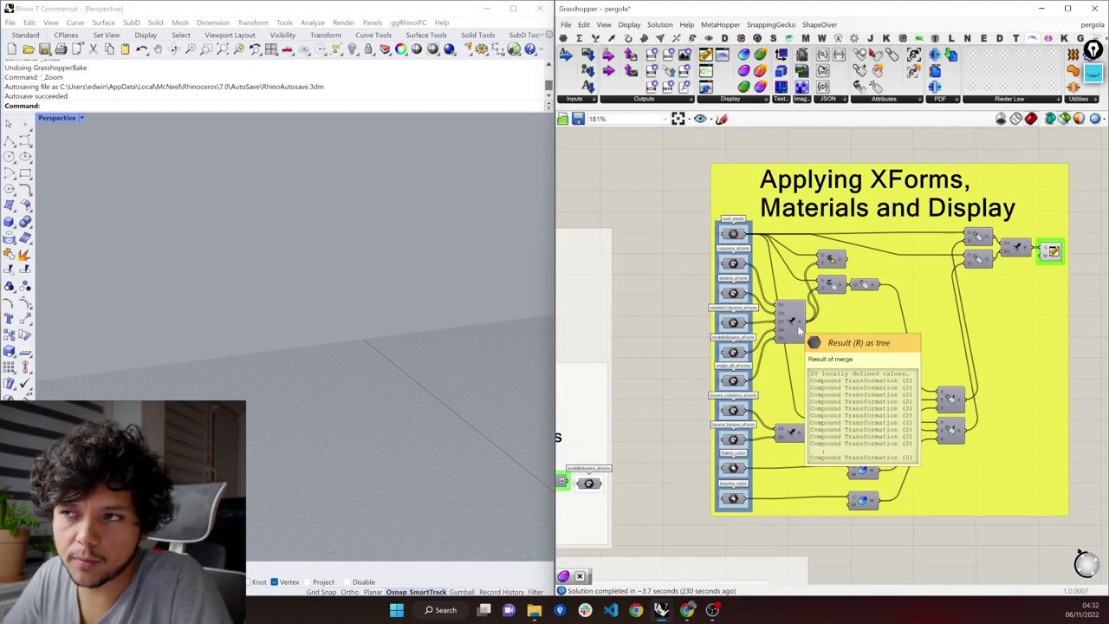
click(833, 260)
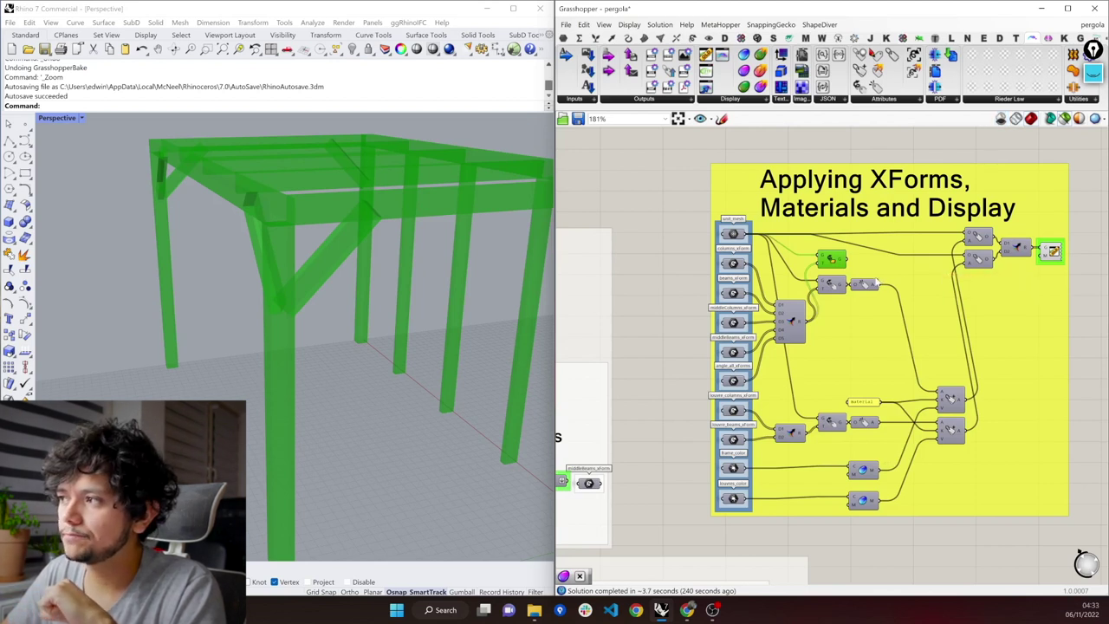
Examine the Attach Transformations component and the louvre XForm merge, and view the whole pergola frame in Rhino
mouse_move(841, 291)
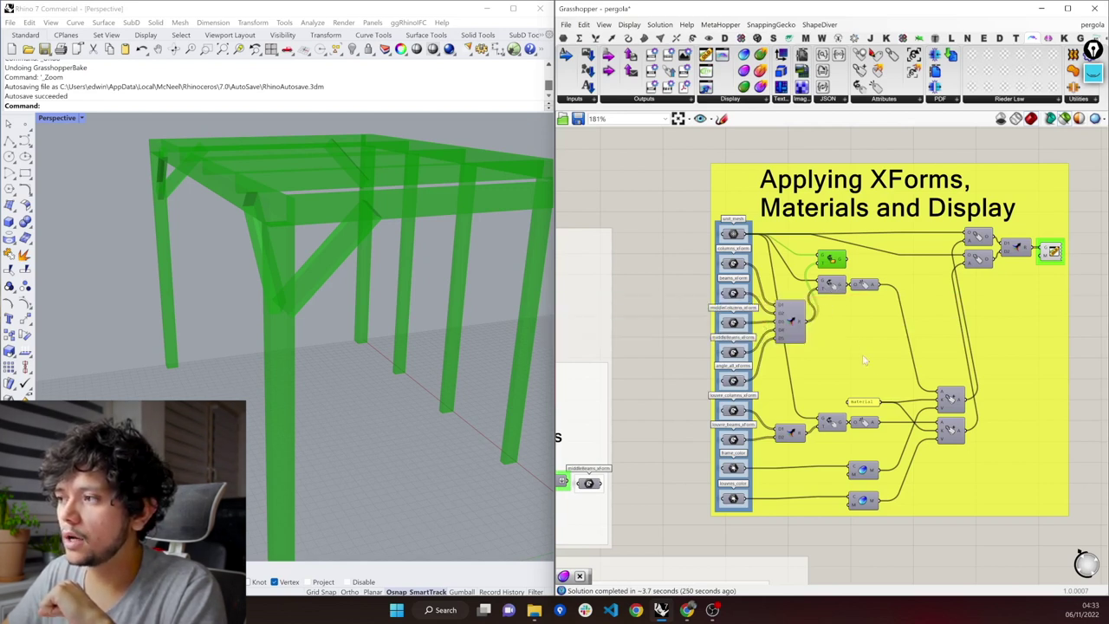
scroll(980, 397, up, 1)
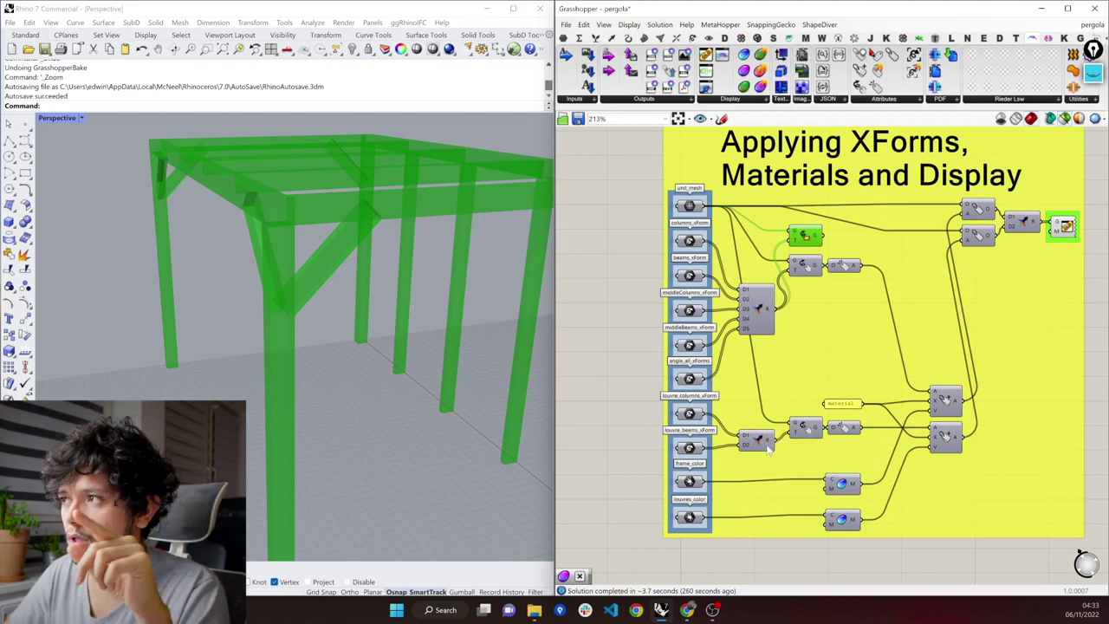
mouse_move(768, 448)
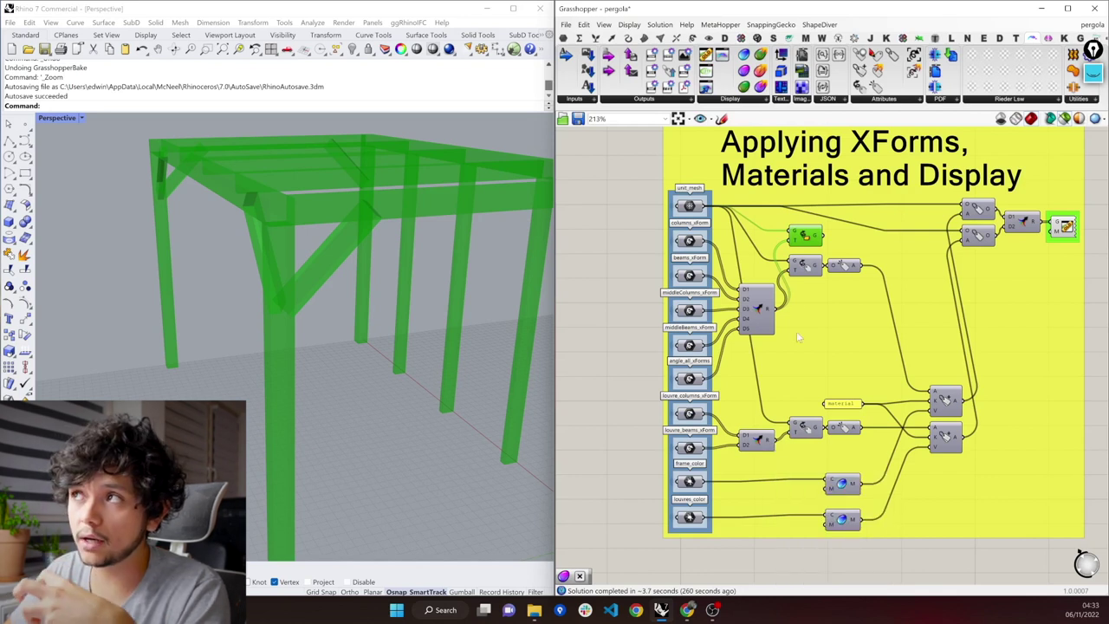
mouse_move(820, 246)
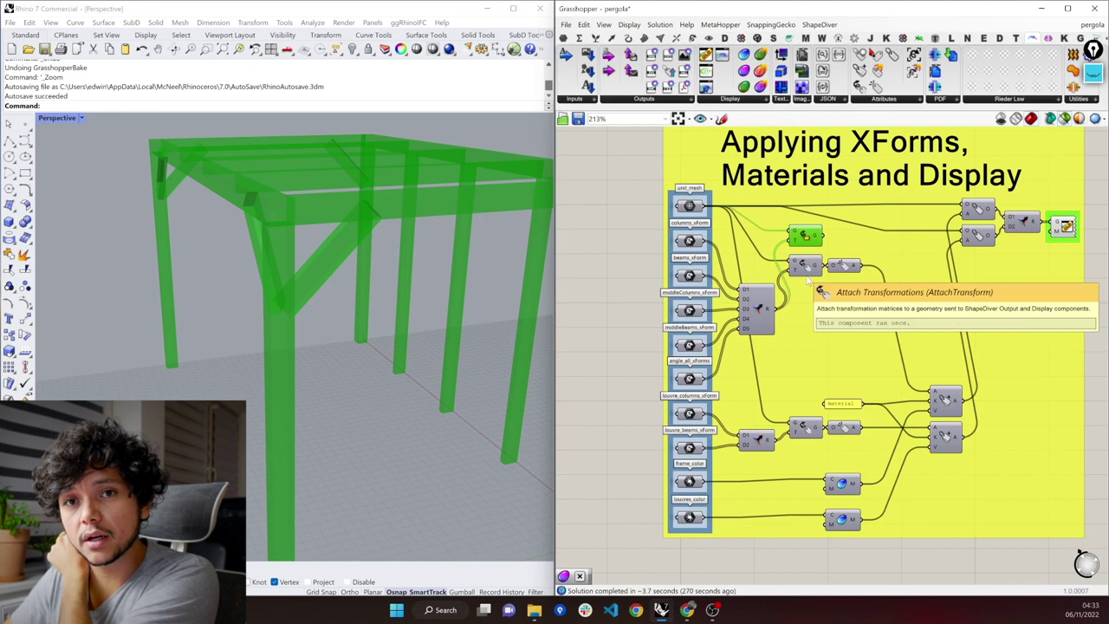
right_drag(254, 387, 216, 397)
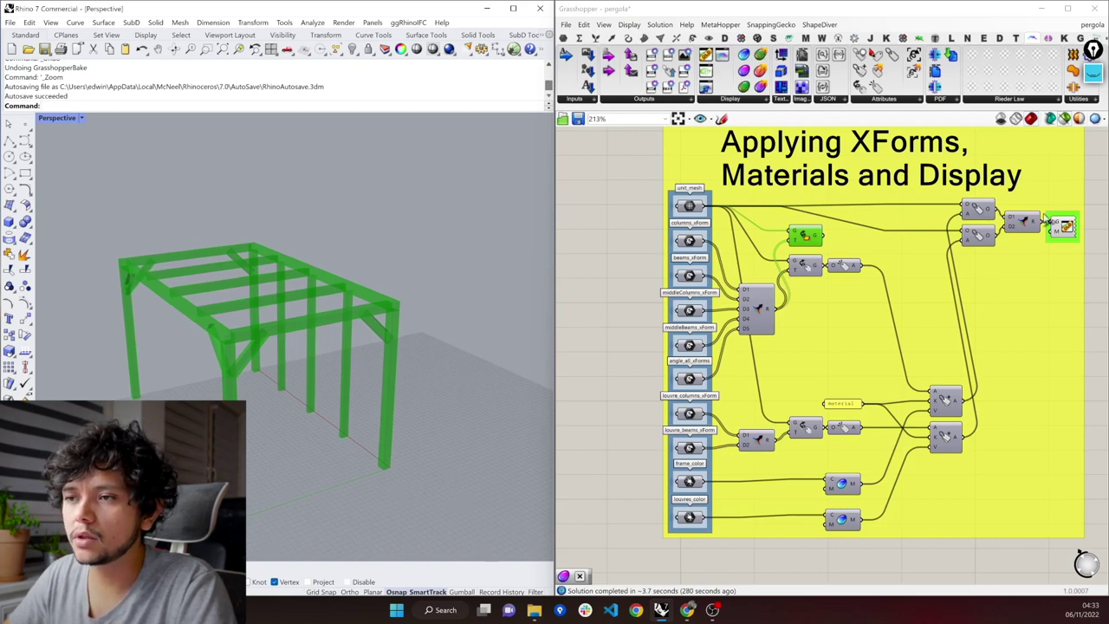
Turn off the selected-only preview, then examine the full pergola and the merge result feeding the display component
click(1065, 120)
right_drag(363, 357, 236, 369)
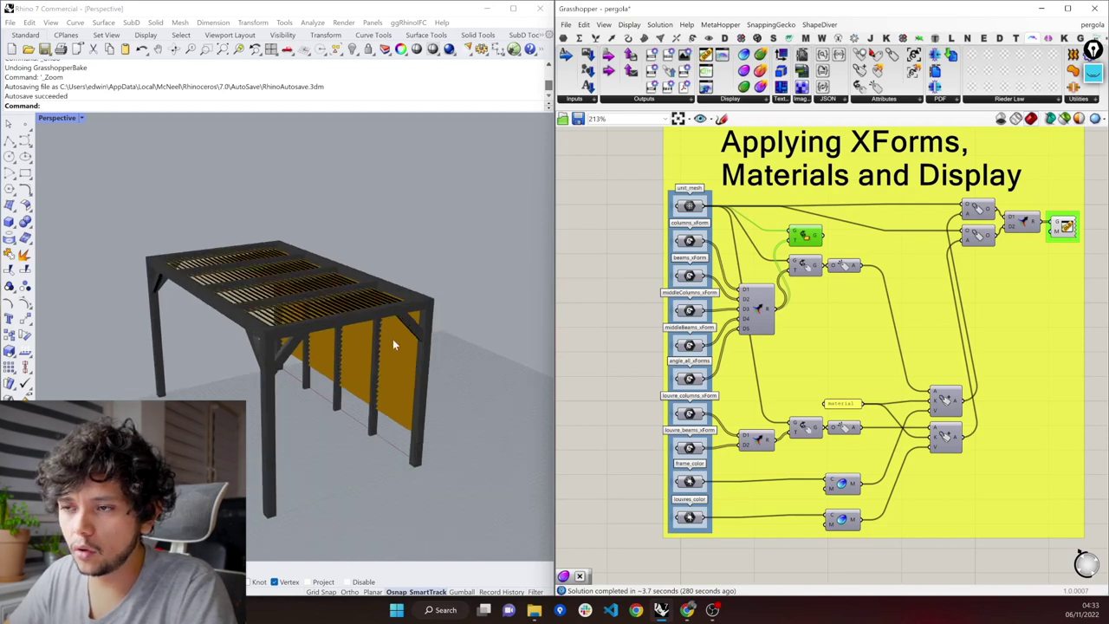
click(267, 368)
right_drag(267, 367, 296, 346)
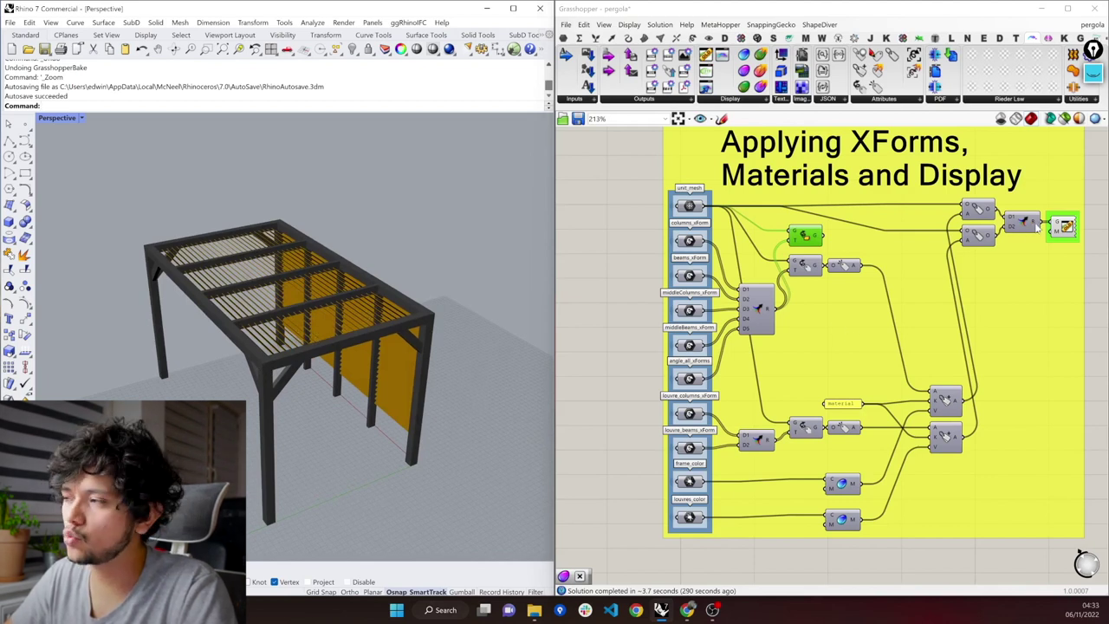
mouse_move(1035, 227)
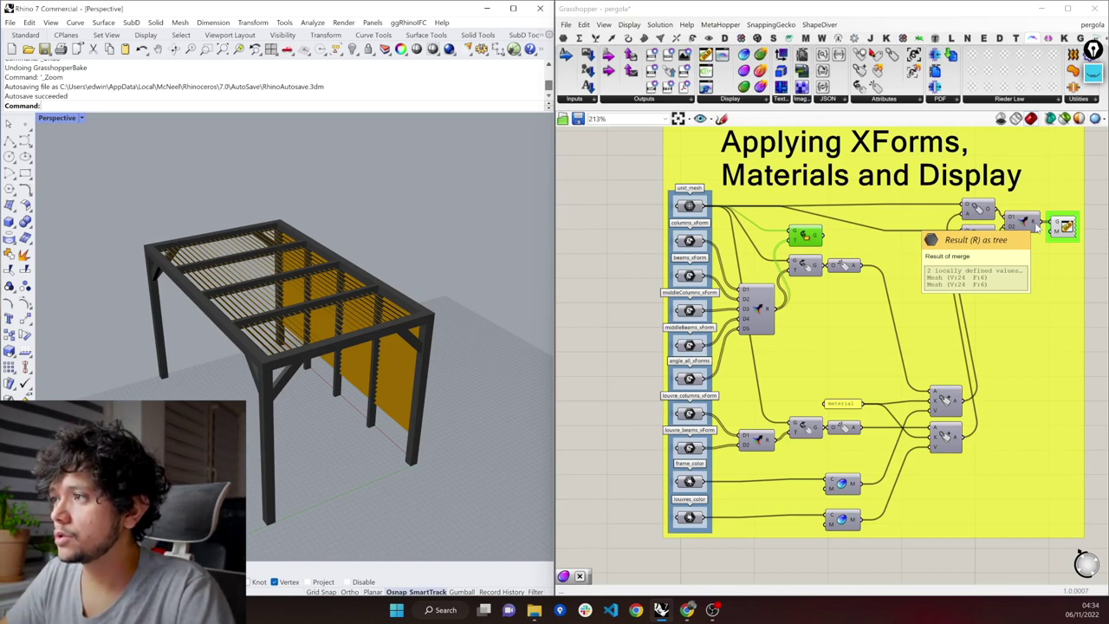
Compare the extents of the optimized definitions with and without materials on the canvas, and view the pergola up close in Rhino
scroll(926, 253, down, 5)
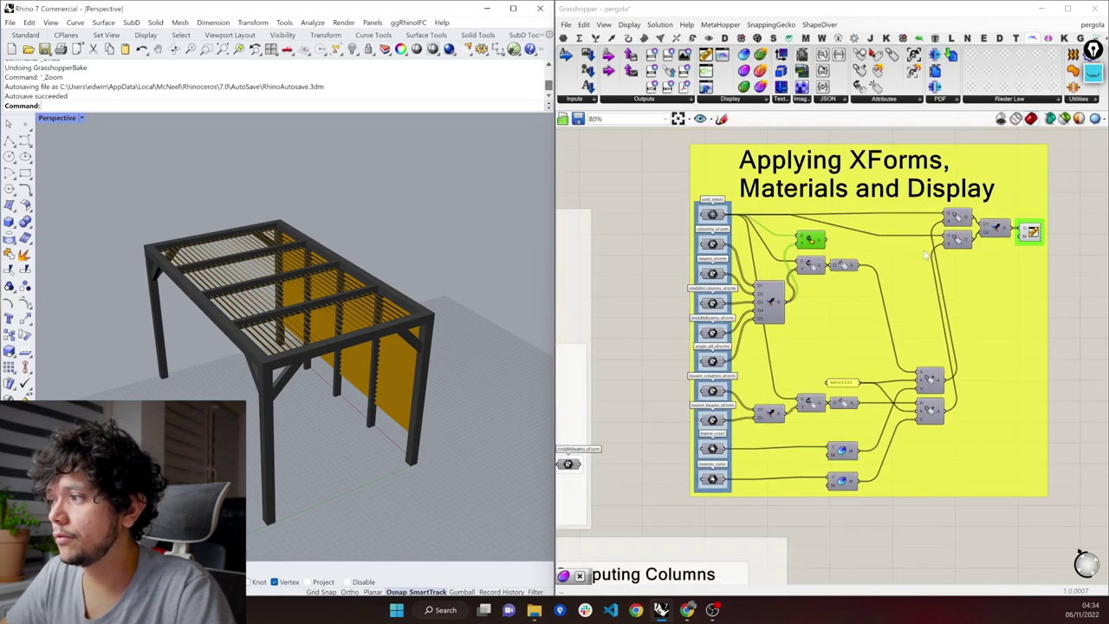
scroll(926, 253, down, 7)
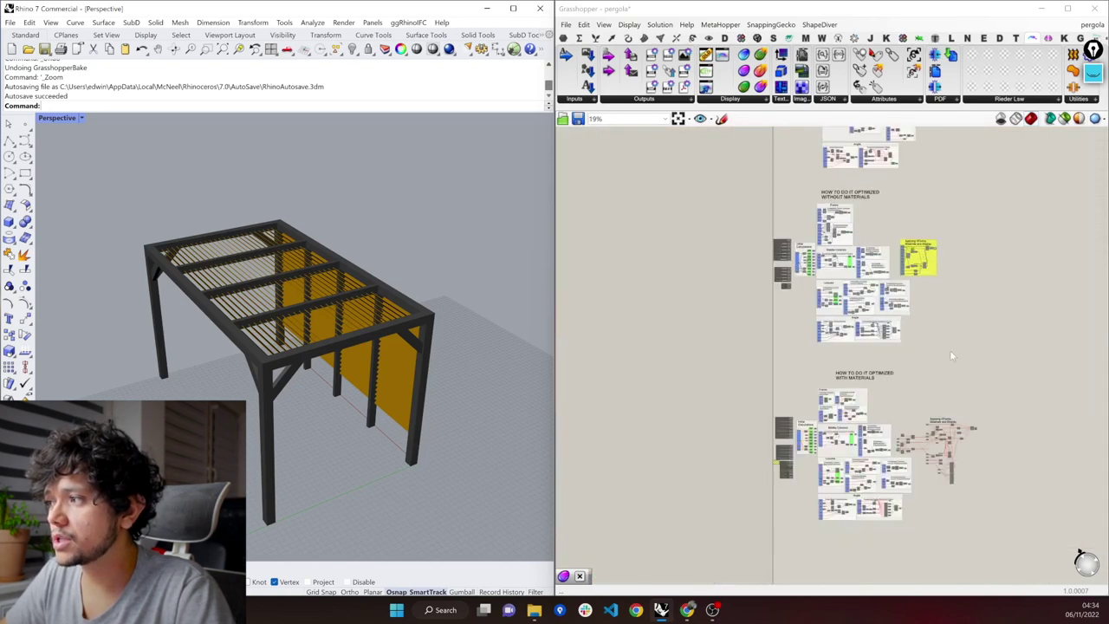
click(1023, 550)
drag(813, 393, 773, 373)
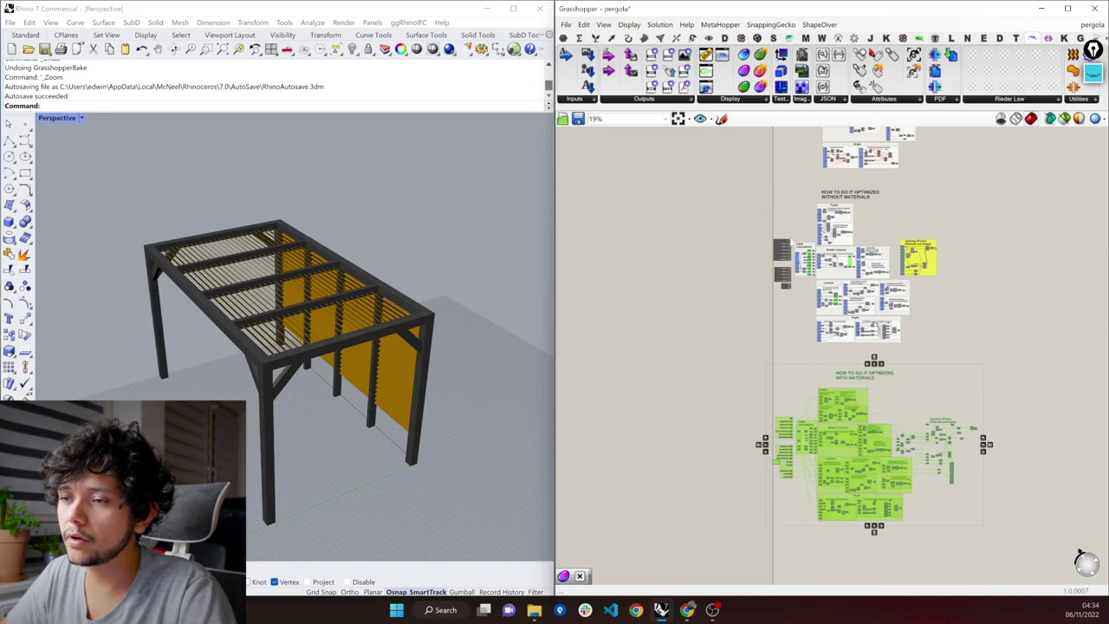
click(933, 350)
drag(752, 185, 935, 350)
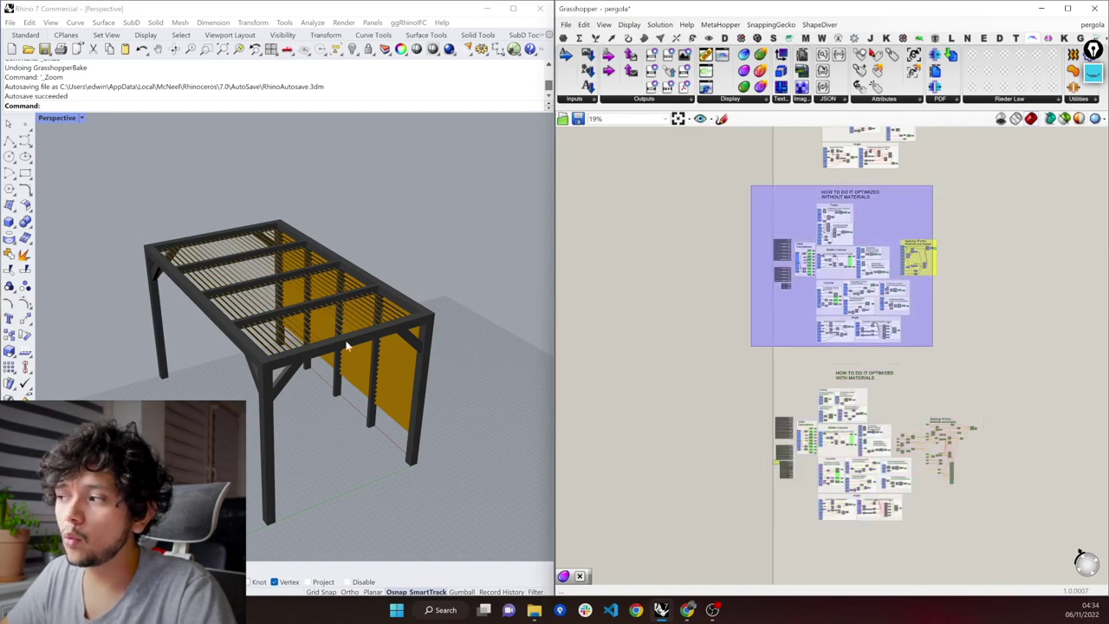
scroll(254, 375, up, 3)
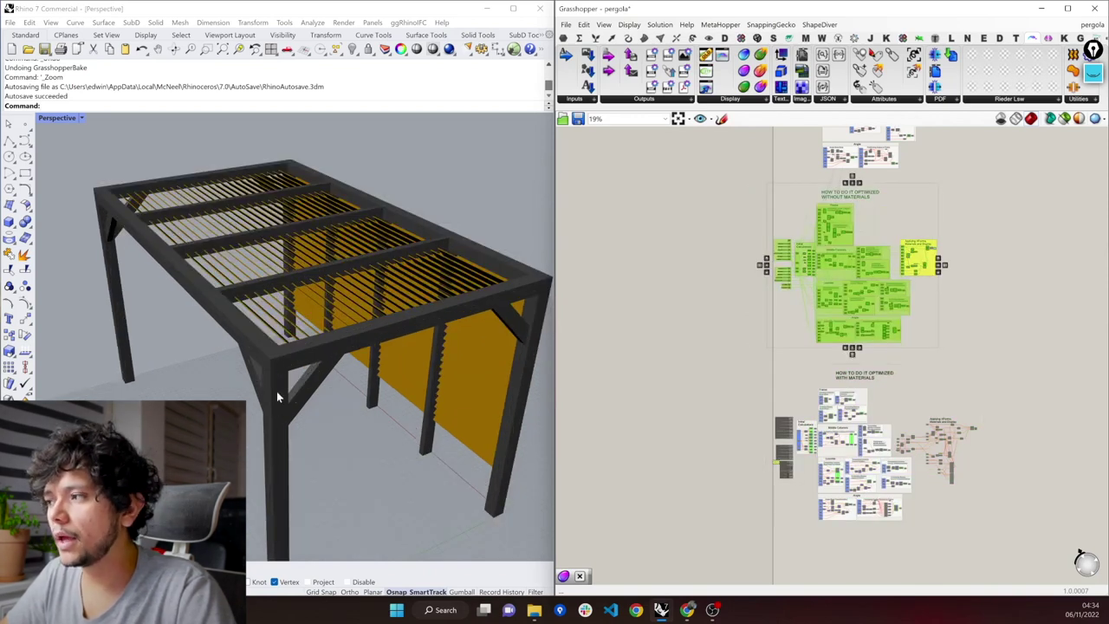
Disable all components of the HOW TO DO IT OPTIMIZED WITHOUT MATERIALS definition
click(993, 508)
drag(1039, 452, 874, 547)
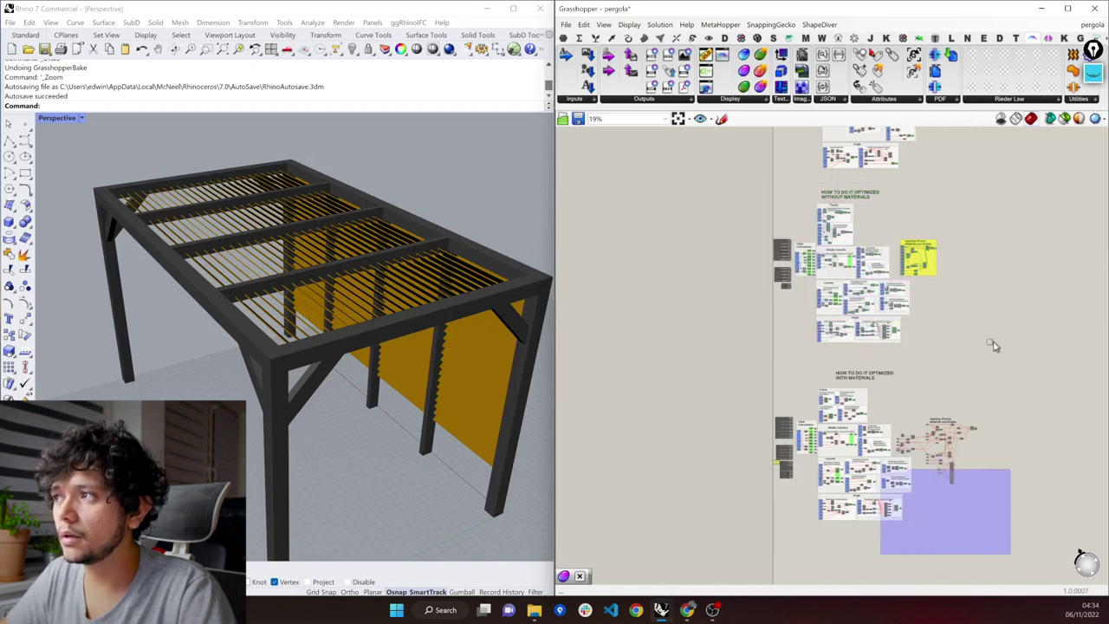
drag(729, 196, 995, 361)
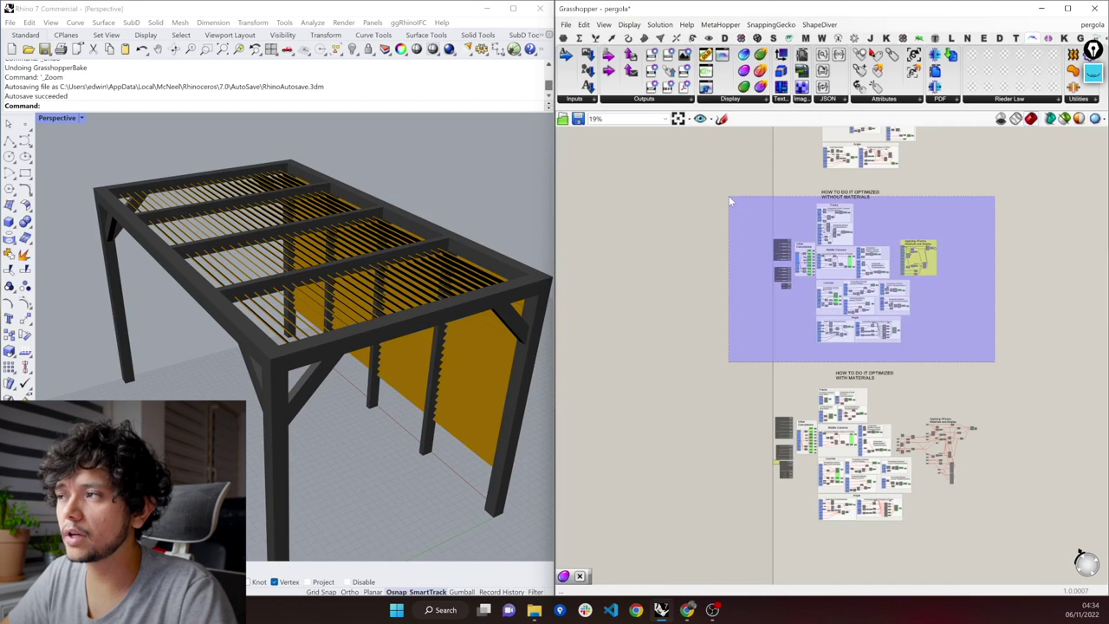
drag(731, 201, 729, 197)
middle_click(737, 187)
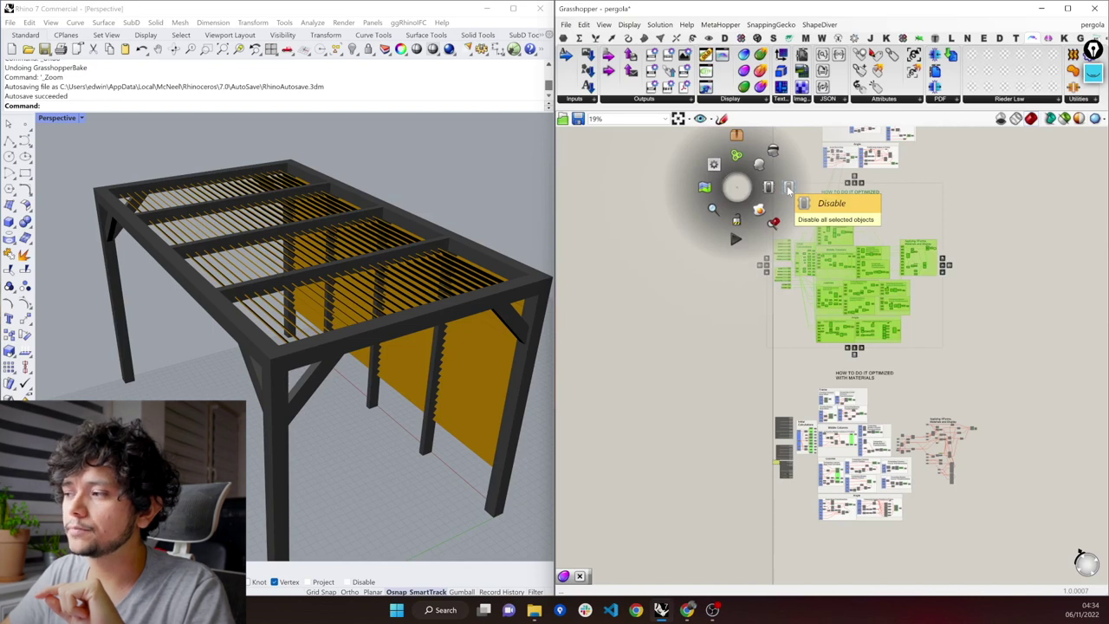
click(788, 187)
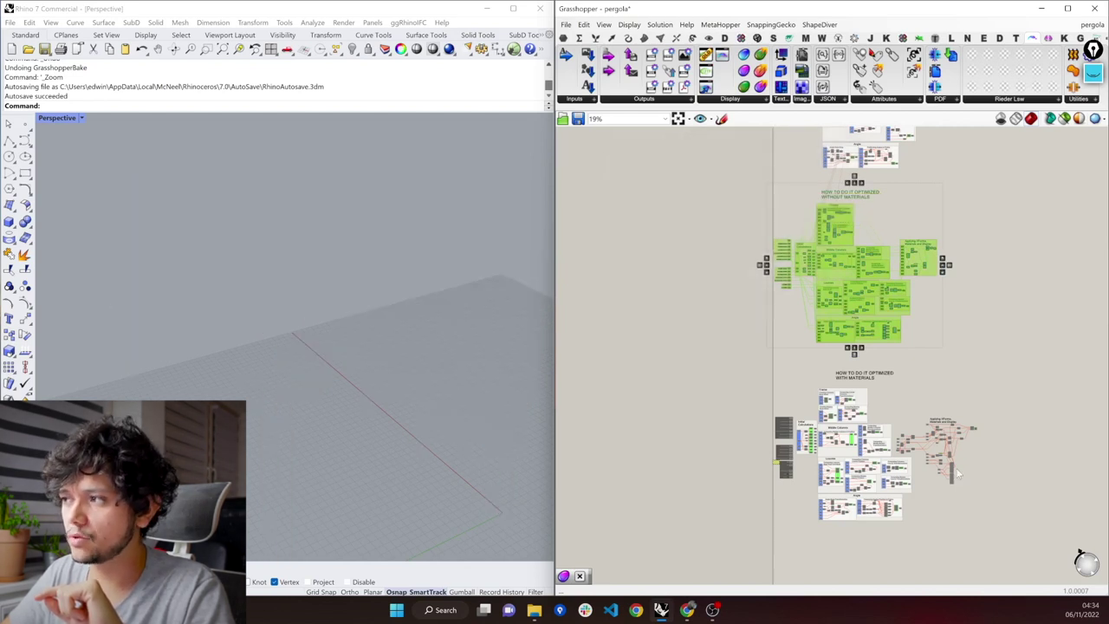
Enable all components of the HOW TO DO IT OPTIMIZED WITH MATERIALS definition
drag(999, 543, 742, 361)
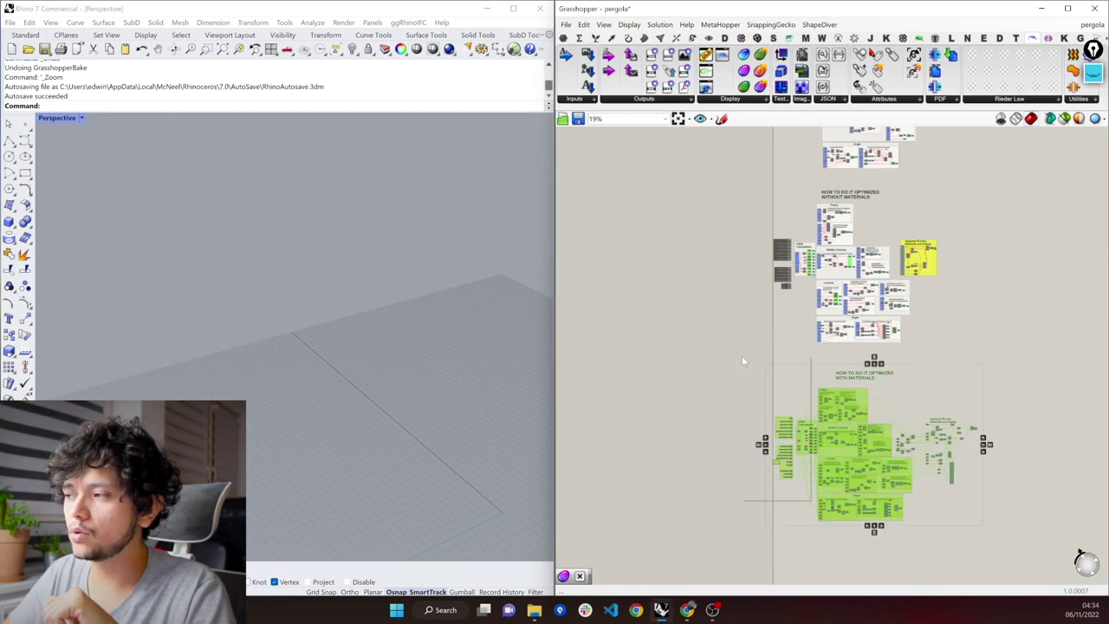
right_click(742, 356)
click(787, 382)
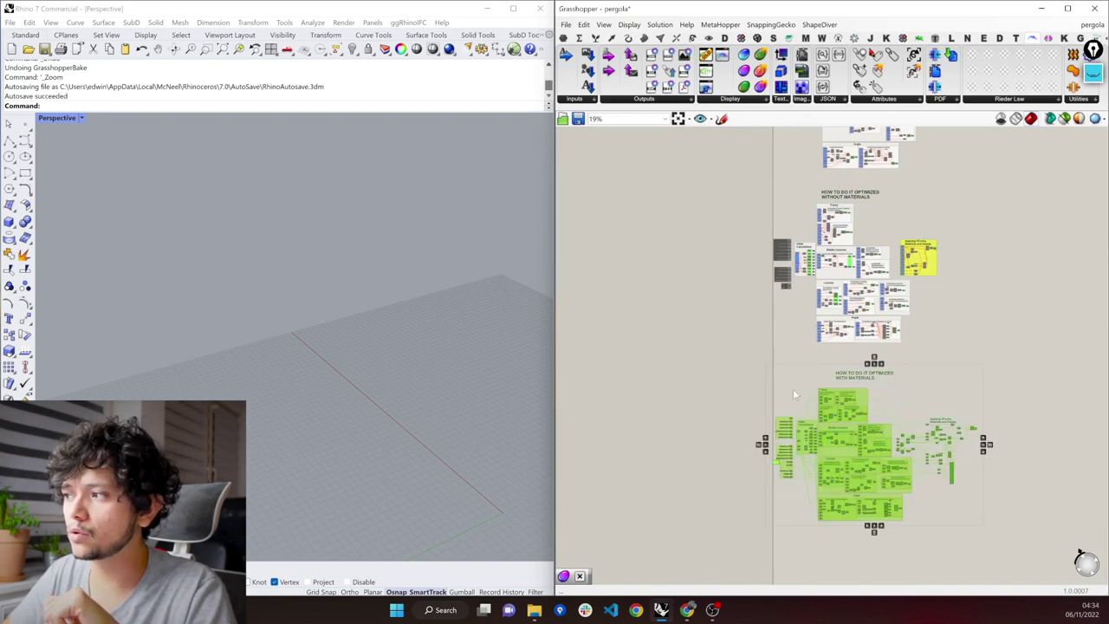
click(999, 425)
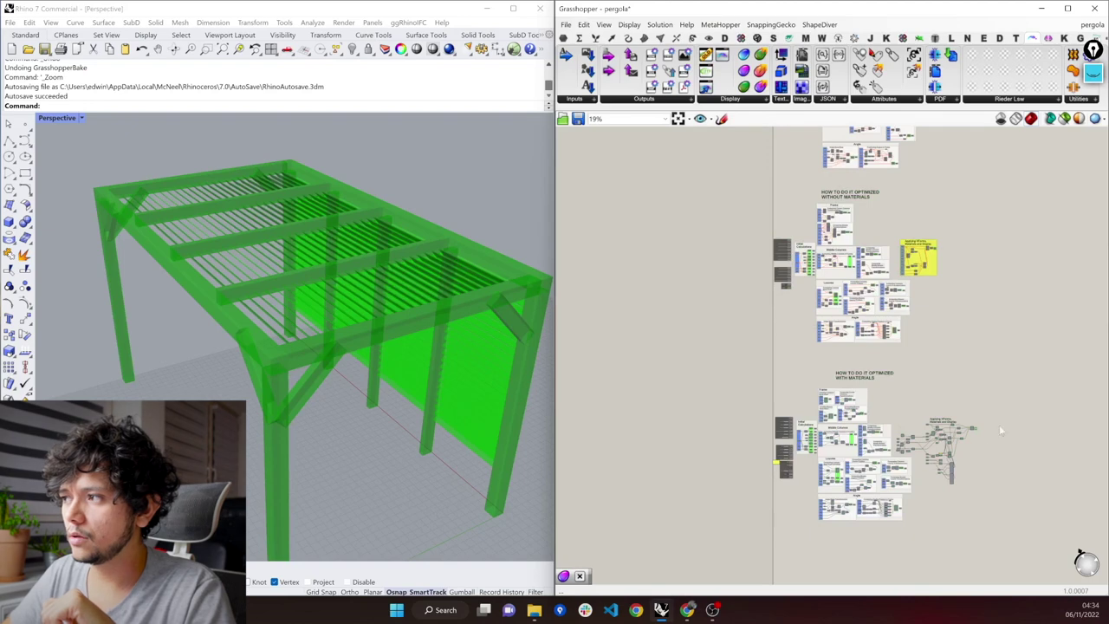
Select the final merge in the with-materials display group and examine the materials on the pergola frame and louvres in Rhino
scroll(977, 436, up, 10)
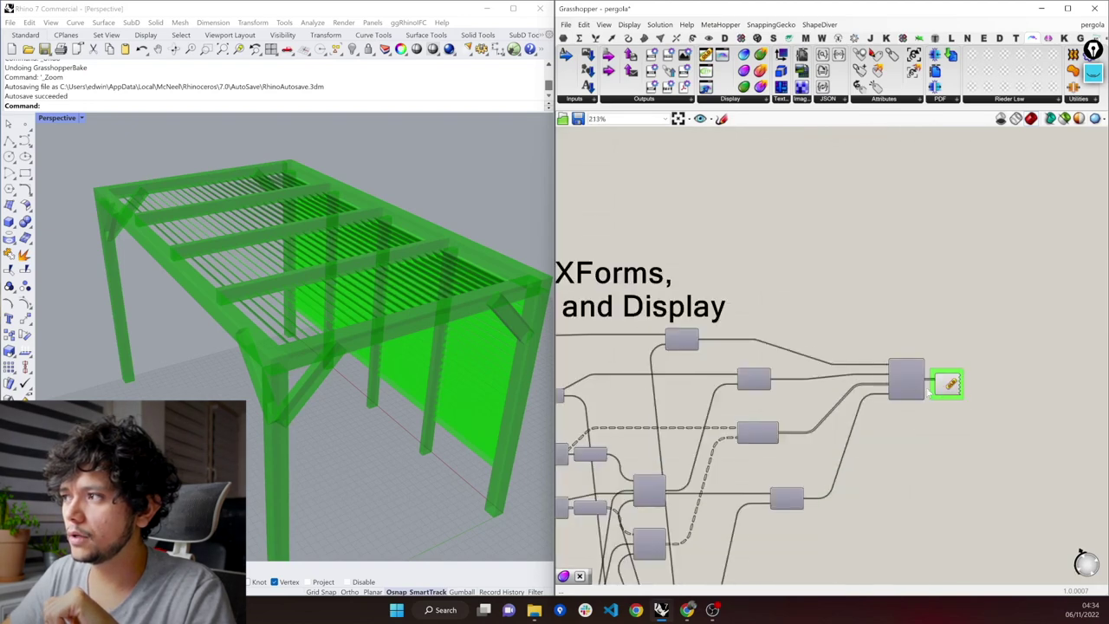
shift+click(908, 382)
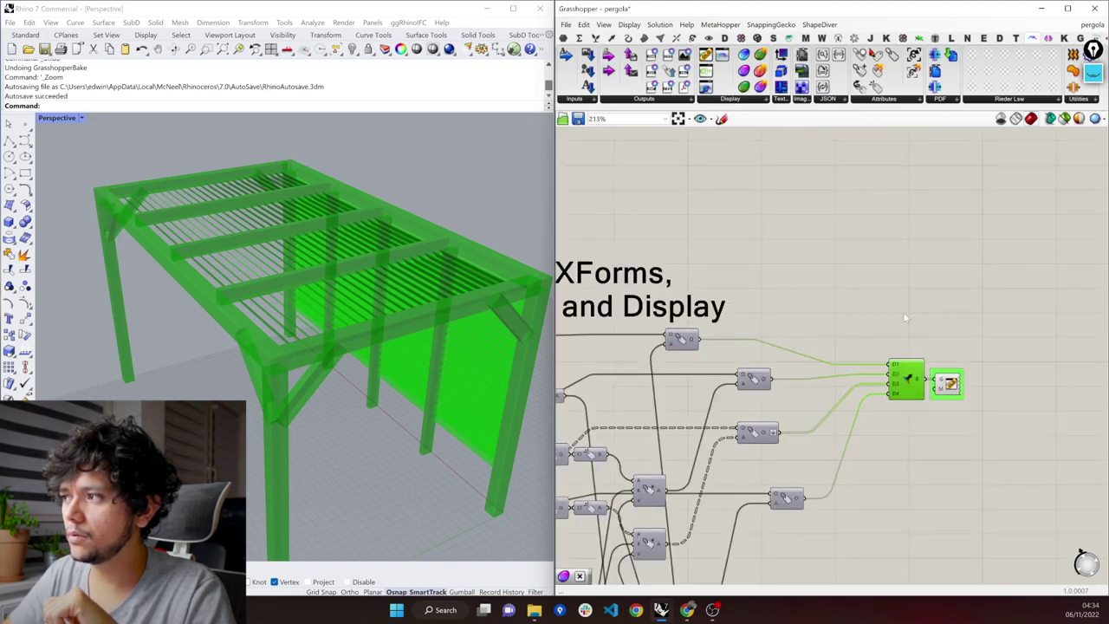
middle_click(904, 315)
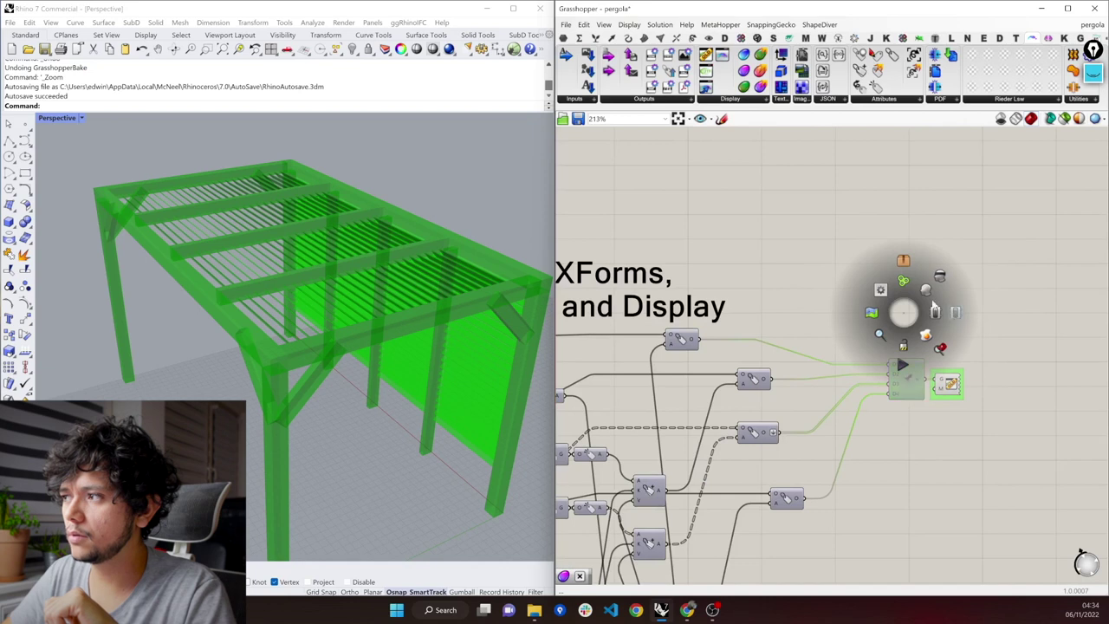
click(954, 314)
middle_click(817, 253)
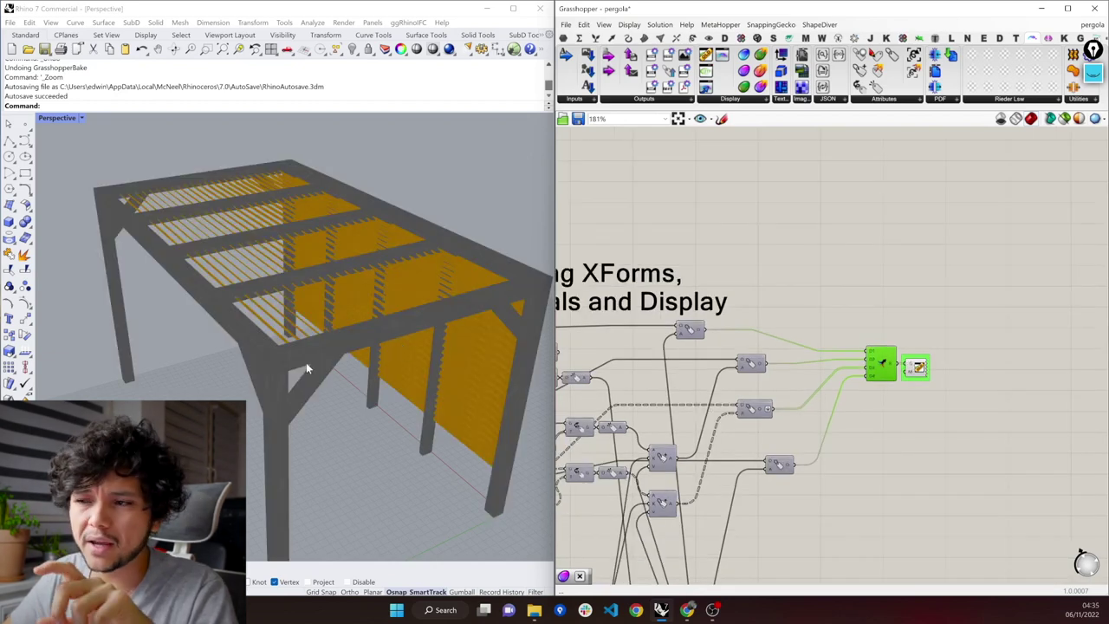
scroll(306, 362, up, 5)
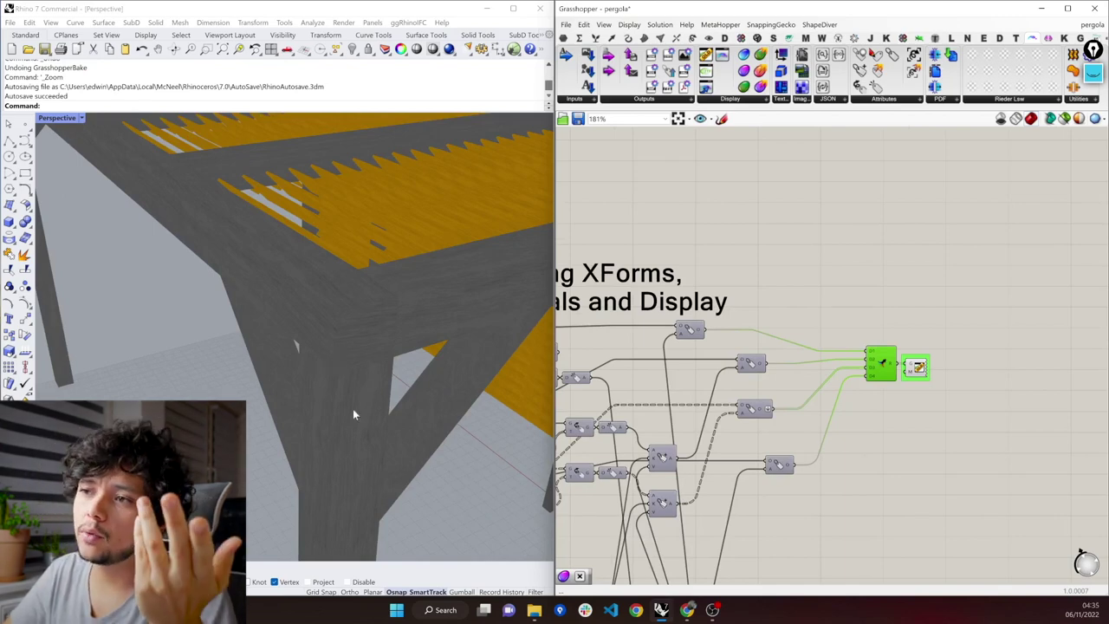
scroll(316, 431, down, 8)
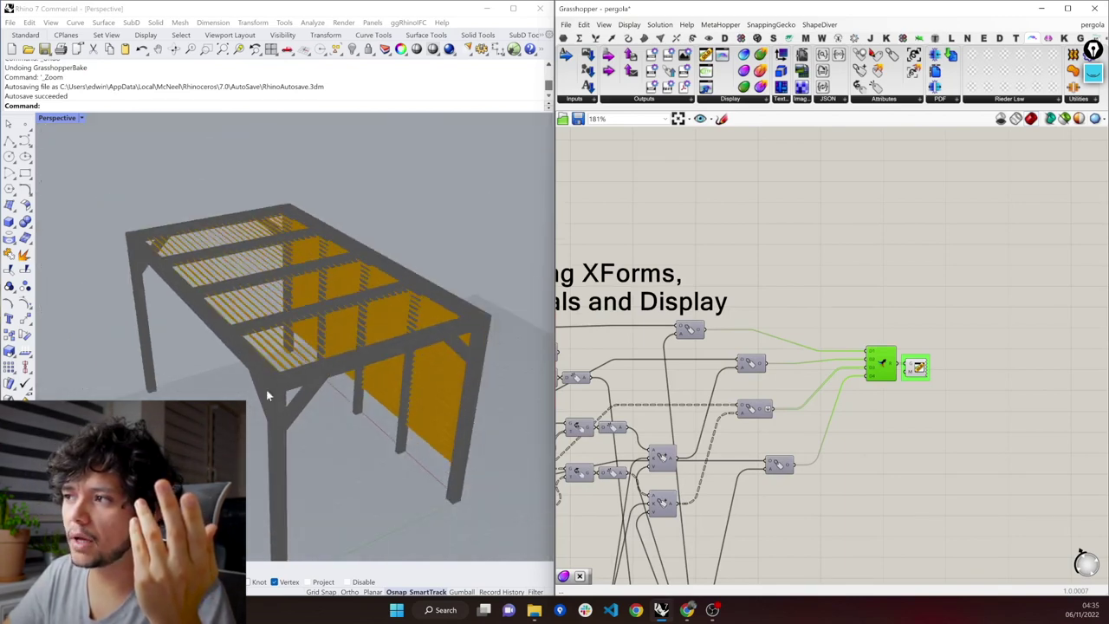
scroll(279, 399, down, 3)
scroll(267, 460, up, 2)
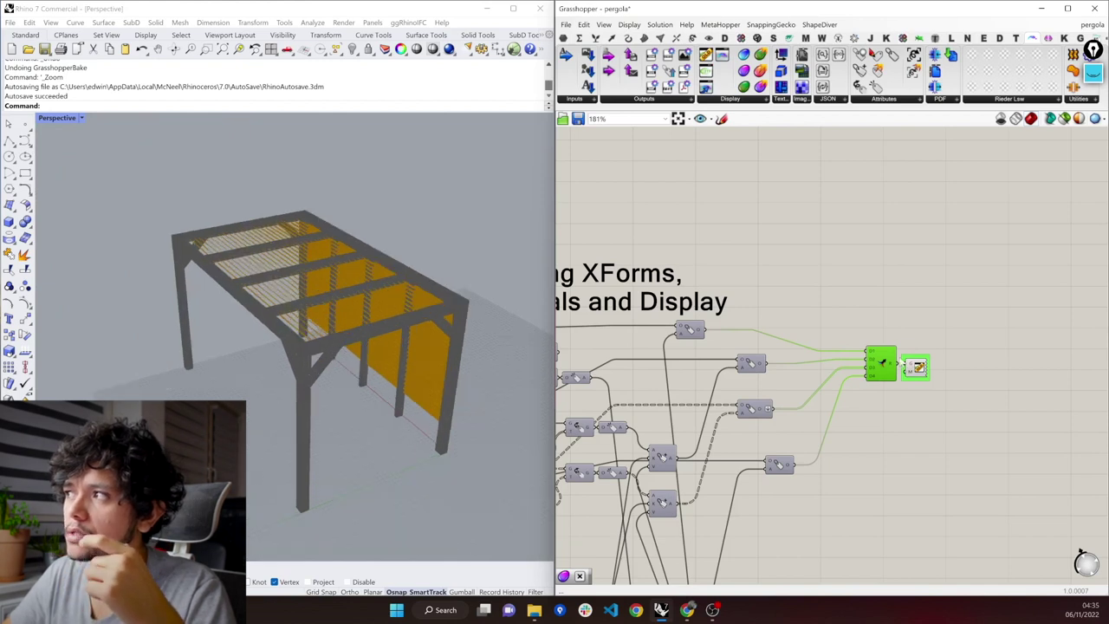
Restrict the preview to selected objects and preview in turn each of the four components feeding the final merge
click(691, 331)
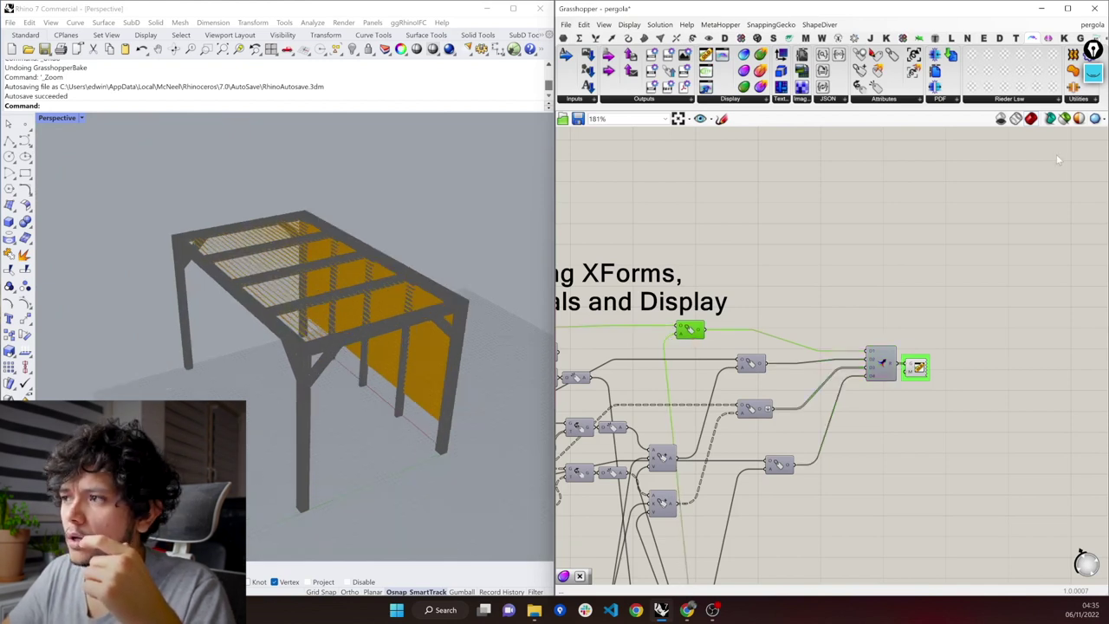
click(1065, 118)
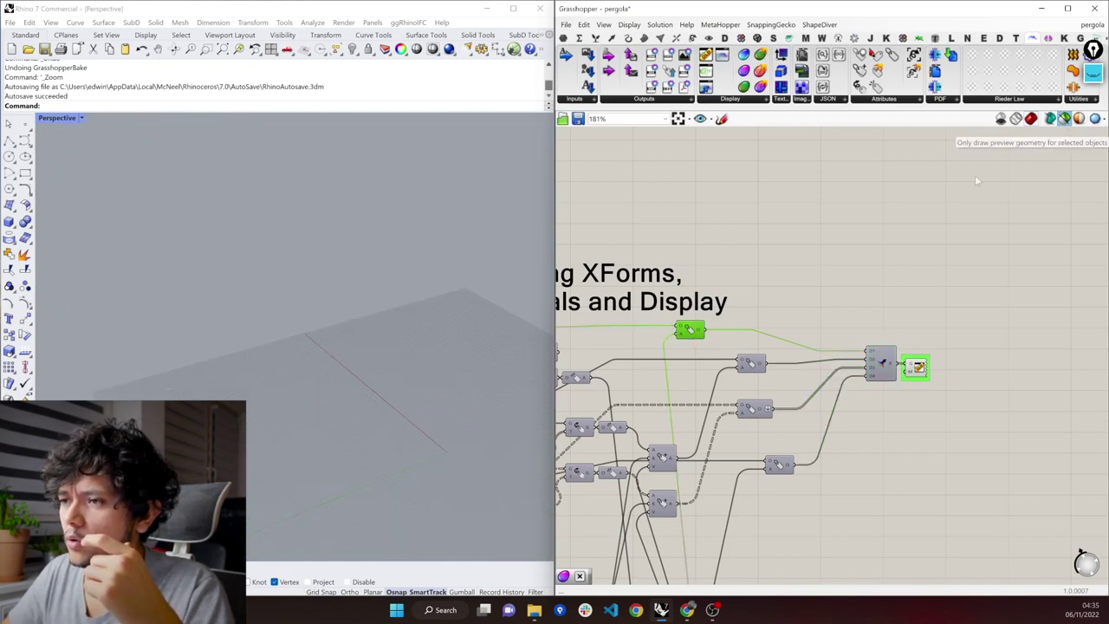
click(750, 363)
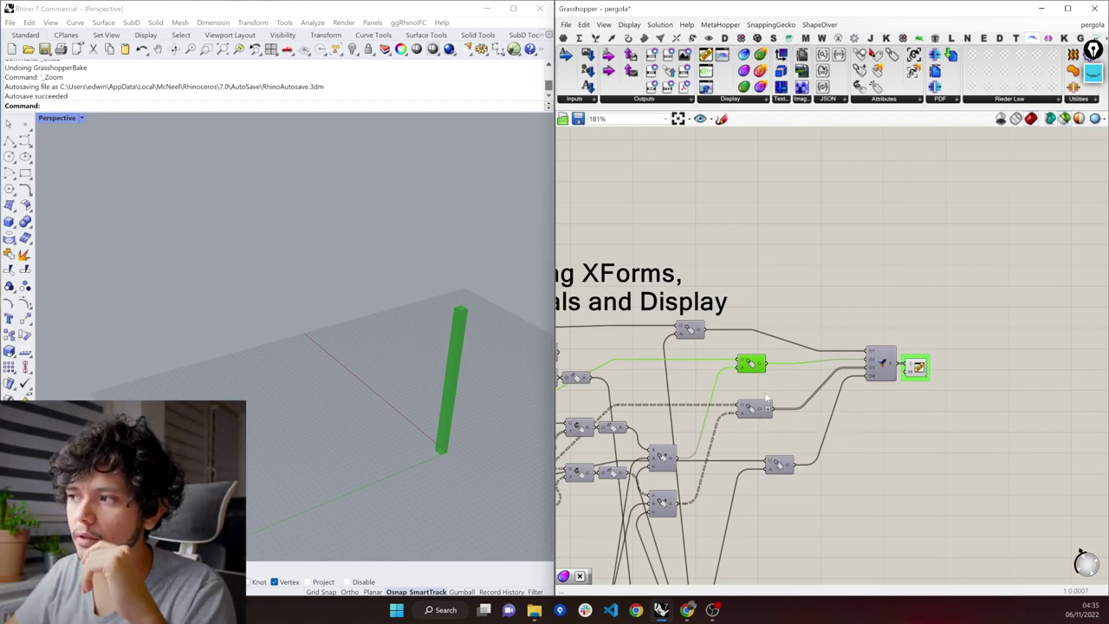
click(766, 395)
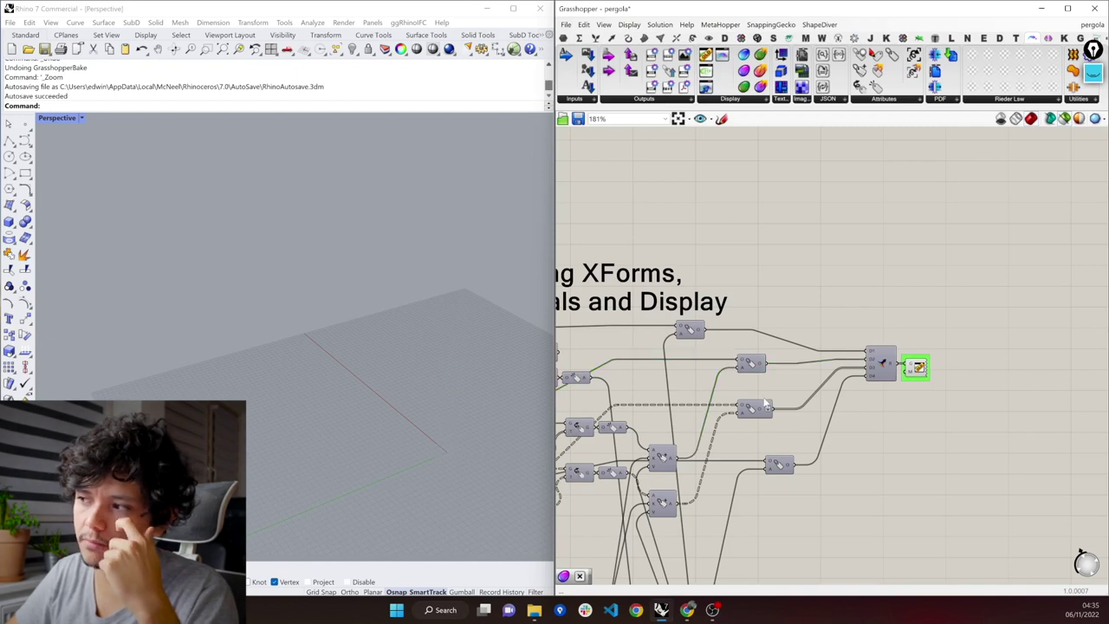
click(759, 413)
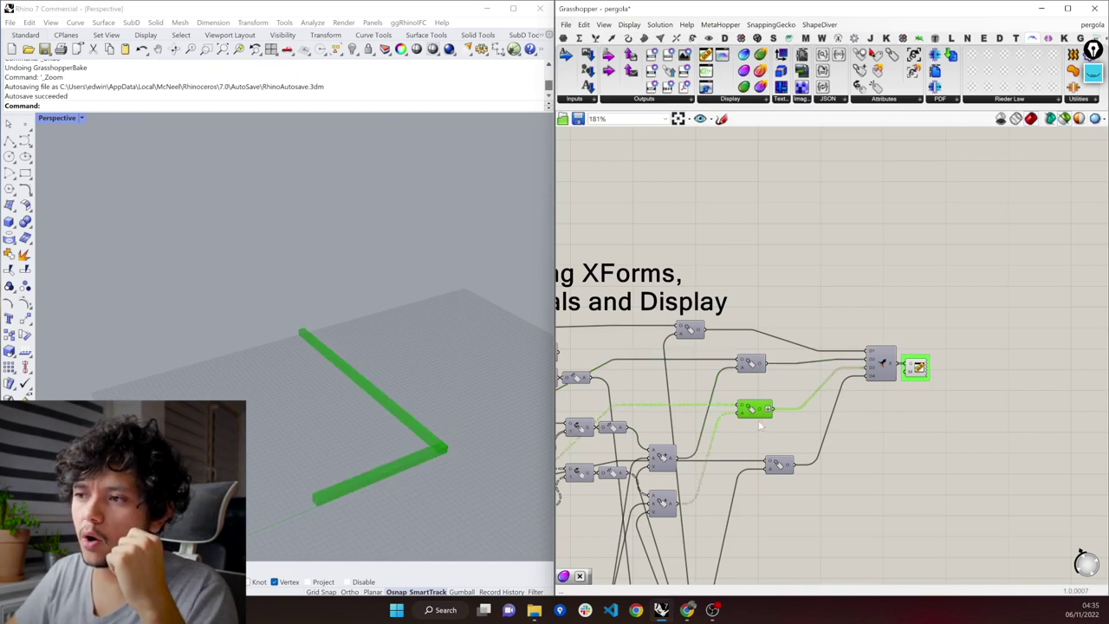
click(778, 466)
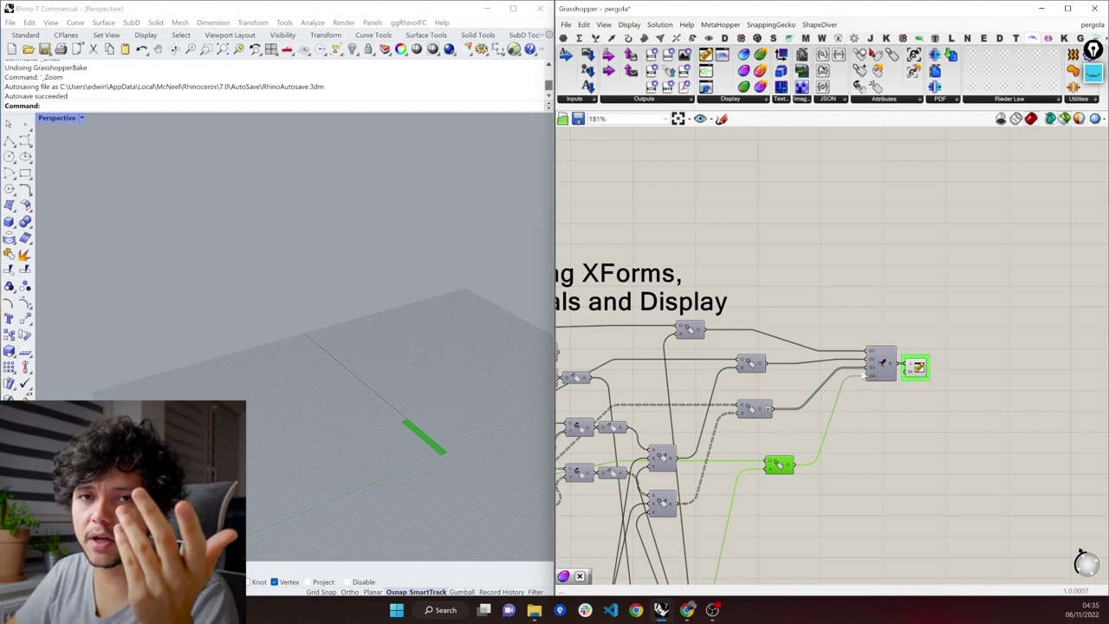
Inspect and preview the meshes in the final merge result, and save the pergola definition
mouse_move(893, 364)
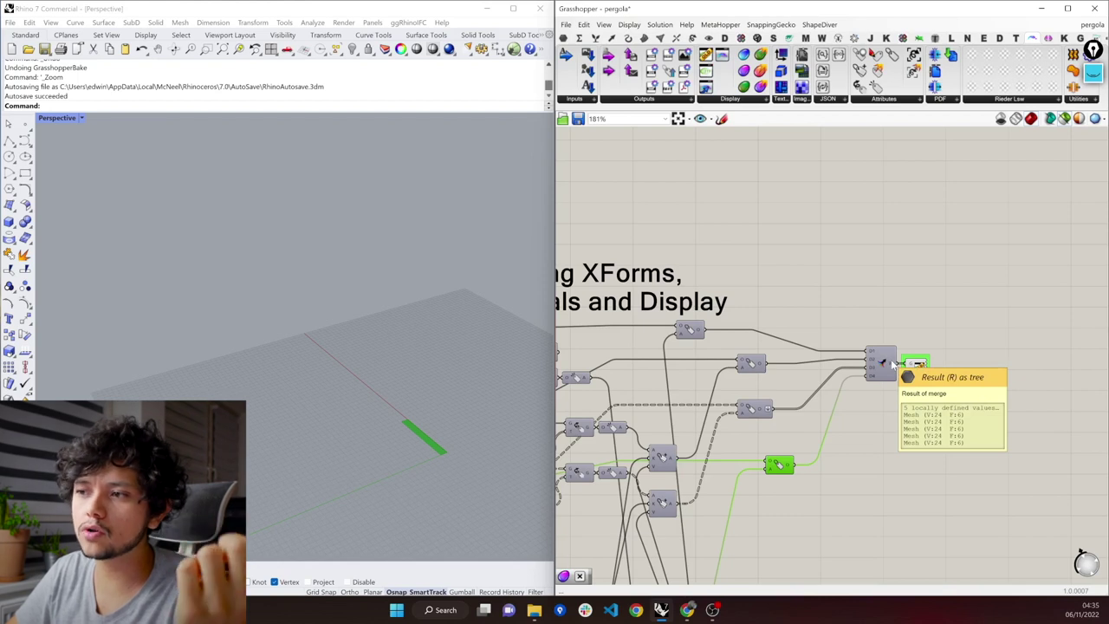
click(884, 364)
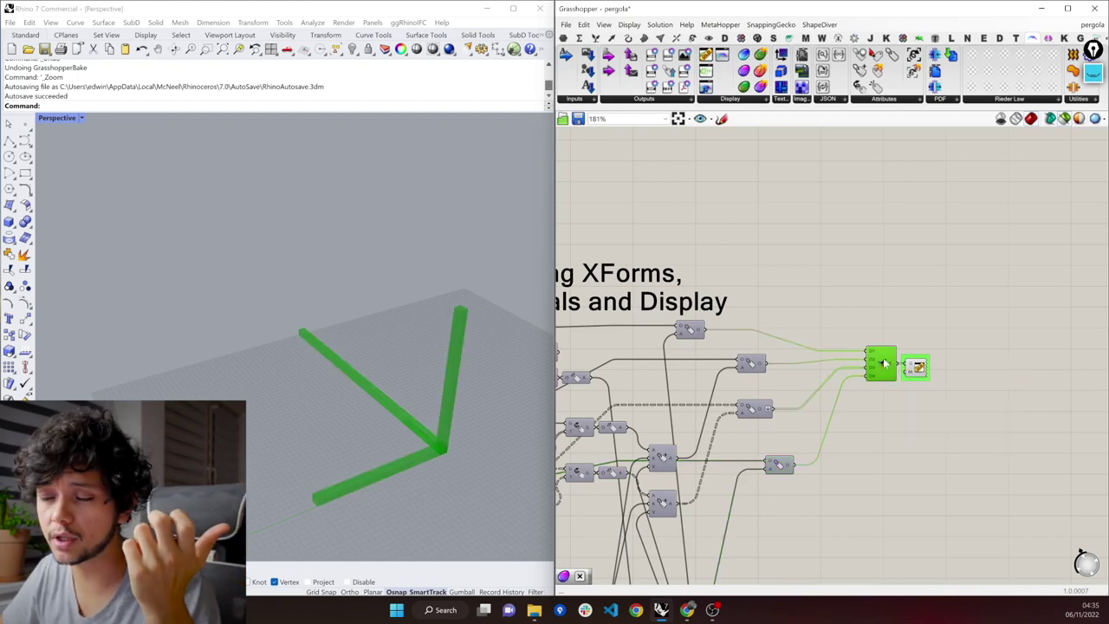
key(ctrl+s)
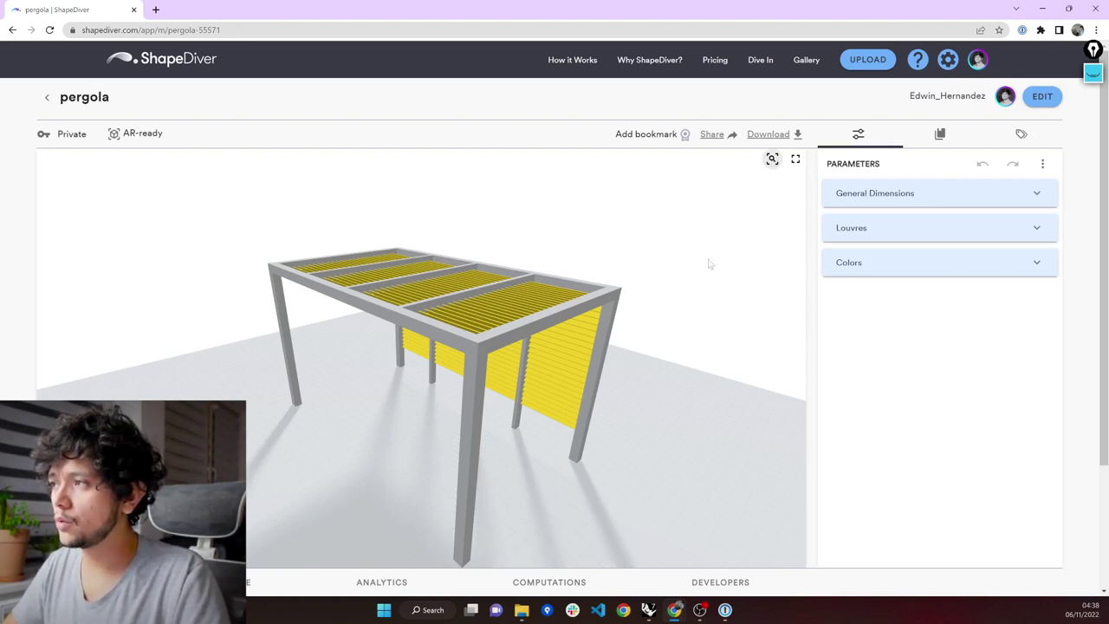
In the pergola model on ShapeDiver, set the Pergola Height under General Dimensions to 5467 and fit the model in view
drag(562, 387, 487, 369)
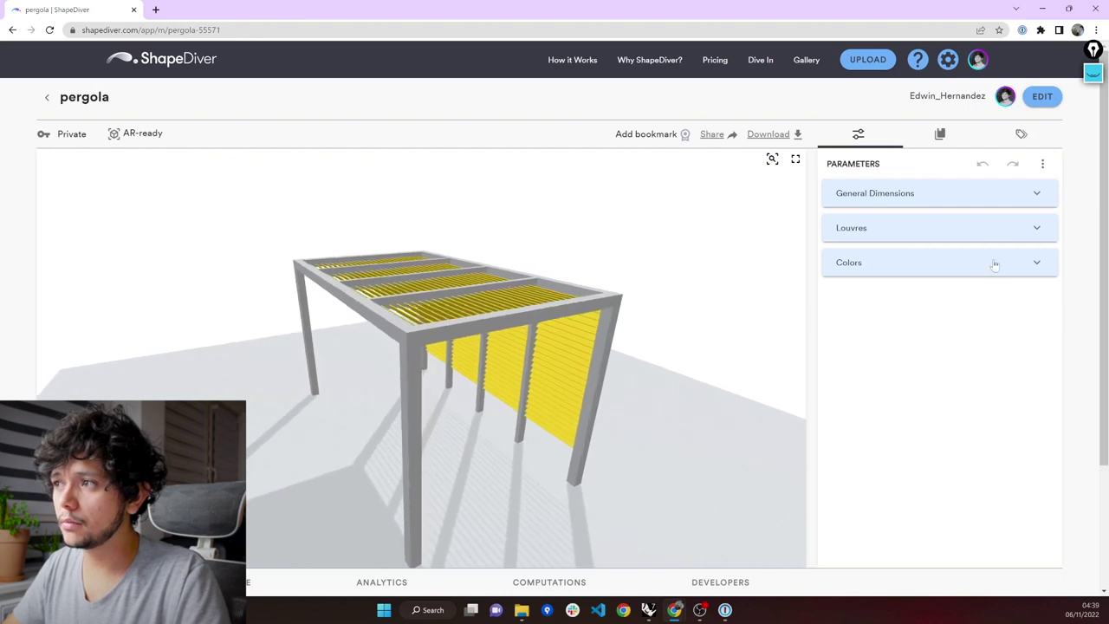
click(951, 204)
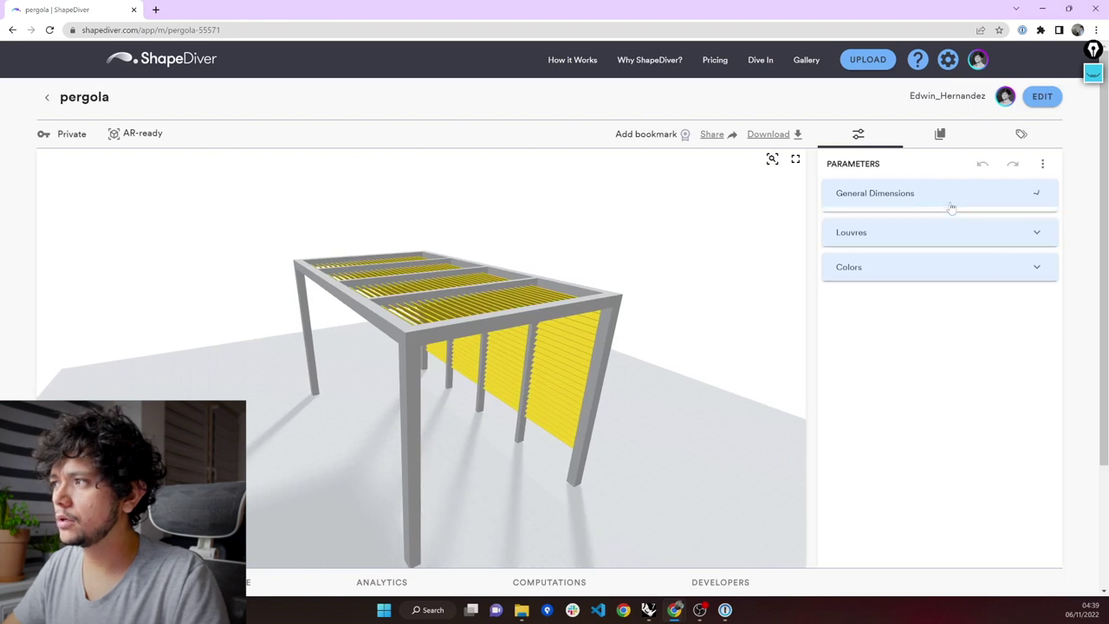
drag(878, 254, 911, 254)
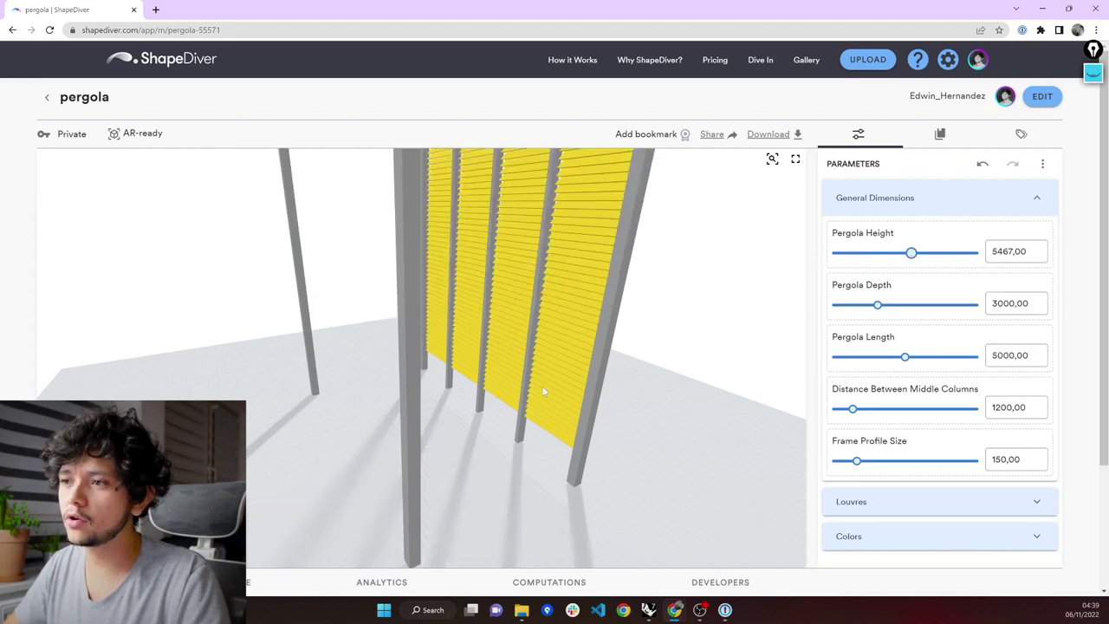
click(772, 159)
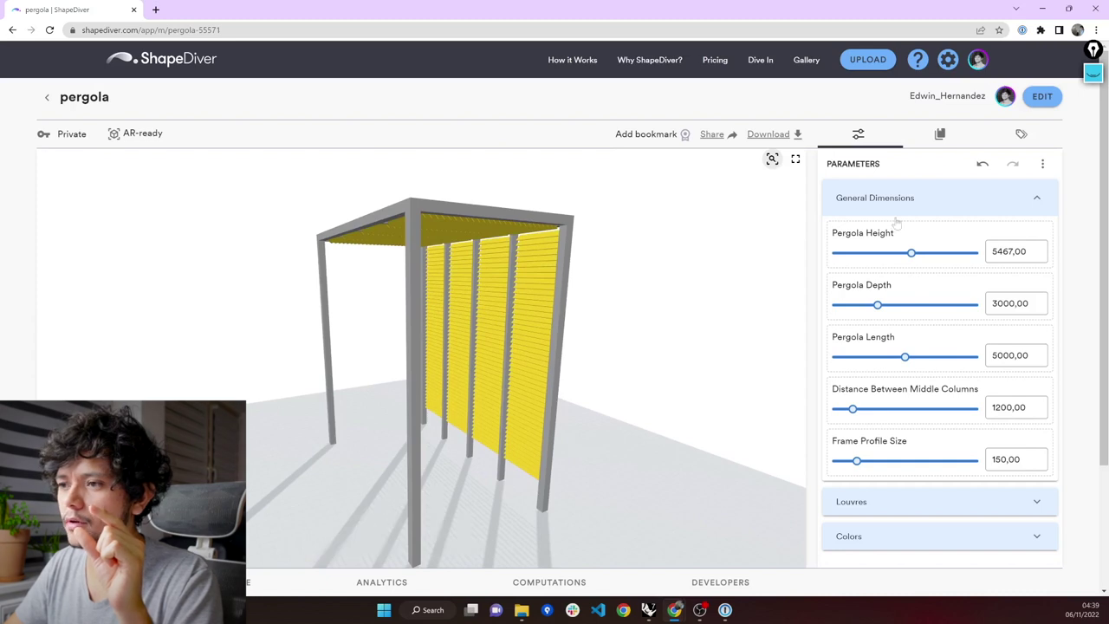
Test the Pergola Height at 2853 and 903, and set it to the maximum of 10000
drag(911, 253, 877, 263)
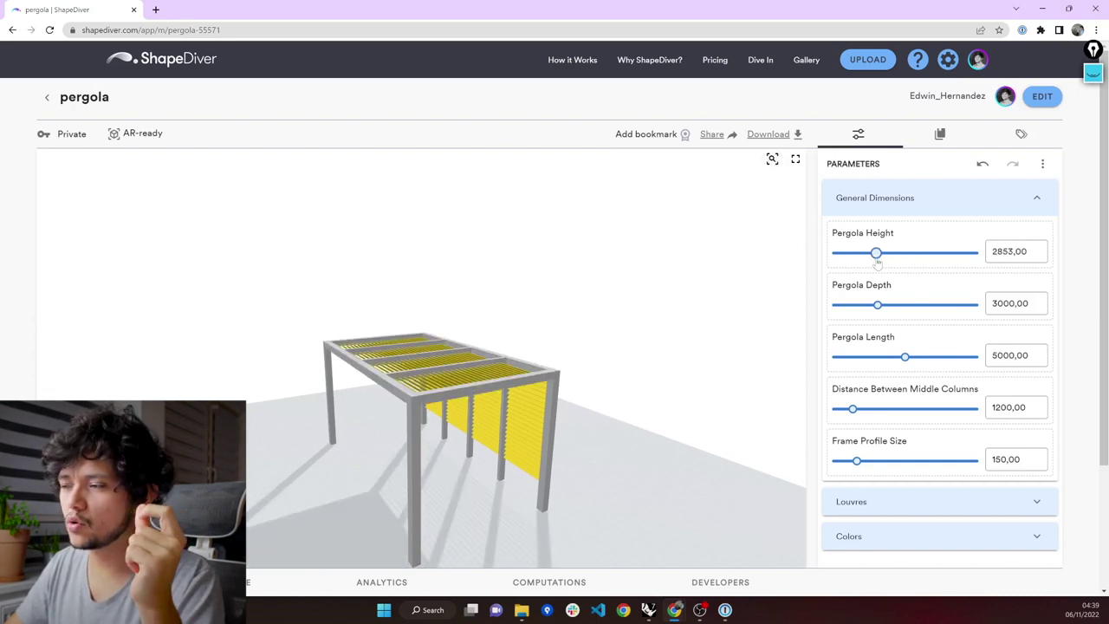
click(852, 262)
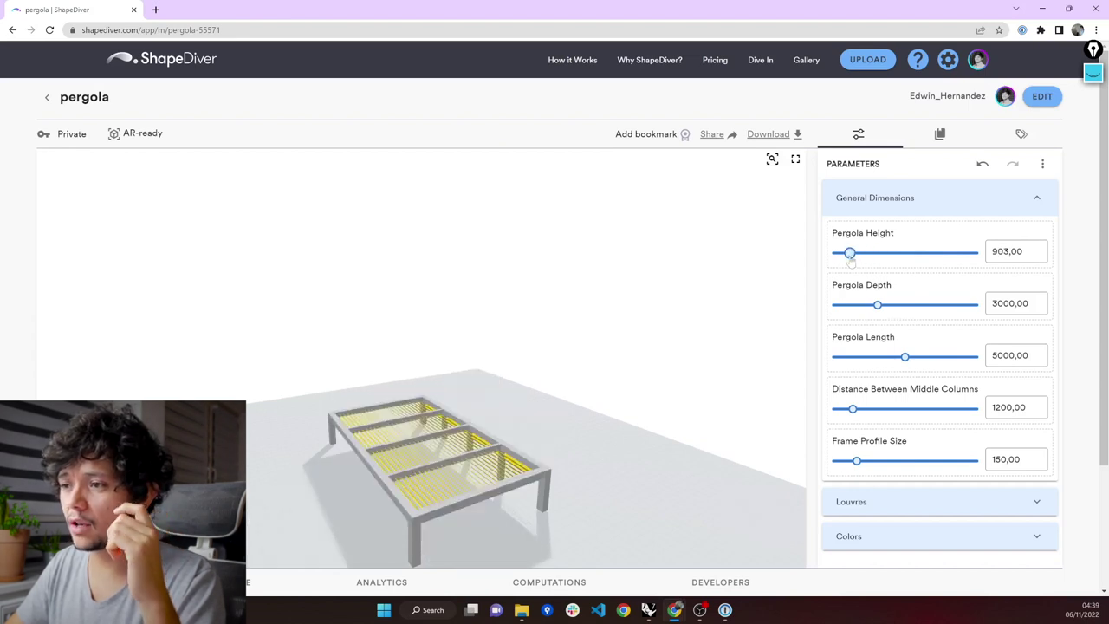
click(972, 253)
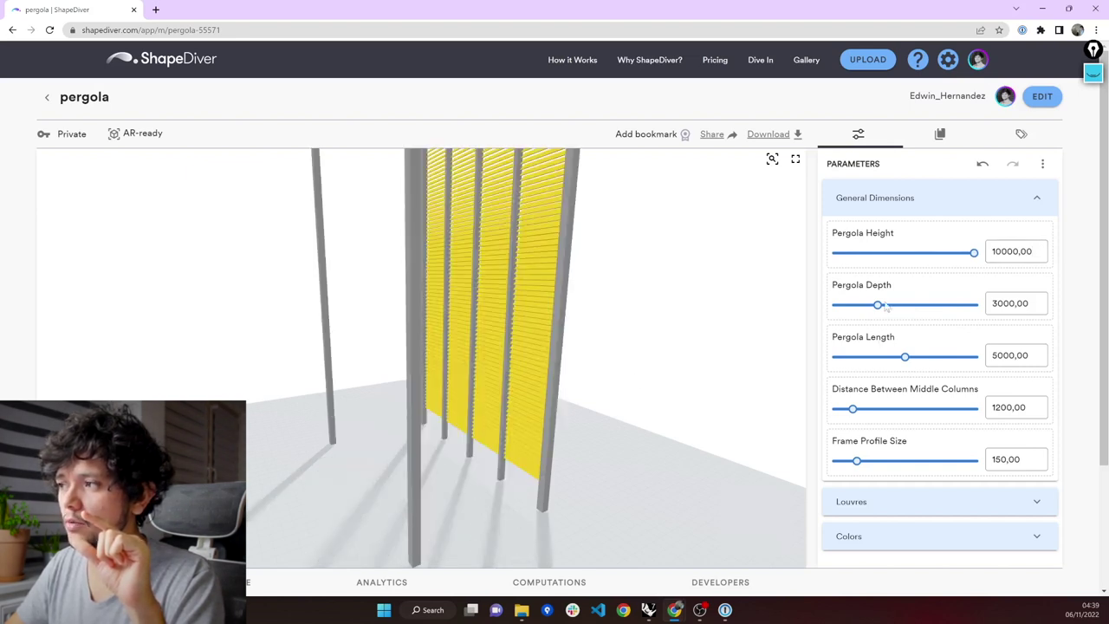
Set the Pergola Depth and Pergola Length to 10000 each and examine the enlarged pergola from above
click(973, 305)
click(973, 357)
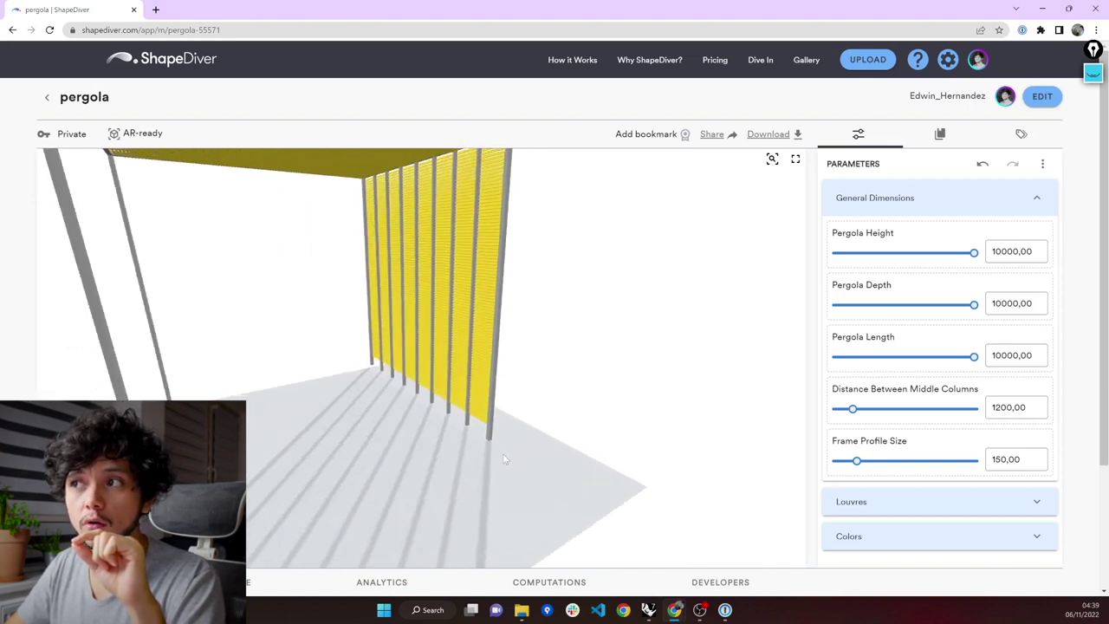
scroll(530, 419, up, 3)
scroll(526, 419, down, 3)
drag(532, 385, 537, 419)
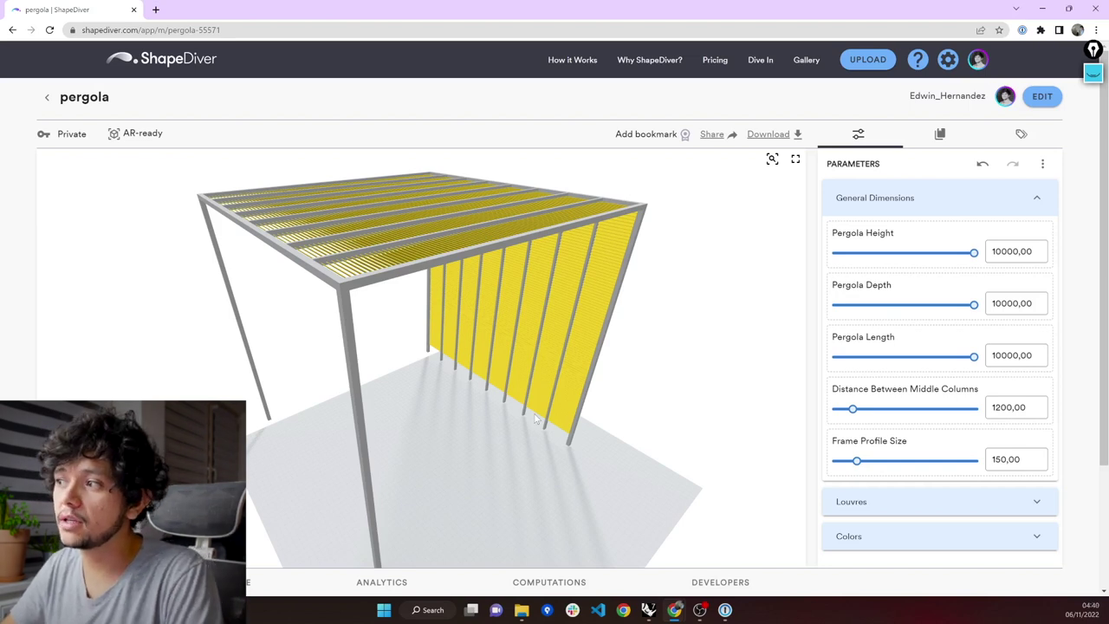
Reduce the Pergola Depth to 5210 and lower the Pergola Height
drag(974, 305, 908, 305)
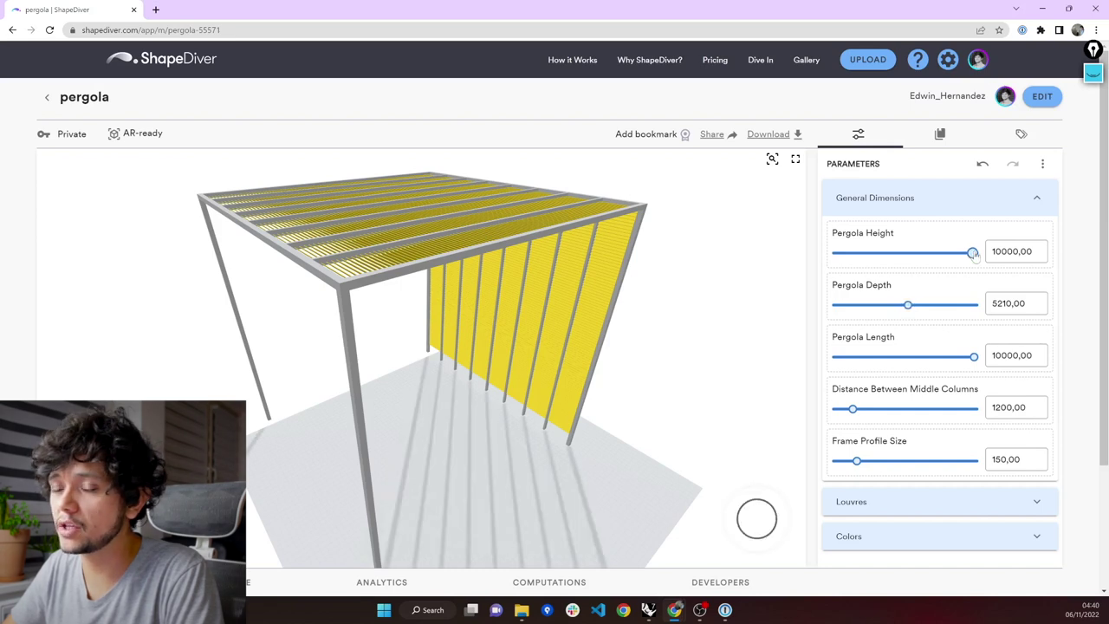
drag(974, 253, 955, 253)
click(908, 255)
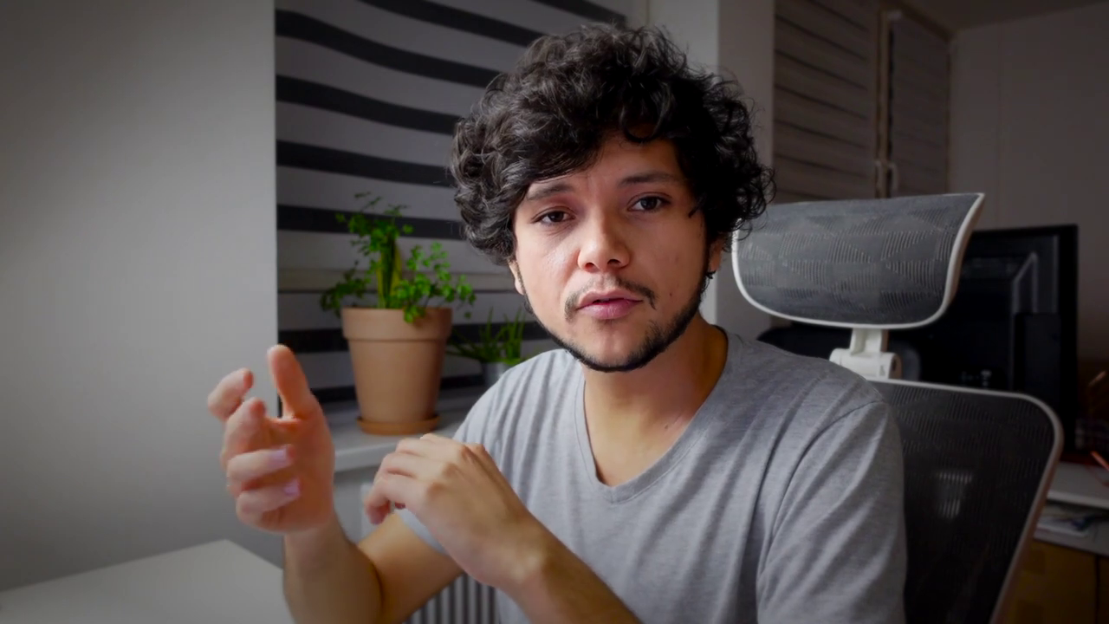